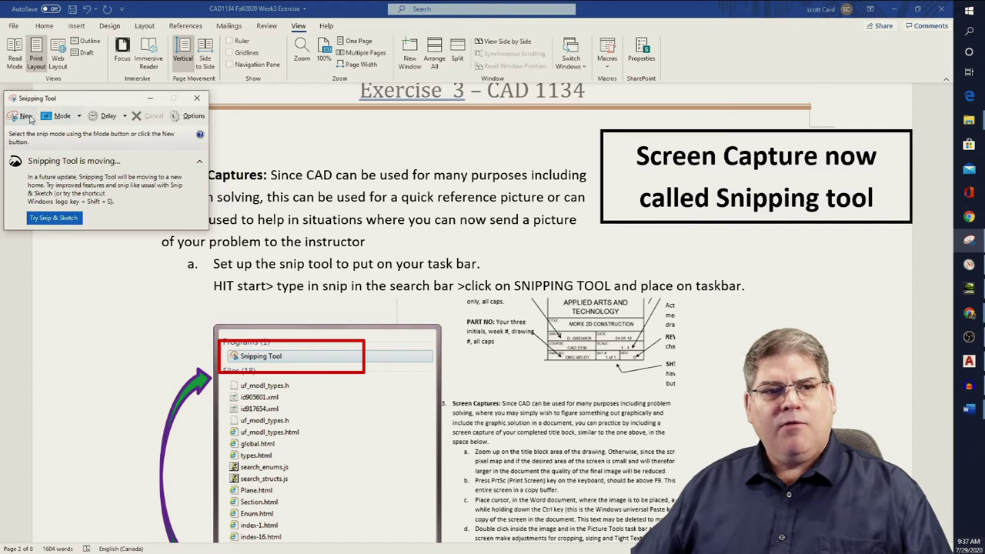
Snip the 'Screen Capture now called Snipping tool' box from the Word page.
{"action": "left_click", "coordinate": [23, 117]}
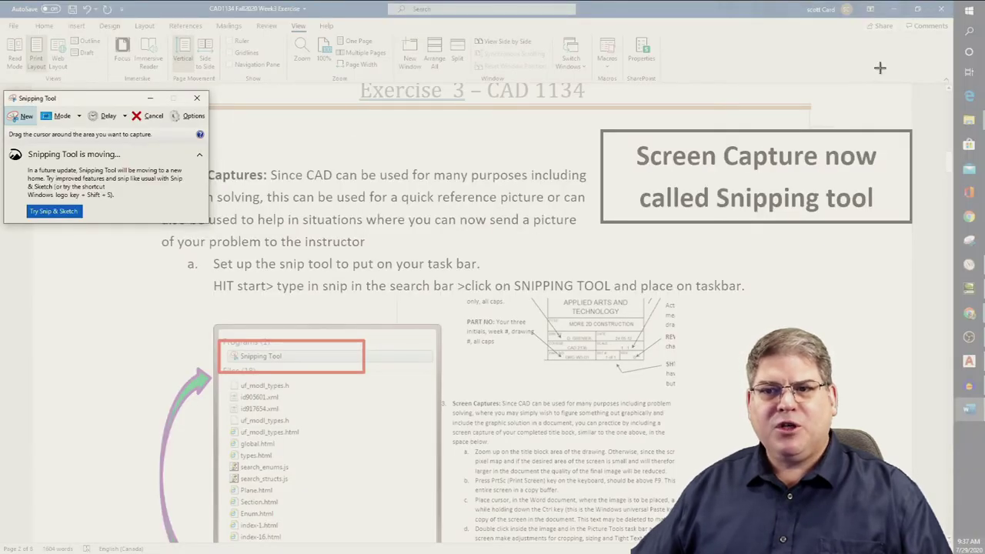
{"action": "left_click_drag", "start_coordinate": [918, 114], "coordinate": [546, 248]}
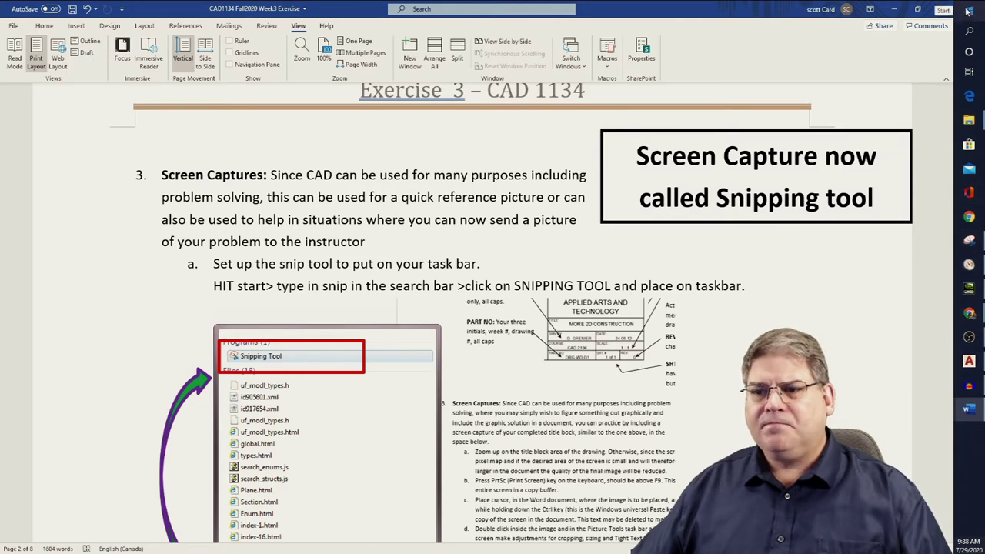
{"action": "left_click", "coordinate": [969, 240]}
Abandon saving the snip and minimize the Snipping Tool window.
{"action": "left_click", "coordinate": [489, 38]}
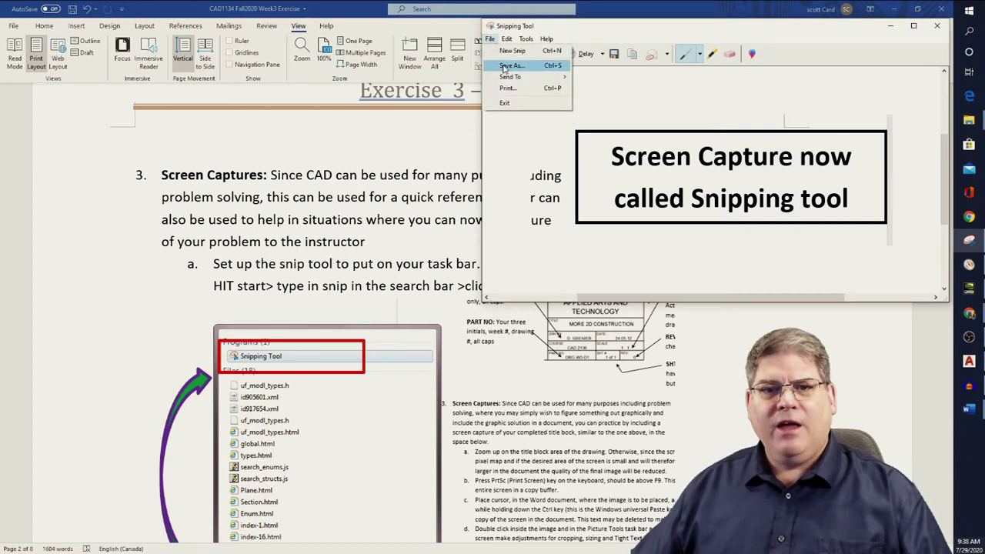
{"action": "left_click", "coordinate": [505, 66]}
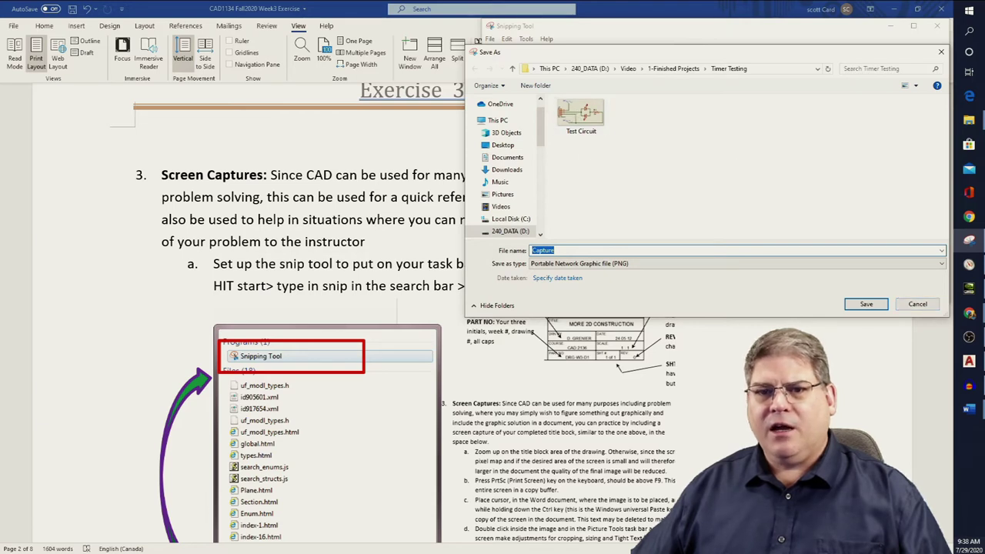
{"action": "left_click", "coordinate": [927, 304]}
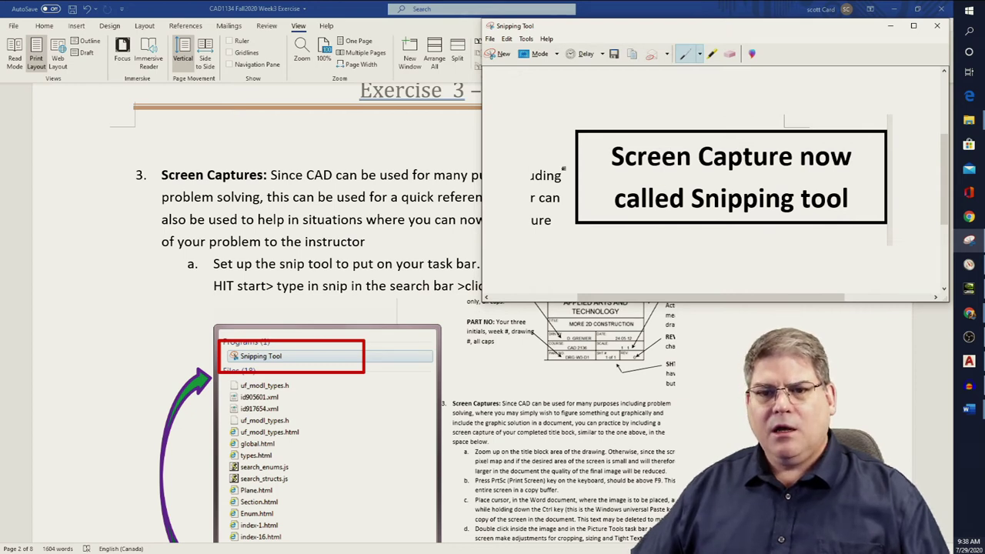
{"action": "left_click", "coordinate": [724, 317]}
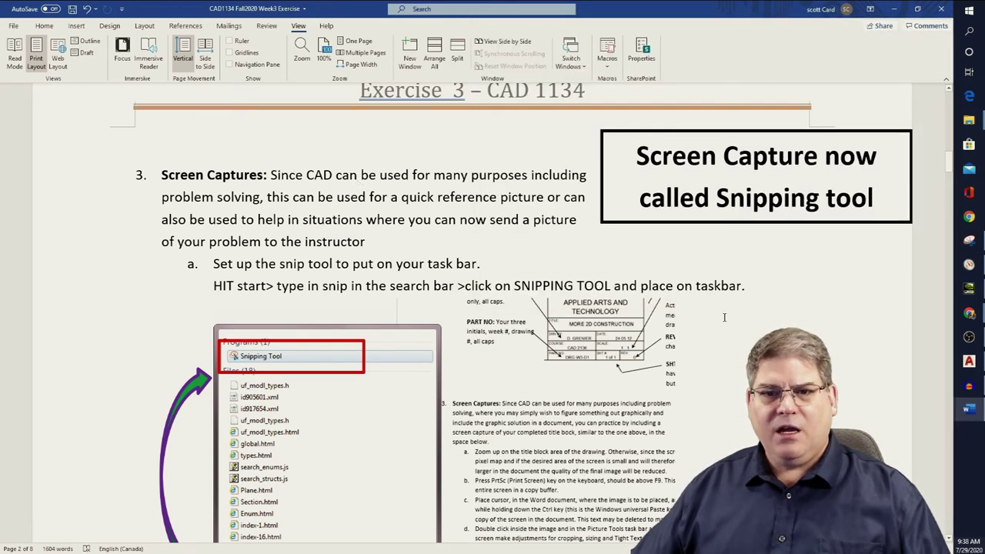
Scroll the Word document down to section 4, START THE DWG OF THE HOUSE, and its sample drawing.
{"action": "scroll", "coordinate": [725, 317], "scroll_direction": "down", "scroll_amount": 5}
{"action": "scroll", "coordinate": [716, 322], "scroll_direction": "up", "scroll_amount": 8, "text": "ctrl"}
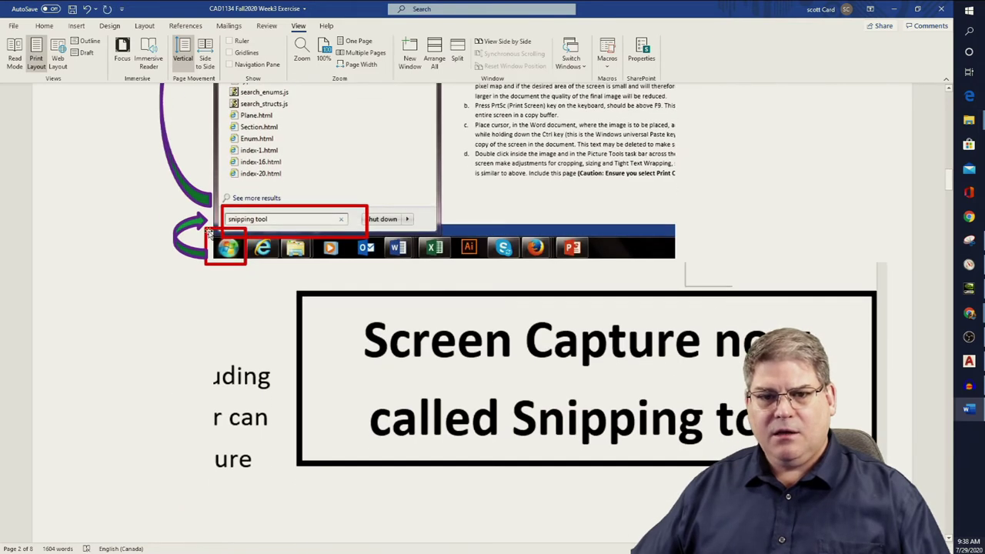
{"action": "left_click", "coordinate": [427, 374]}
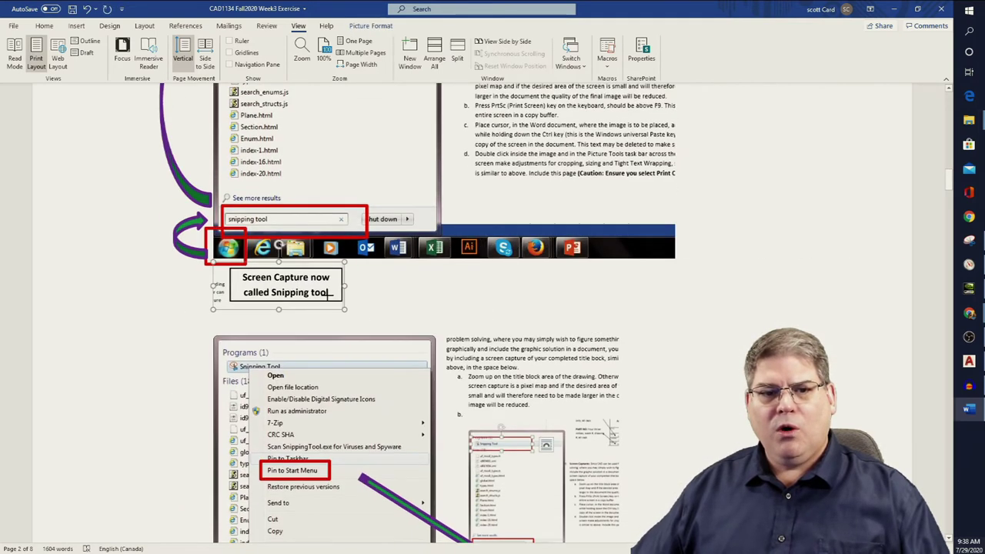
{"action": "scroll", "coordinate": [651, 272], "scroll_direction": "down", "scroll_amount": 3}
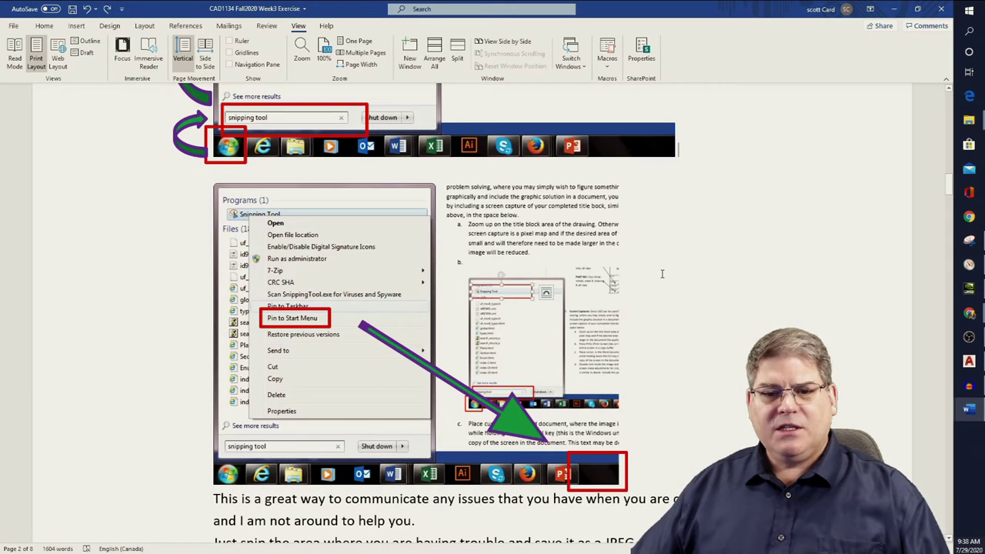
{"action": "scroll", "coordinate": [650, 272], "scroll_direction": "down", "scroll_amount": 3}
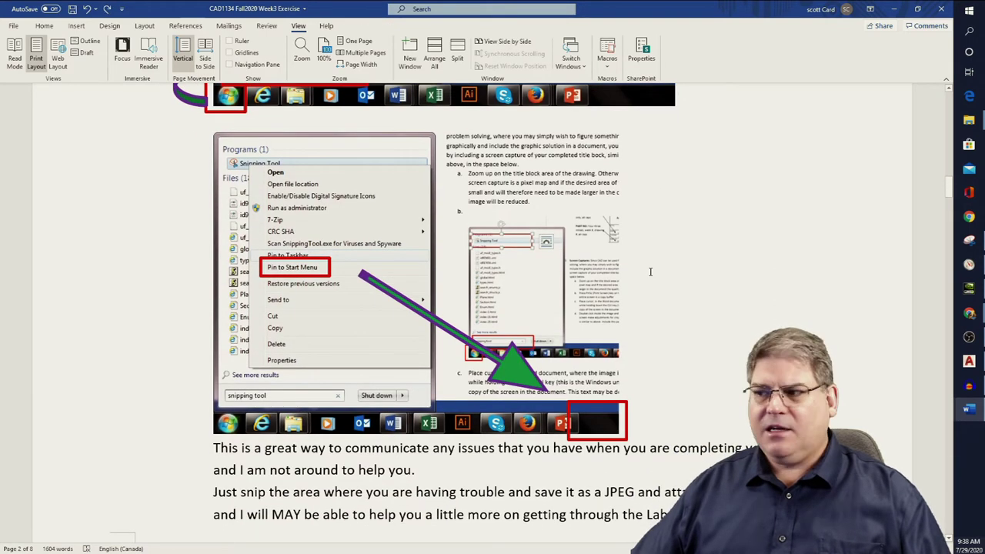
{"action": "scroll", "coordinate": [650, 272], "scroll_direction": "down", "scroll_amount": 8}
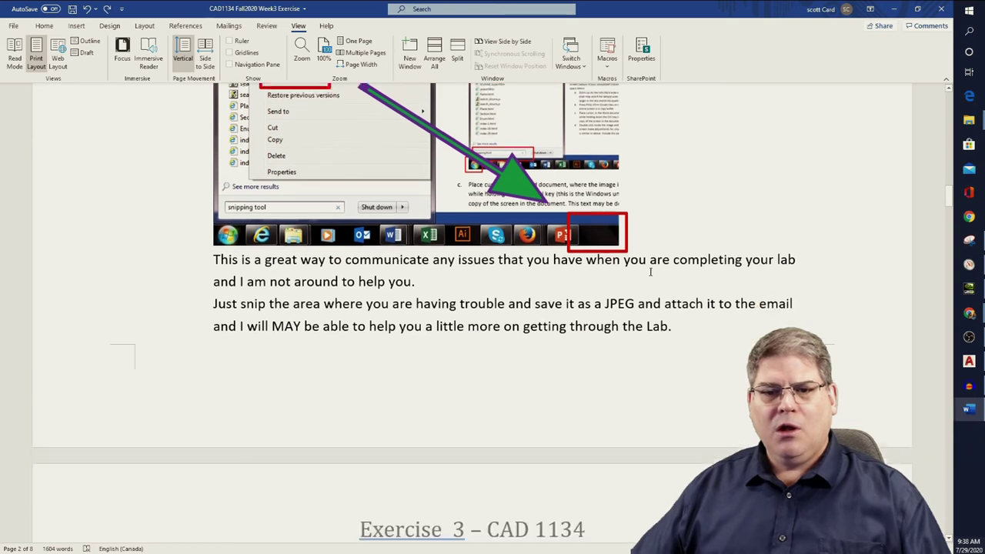
{"action": "scroll", "coordinate": [651, 276], "scroll_direction": "down", "scroll_amount": 5}
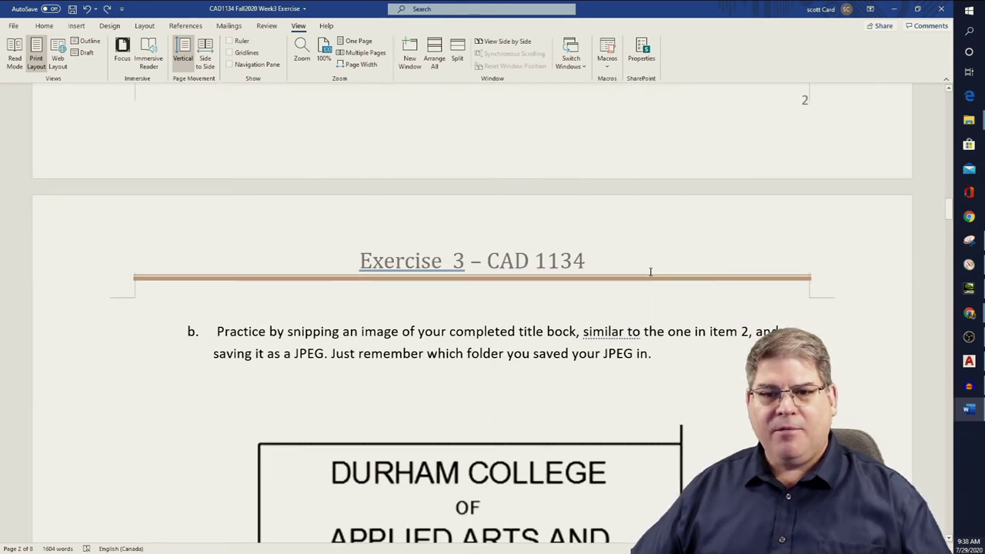
{"action": "scroll", "coordinate": [650, 273], "scroll_direction": "down", "scroll_amount": 5}
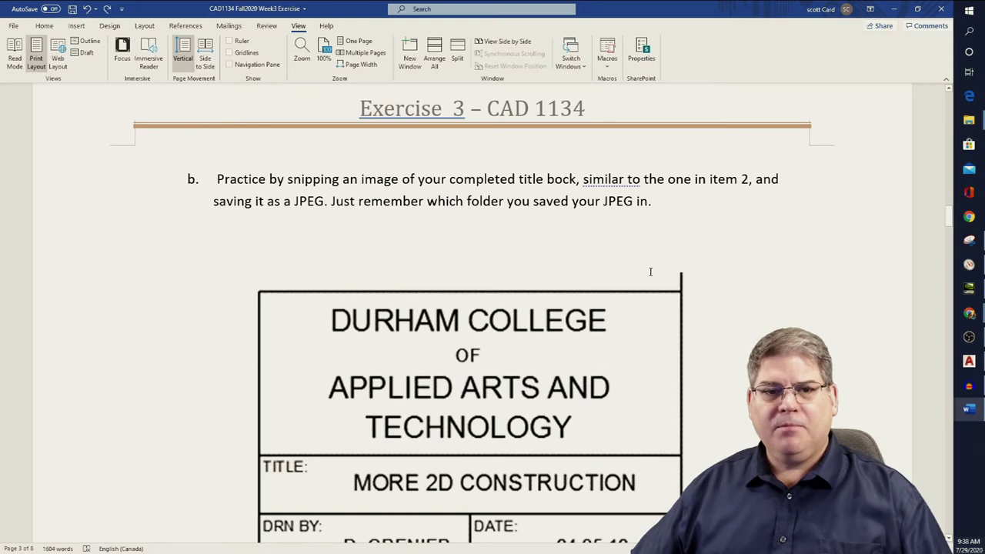
{"action": "scroll", "coordinate": [651, 271], "scroll_direction": "down", "scroll_amount": 20}
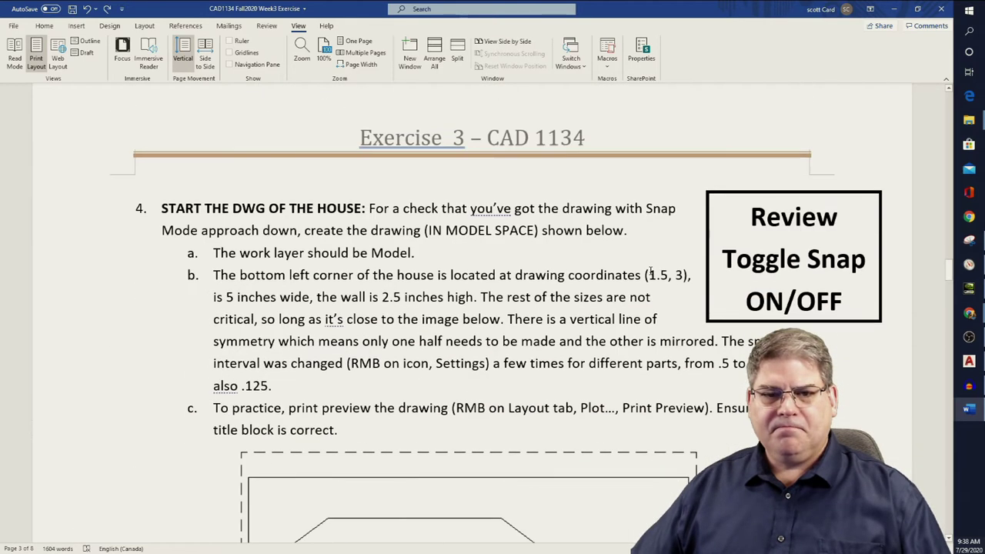
{"action": "scroll", "coordinate": [650, 273], "scroll_direction": "down", "scroll_amount": 3}
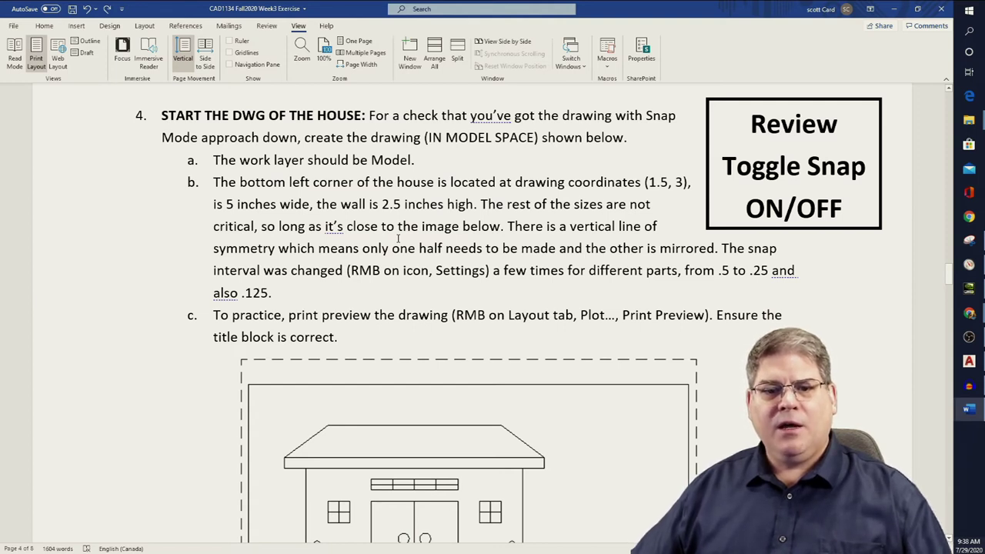
{"action": "scroll", "coordinate": [405, 249], "scroll_direction": "down", "scroll_amount": 3}
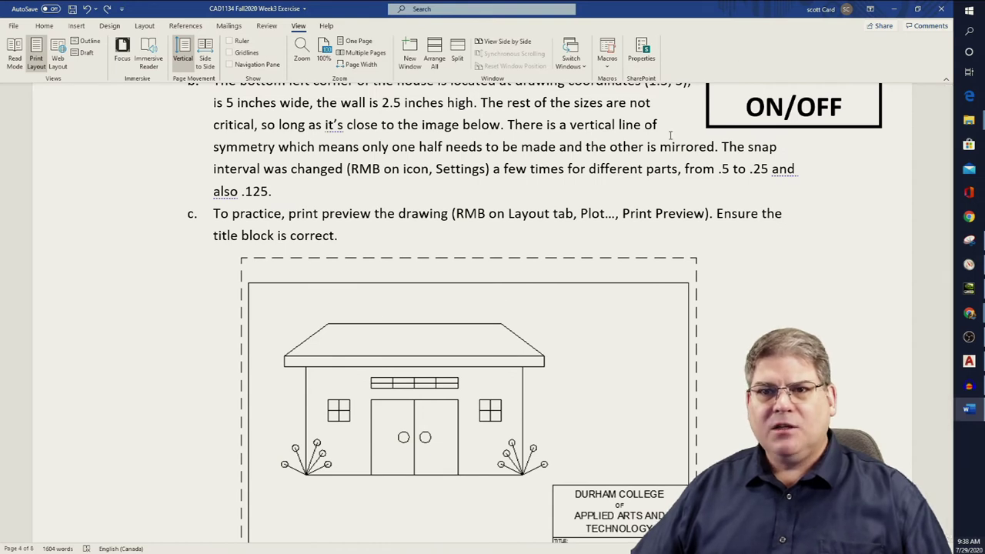
Minimize Word and close Snipping Tool without saving the snip.
{"action": "left_click", "coordinate": [894, 8]}
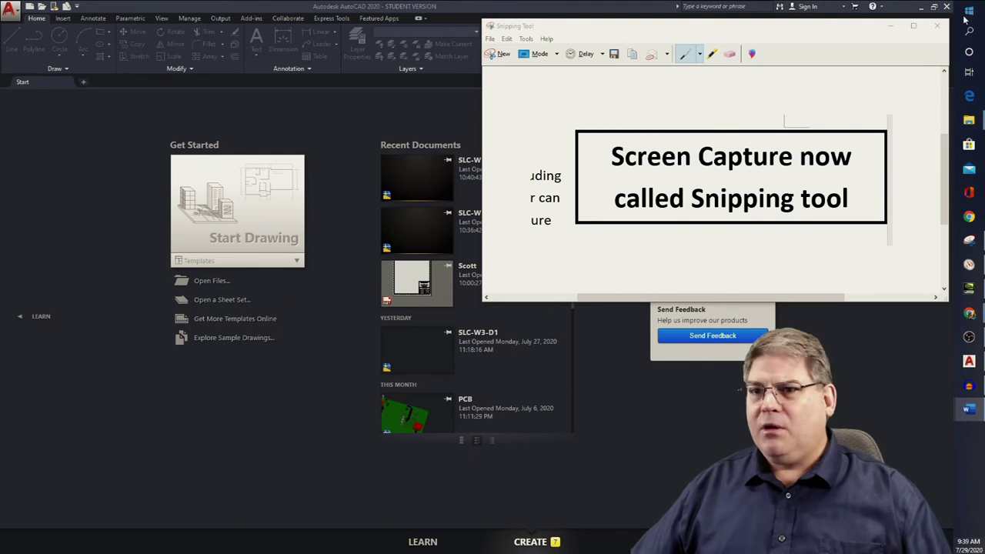
{"action": "left_click", "coordinate": [937, 26]}
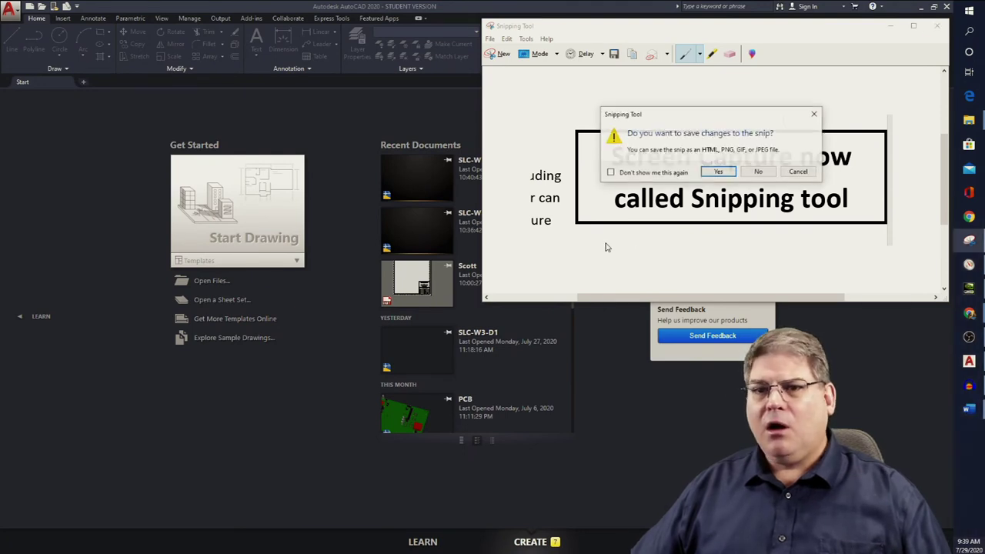
{"action": "left_click", "coordinate": [765, 172]}
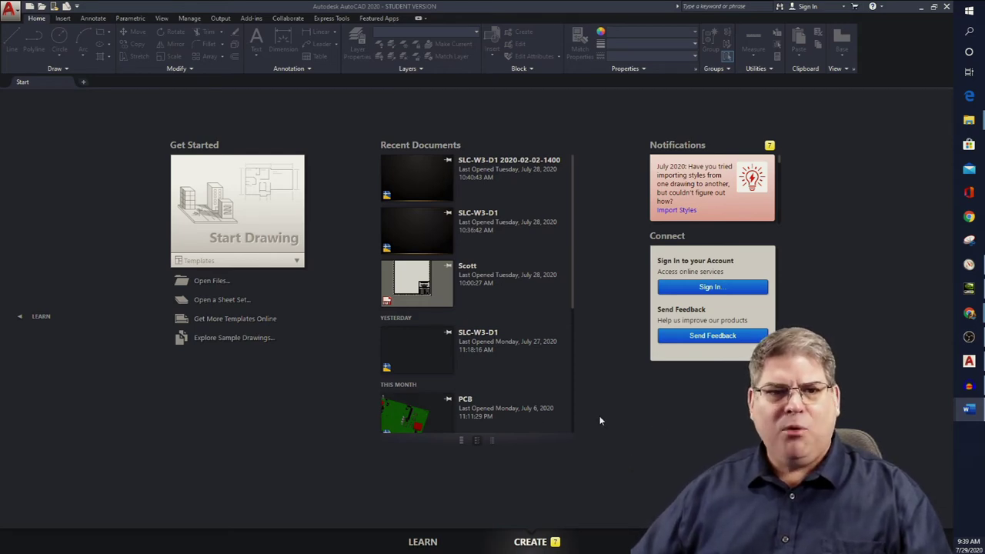
Start and close a blank Drawing2, then browse the Start page's Templates list.
{"action": "left_click", "coordinate": [265, 238]}
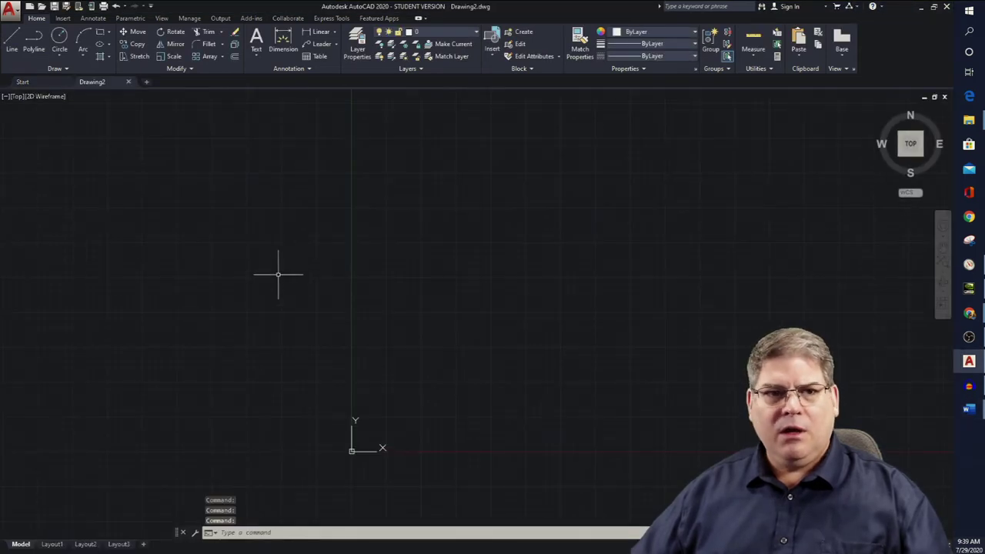
{"action": "left_click", "coordinate": [129, 82]}
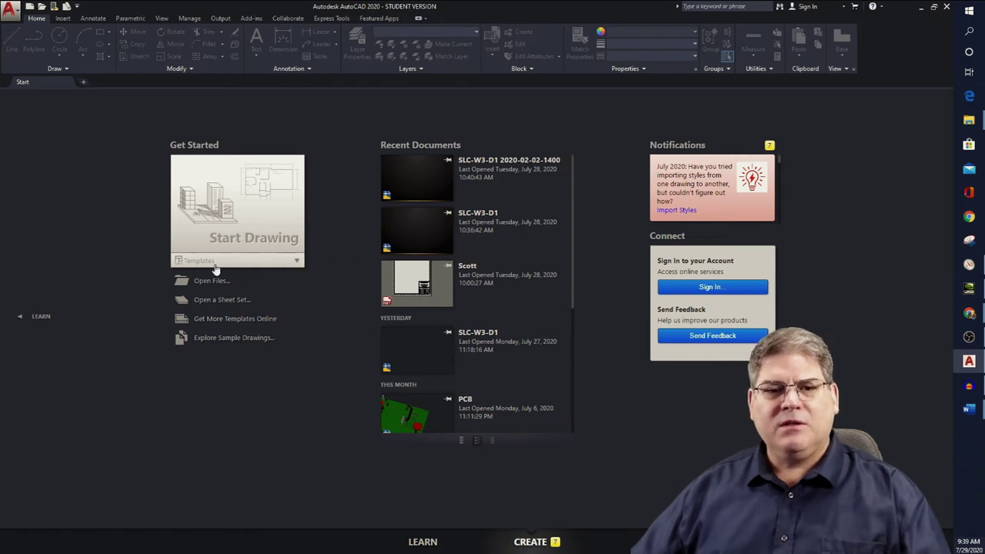
{"action": "left_click", "coordinate": [297, 261]}
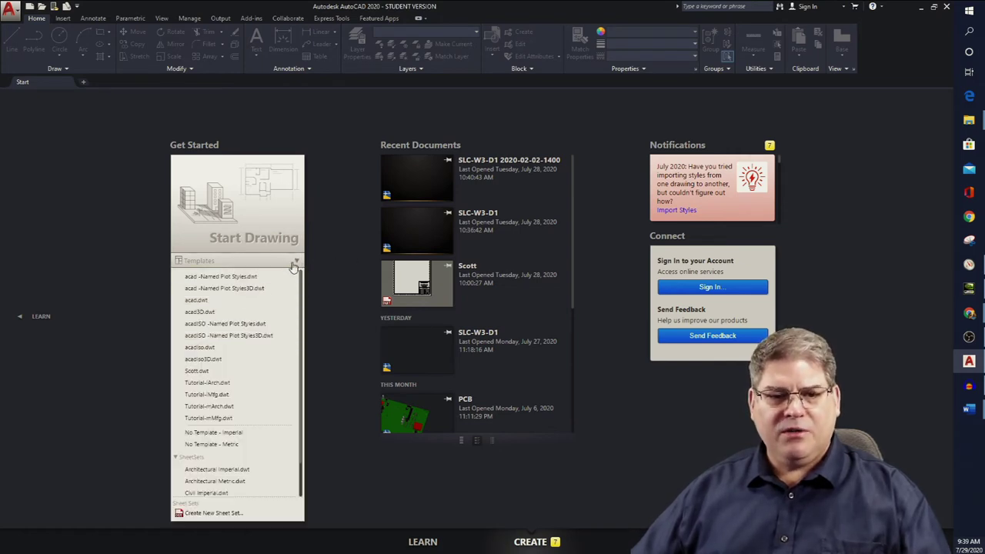
{"action": "scroll", "coordinate": [241, 362], "scroll_direction": "down", "scroll_amount": 1}
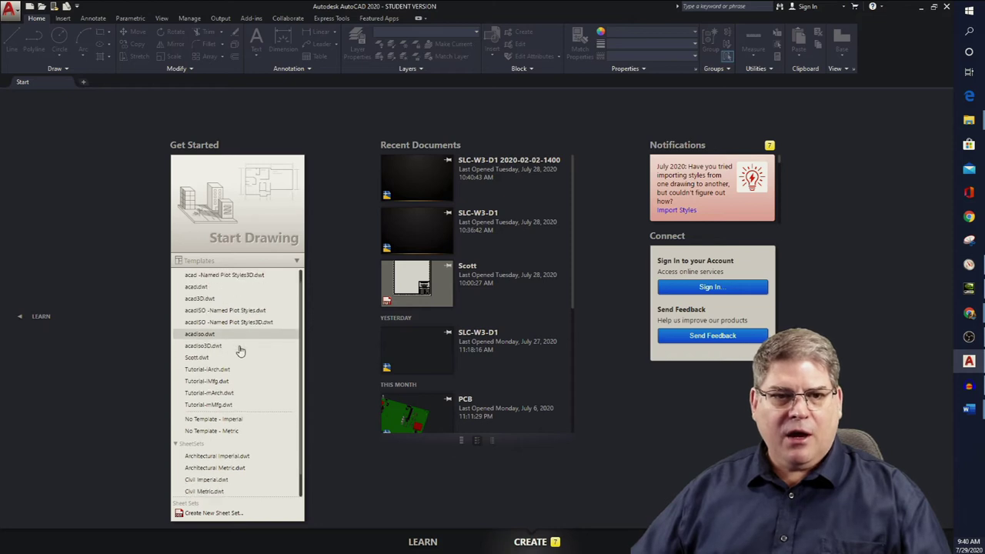
{"action": "scroll", "coordinate": [241, 433], "scroll_direction": "up", "scroll_amount": 1}
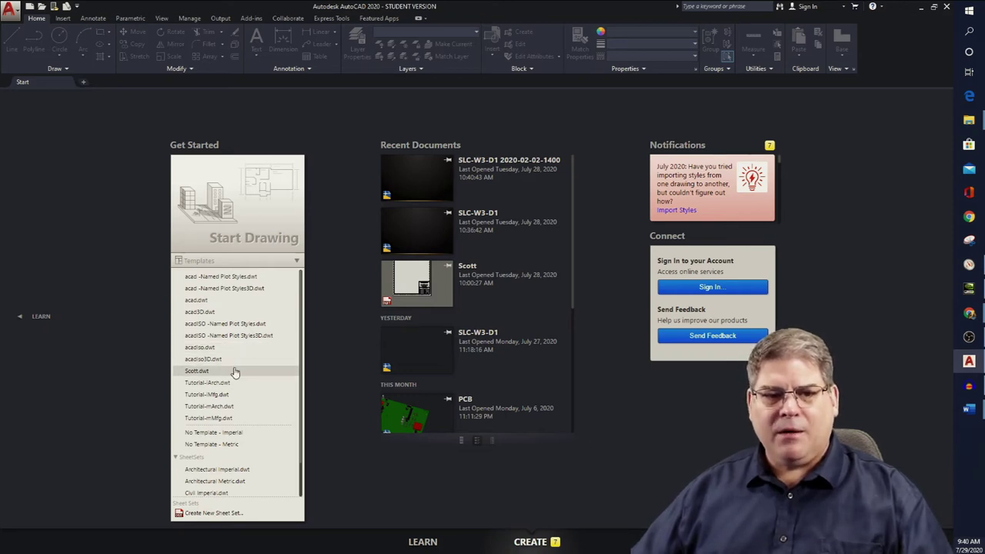
{"action": "scroll", "coordinate": [236, 370], "scroll_direction": "down", "scroll_amount": 1}
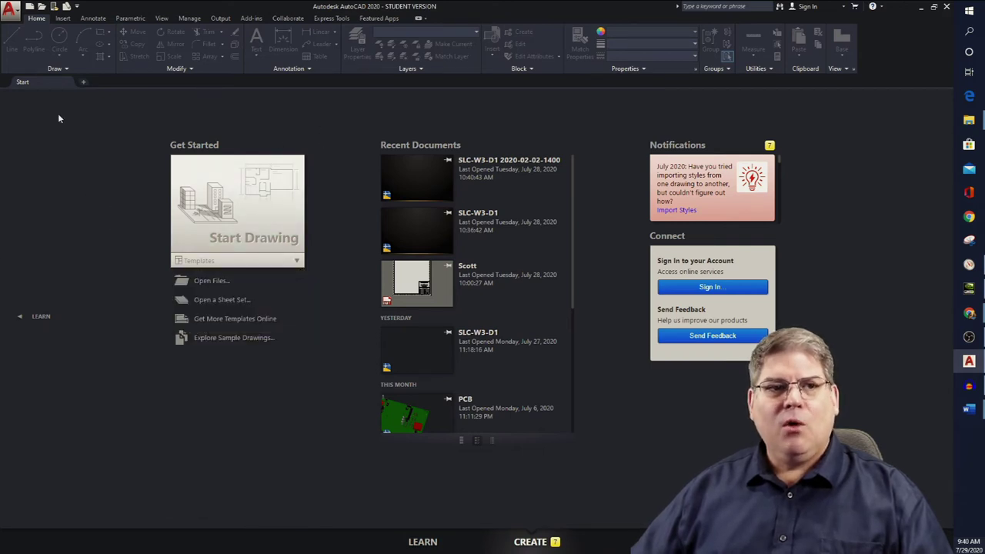
Create a new drawing from the Desktop template A Size Title Block w Margins.
{"action": "left_click", "coordinate": [13, 9]}
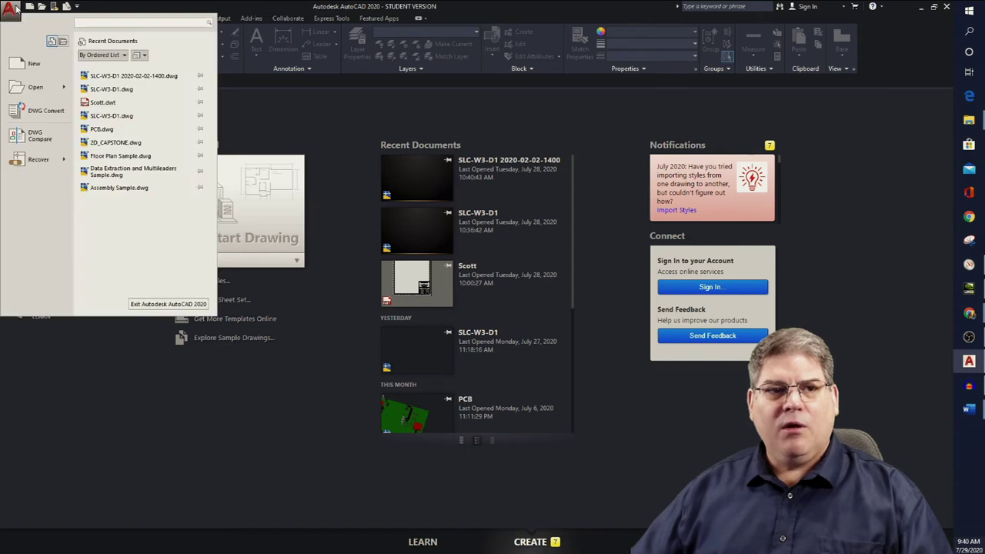
{"action": "left_click", "coordinate": [28, 66]}
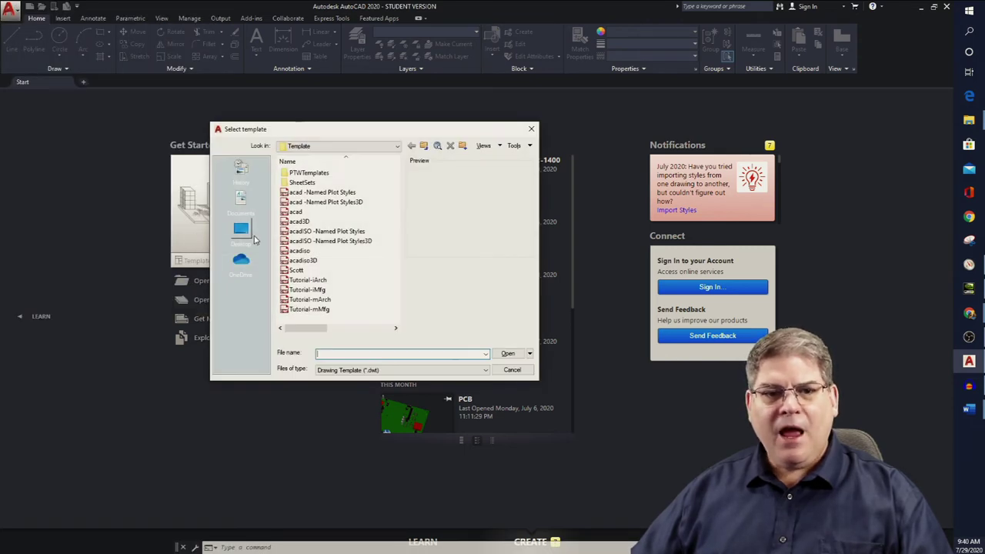
{"action": "left_click", "coordinate": [241, 231]}
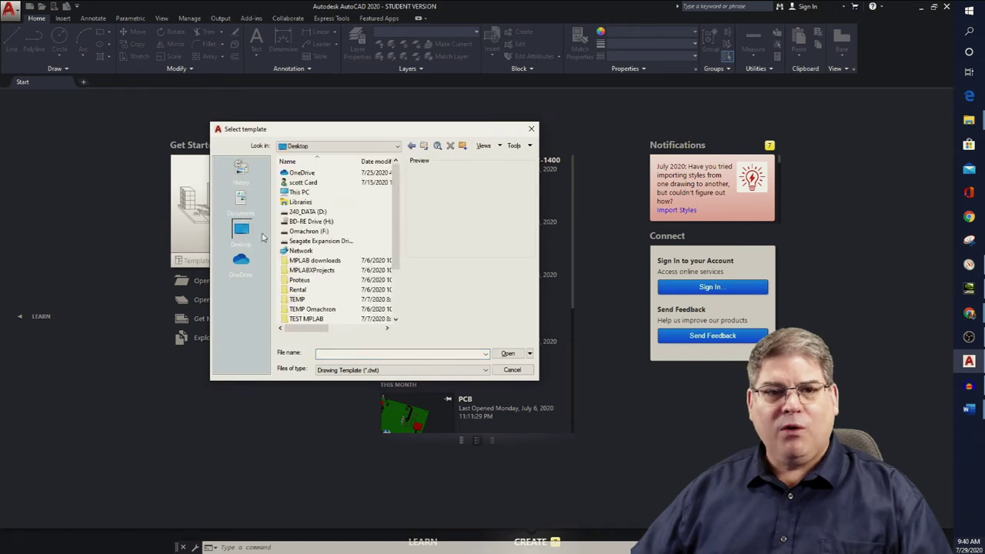
{"action": "scroll", "coordinate": [357, 260], "scroll_direction": "down", "scroll_amount": 5}
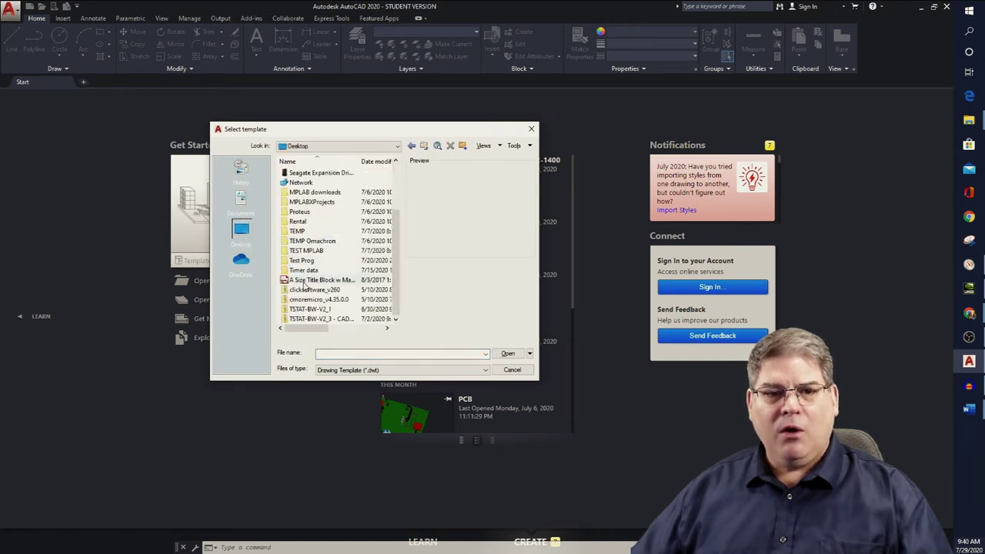
{"action": "left_click", "coordinate": [304, 282]}
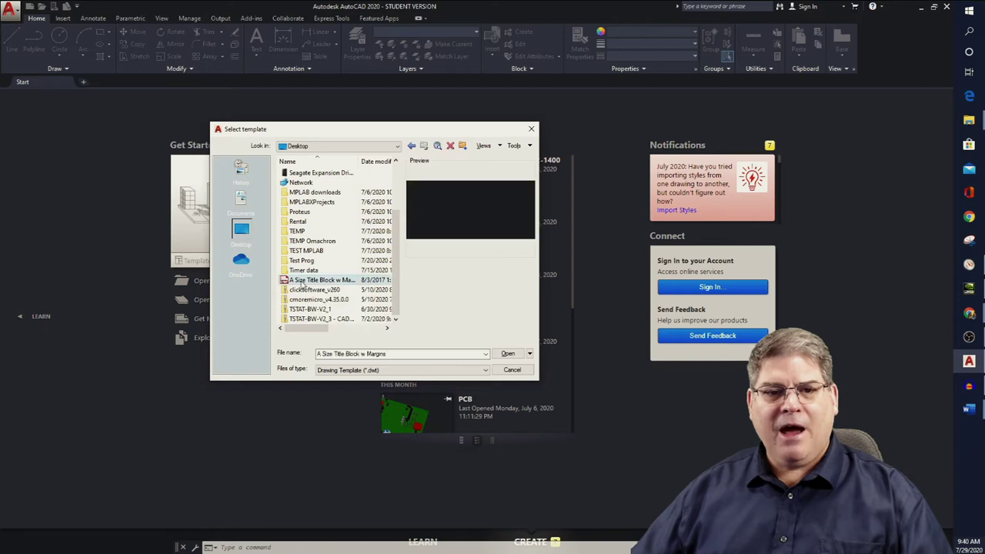
{"action": "left_click", "coordinate": [508, 354]}
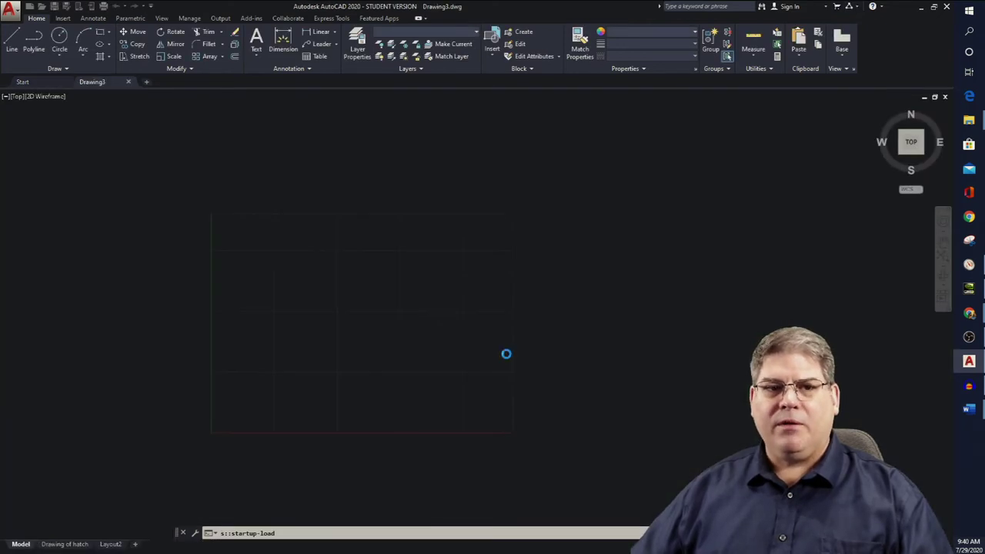
Switch to the Drawing of hatch layout and enter paper space for the title block.
{"action": "left_click", "coordinate": [64, 544]}
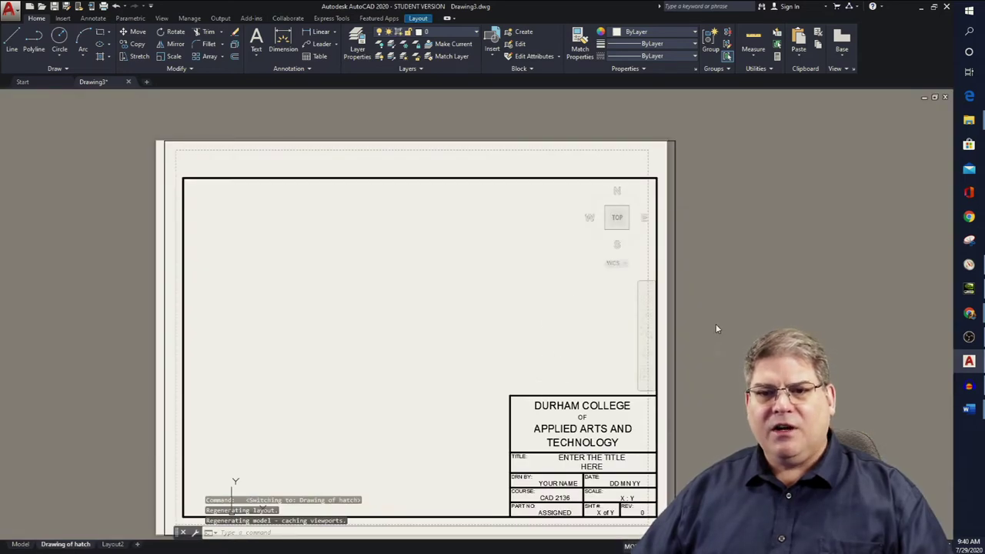
{"action": "left_click", "coordinate": [577, 473]}
{"action": "key", "text": "Escape"}
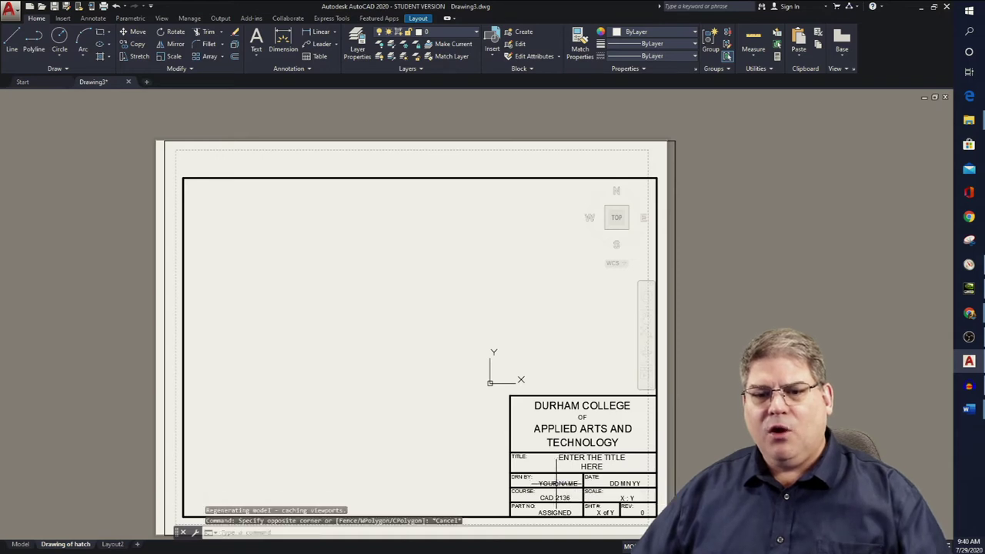
{"action": "double_click", "coordinate": [711, 396]}
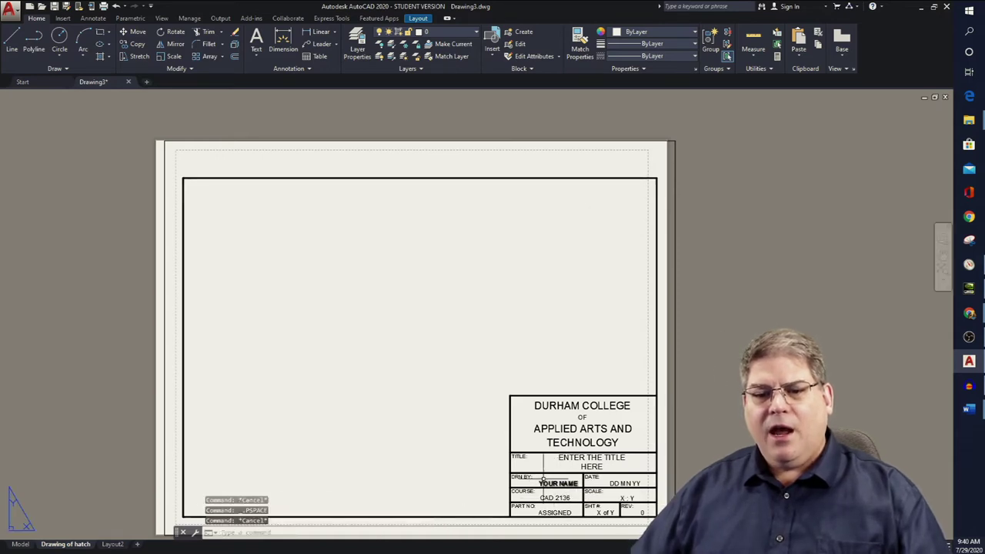
Replace the title block's YOUR NAME with the drafter's name and set the course number to 1134.
{"action": "left_click", "coordinate": [558, 483]}
{"action": "double_click", "coordinate": [556, 484]}
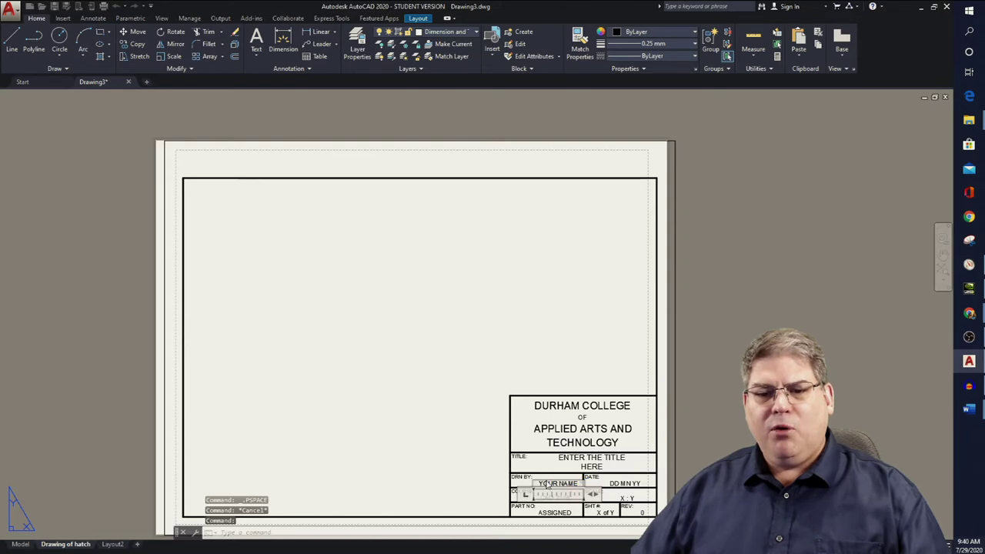
{"action": "type", "text": "SCOTT CARD"}
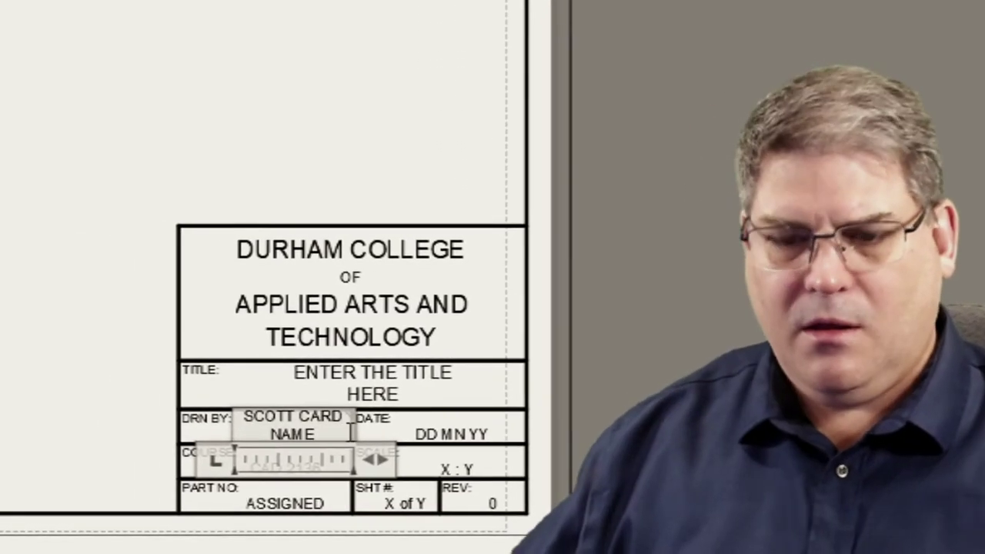
{"action": "key", "text": "Delete"}
{"action": "key", "text": "Delete"}
{"action": "key", "text": "Delete"}
{"action": "key", "text": "Delete"}
{"action": "key", "text": "Delete"}
{"action": "key", "text": "ctrl+Return"}
{"action": "double_click", "coordinate": [347, 457]}
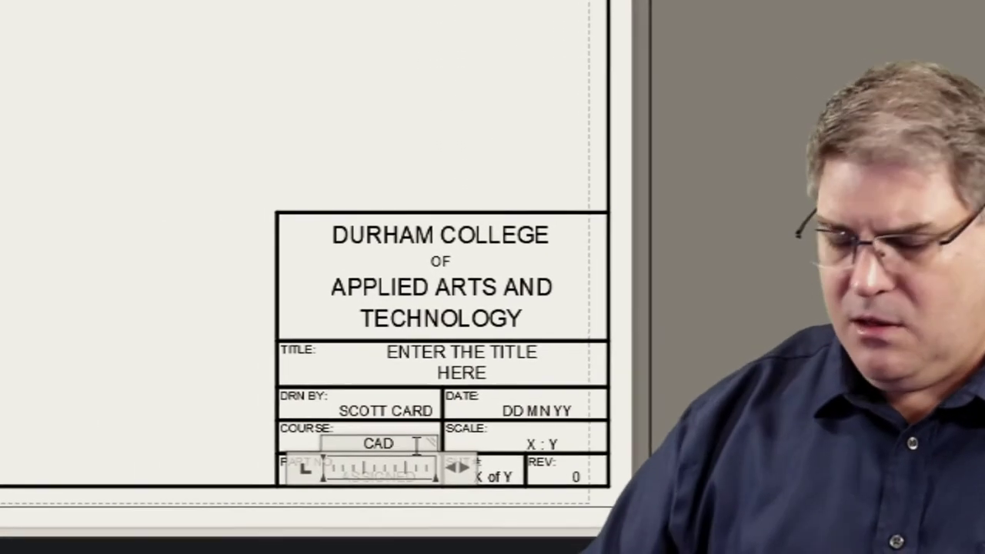
{"action": "type", "text": "1134"}
{"action": "key", "text": "ctrl+Return"}
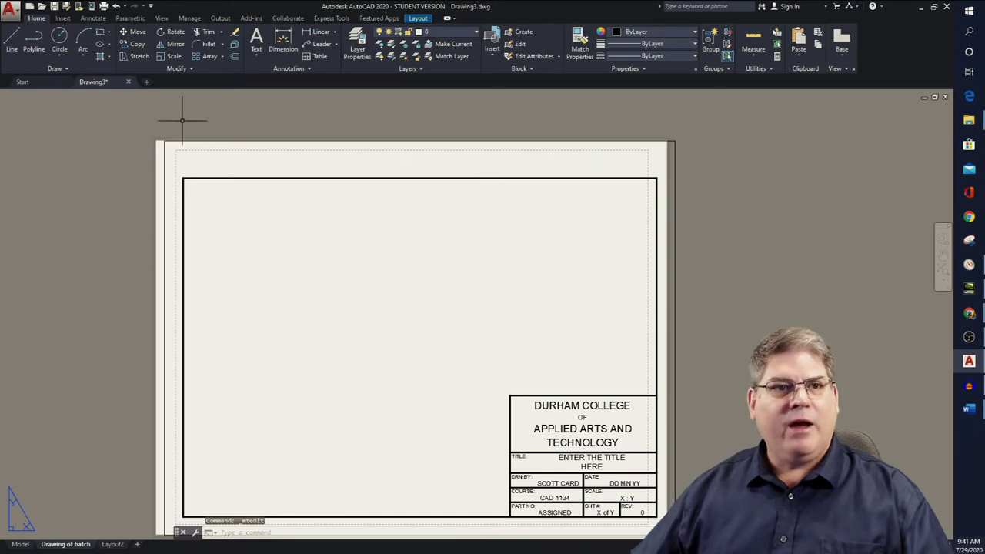
Save the sheet as an AutoCAD Drawing Template (*.dwt), overwriting the existing template file.
{"action": "left_click", "coordinate": [10, 11]}
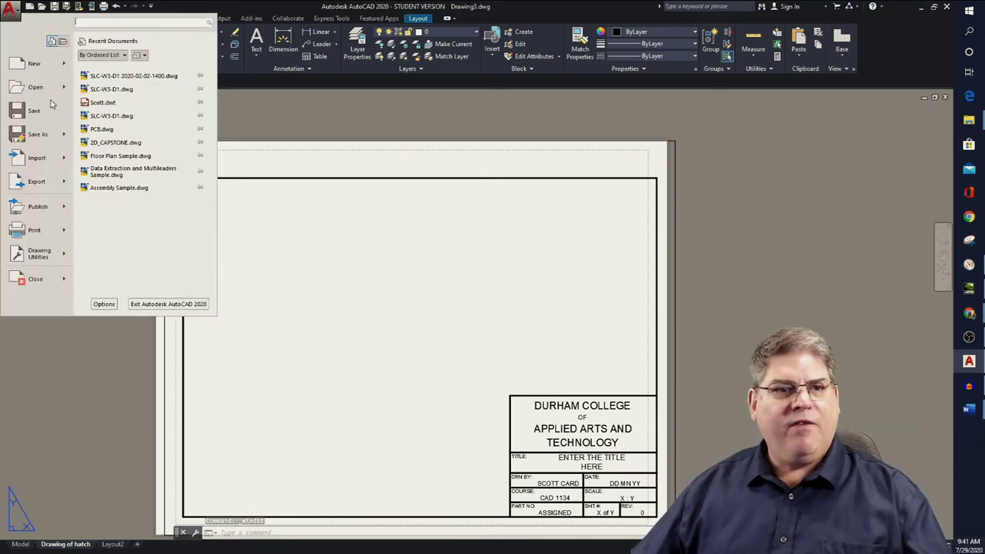
{"action": "left_click", "coordinate": [35, 135]}
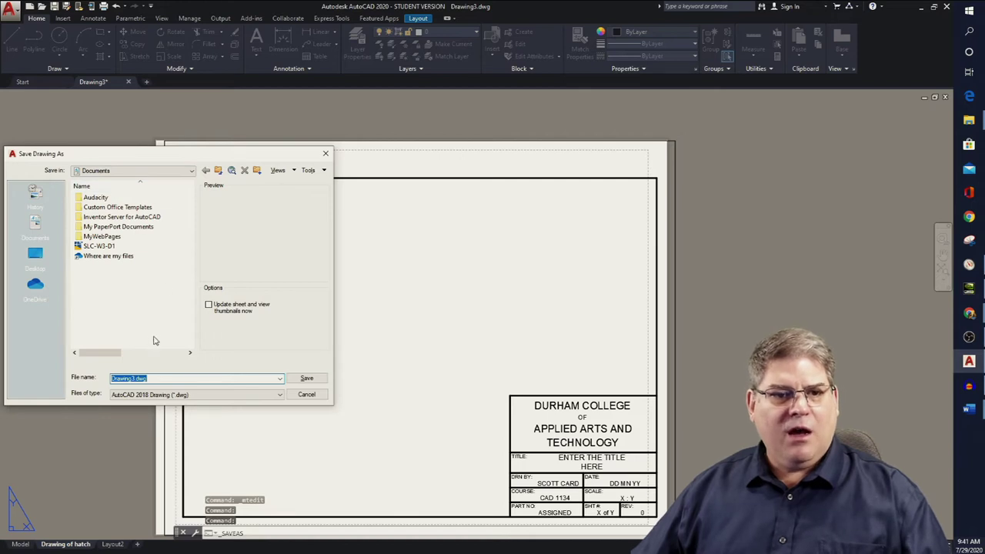
{"action": "left_click", "coordinate": [191, 395]}
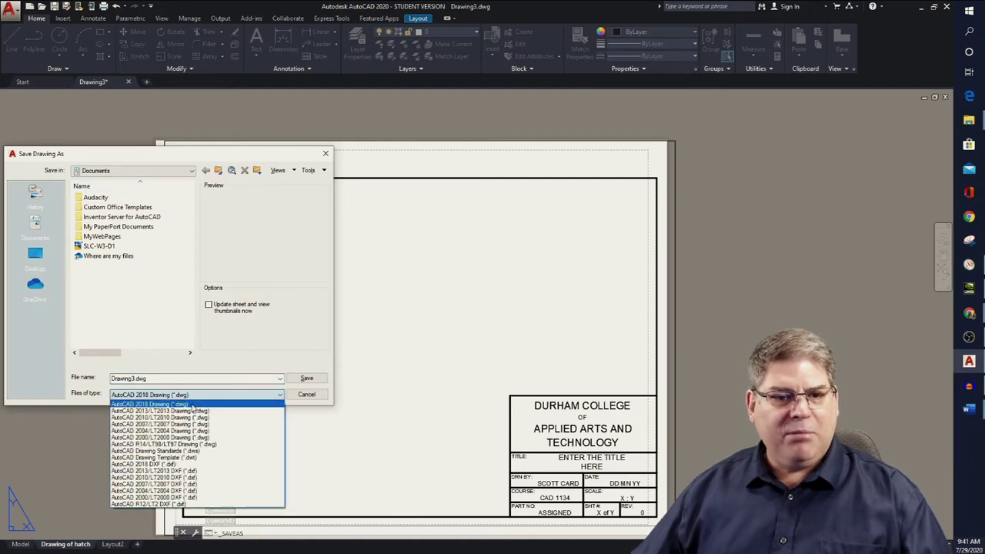
{"action": "left_click", "coordinate": [197, 459]}
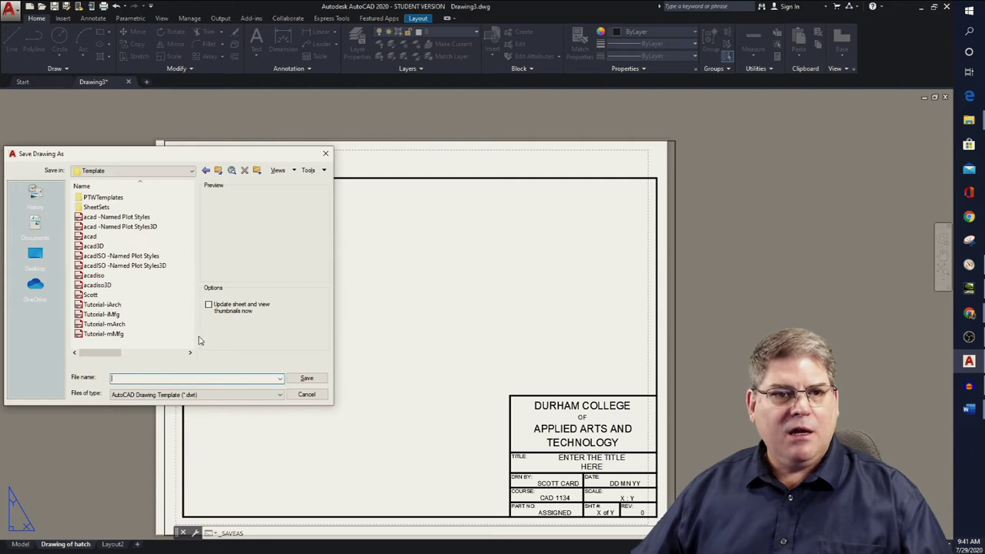
{"action": "left_click", "coordinate": [93, 296]}
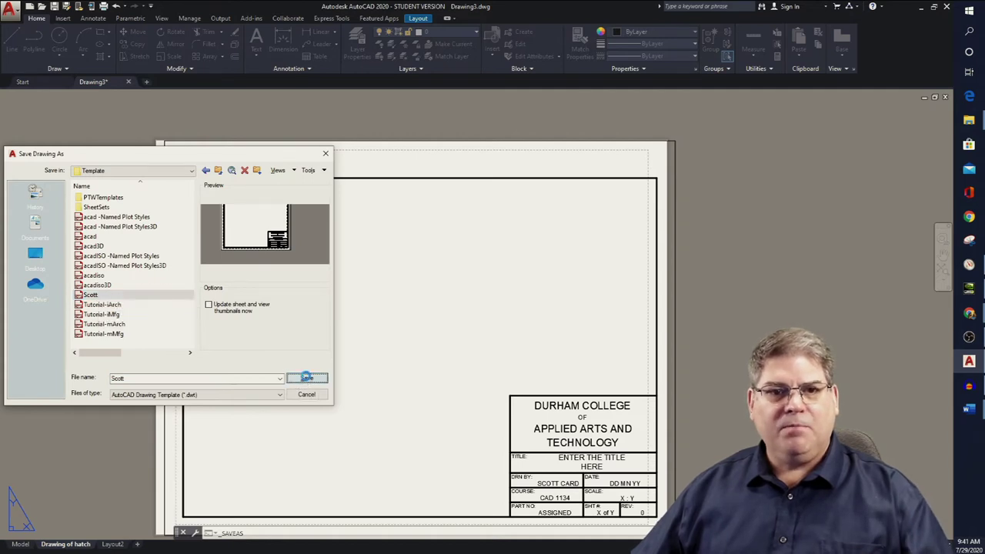
{"action": "left_click", "coordinate": [307, 378]}
{"action": "left_click", "coordinate": [147, 306]}
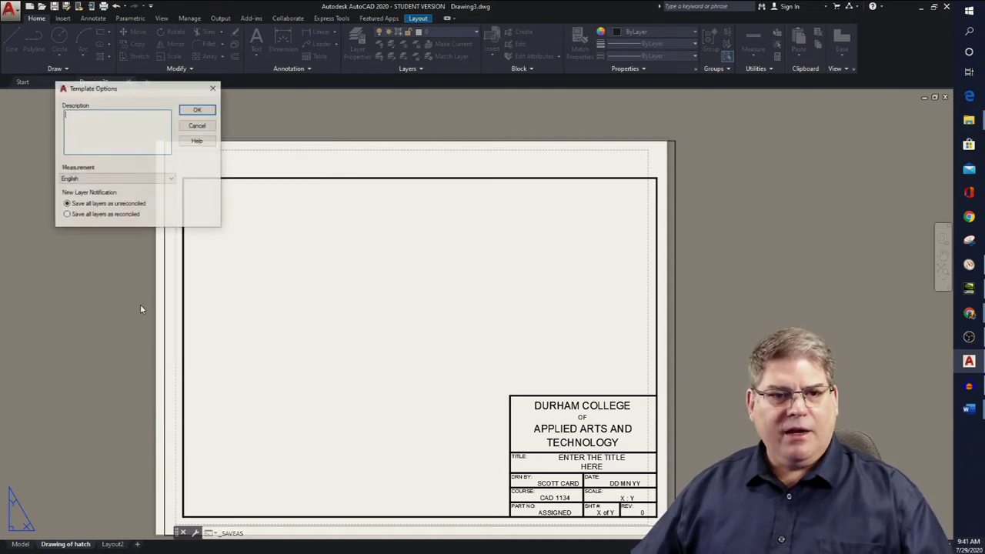
{"action": "left_click", "coordinate": [208, 113]}
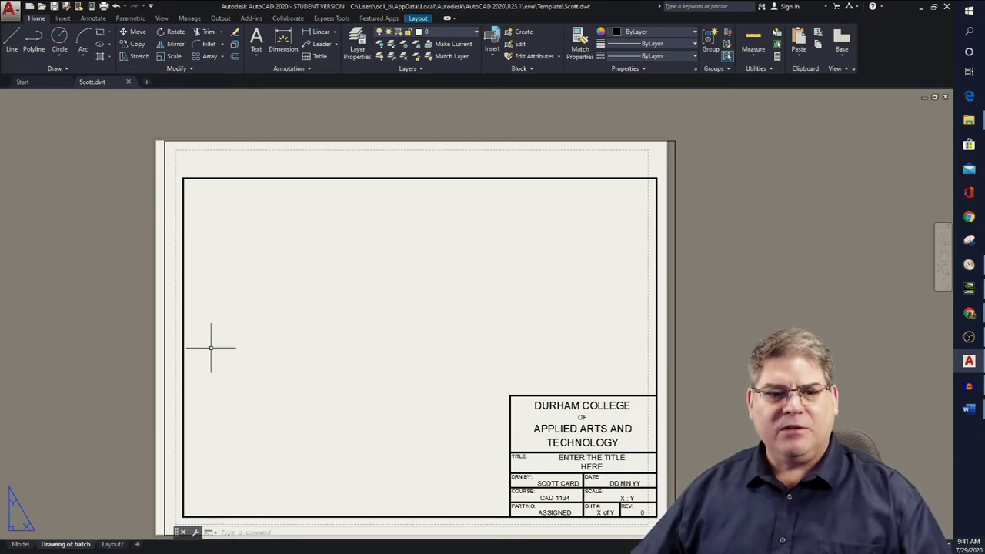
From model space, save the drawing to the Desktop as SLC-W3-D1 in AutoCAD 2018 Drawing format.
{"action": "left_click", "coordinate": [19, 545]}
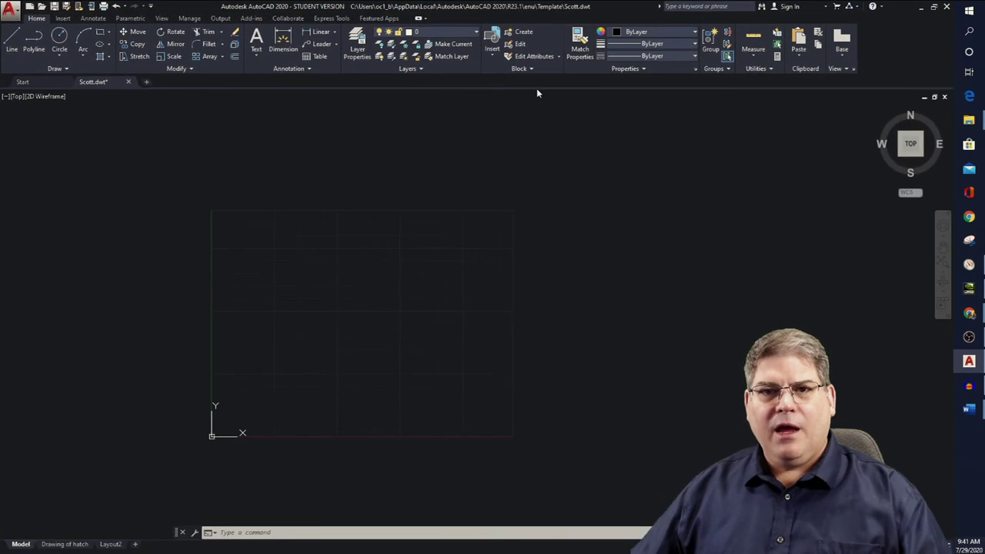
{"action": "left_click", "coordinate": [10, 11]}
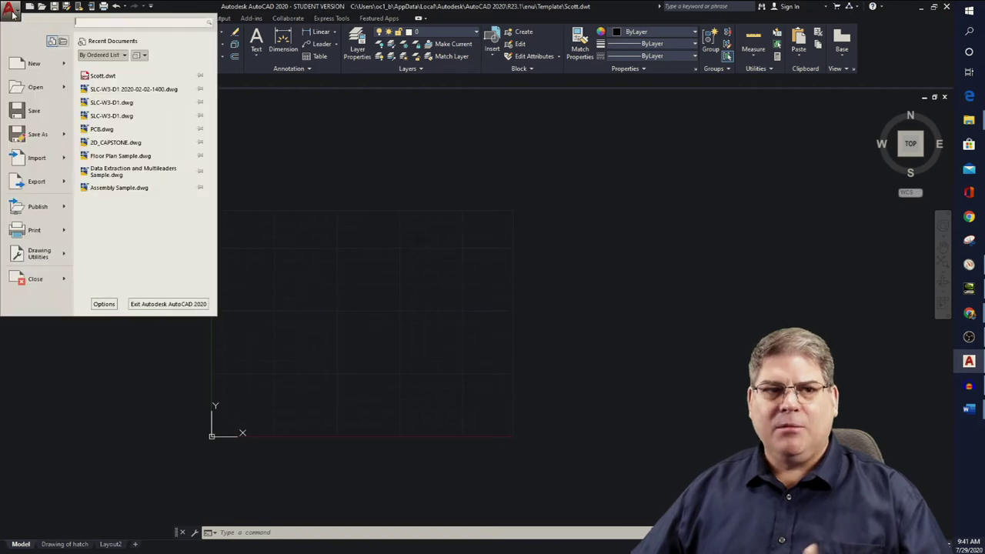
{"action": "left_click", "coordinate": [36, 134]}
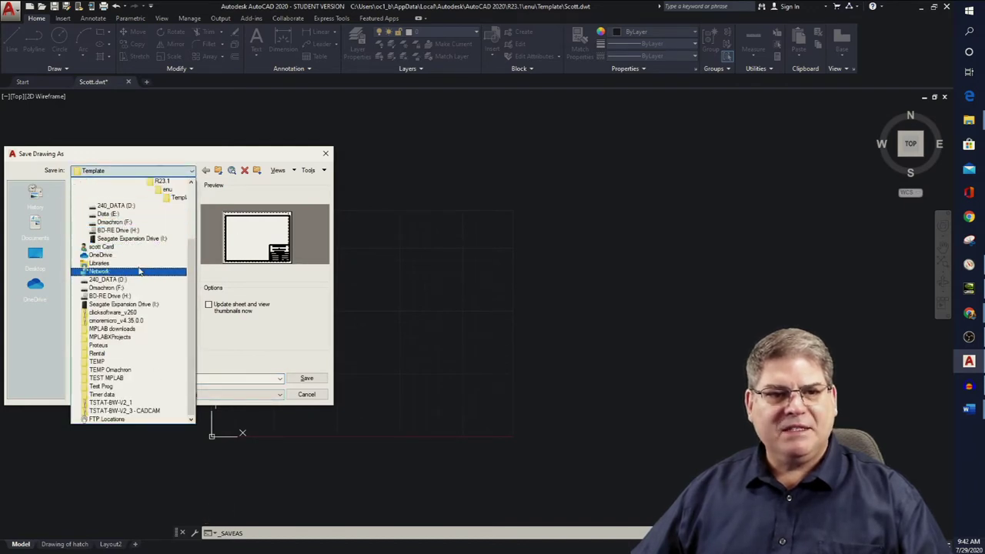
{"action": "scroll", "coordinate": [133, 241], "scroll_direction": "up", "scroll_amount": 1}
{"action": "scroll", "coordinate": [132, 241], "scroll_direction": "up", "scroll_amount": 2}
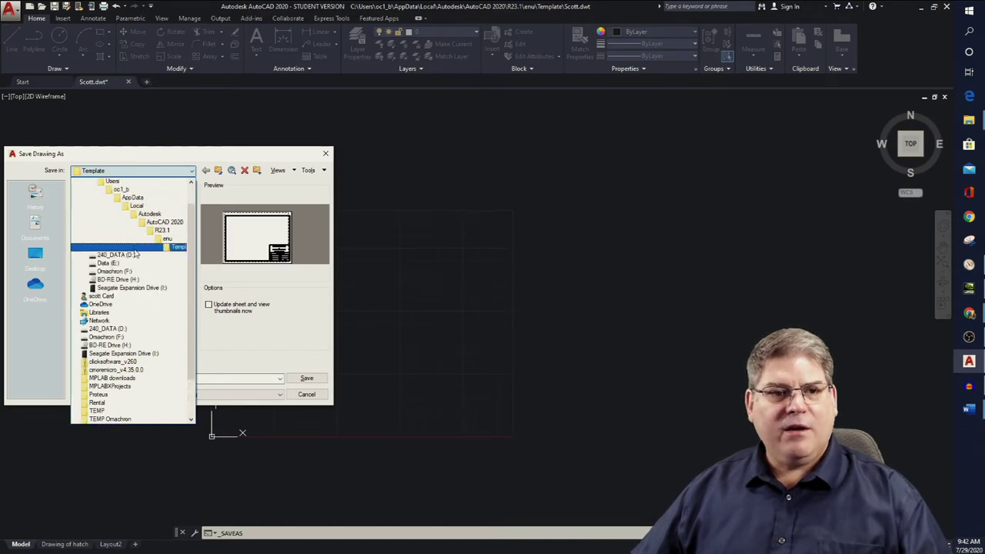
{"action": "left_click", "coordinate": [124, 182]}
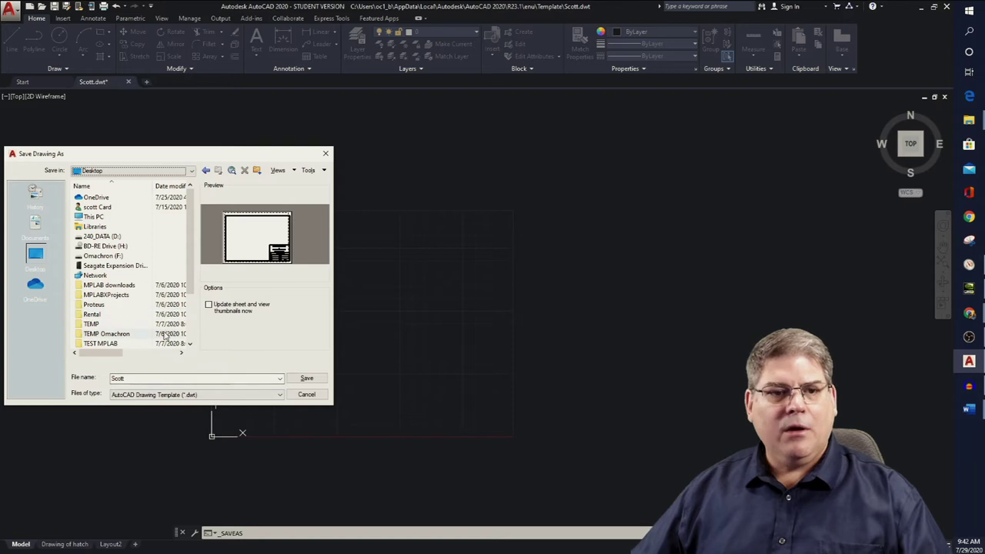
{"action": "double_click", "coordinate": [136, 378]}
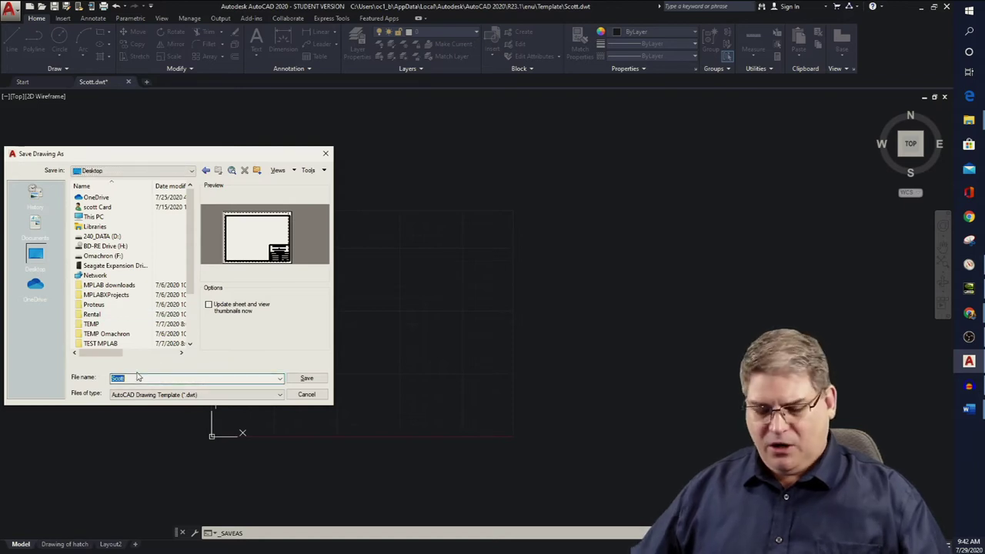
{"action": "type", "text": "SLC"}
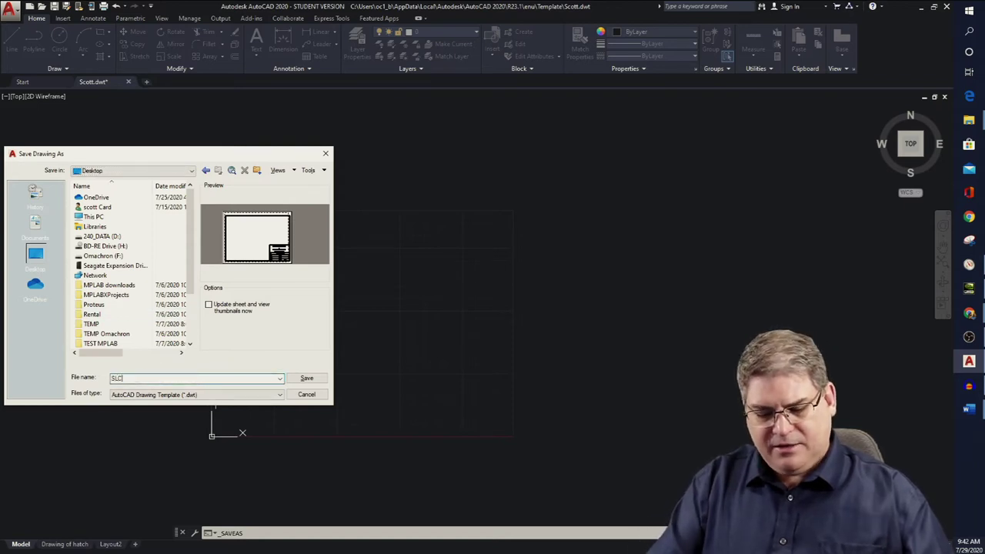
{"action": "type", "text": "-"}
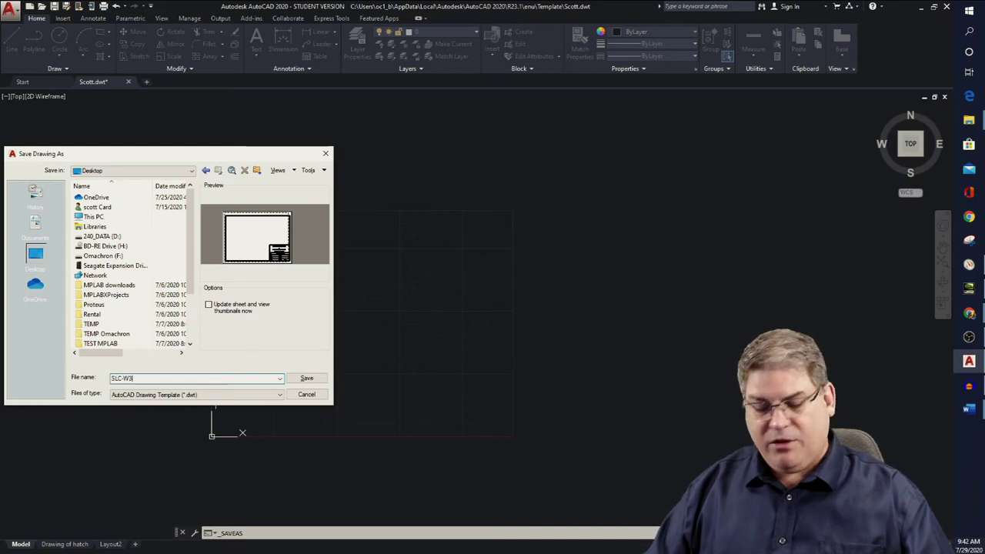
{"action": "type", "text": "W3-D1"}
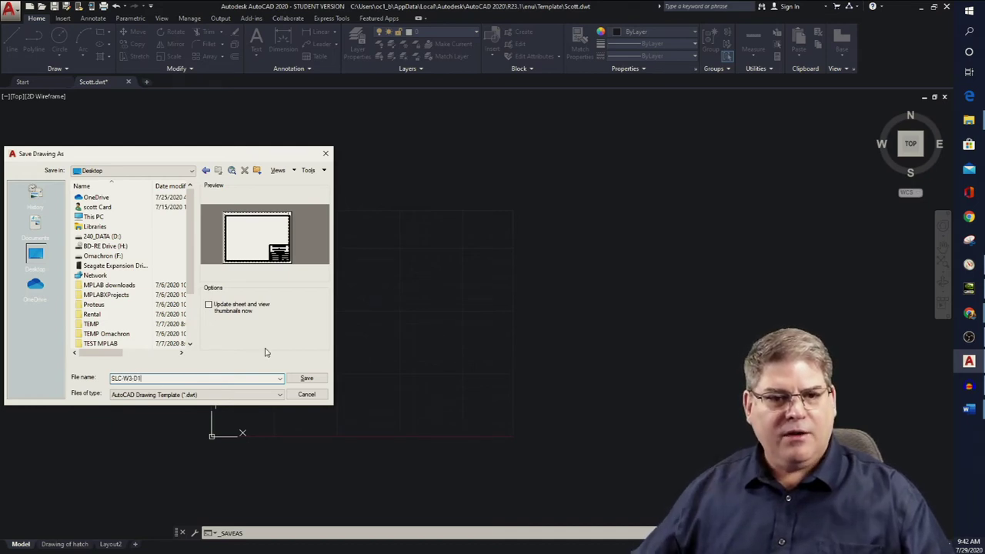
{"action": "left_click", "coordinate": [206, 395]}
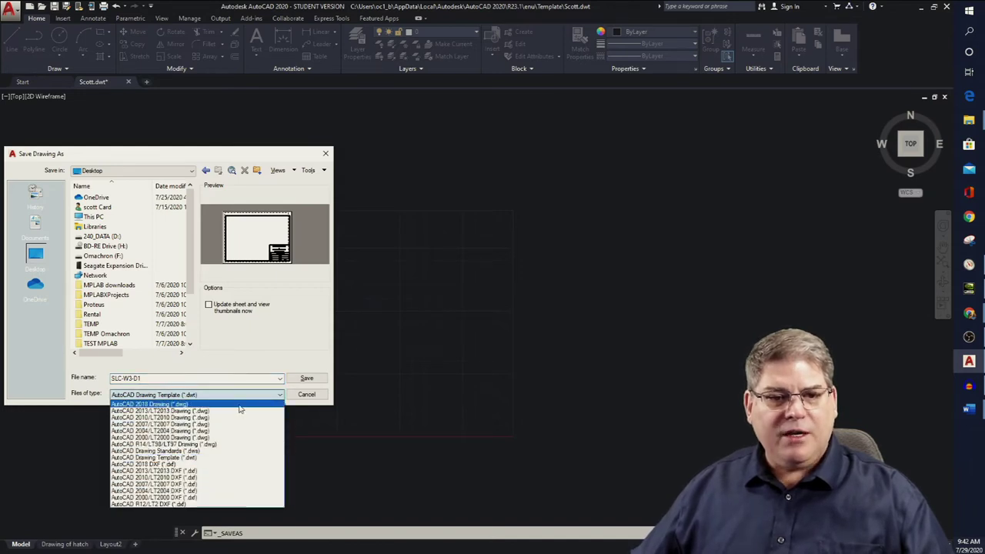
{"action": "left_click", "coordinate": [239, 404]}
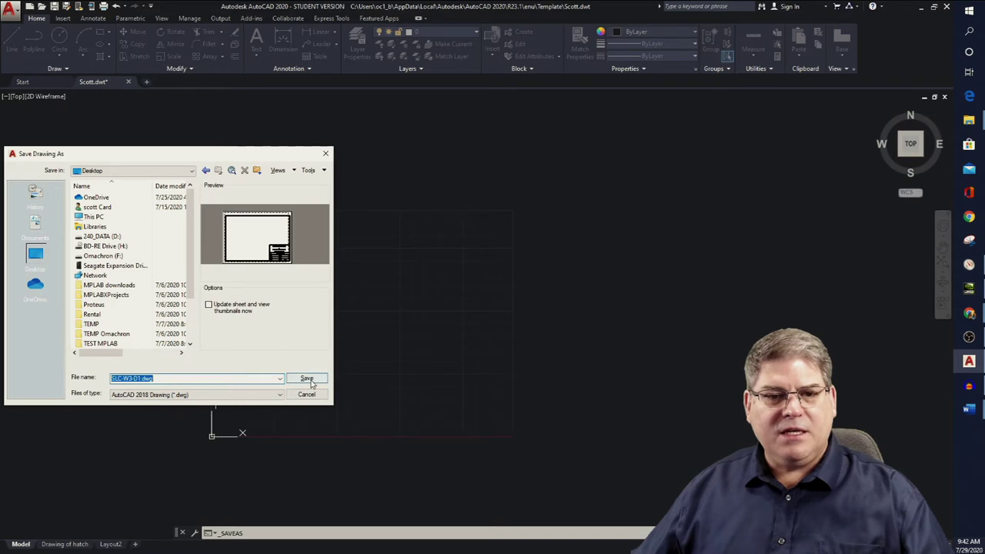
{"action": "left_click", "coordinate": [307, 379]}
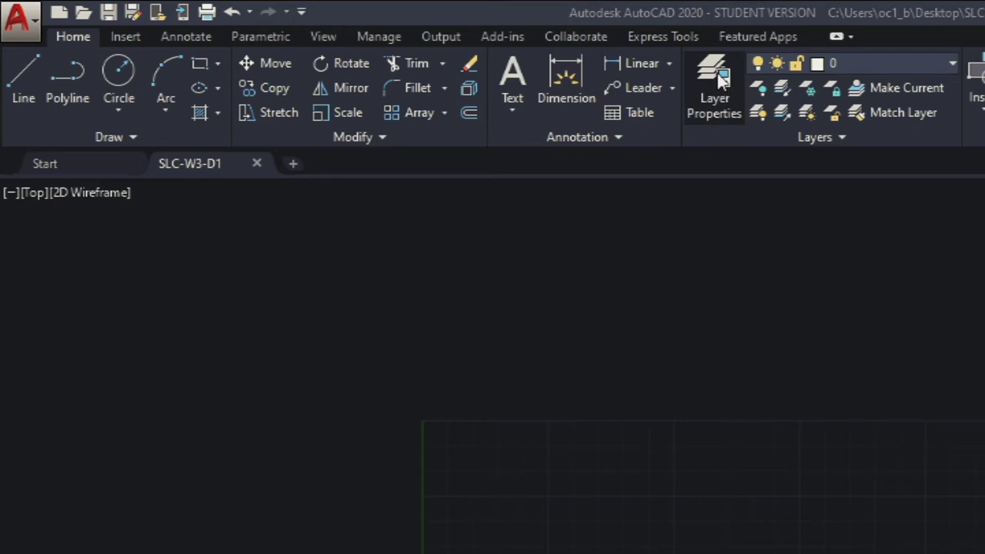
In the Layer Properties Manager, create a layer named OCNSTRUCTION and widen the Plot column.
{"action": "left_click", "coordinate": [722, 91]}
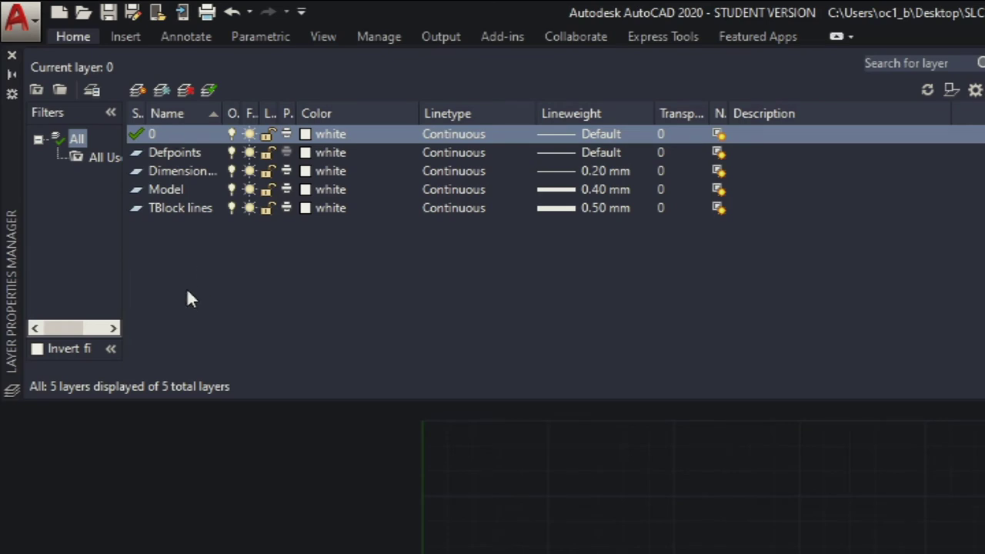
{"action": "left_click", "coordinate": [139, 91]}
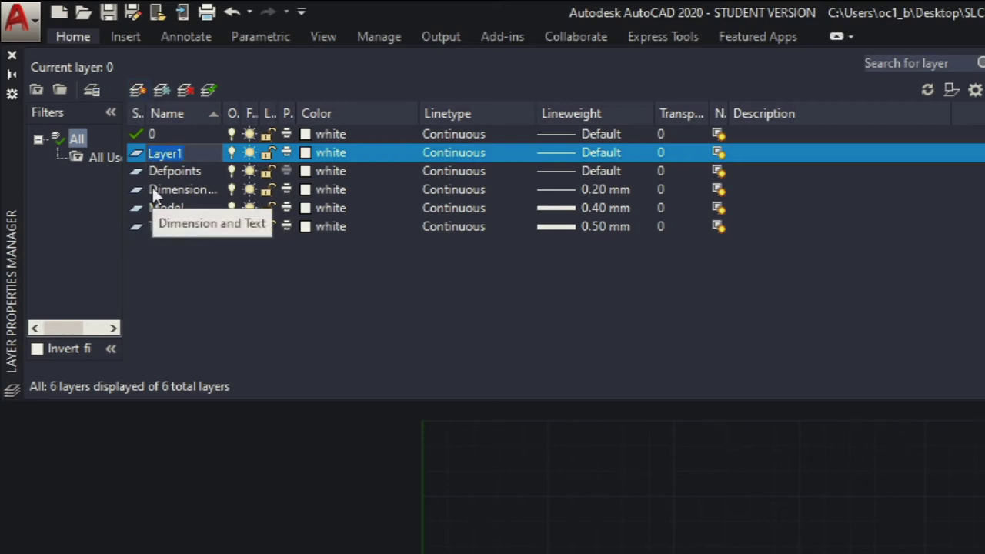
{"action": "type", "text": "h0"}
{"action": "key", "text": "BackSpace"}
{"action": "key", "text": "BackSpace"}
{"action": "key", "text": "BackSpace"}
{"action": "key", "text": "BackSpace"}
{"action": "key", "text": "BackSpace"}
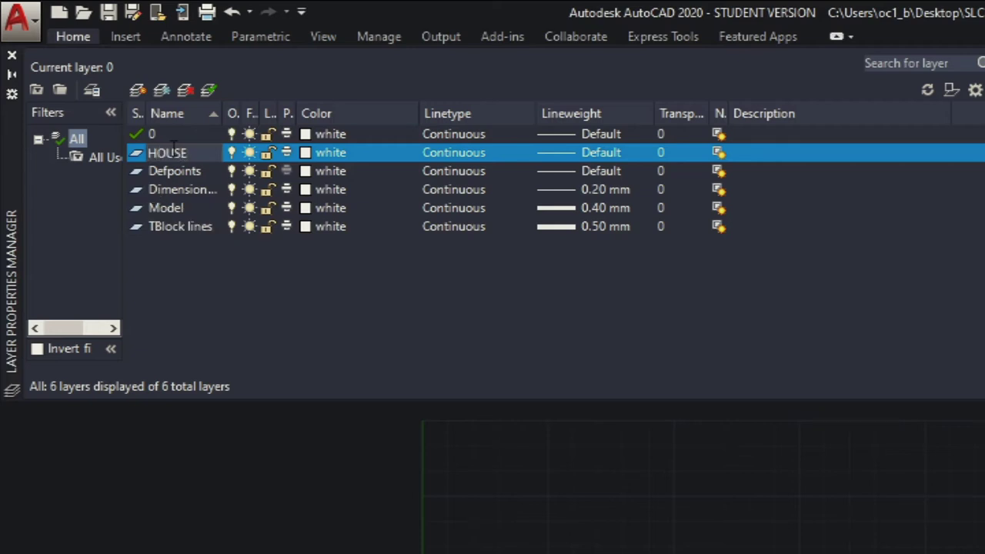
{"action": "right_click", "coordinate": [176, 271]}
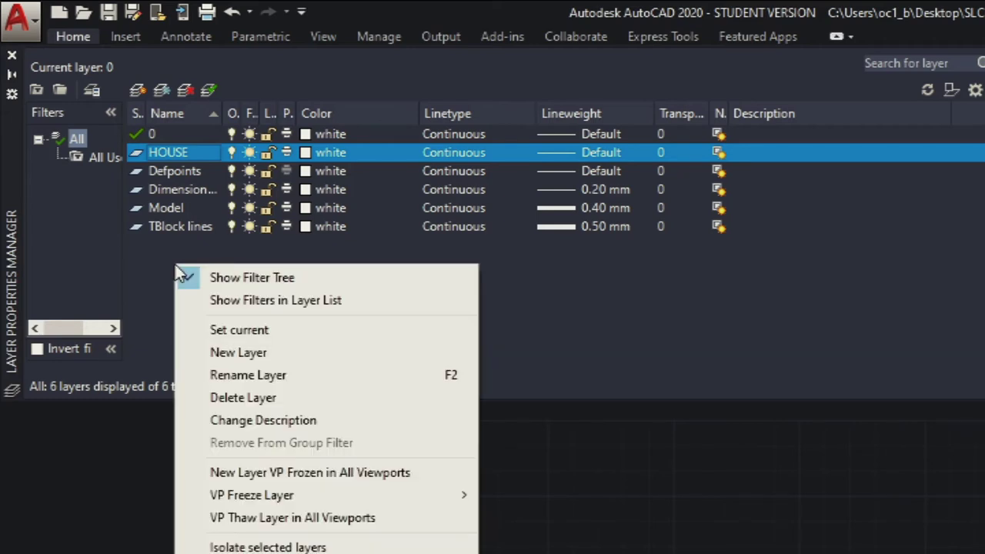
{"action": "left_click", "coordinate": [277, 356]}
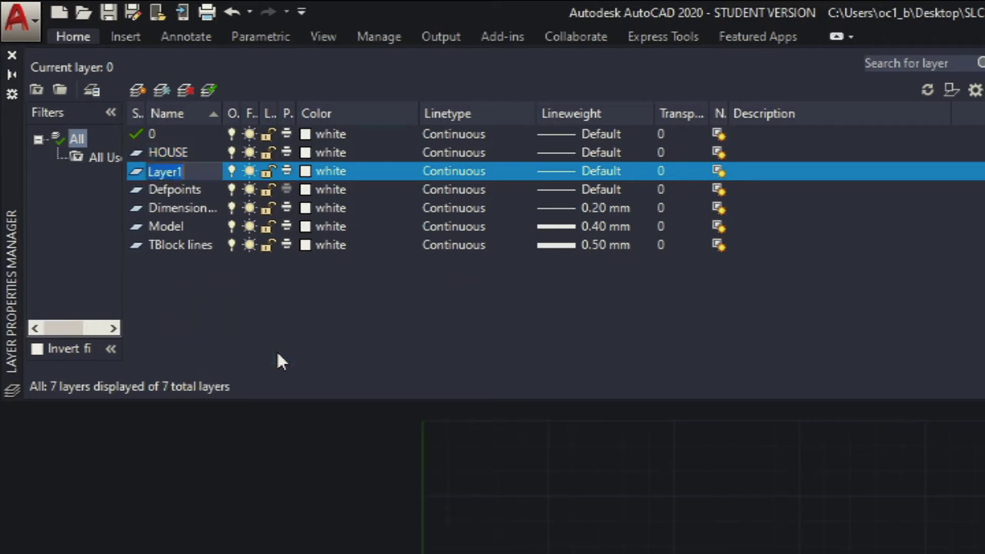
{"action": "type", "text": "OCNSTR"}
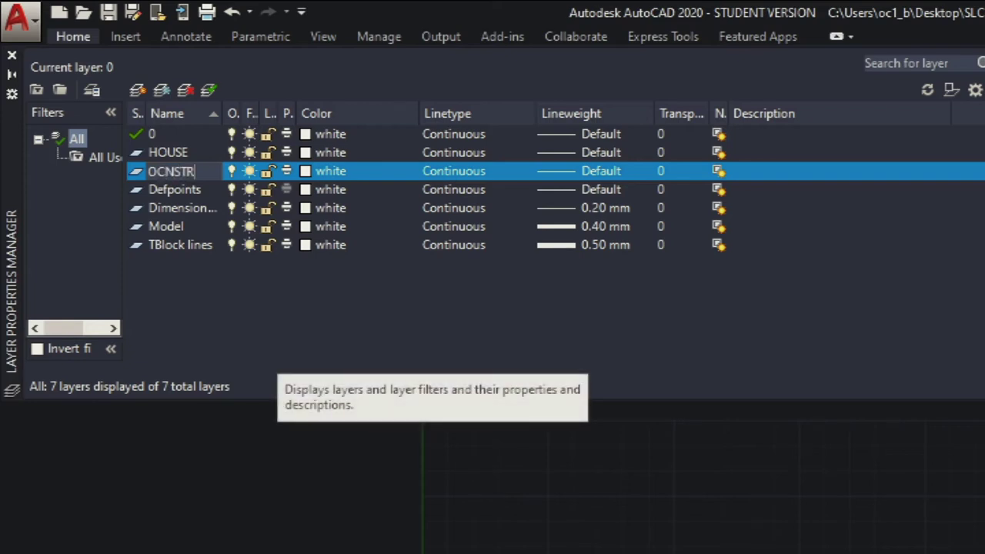
{"action": "type", "text": "UCTION"}
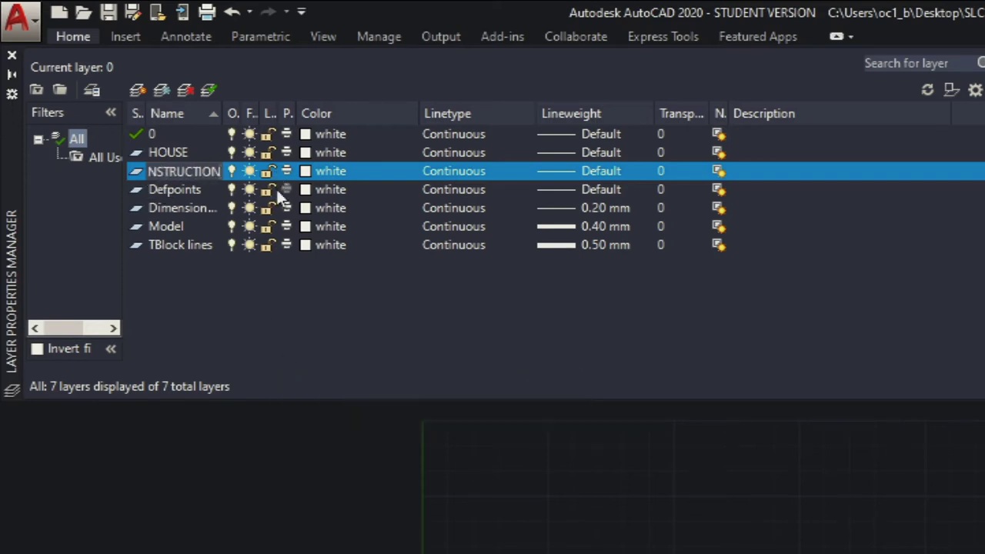
{"action": "left_click", "coordinate": [323, 314]}
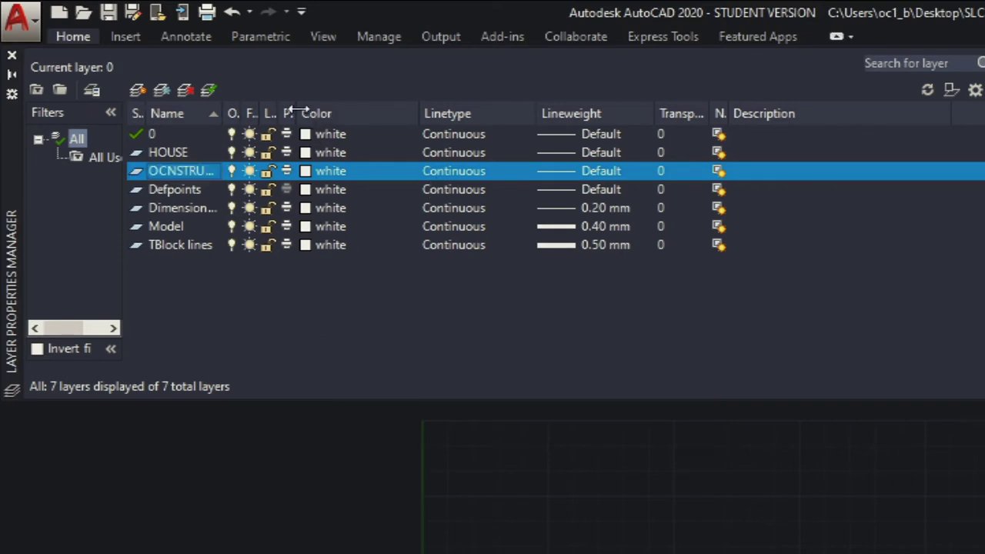
{"action": "left_click_drag", "start_coordinate": [299, 113], "coordinate": [331, 113]}
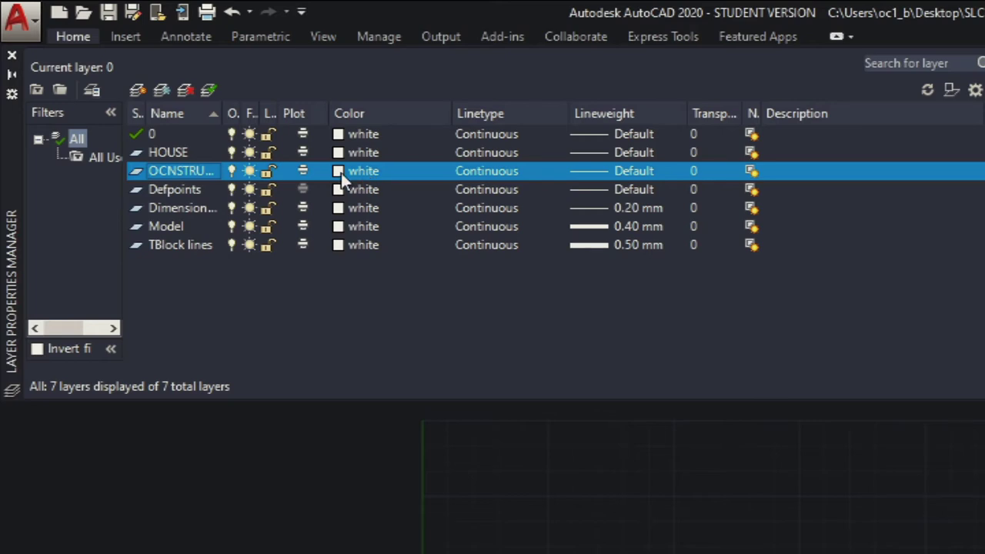
Set the new layer's colour to green.
{"action": "left_click", "coordinate": [340, 171]}
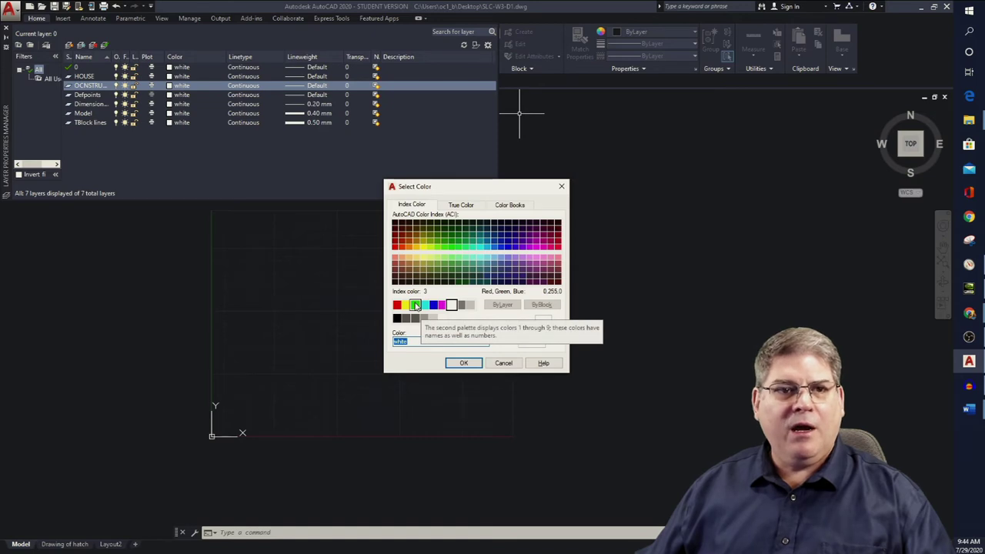
{"action": "left_click", "coordinate": [416, 306]}
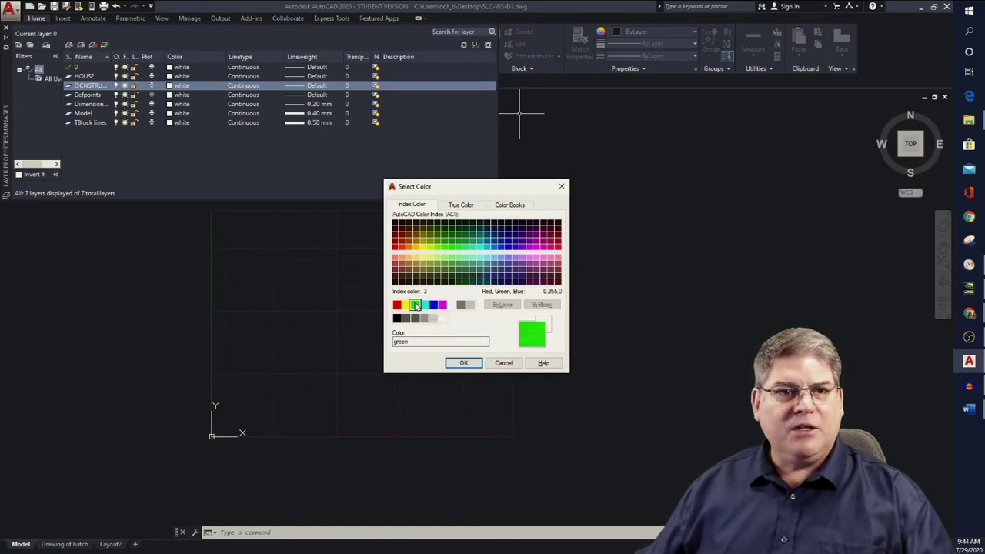
{"action": "left_click", "coordinate": [463, 362]}
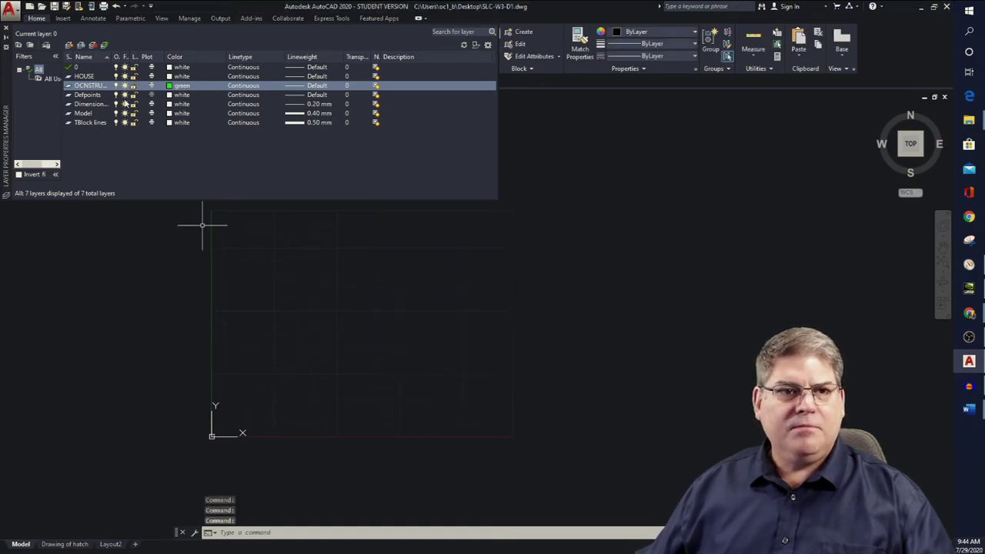
Rename the layer to CONSTRUCTION, make it current, and close the layer manager.
{"action": "double_click", "coordinate": [113, 56]}
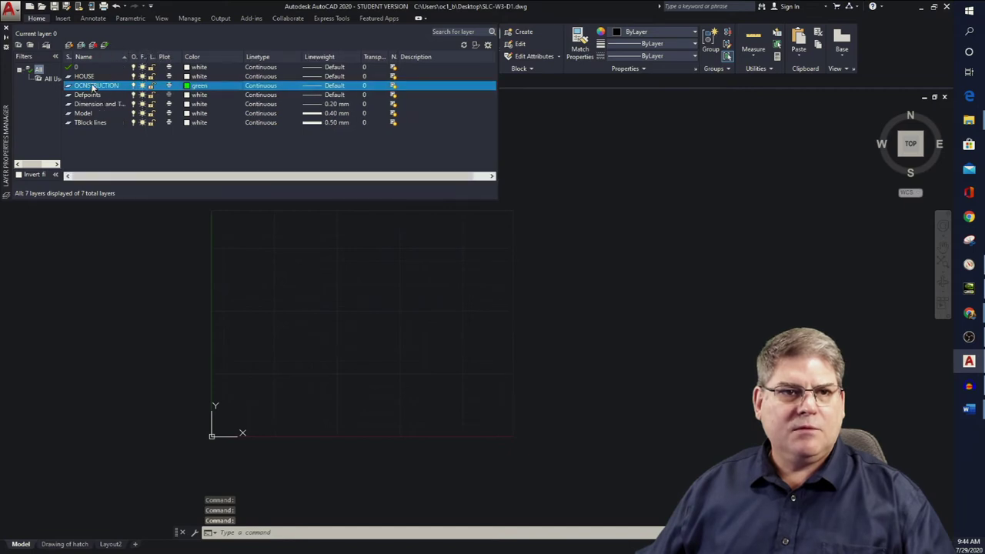
{"action": "right_click", "coordinate": [92, 89]}
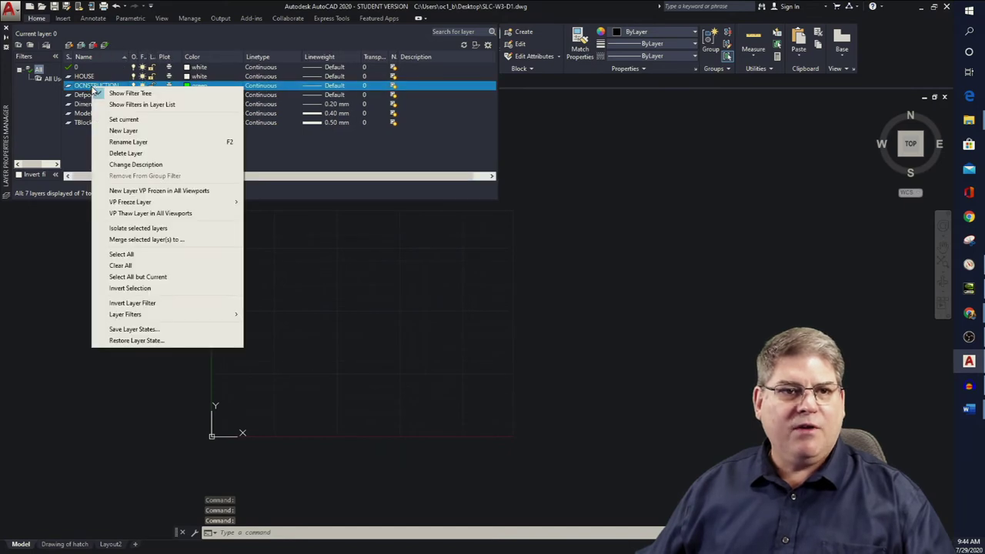
{"action": "left_click", "coordinate": [151, 143]}
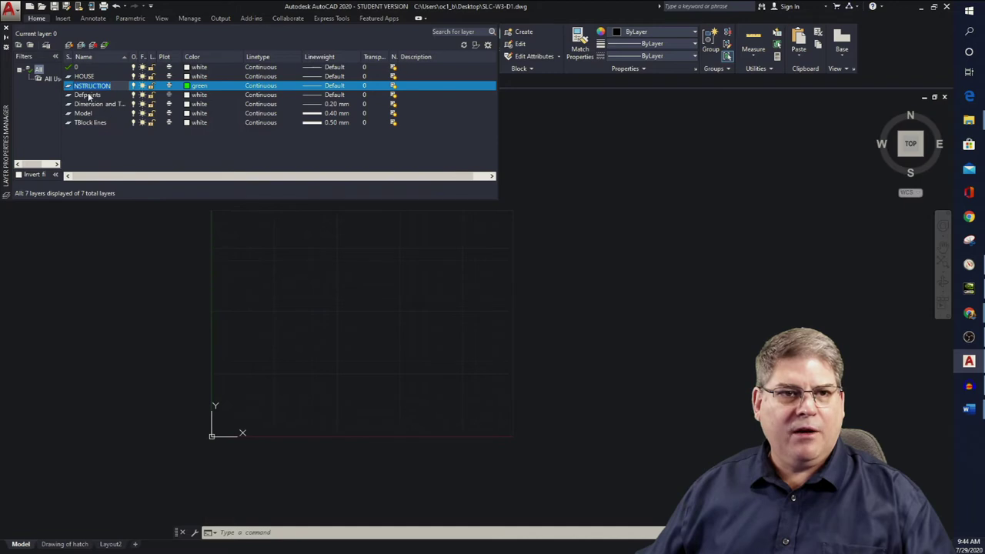
{"action": "key", "text": "Home"}
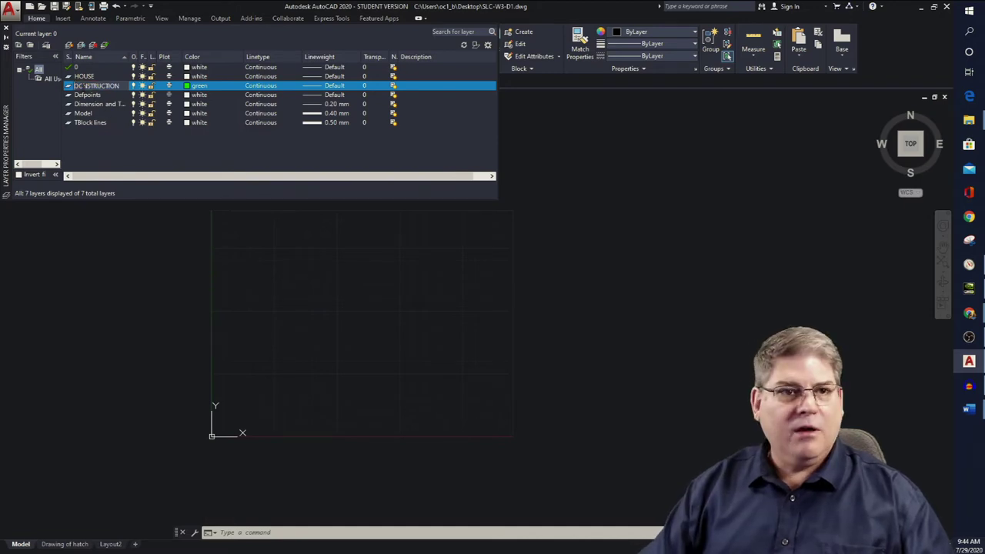
{"action": "type", "text": "O"}
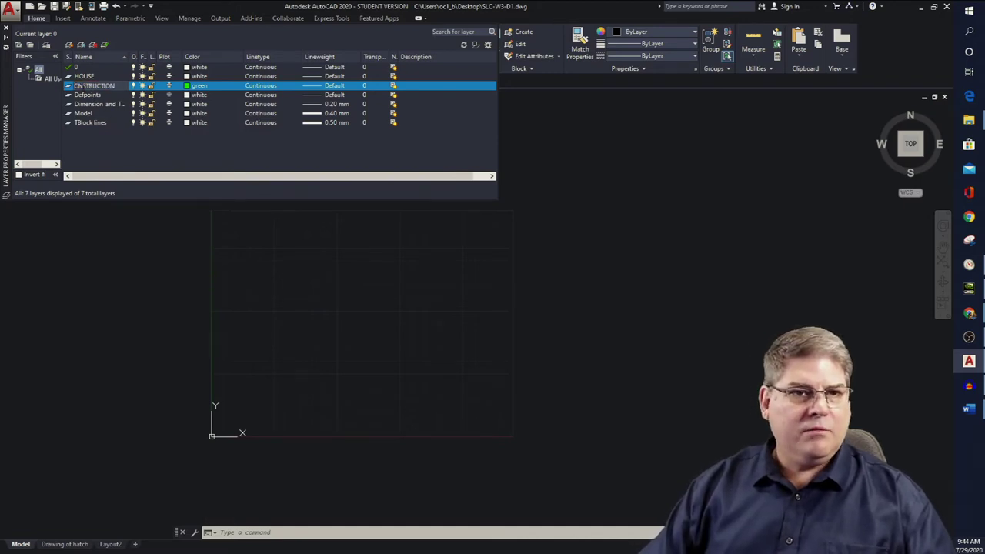
{"action": "key", "text": "Return"}
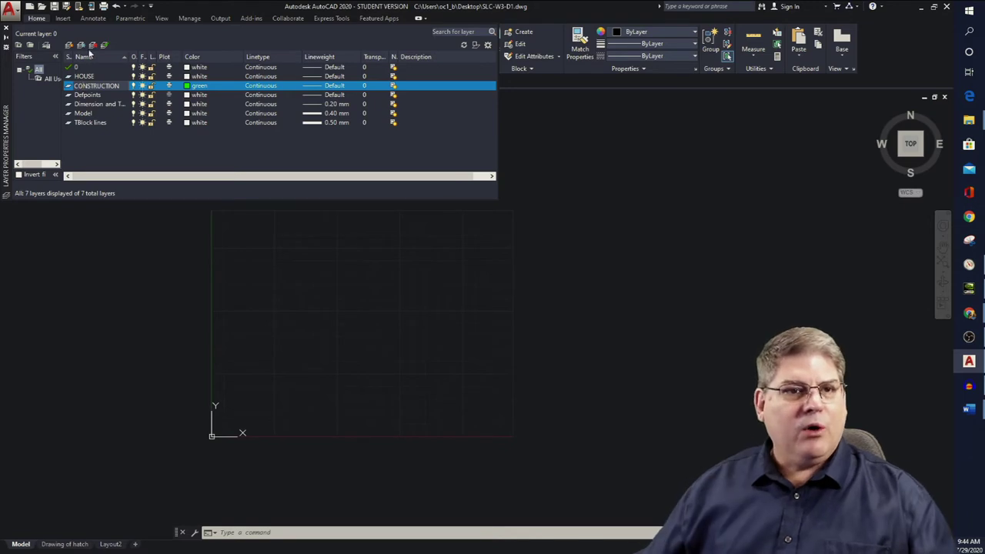
{"action": "double_click", "coordinate": [70, 87]}
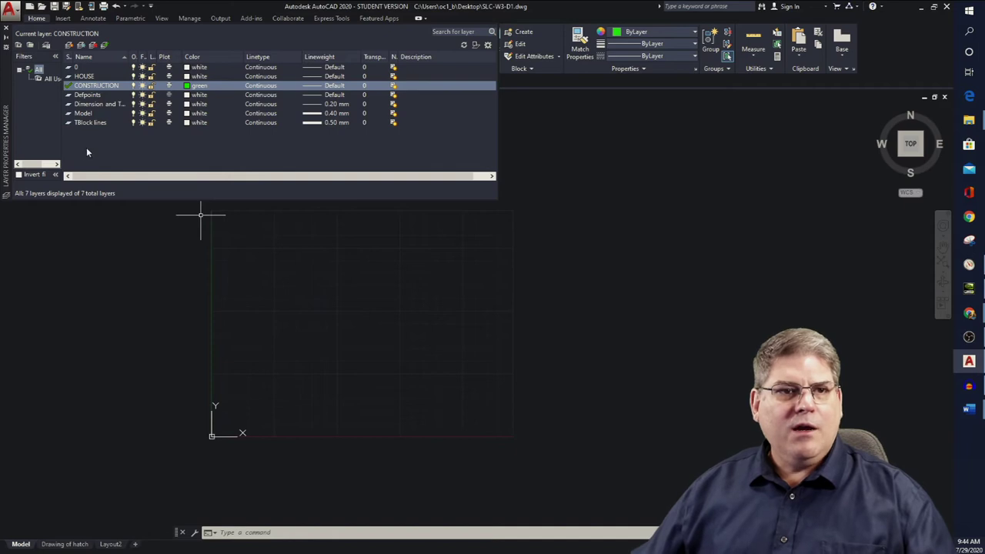
{"action": "left_click", "coordinate": [7, 30]}
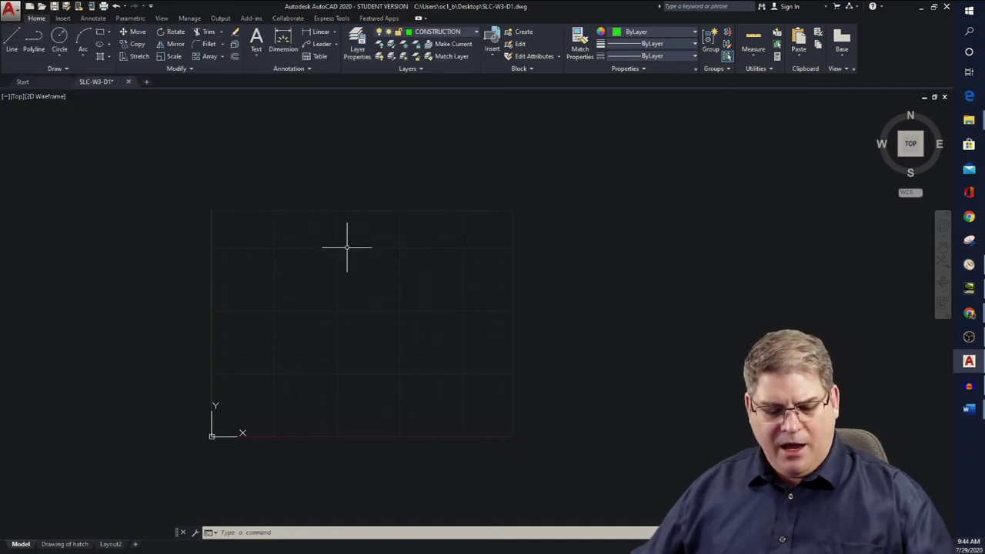
{"action": "type", "text": "l"}
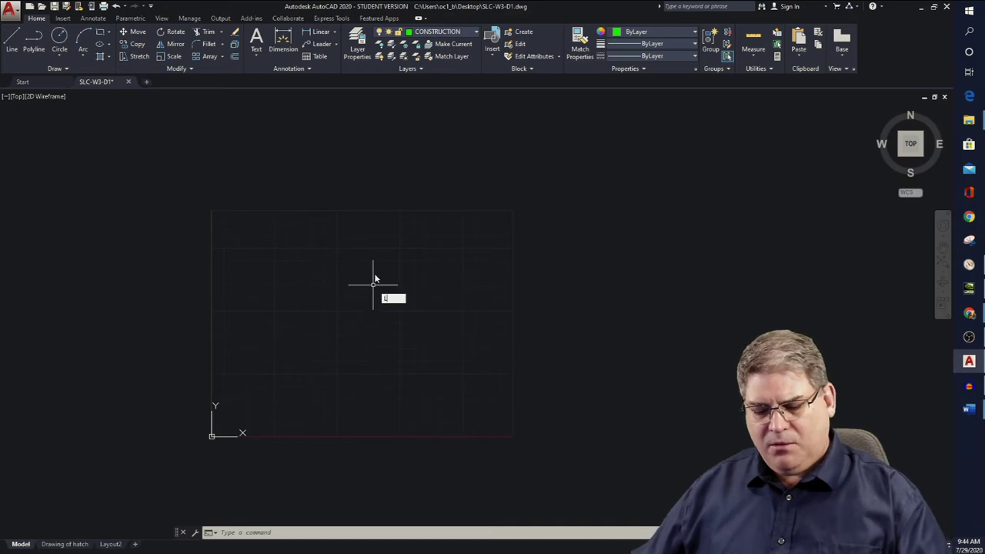
{"action": "key", "text": "Return"}
{"action": "left_click", "coordinate": [330, 300]}
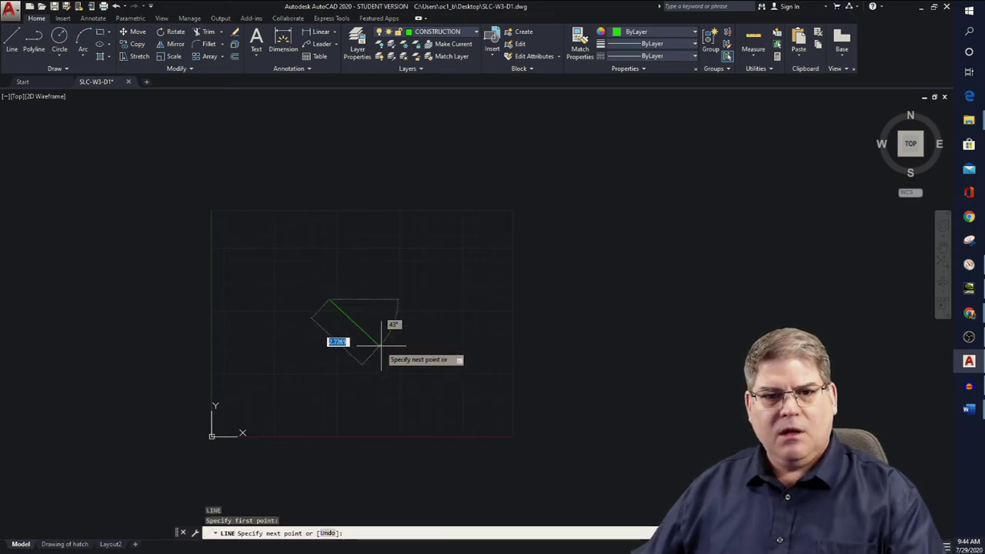
{"action": "left_click", "coordinate": [382, 345]}
{"action": "left_click", "coordinate": [413, 262]}
{"action": "left_click", "coordinate": [308, 350]}
{"action": "left_click", "coordinate": [330, 301]}
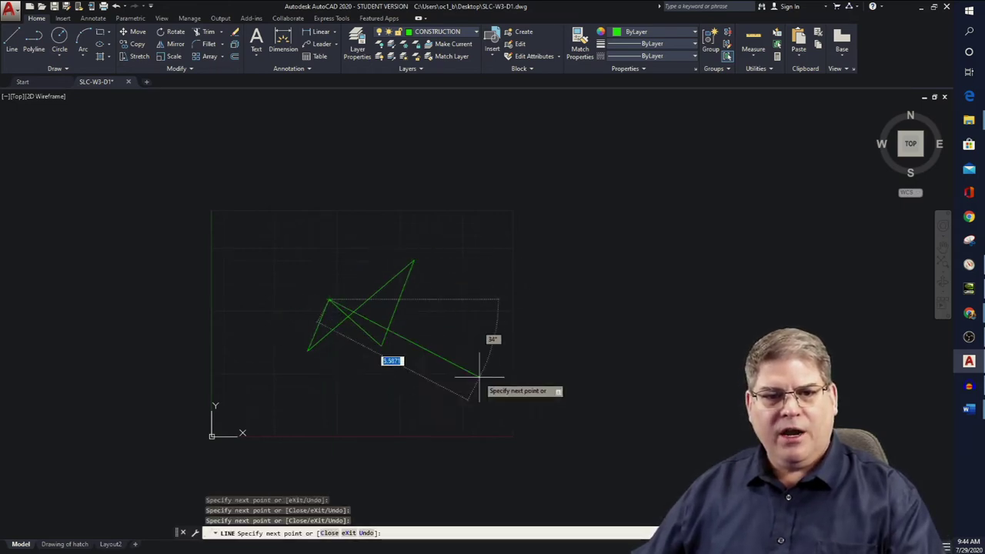
{"action": "key", "text": "Return"}
{"action": "left_click", "coordinate": [469, 367]}
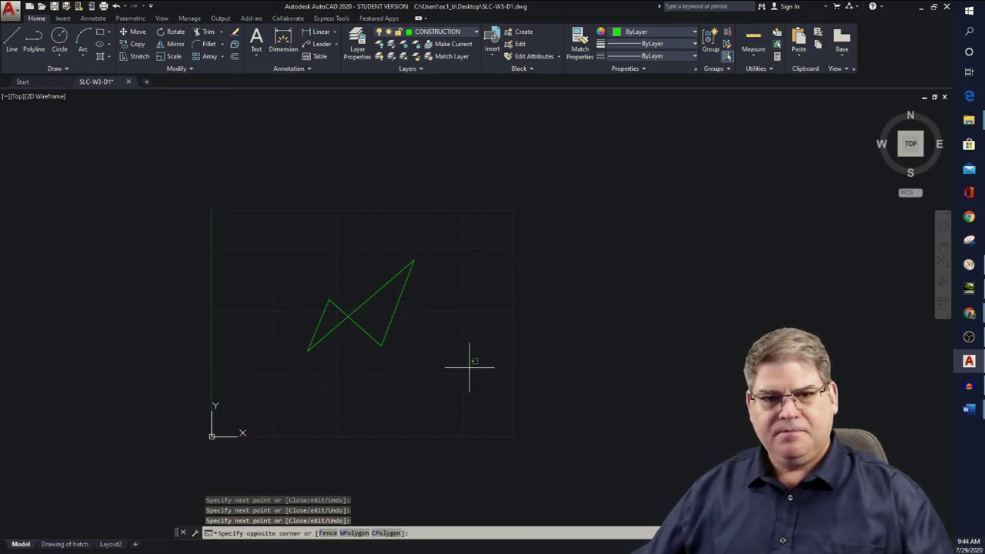
{"action": "mouse_move", "coordinate": [469, 367]}
{"action": "left_mouse_down"}
{"action": "mouse_move", "coordinate": [413, 269]}
{"action": "mouse_move", "coordinate": [237, 337]}
{"action": "left_mouse_up"}
{"action": "key", "text": "Delete"}
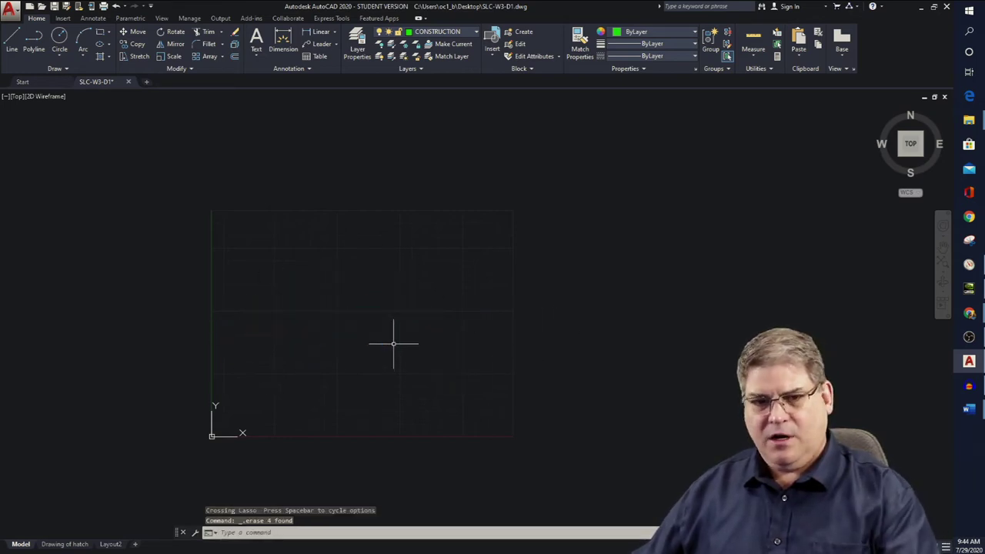
{"action": "scroll", "coordinate": [282, 411], "scroll_direction": "up", "scroll_amount": 3}
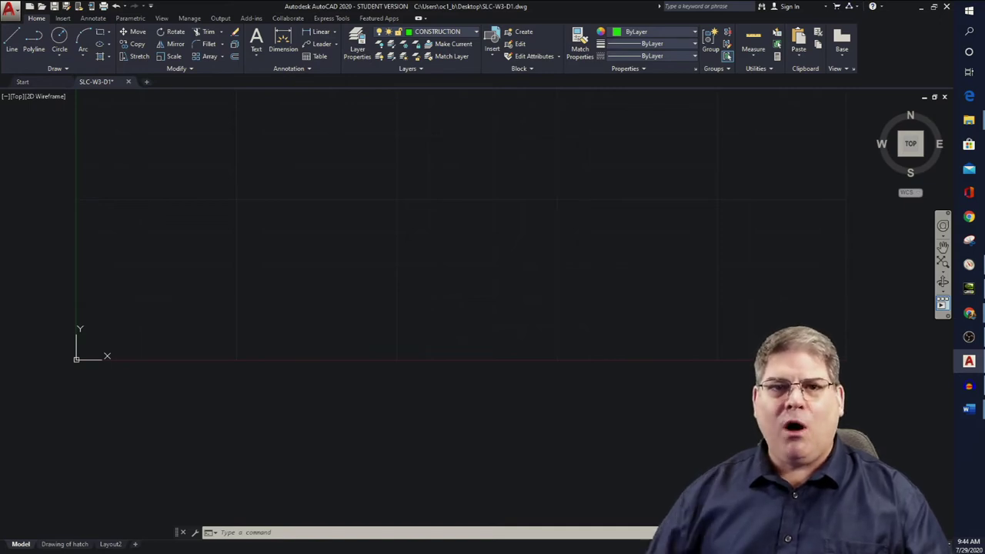
Start a rectangle with its first corner at 1.5,3.
{"action": "left_click", "coordinate": [100, 34]}
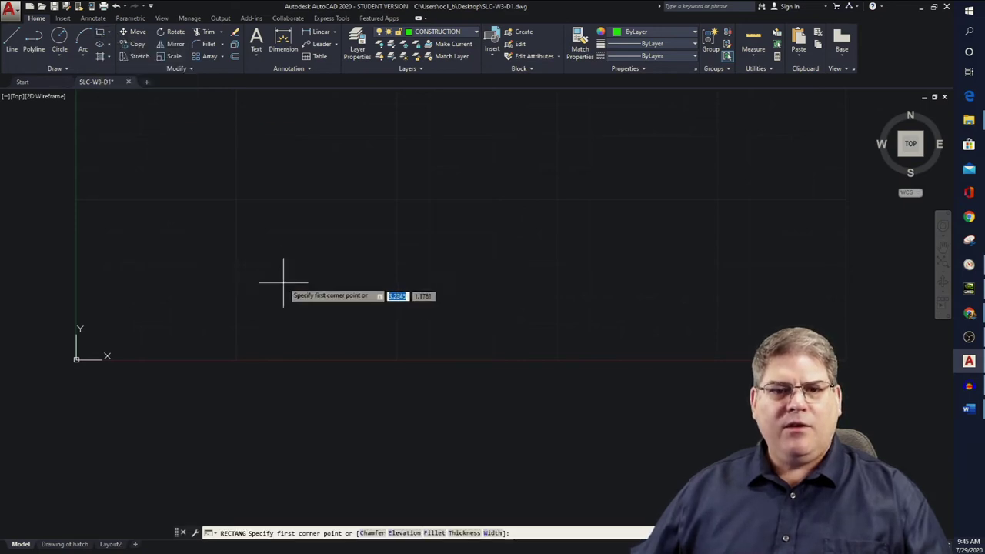
{"action": "type", "text": "1.5"}
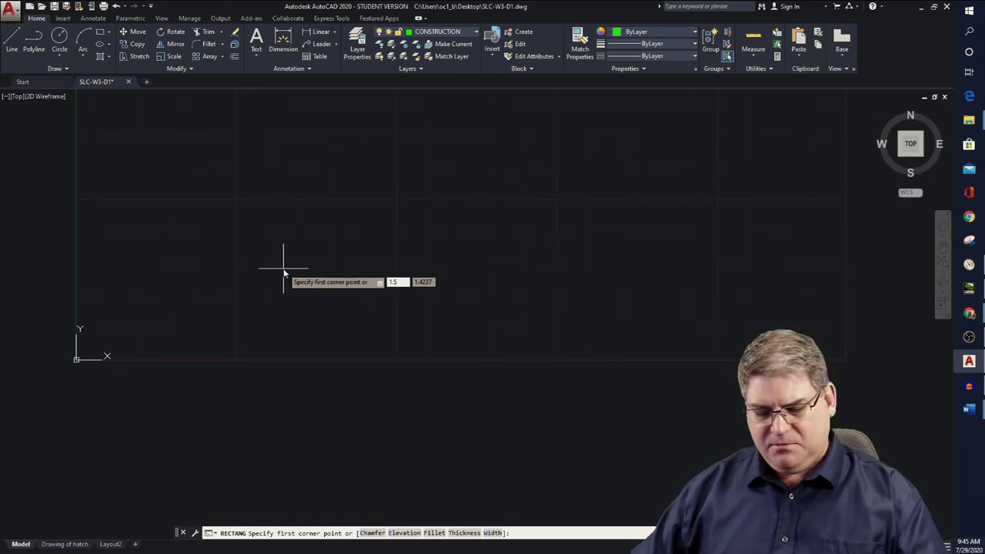
{"action": "key", "text": "Tab"}
{"action": "type", "text": "3"}
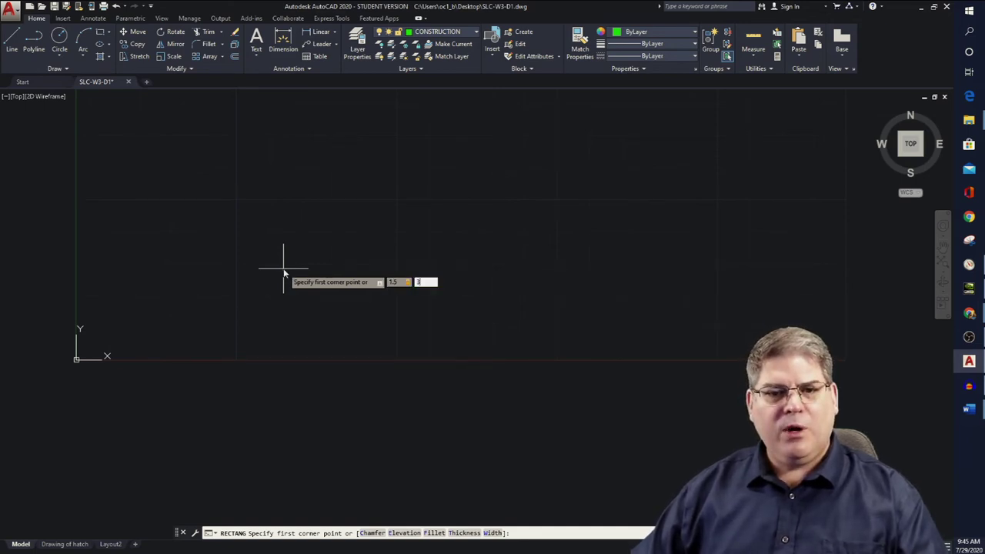
{"action": "key", "text": "Return"}
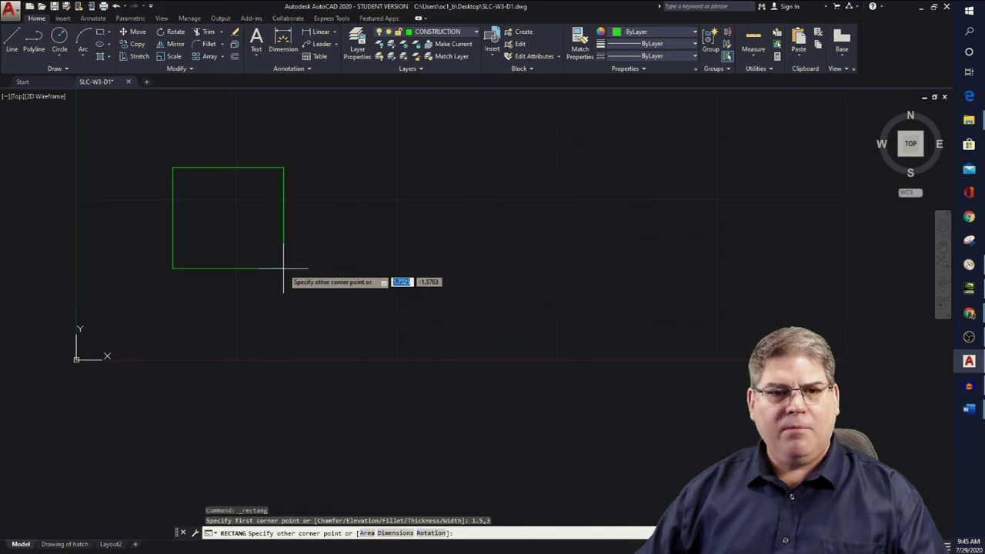
Finish the wall rectangle 5 wide by 2.5 high and pan the view down.
{"action": "scroll", "coordinate": [345, 108], "scroll_direction": "down", "scroll_amount": 6}
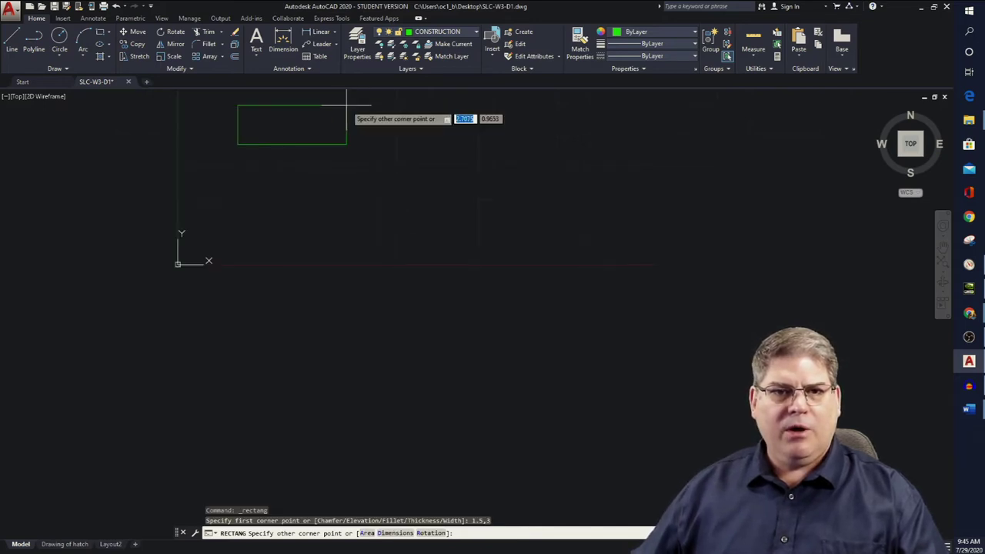
{"action": "scroll", "coordinate": [348, 114], "scroll_direction": "up", "scroll_amount": 4}
{"action": "scroll", "coordinate": [348, 112], "scroll_direction": "up", "scroll_amount": 3}
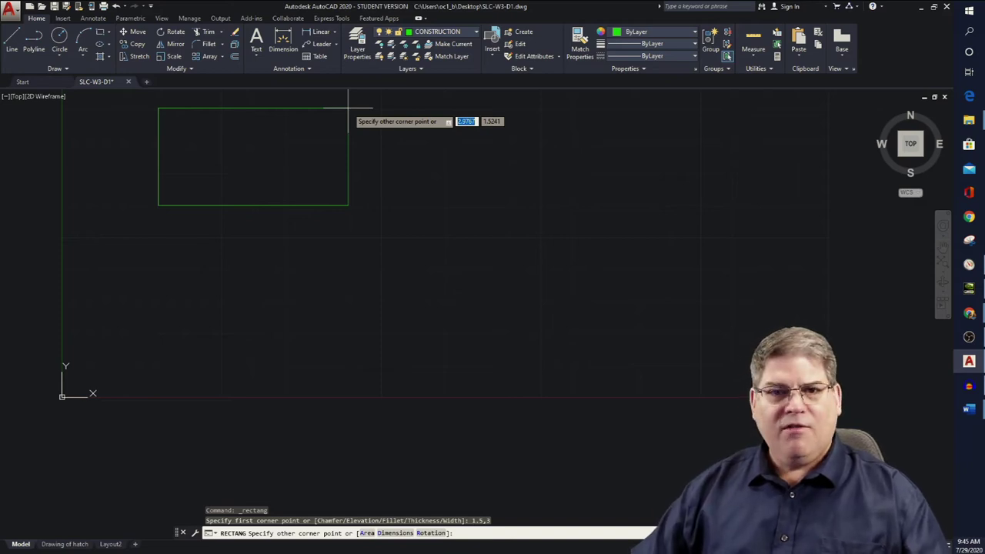
{"action": "type", "text": "5"}
{"action": "key", "text": "Tab"}
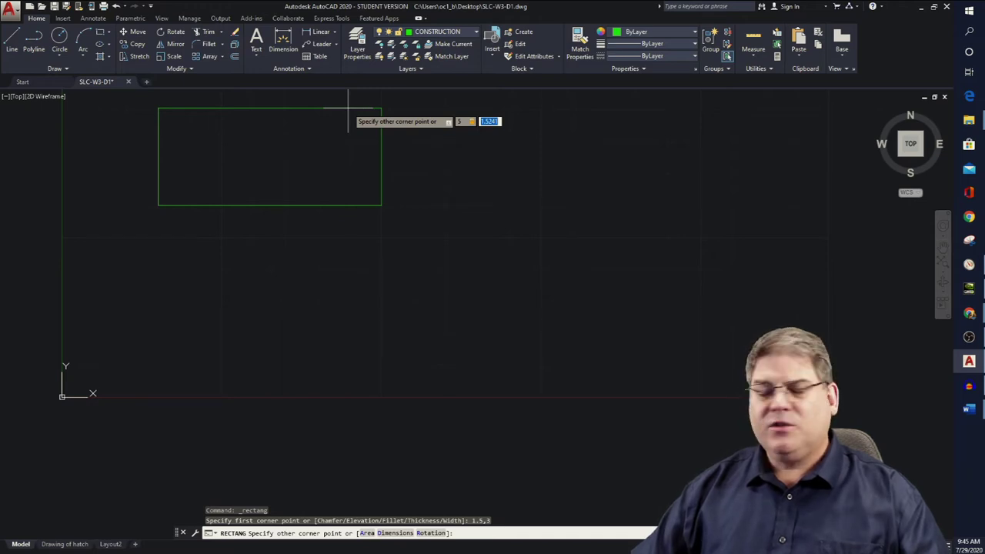
{"action": "type", "text": "2.5"}
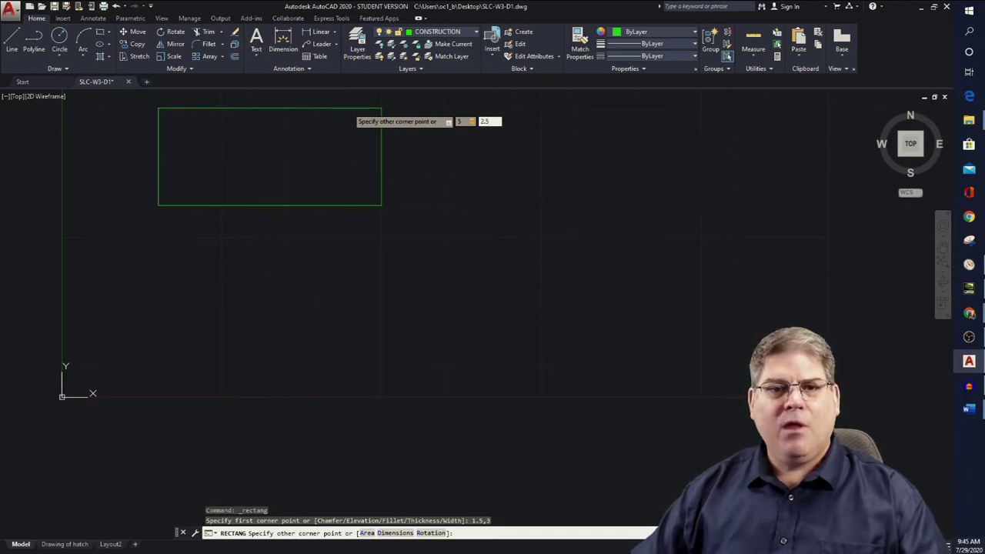
{"action": "key", "text": "Return"}
{"action": "scroll", "coordinate": [288, 136], "scroll_direction": "down", "scroll_amount": 1}
{"action": "key", "text": "Escape"}
{"action": "key", "text": "Escape"}
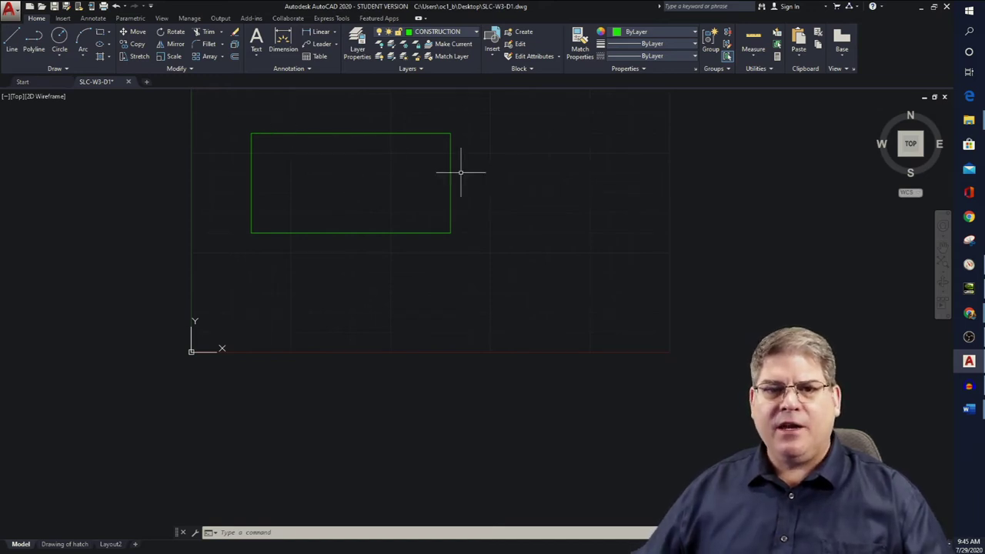
{"action": "middle_click_drag", "start_coordinate": [478, 178], "coordinate": [481, 251]}
Check the snap-mode instructions in Word, then return to the zoomed-in AutoCAD drawing.
{"action": "key", "text": "Escape"}
{"action": "key", "text": "Escape"}
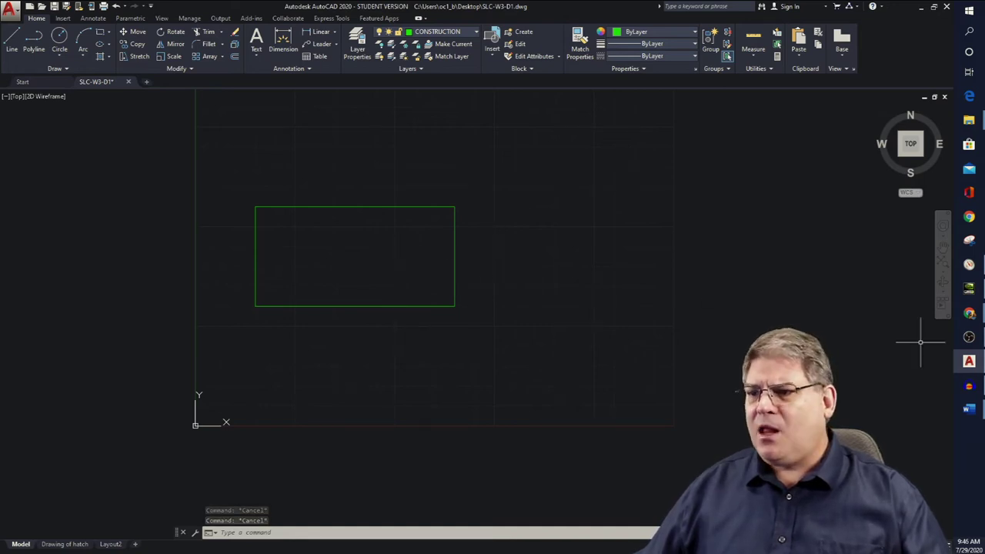
{"action": "left_click", "coordinate": [970, 409]}
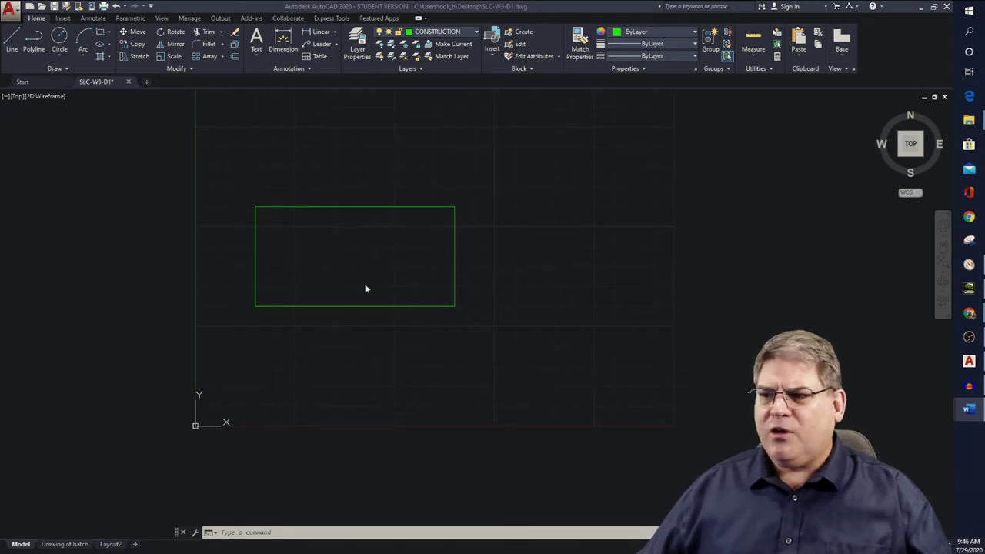
{"action": "scroll", "coordinate": [342, 272], "scroll_direction": "up", "scroll_amount": 2}
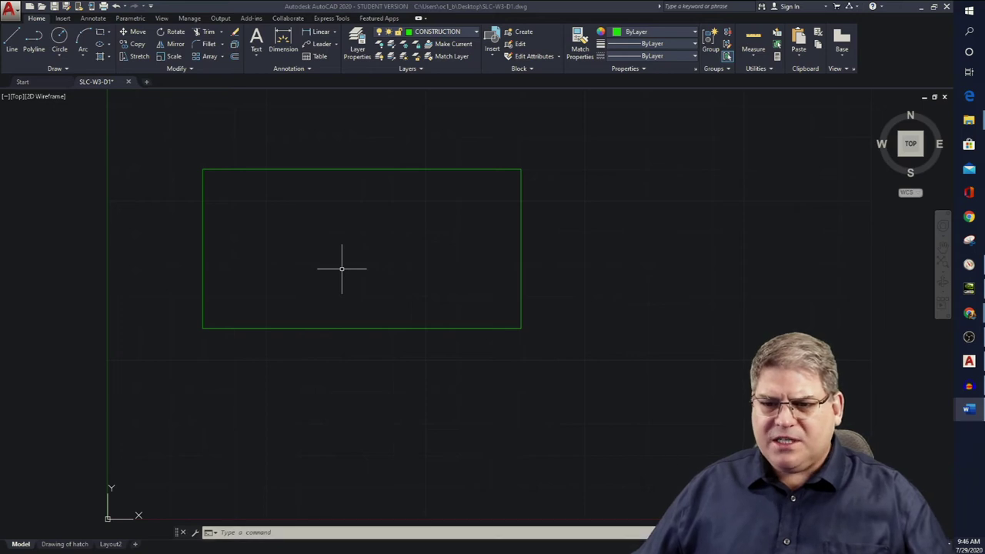
{"action": "left_click", "coordinate": [343, 269]}
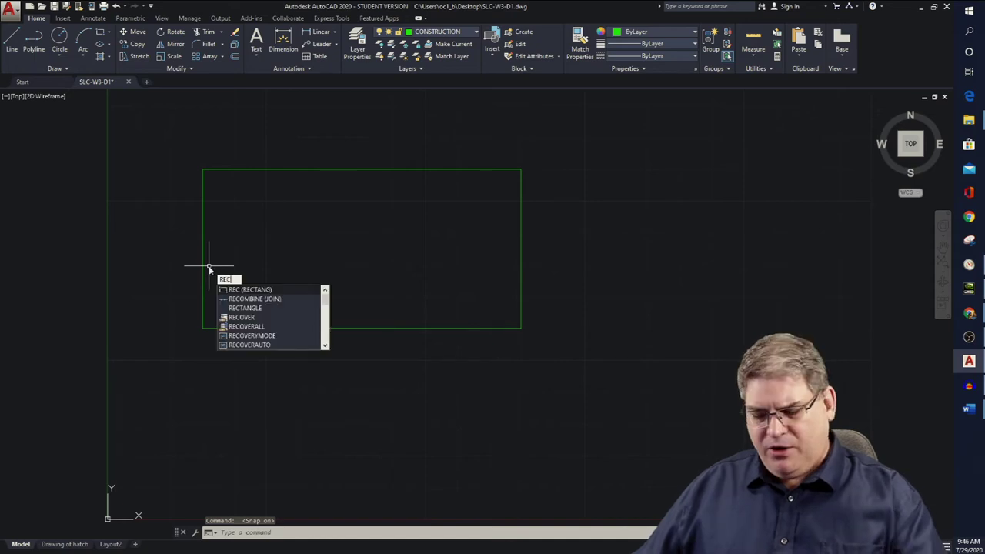
Draw a small square window rectangle inside the left part of the wall.
{"action": "key", "text": "Return"}
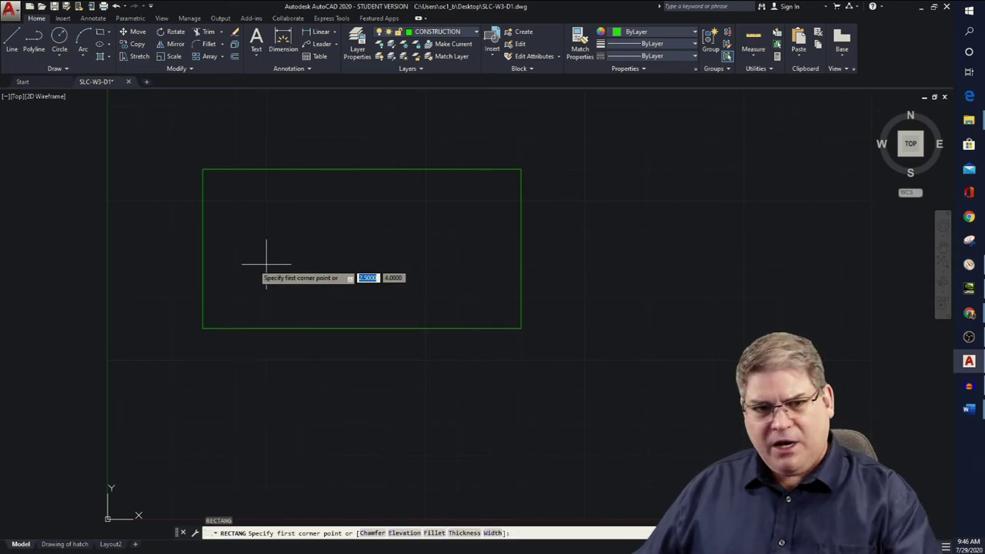
{"action": "left_click", "coordinate": [235, 231]}
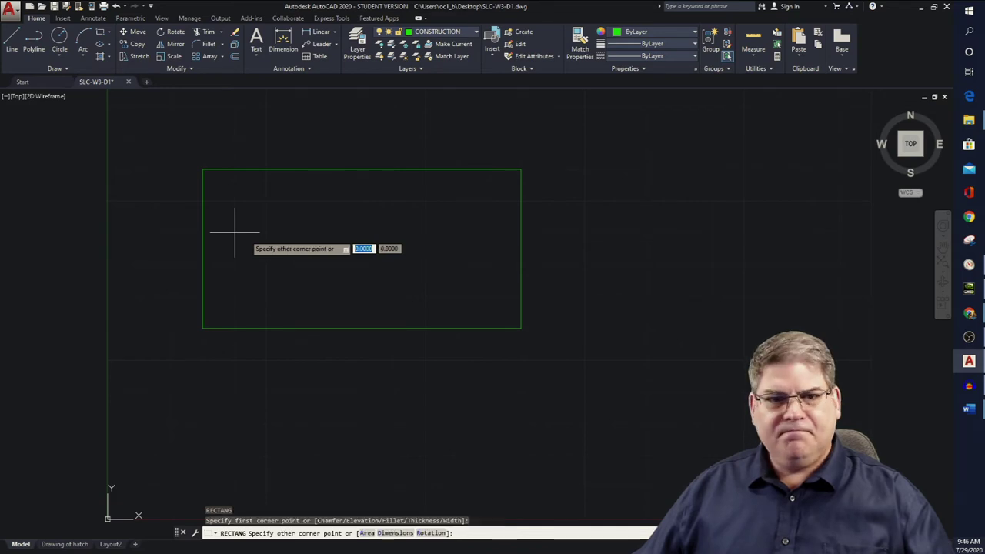
{"action": "left_click", "coordinate": [266, 264]}
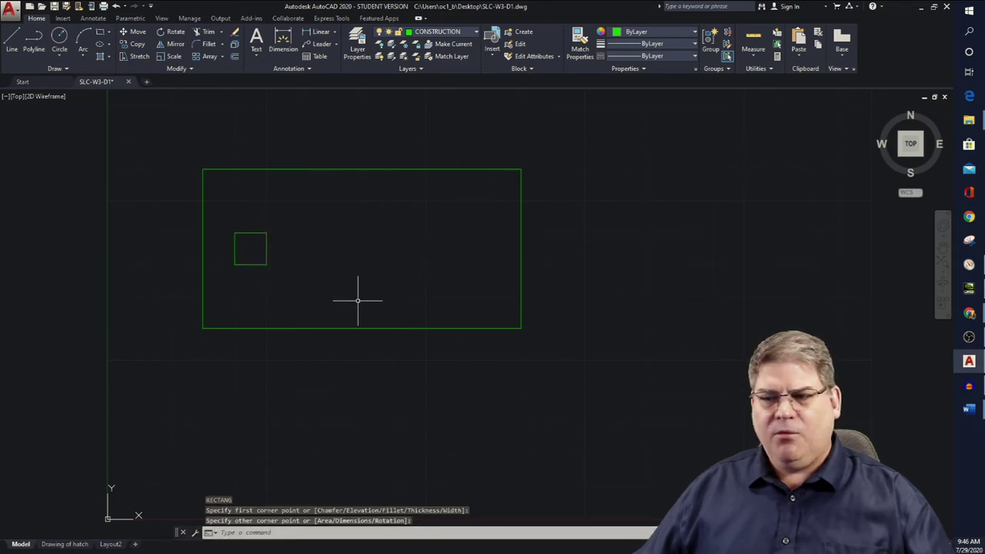
{"action": "scroll", "coordinate": [245, 250], "scroll_direction": "up", "scroll_amount": 5}
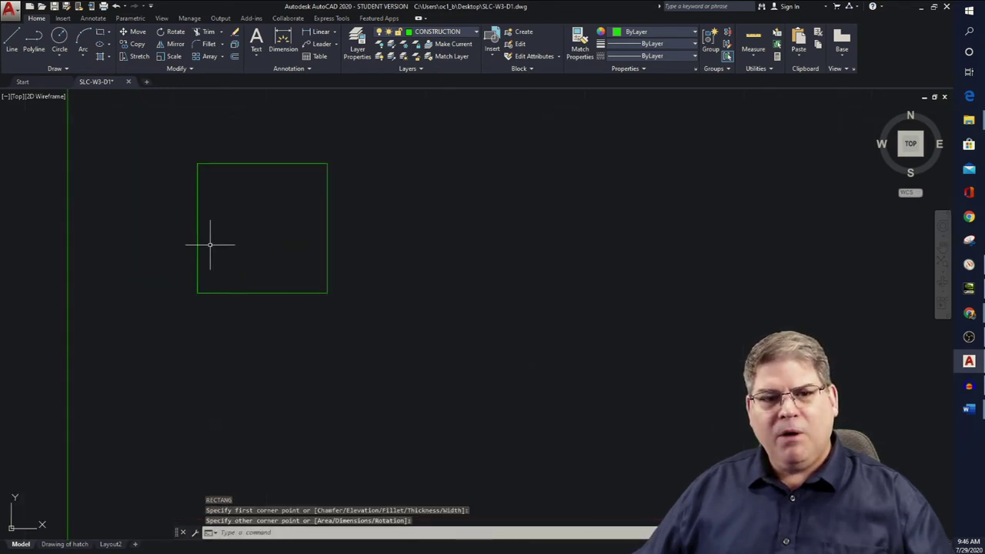
{"action": "scroll", "coordinate": [374, 257], "scroll_direction": "down", "scroll_amount": 4}
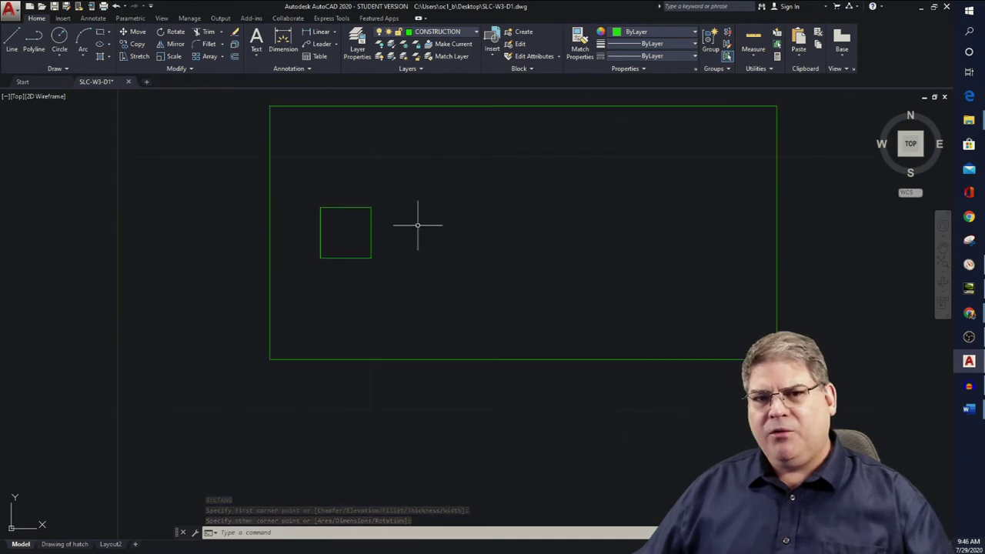
{"action": "key", "text": "Escape"}
{"action": "key", "text": "Escape"}
{"action": "key", "text": "Escape"}
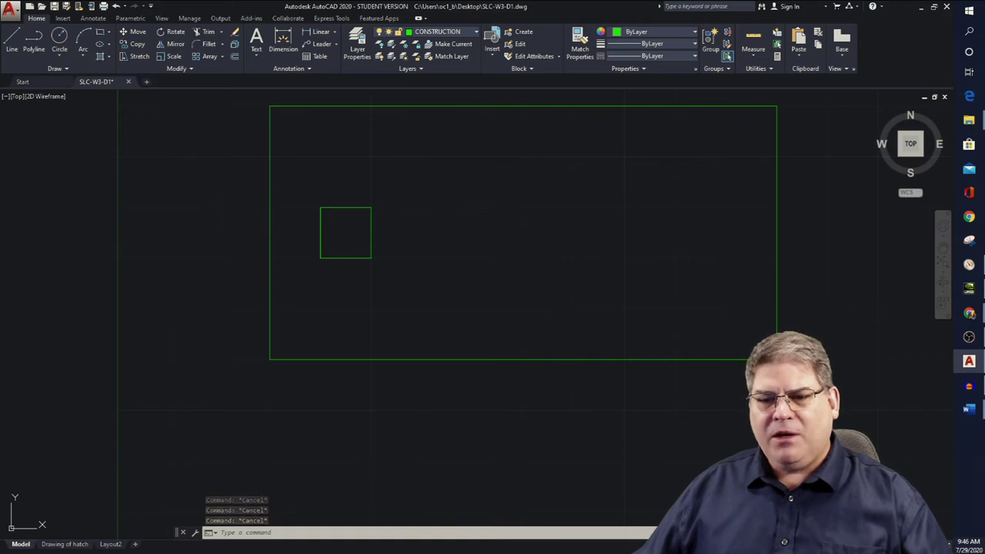
Set snap X/Y and grid X/Y spacing to 0.25 with a major line every 4 in Drafting Settings.
{"action": "type", "text": "ds"}
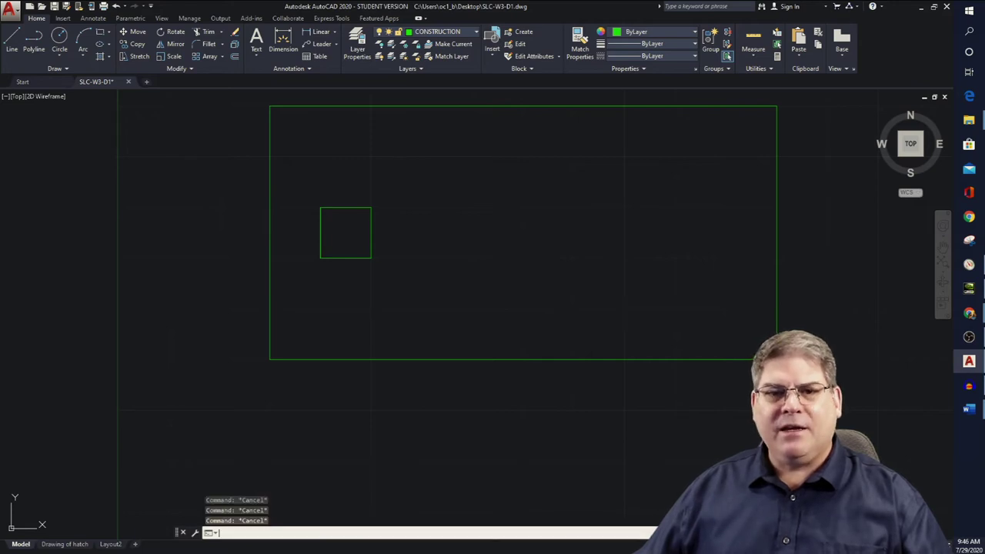
{"action": "key", "text": "Return"}
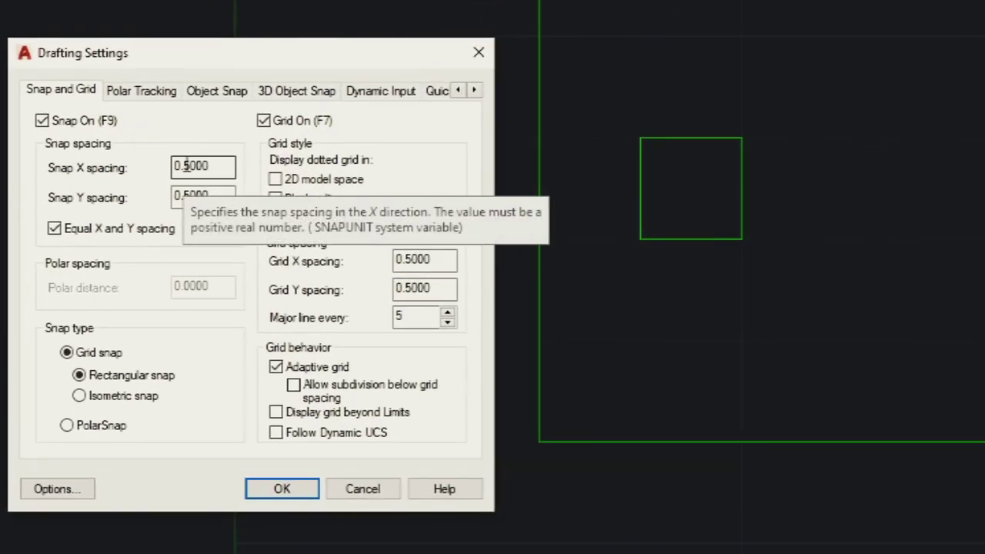
{"action": "left_click", "coordinate": [185, 166]}
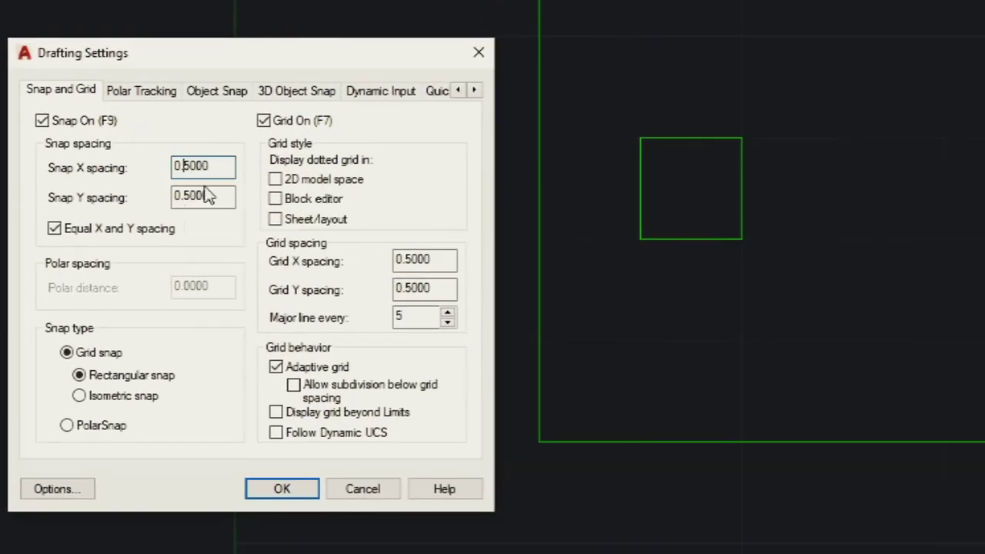
{"action": "left_click", "coordinate": [228, 198]}
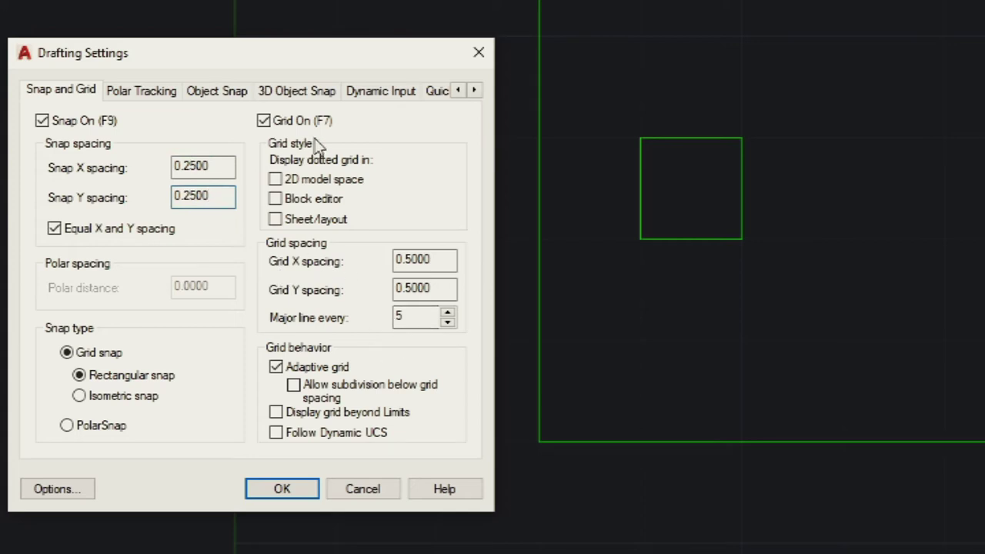
{"action": "left_click", "coordinate": [405, 260]}
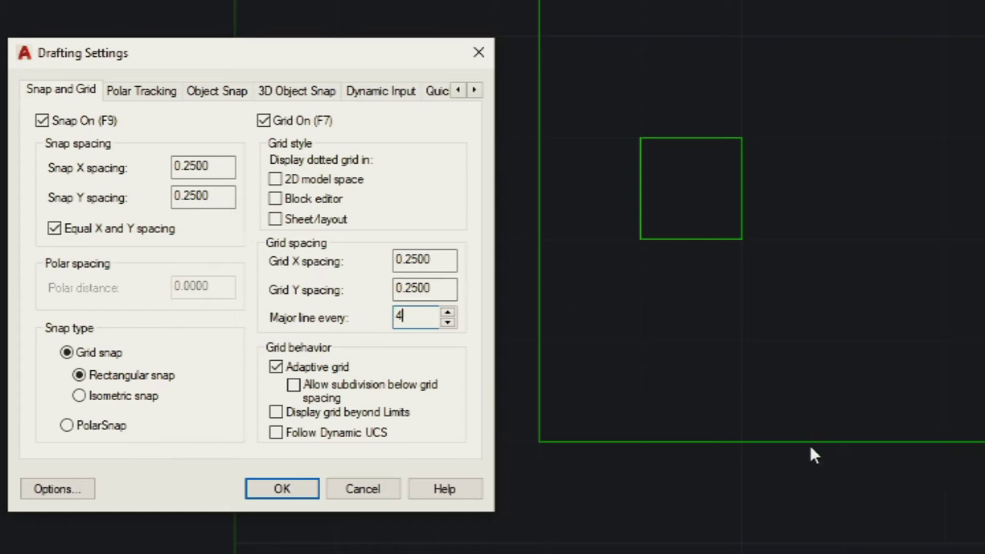
{"action": "left_click", "coordinate": [283, 493]}
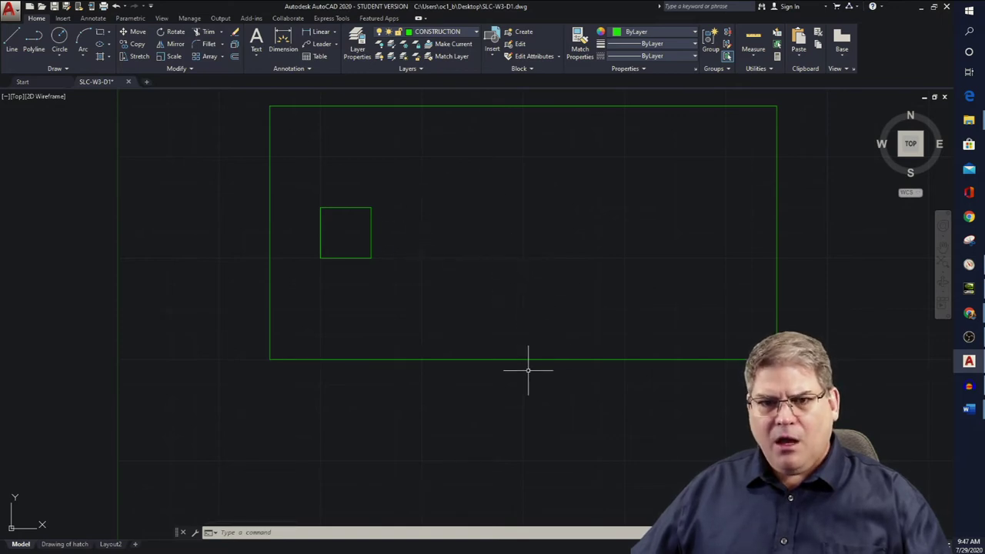
{"action": "scroll", "coordinate": [527, 370], "scroll_direction": "down", "scroll_amount": 2}
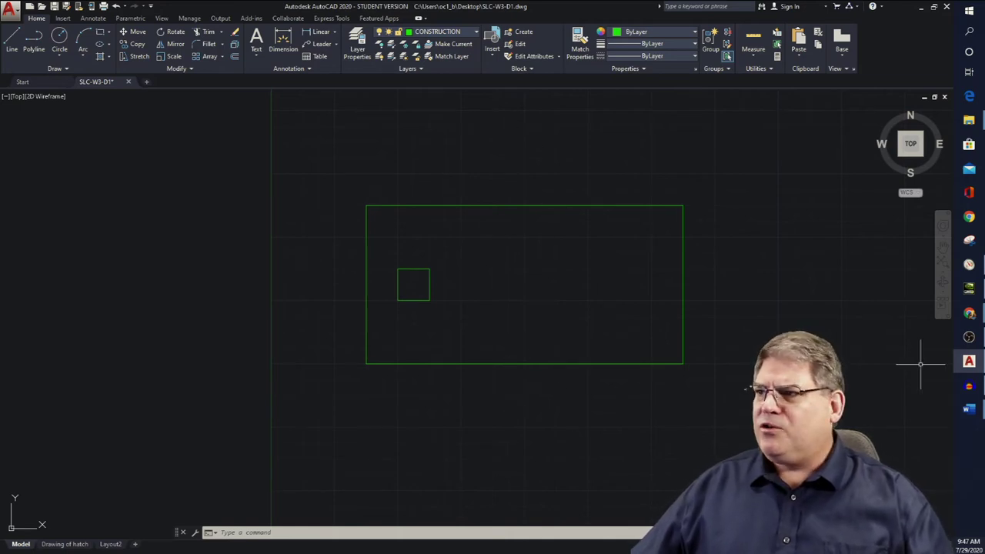
{"action": "left_click", "coordinate": [969, 409]}
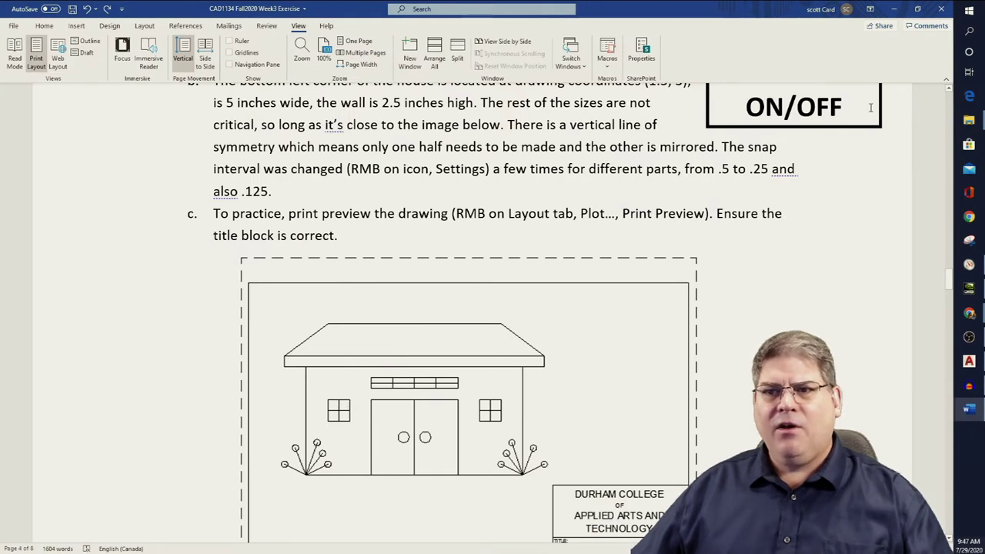
Minimize the Word exercise instructions to bring the AutoCAD drawing back.
{"action": "left_click", "coordinate": [893, 9]}
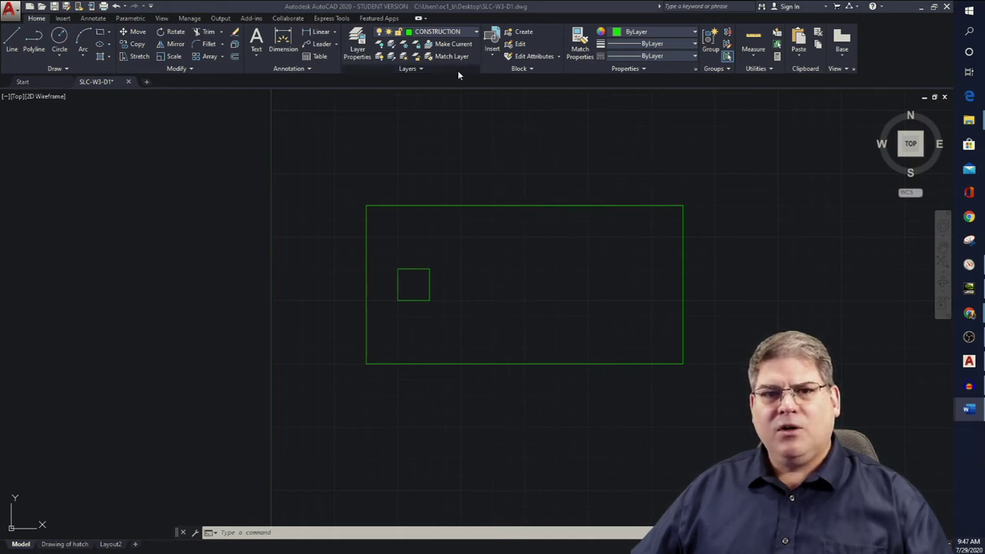
Create a new layer named CL in the Layer Properties Manager.
{"action": "left_click", "coordinate": [360, 39]}
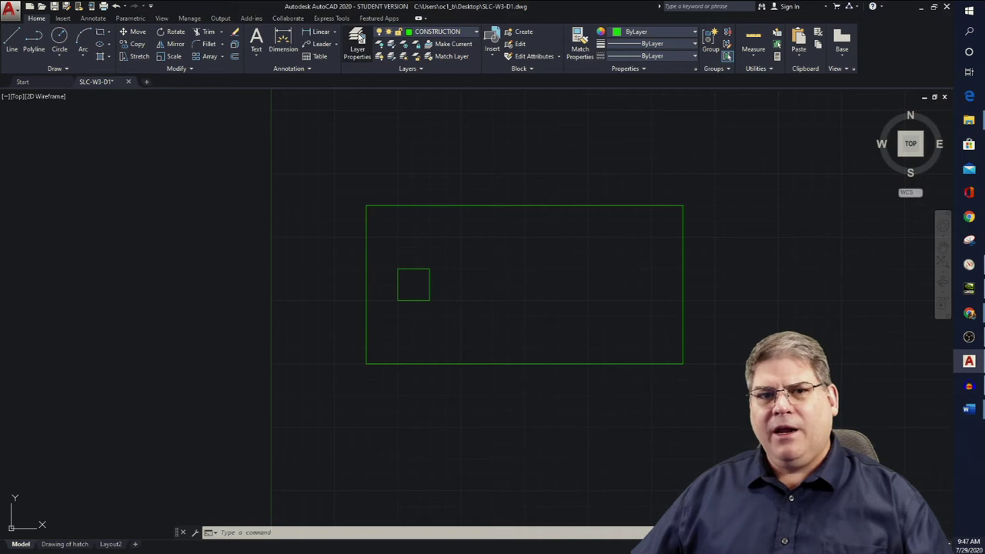
{"action": "left_click", "coordinate": [358, 39]}
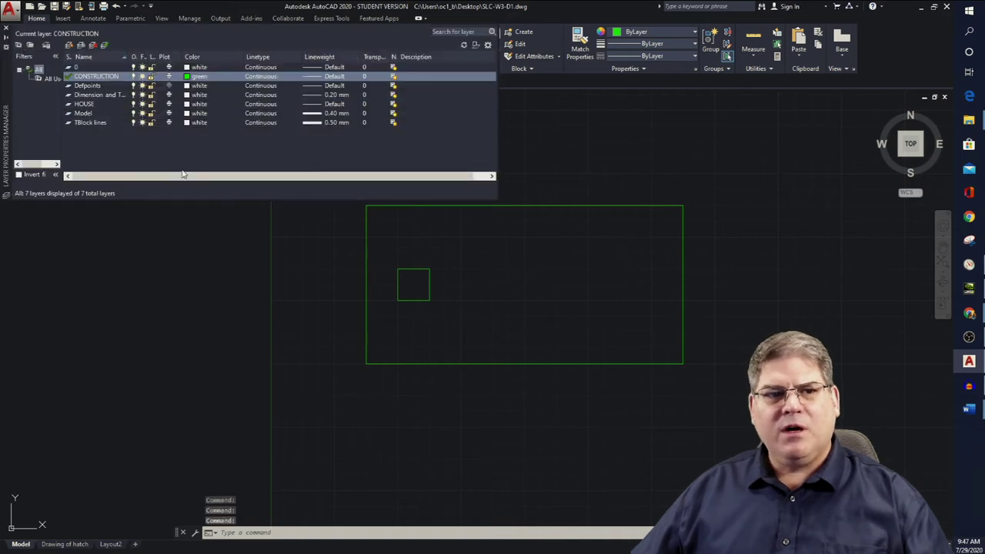
{"action": "left_click", "coordinate": [69, 45]}
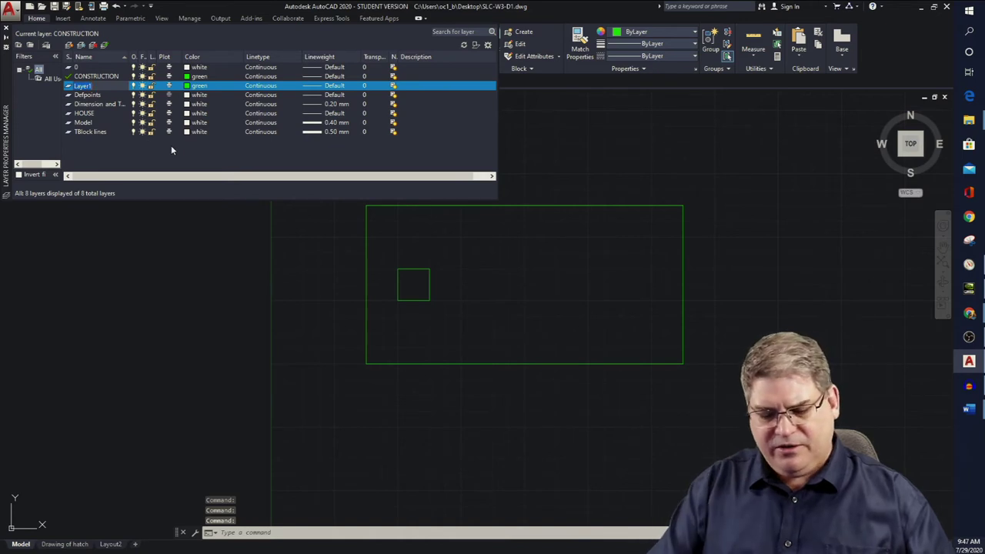
{"action": "type", "text": "cl"}
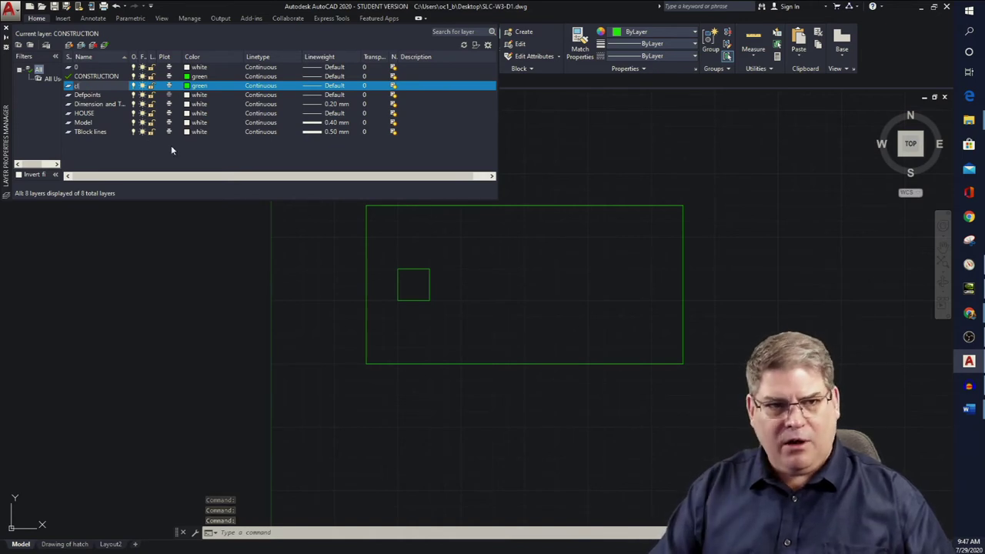
{"action": "key", "text": "BackSpace"}
{"action": "key", "text": "BackSpace"}
{"action": "type", "text": "Cl"}
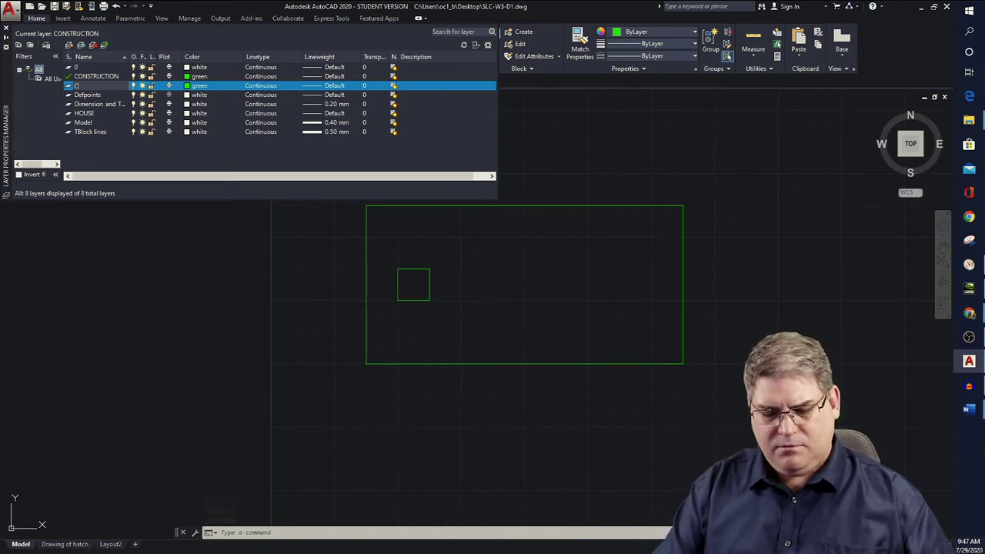
{"action": "key", "text": "Return"}
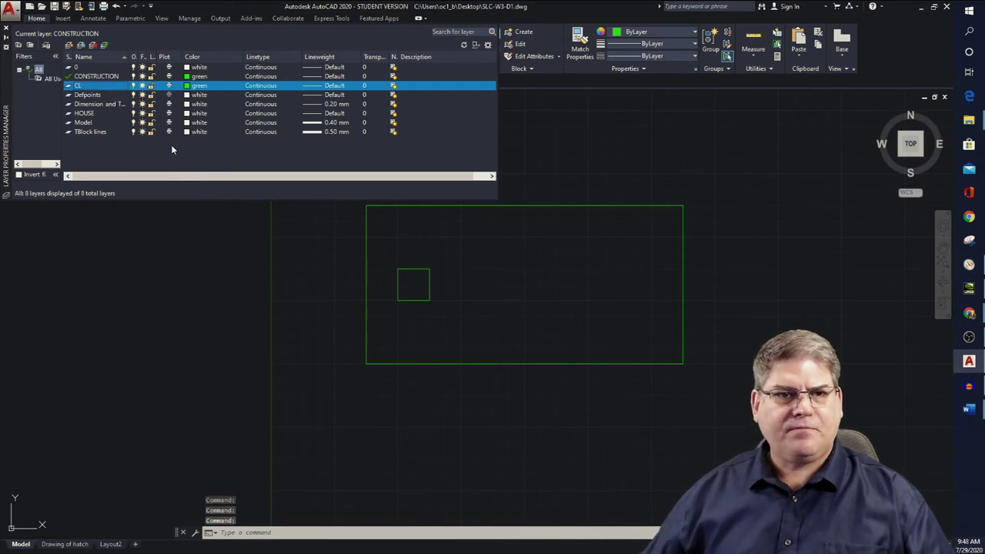
Set the CL layer's colour to yellow and bring up its linetype choices.
{"action": "left_click", "coordinate": [189, 86]}
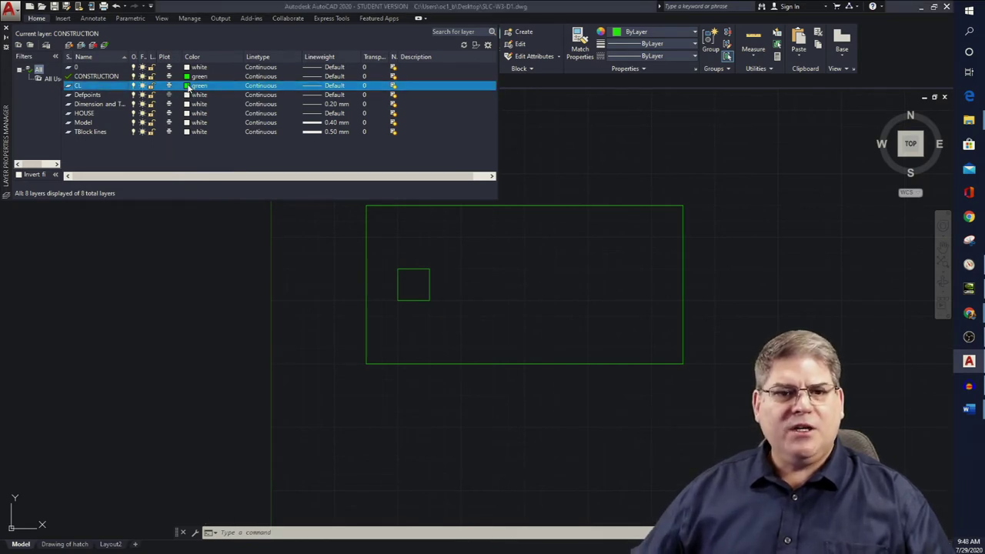
{"action": "left_click", "coordinate": [406, 305]}
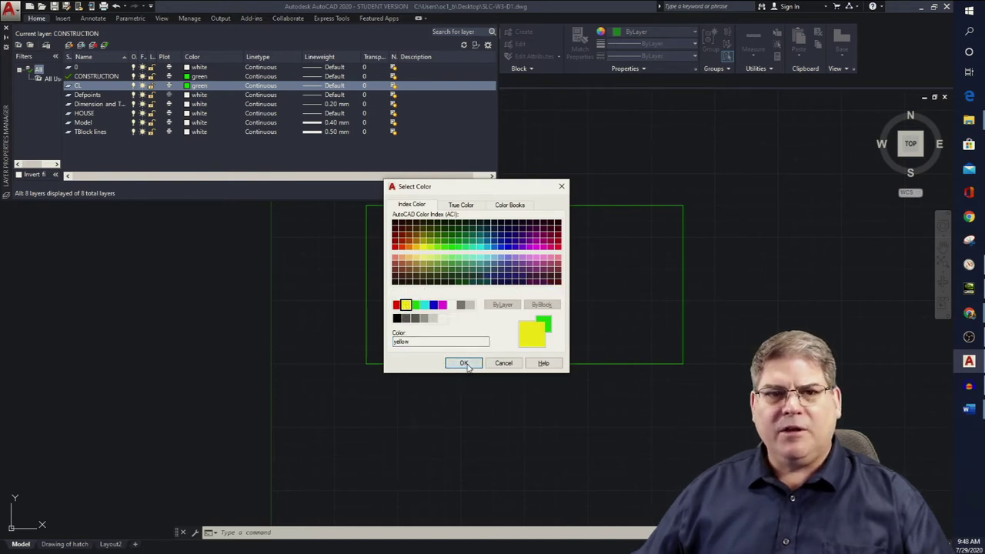
{"action": "left_click", "coordinate": [464, 363]}
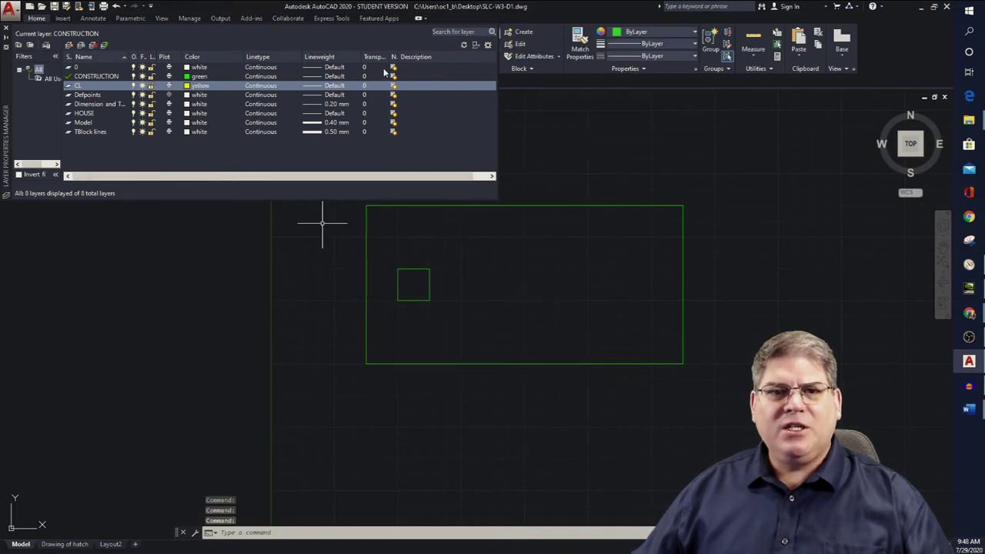
{"action": "left_click", "coordinate": [262, 86]}
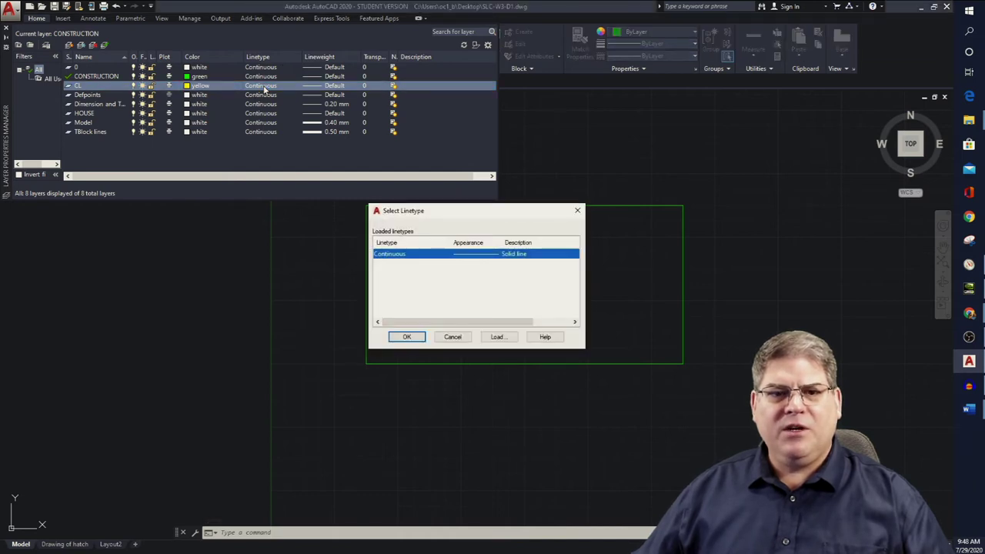
Load the HIDDEN2 linetype and assign it to the CL layer.
{"action": "left_click_drag", "start_coordinate": [463, 214], "coordinate": [291, 89]}
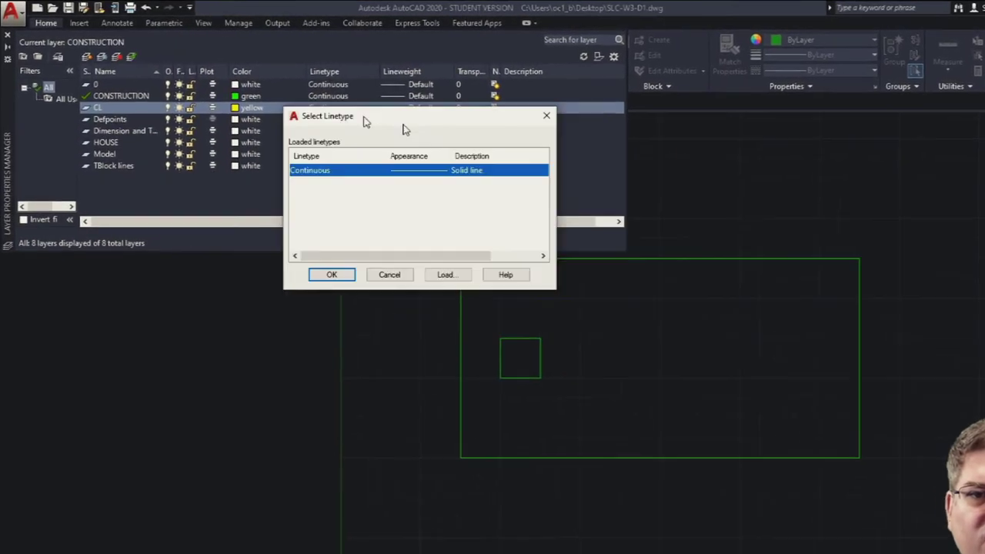
{"action": "left_click_drag", "start_coordinate": [401, 126], "coordinate": [310, 122]}
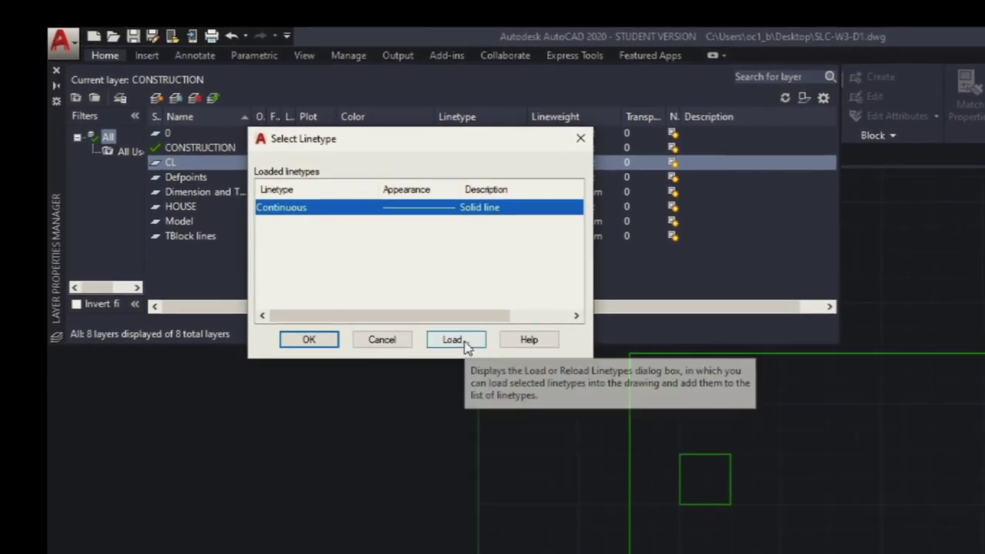
{"action": "left_click", "coordinate": [455, 334]}
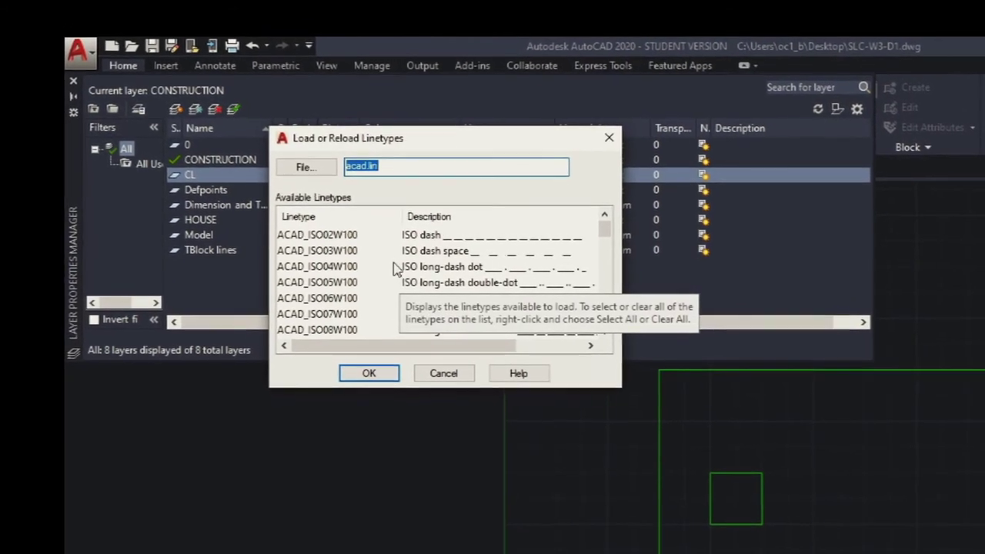
{"action": "type", "text": "H"}
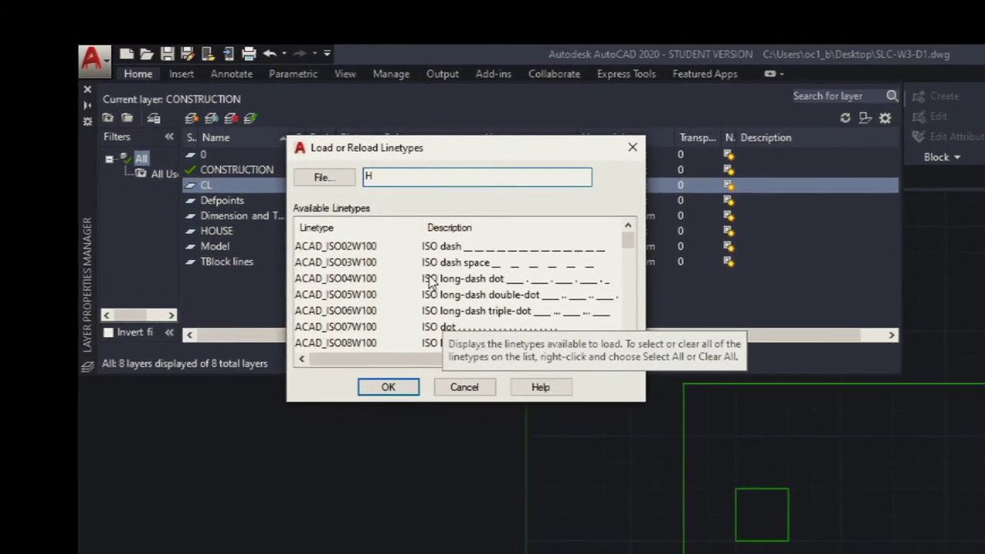
{"action": "scroll", "coordinate": [405, 275], "scroll_direction": "down", "scroll_amount": 2}
{"action": "scroll", "coordinate": [390, 309], "scroll_direction": "down", "scroll_amount": 8}
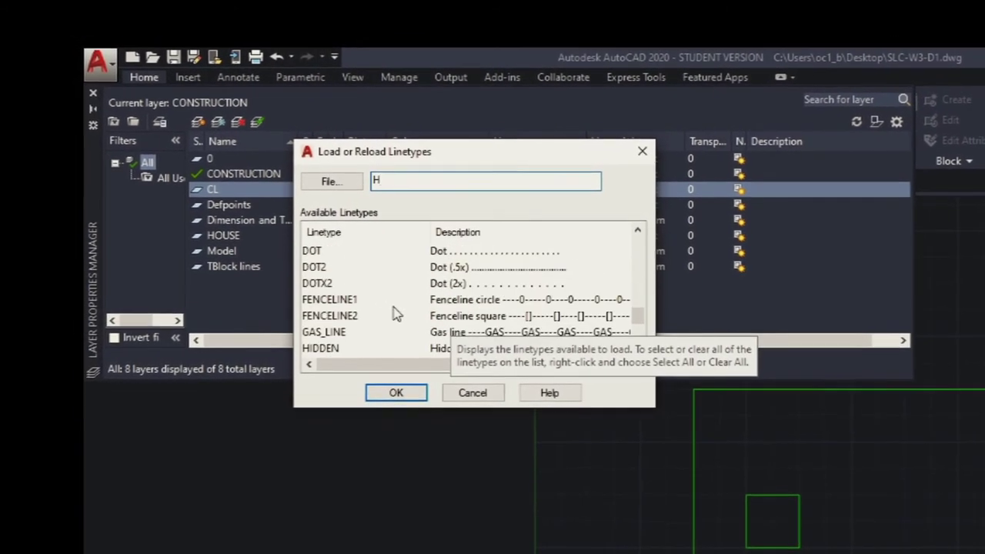
{"action": "scroll", "coordinate": [362, 288], "scroll_direction": "down", "scroll_amount": 3}
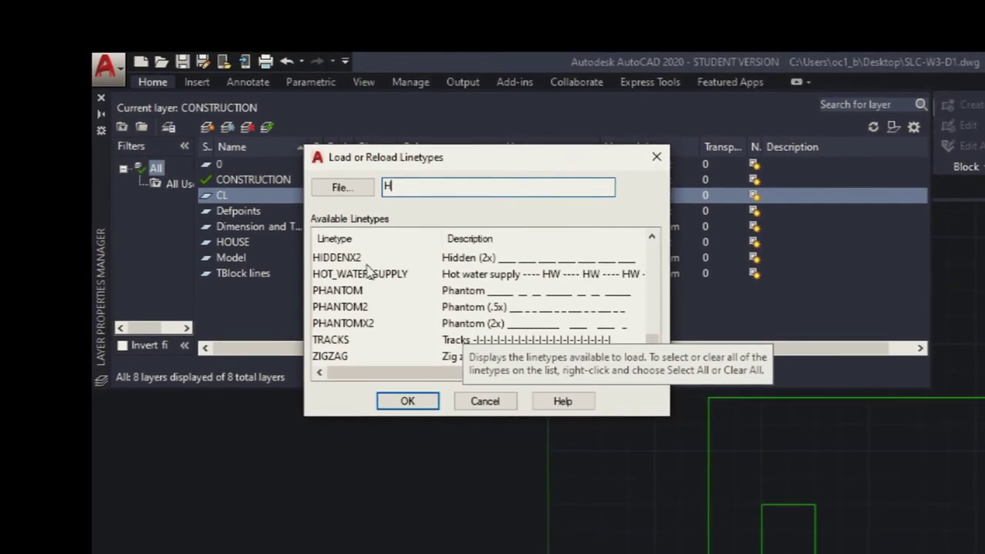
{"action": "scroll", "coordinate": [410, 303], "scroll_direction": "up", "scroll_amount": 1}
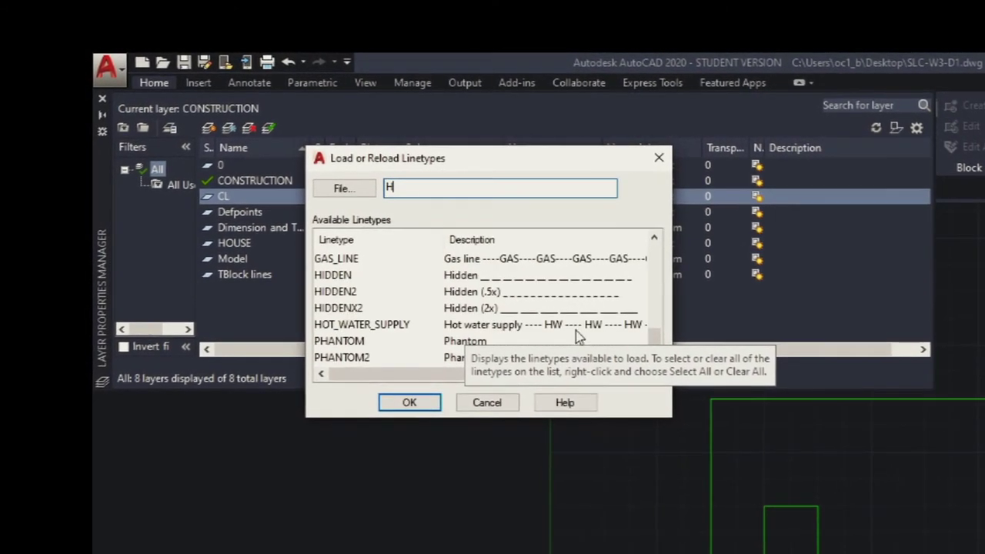
{"action": "left_click", "coordinate": [370, 298]}
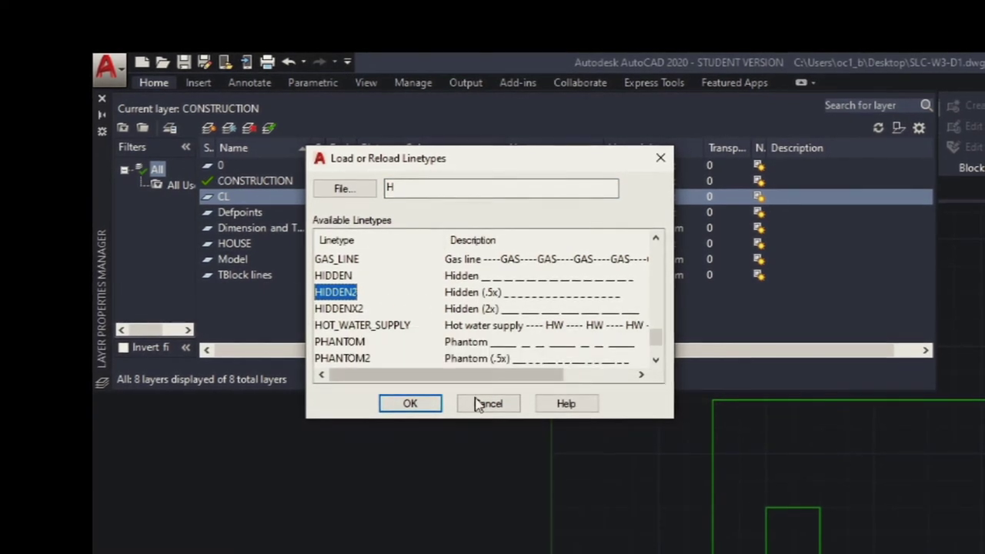
{"action": "left_click", "coordinate": [409, 403]}
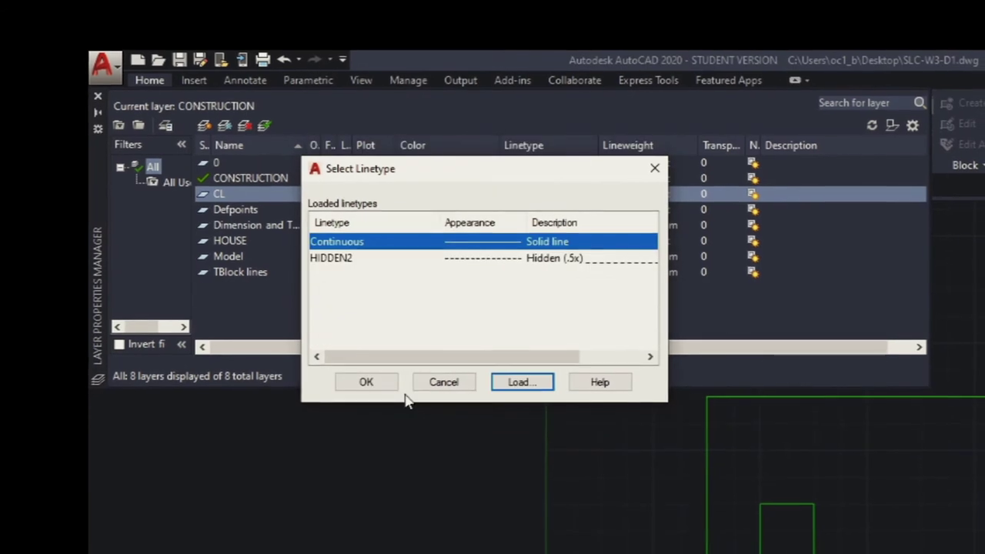
{"action": "left_click", "coordinate": [342, 260]}
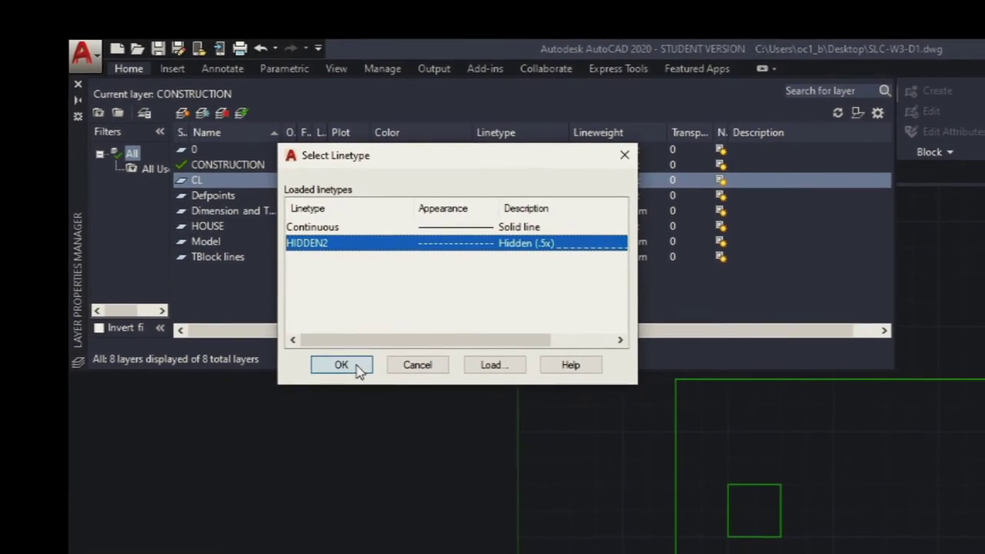
{"action": "left_click", "coordinate": [359, 375]}
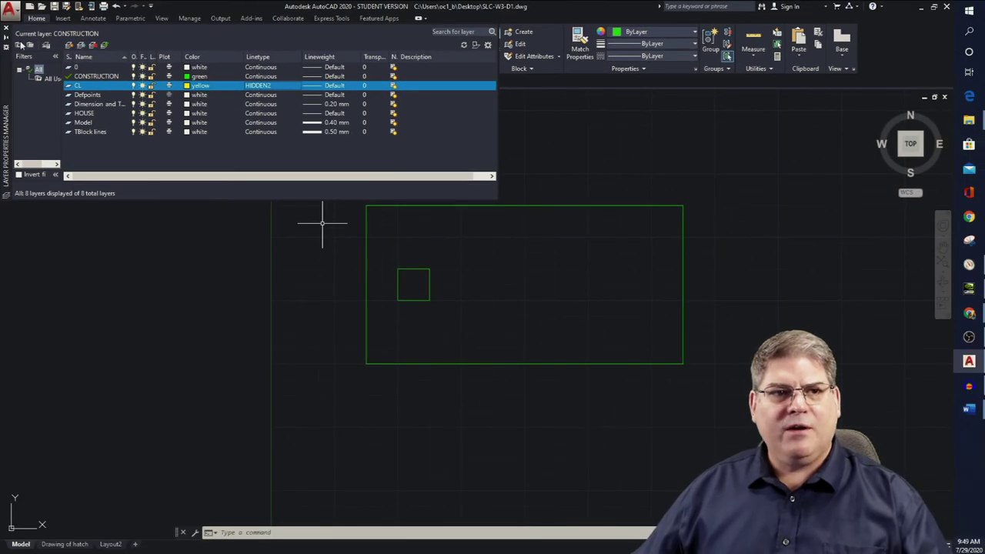
Draw a vertical line through the rectangle's middle, from above to below it, and select it.
{"action": "type", "text": "l"}
{"action": "key", "text": "Return"}
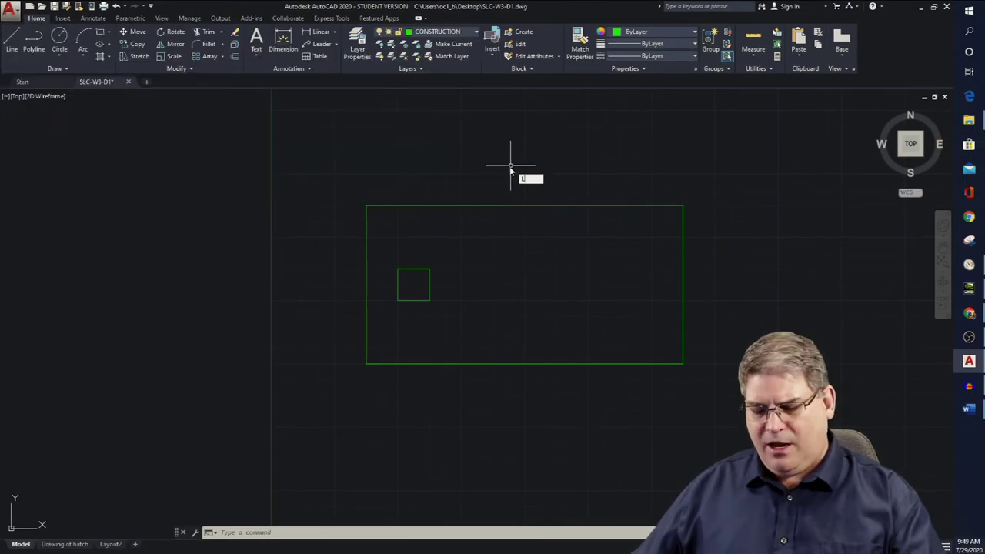
{"action": "left_click", "coordinate": [524, 158]}
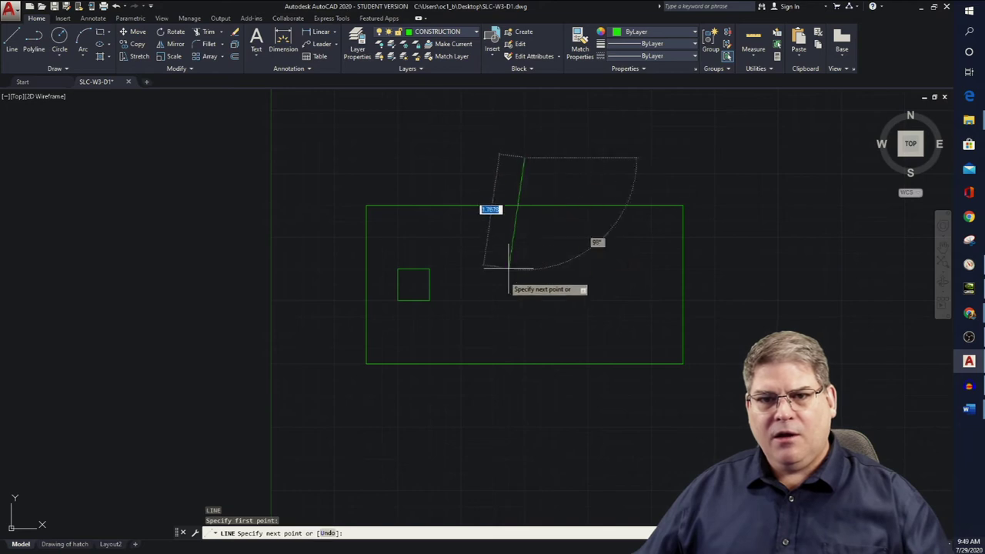
{"action": "left_click", "coordinate": [525, 395]}
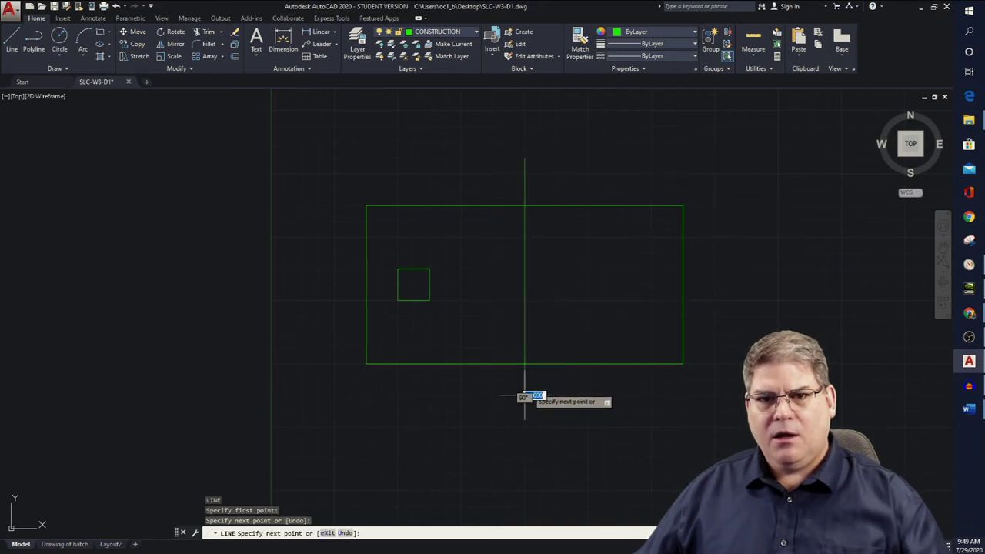
{"action": "key", "text": "Escape"}
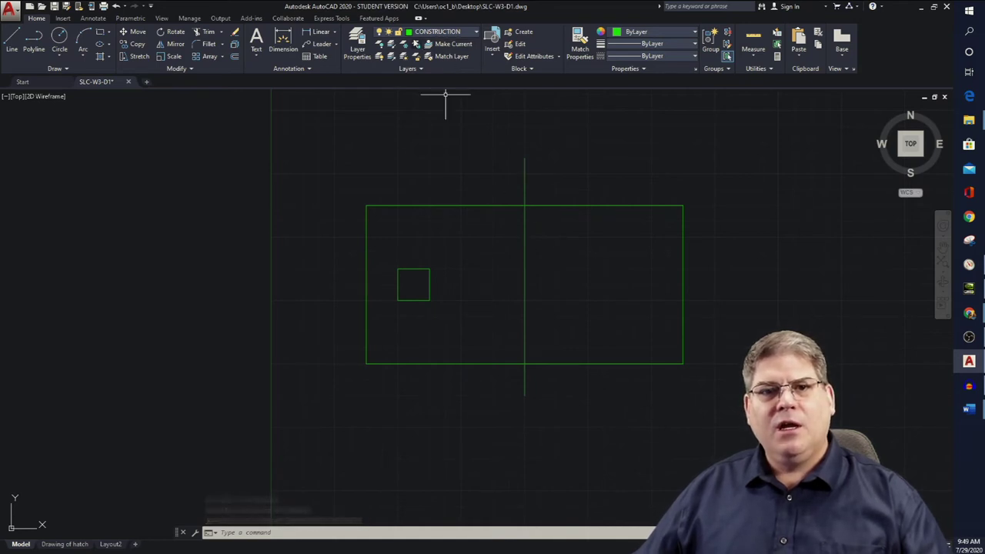
{"action": "key", "text": "Escape"}
{"action": "key", "text": "Escape"}
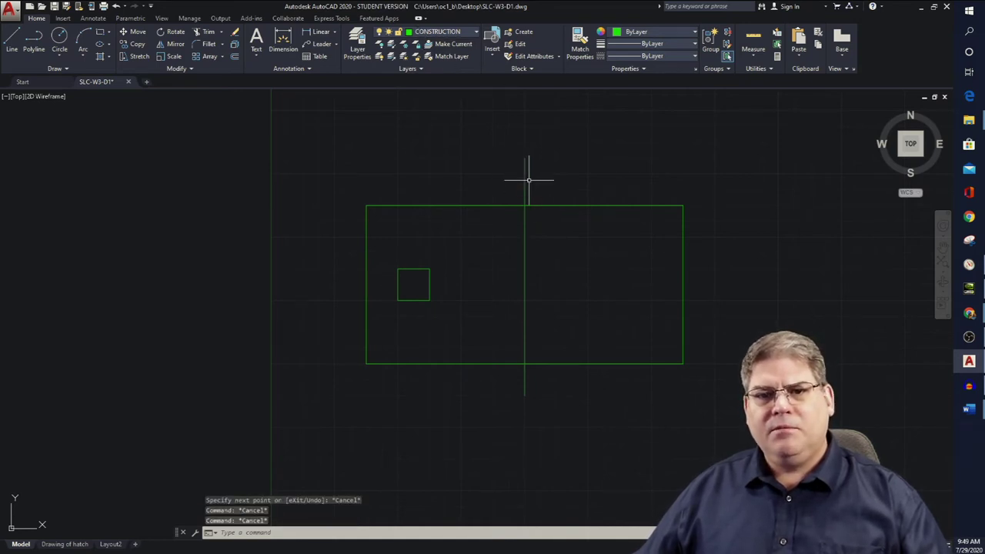
{"action": "left_click", "coordinate": [525, 174]}
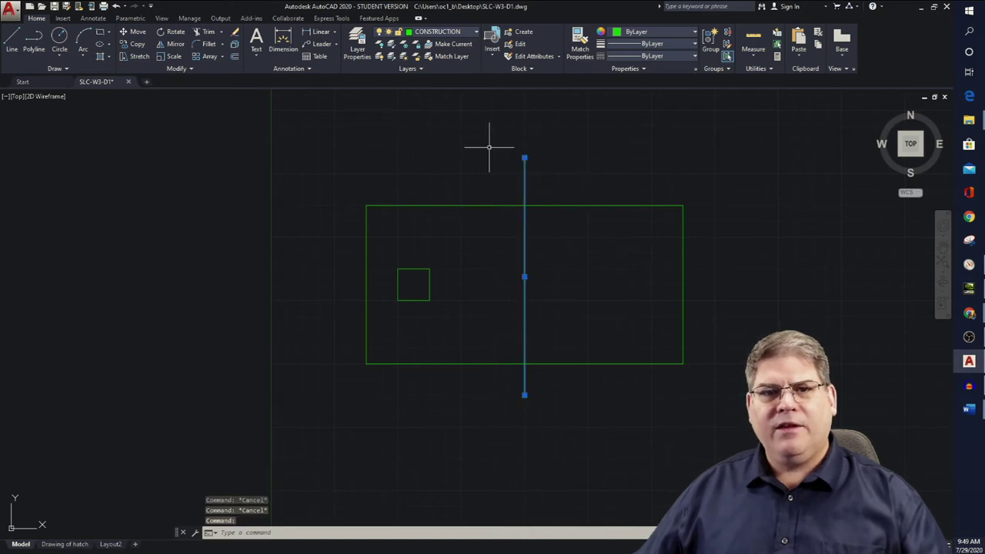
{"action": "left_click", "coordinate": [476, 32]}
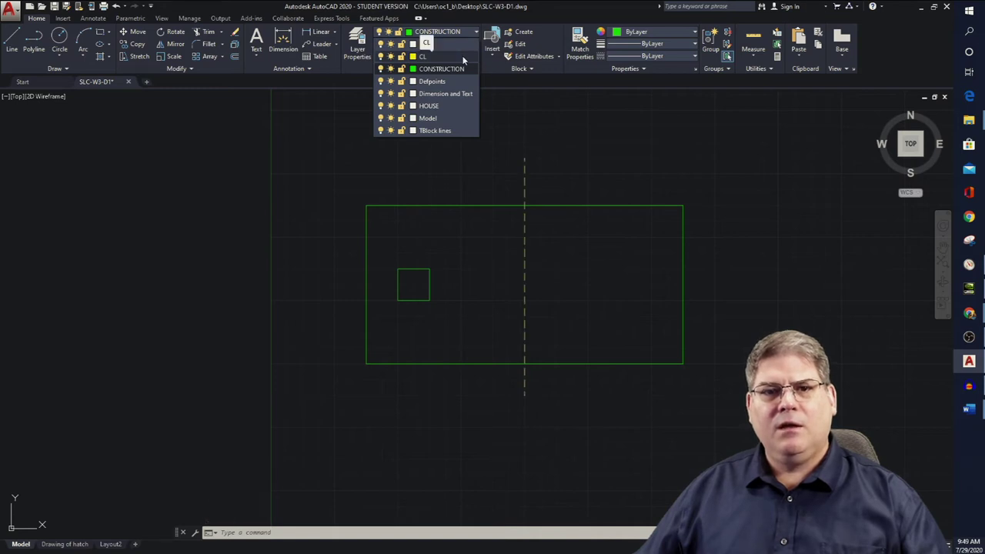
Move the vertical line onto the CL layer and stretch its top end higher.
{"action": "left_click", "coordinate": [461, 57]}
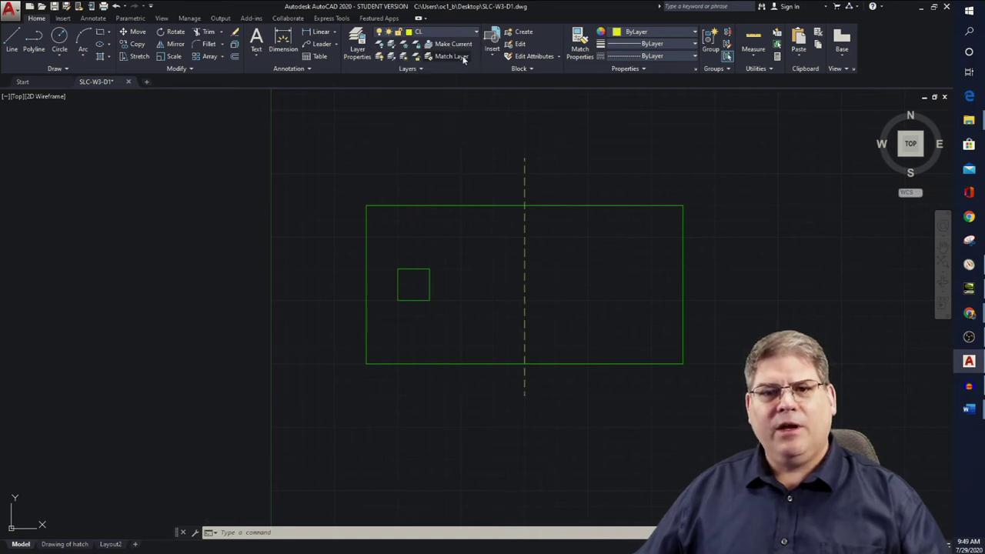
{"action": "key", "text": "Escape"}
{"action": "key", "text": "Escape"}
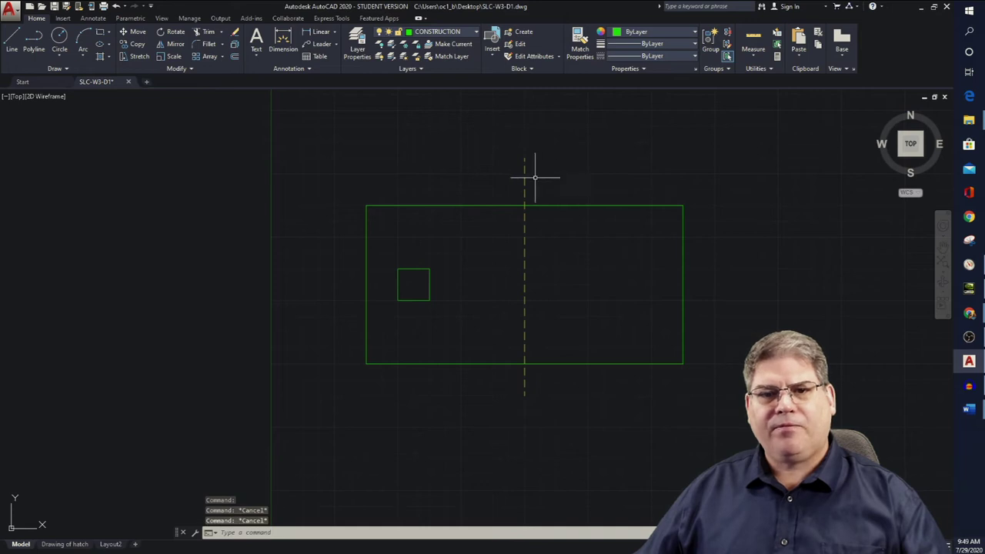
{"action": "middle_click_drag", "start_coordinate": [577, 177], "coordinate": [605, 223]}
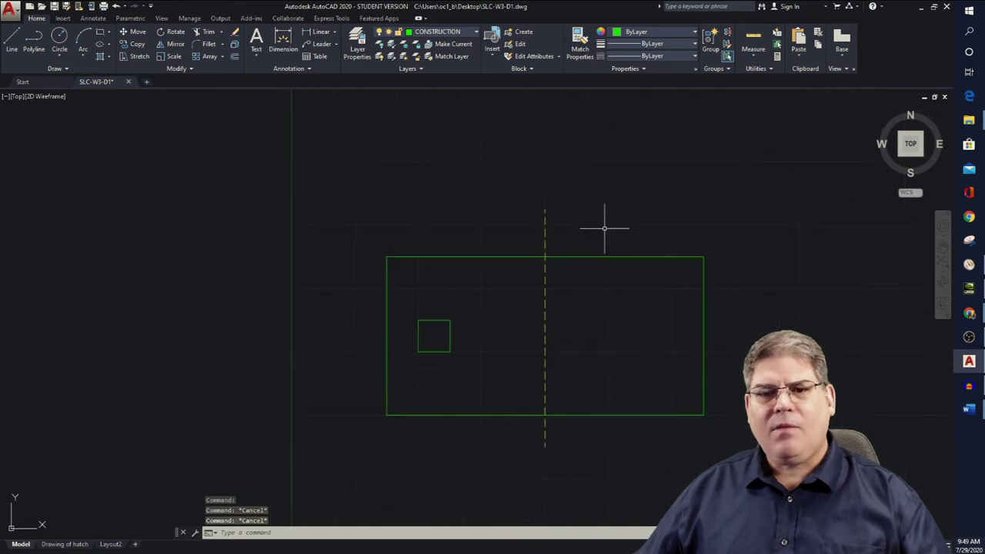
{"action": "left_click", "coordinate": [545, 220]}
{"action": "left_click", "coordinate": [545, 206]}
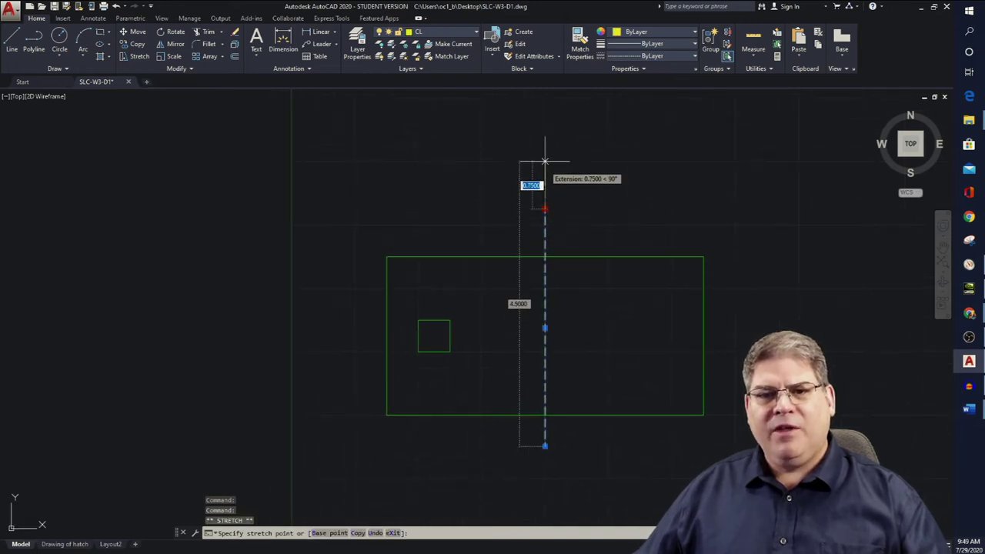
{"action": "left_click", "coordinate": [545, 114]}
{"action": "key", "text": "Escape"}
{"action": "key", "text": "Escape"}
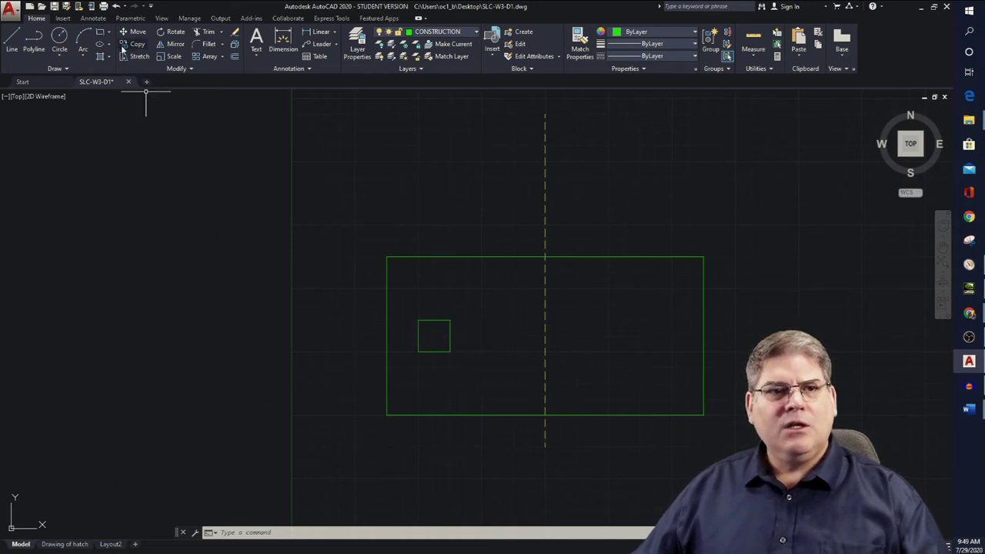
Draw the door rectangle left of the centreline, plus a first attempt at a window above it.
{"action": "left_click", "coordinate": [101, 34]}
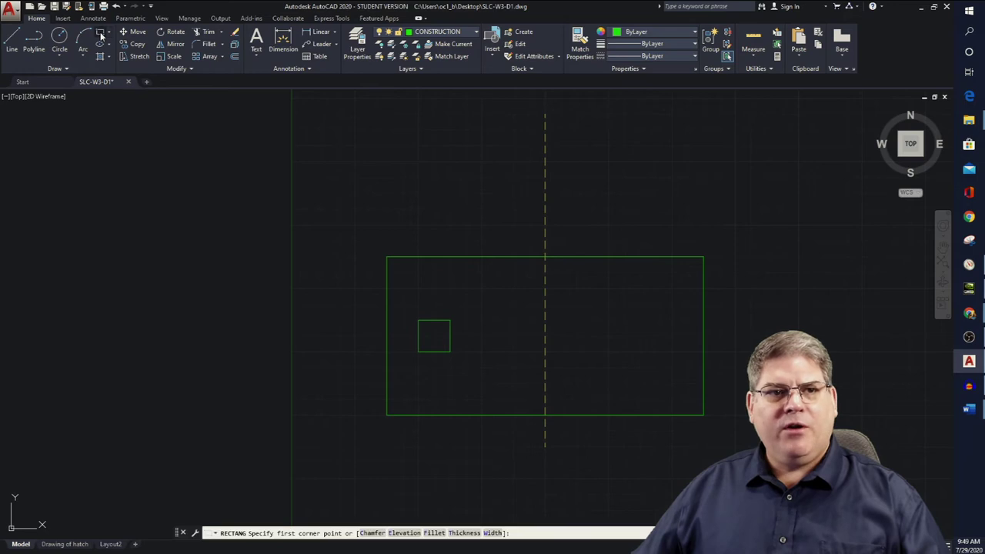
{"action": "left_click", "coordinate": [545, 415]}
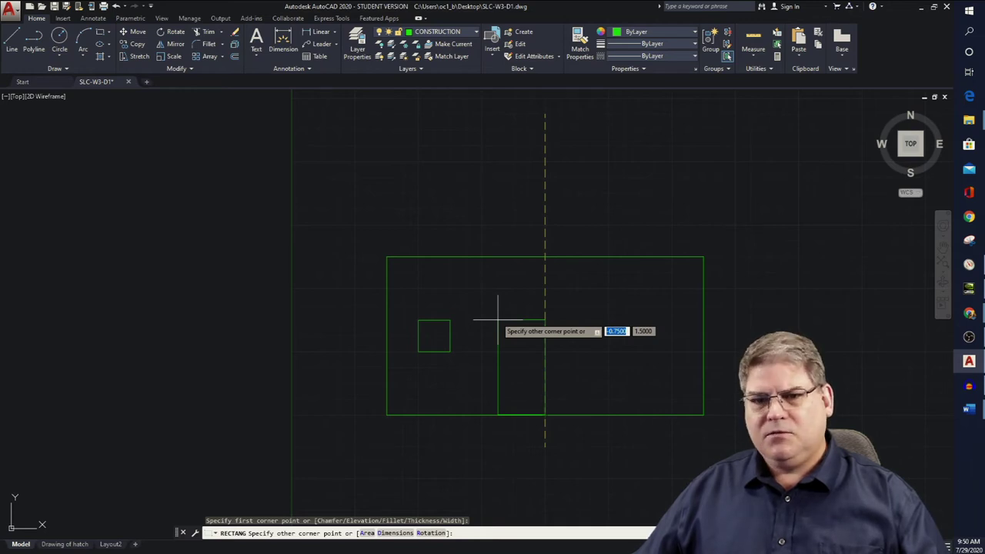
{"action": "left_click", "coordinate": [498, 320]}
{"action": "key", "text": "Return"}
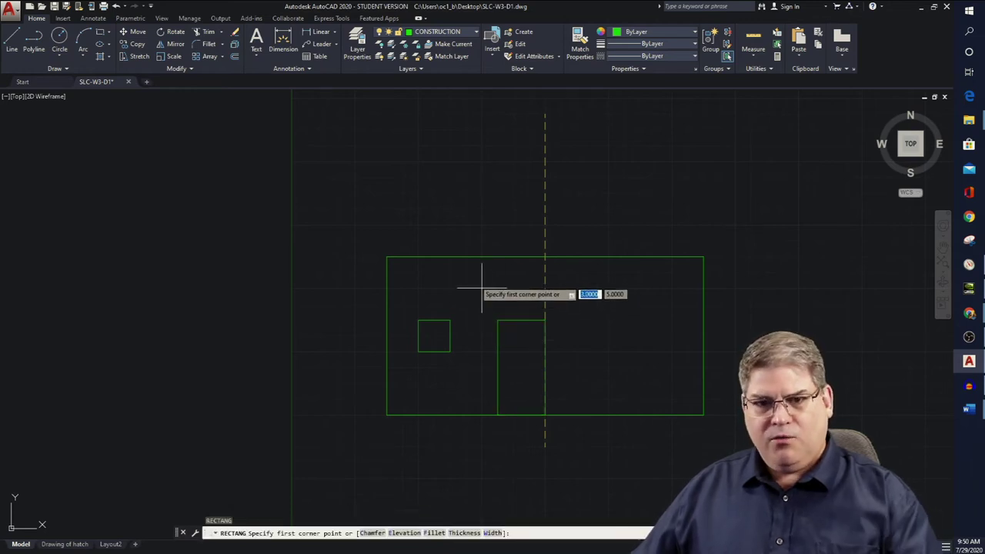
{"action": "left_click", "coordinate": [451, 271]}
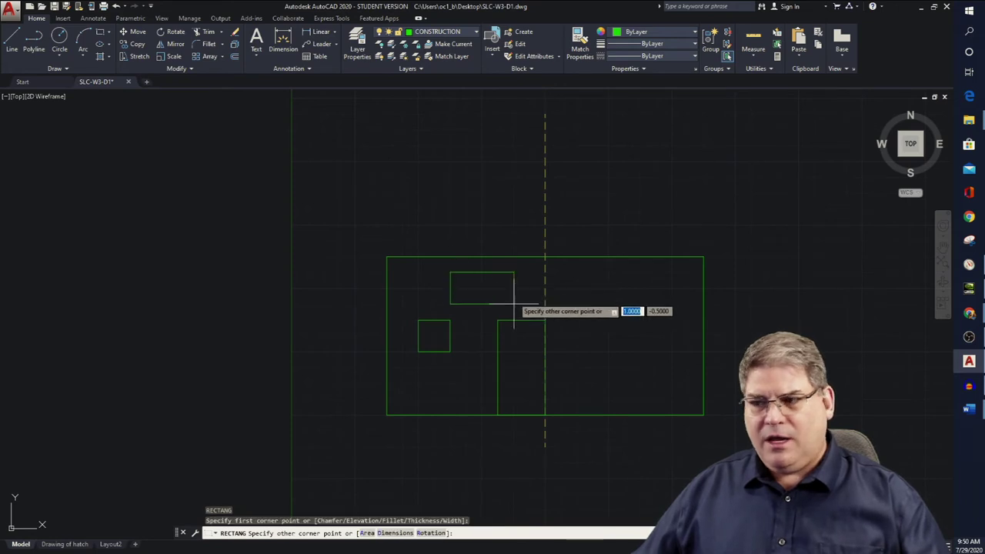
{"action": "key", "text": "Escape"}
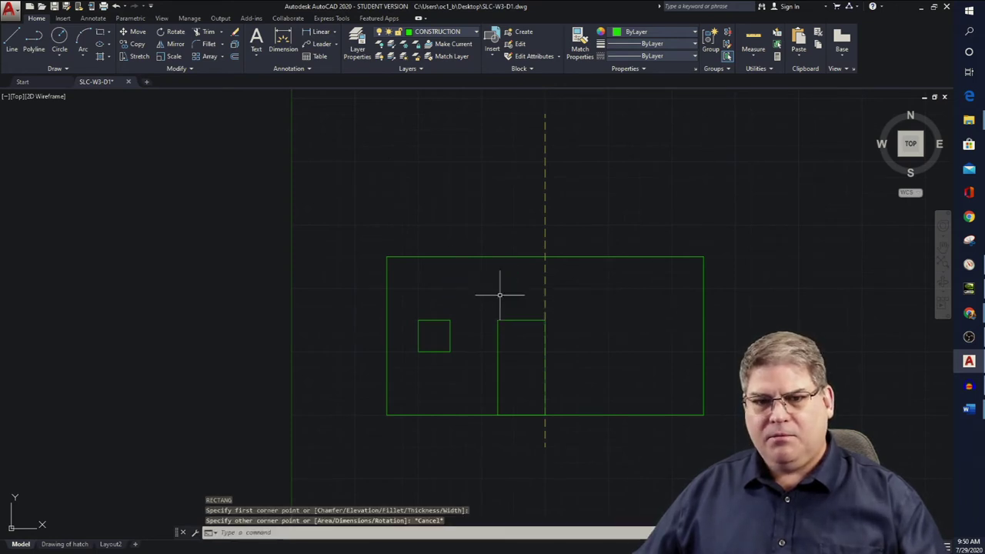
{"action": "key", "text": "Return"}
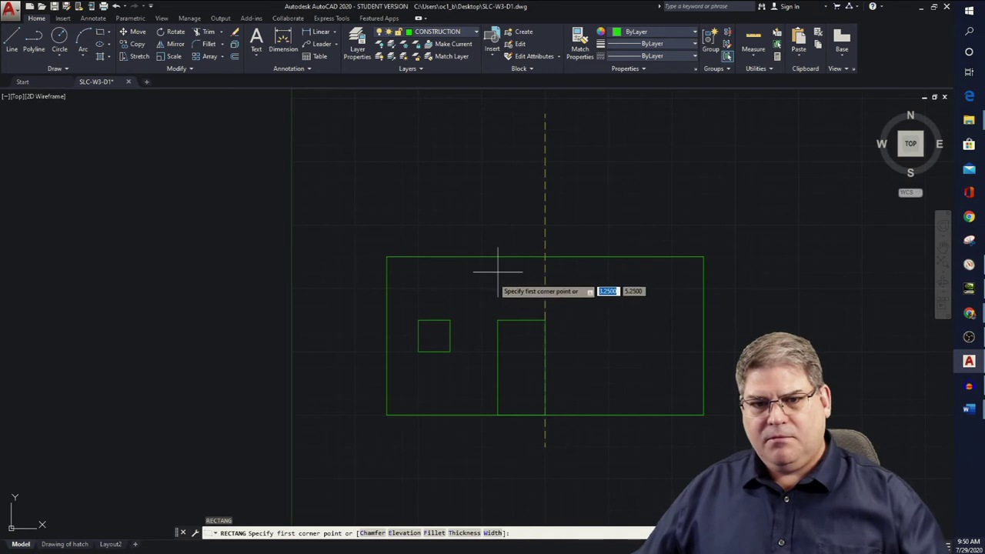
{"action": "left_click", "coordinate": [498, 271]}
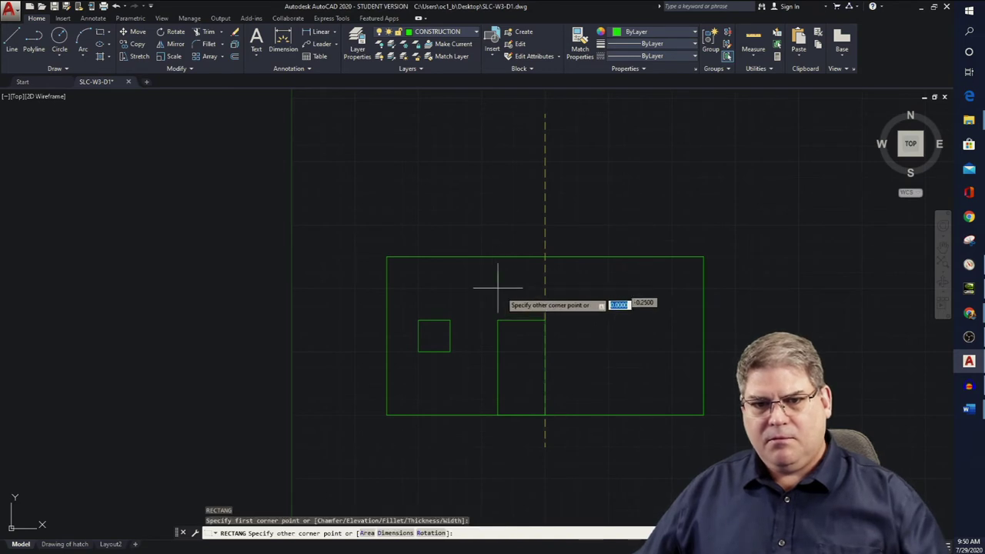
{"action": "left_click", "coordinate": [545, 320]}
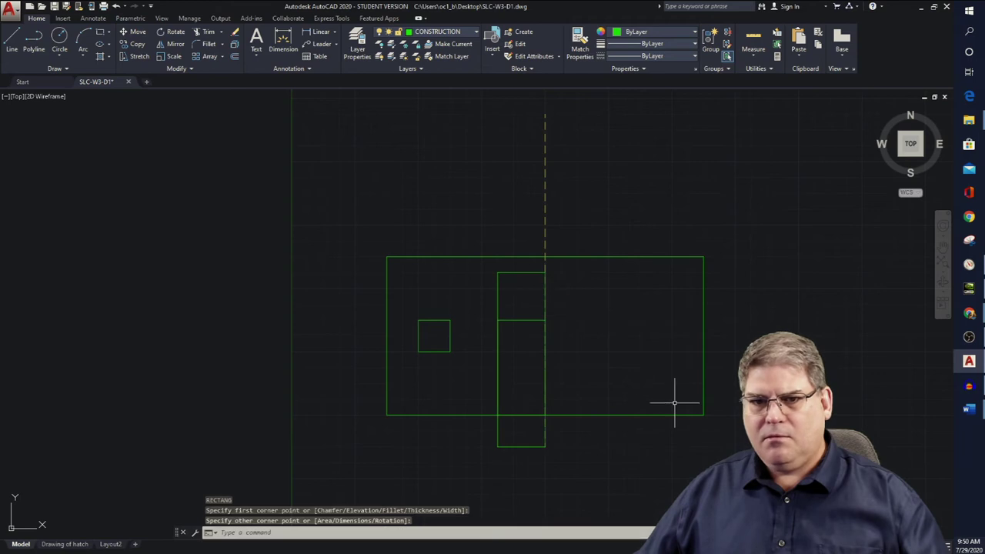
Erase the wrongly drawn tall rectangle and turn off object snap.
{"action": "right_click", "coordinate": [627, 388]}
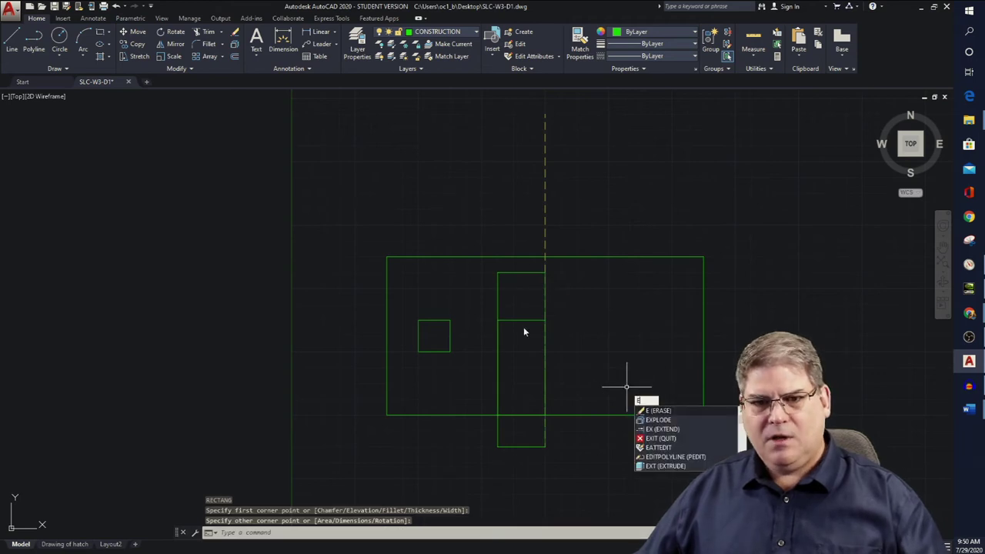
{"action": "left_click", "coordinate": [496, 296]}
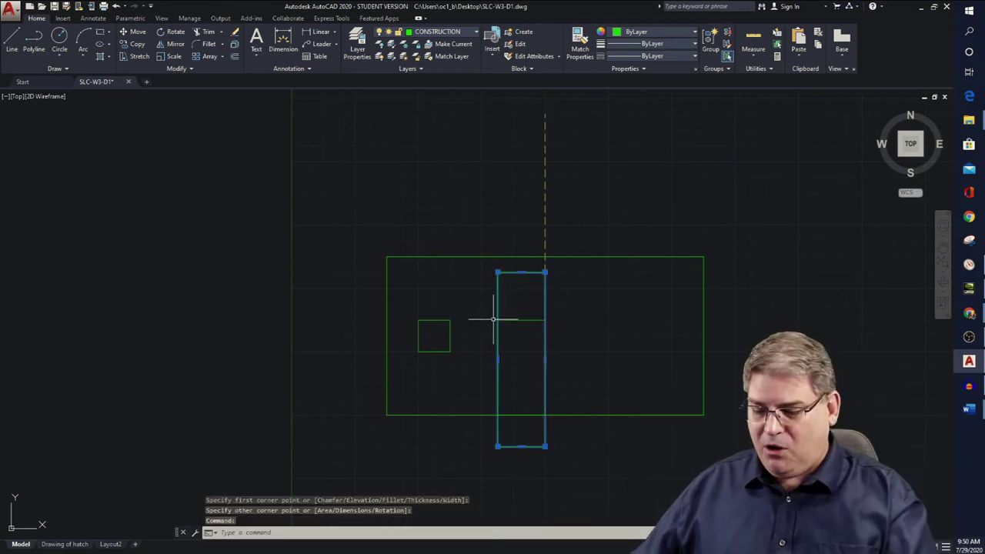
{"action": "key", "text": "Delete"}
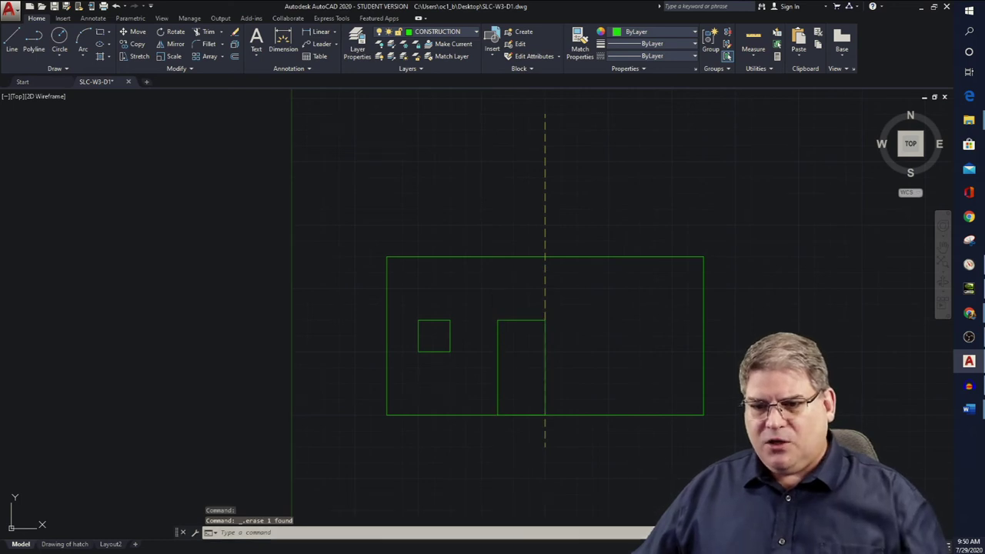
{"action": "key", "text": "F3"}
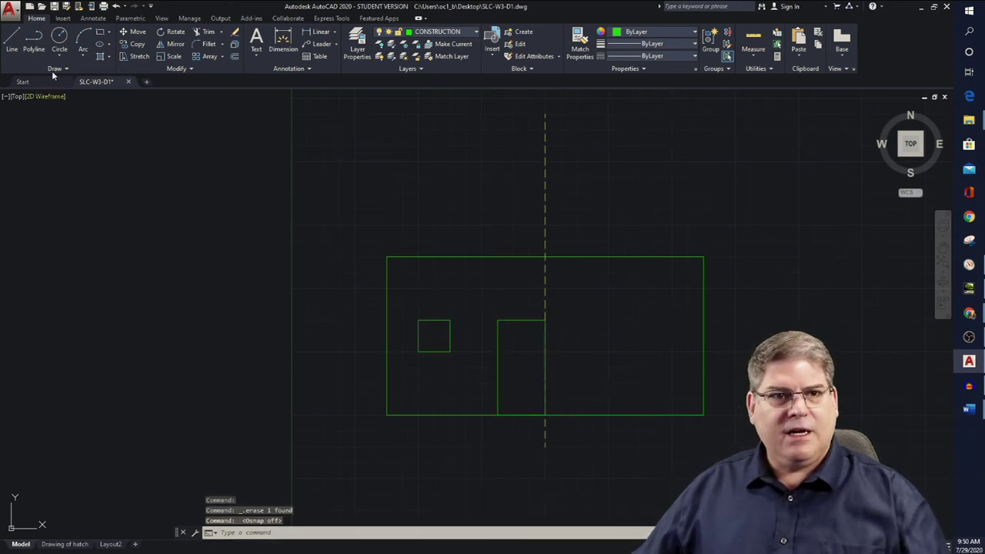
Draw the upper window rectangle above the door, against the centreline.
{"action": "left_click", "coordinate": [102, 33]}
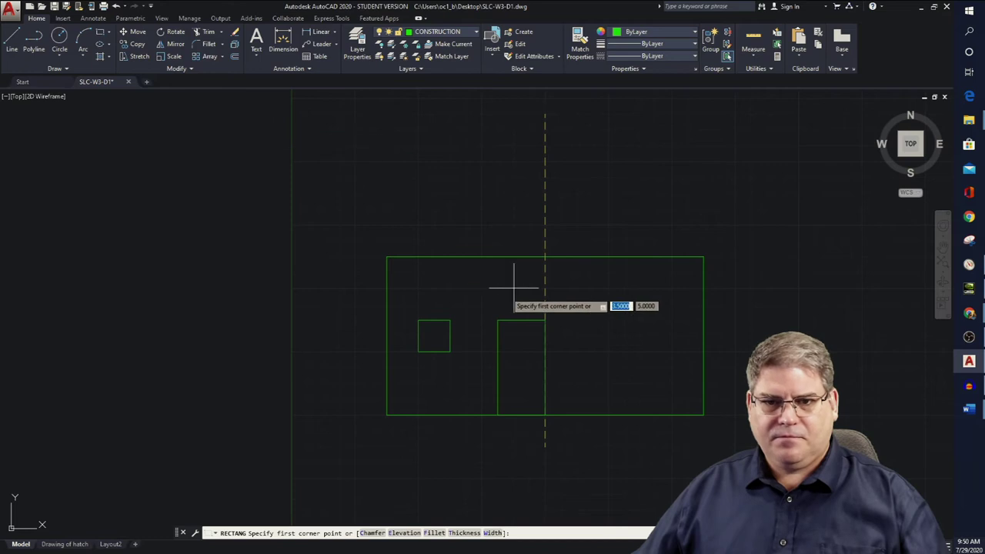
{"action": "left_click", "coordinate": [498, 271]}
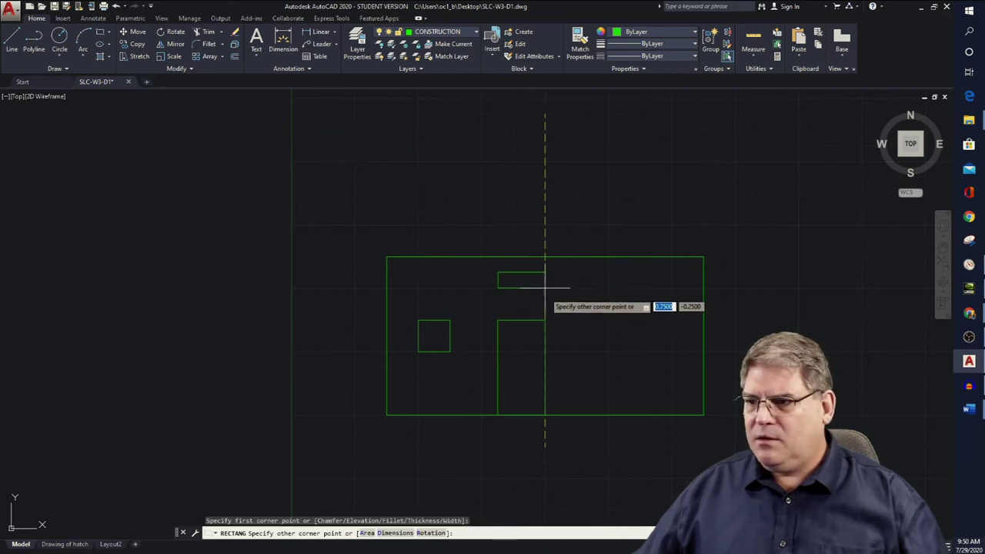
{"action": "left_click", "coordinate": [545, 304]}
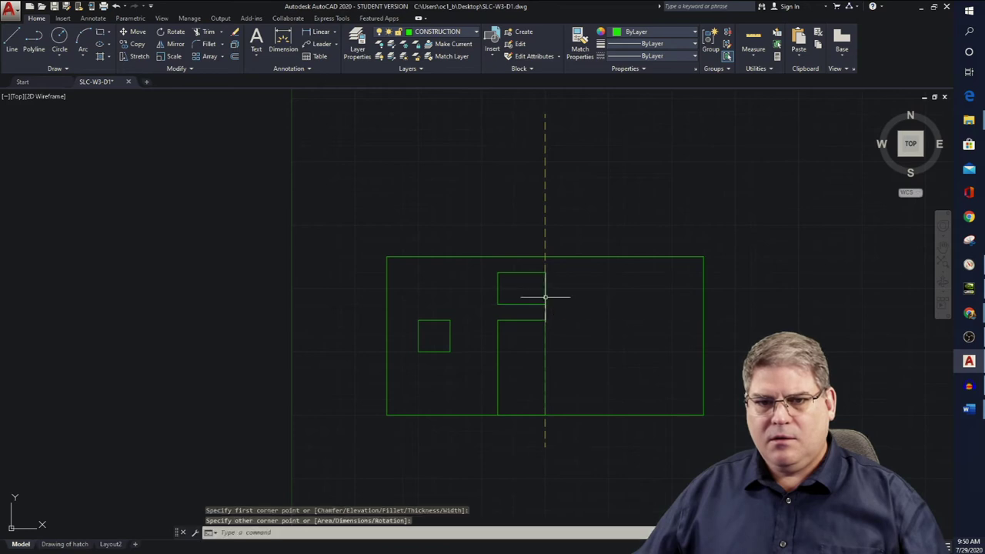
{"action": "key", "text": "Escape"}
{"action": "key", "text": "Escape"}
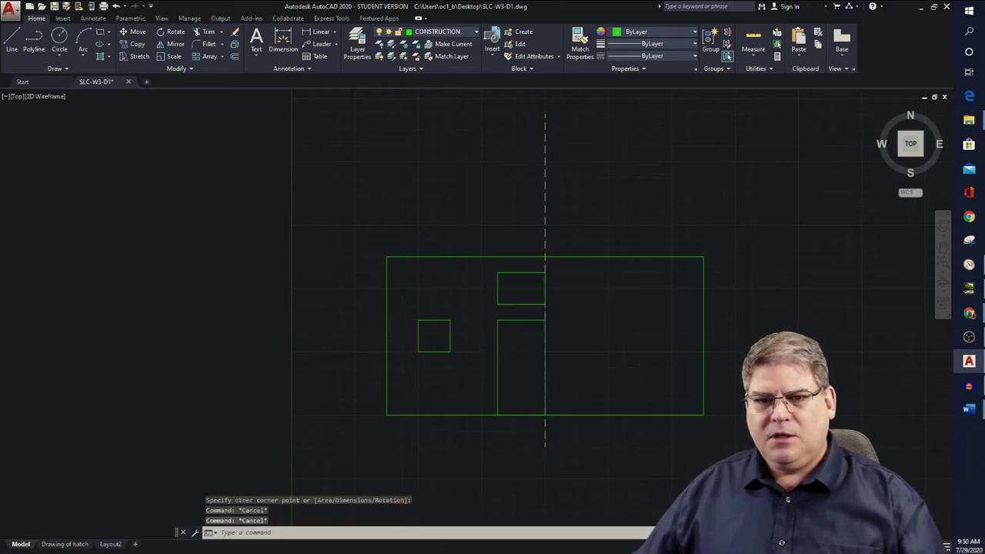
{"action": "scroll", "coordinate": [503, 301], "scroll_direction": "up", "scroll_amount": 4}
{"action": "scroll", "coordinate": [504, 300], "scroll_direction": "down", "scroll_amount": 2}
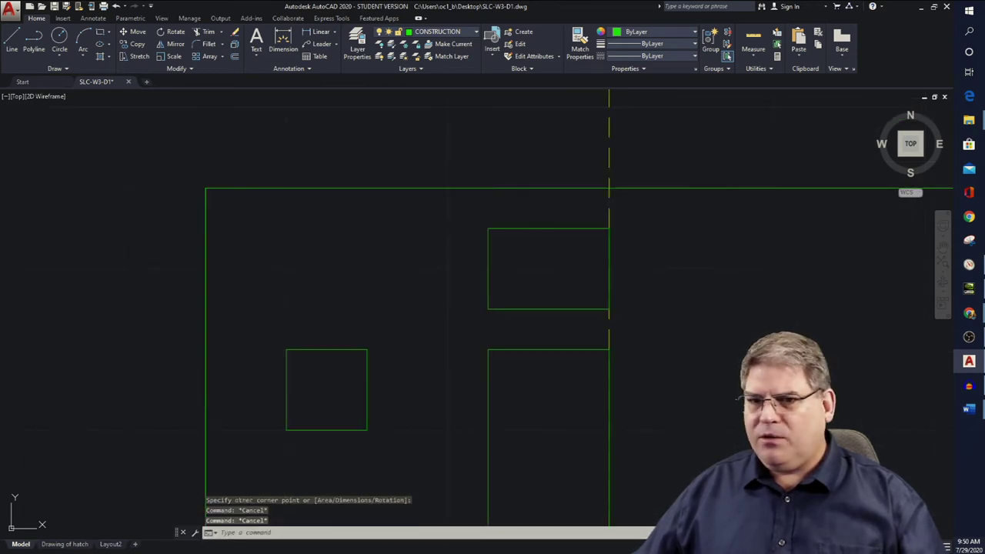
Split the upper window into four panes with horizontal and vertical midpoint lines.
{"action": "key", "text": "Escape"}
{"action": "type", "text": "l"}
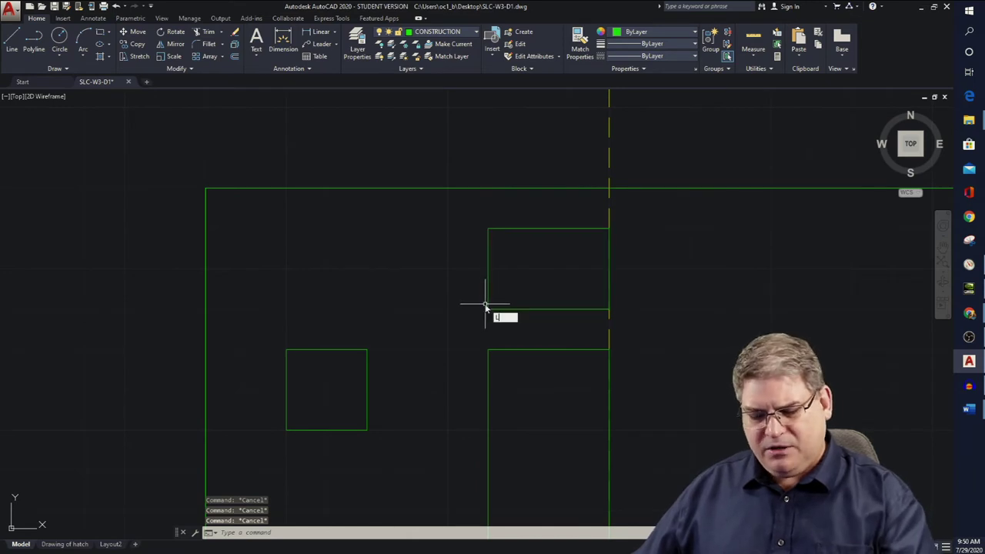
{"action": "key", "text": "Return"}
{"action": "left_click", "coordinate": [489, 269]}
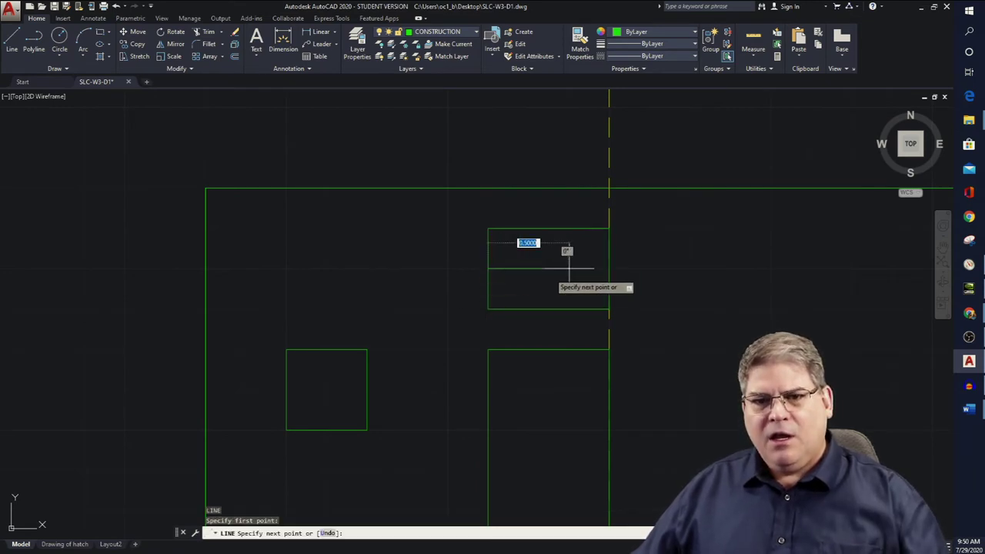
{"action": "left_click", "coordinate": [609, 269]}
{"action": "key", "text": "Return"}
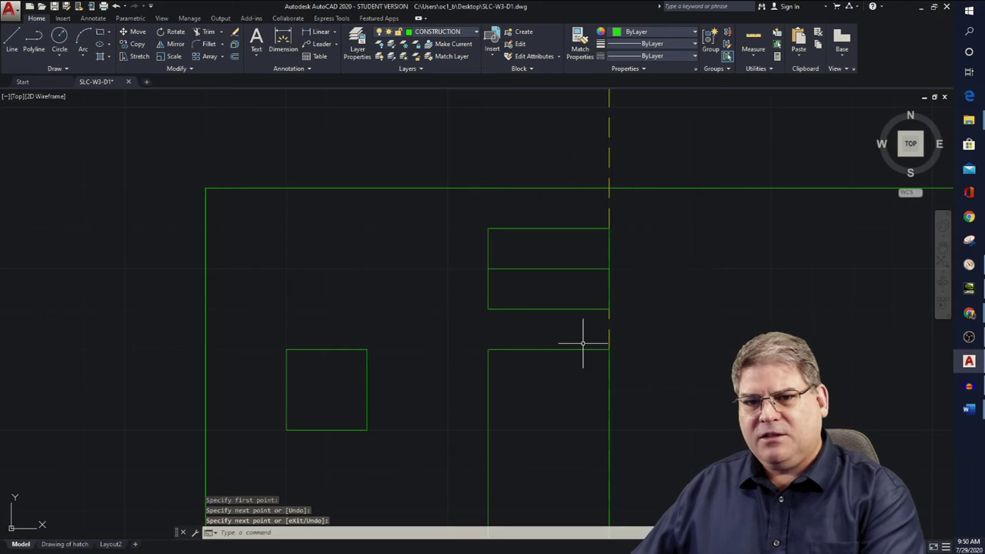
{"action": "key", "text": "Return"}
{"action": "left_click", "coordinate": [568, 308]}
{"action": "left_click", "coordinate": [569, 229]}
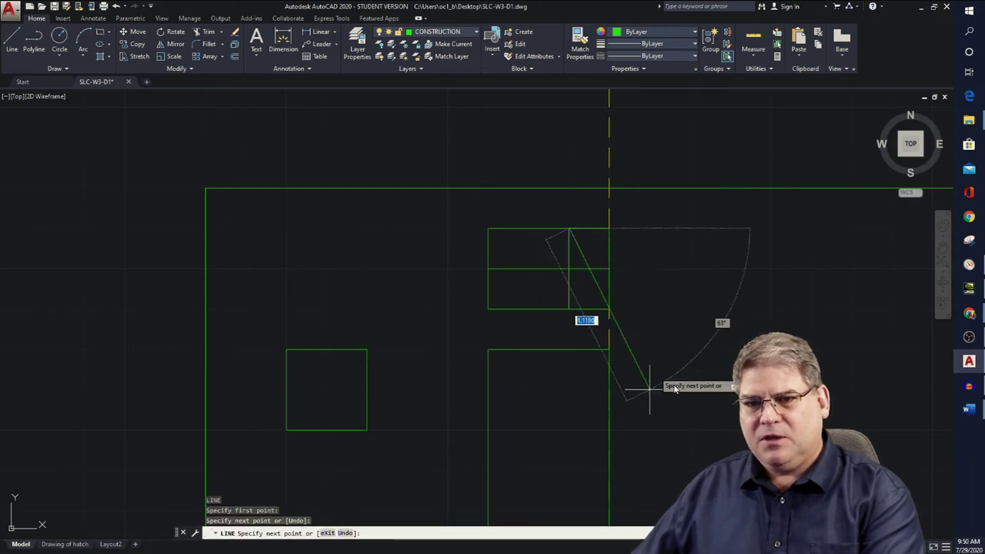
{"action": "key", "text": "Return"}
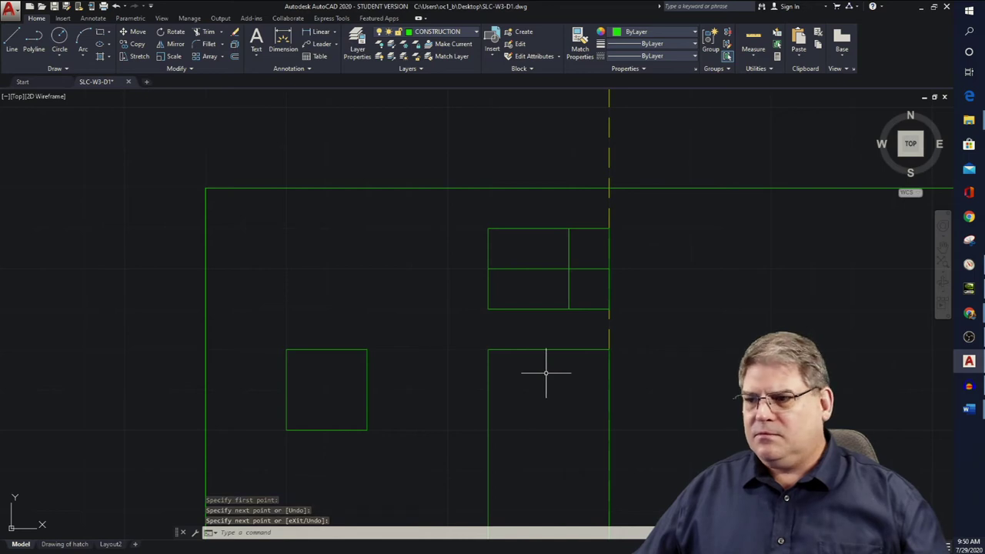
{"action": "scroll", "coordinate": [546, 373], "scroll_direction": "down", "scroll_amount": 2}
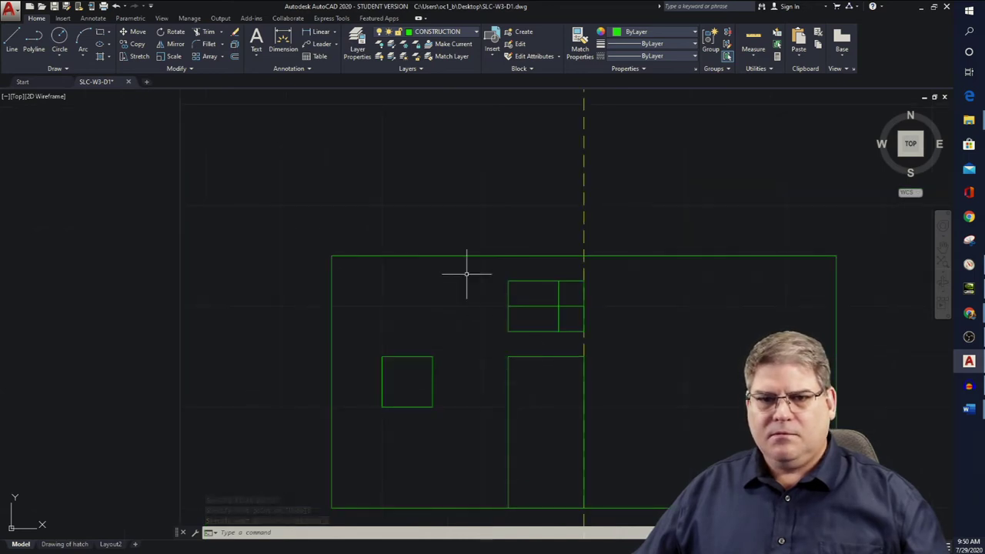
Split the square window into four panes with crossing midpoint lines.
{"action": "type", "text": "l"}
{"action": "key", "text": "Return"}
{"action": "left_click", "coordinate": [382, 382]}
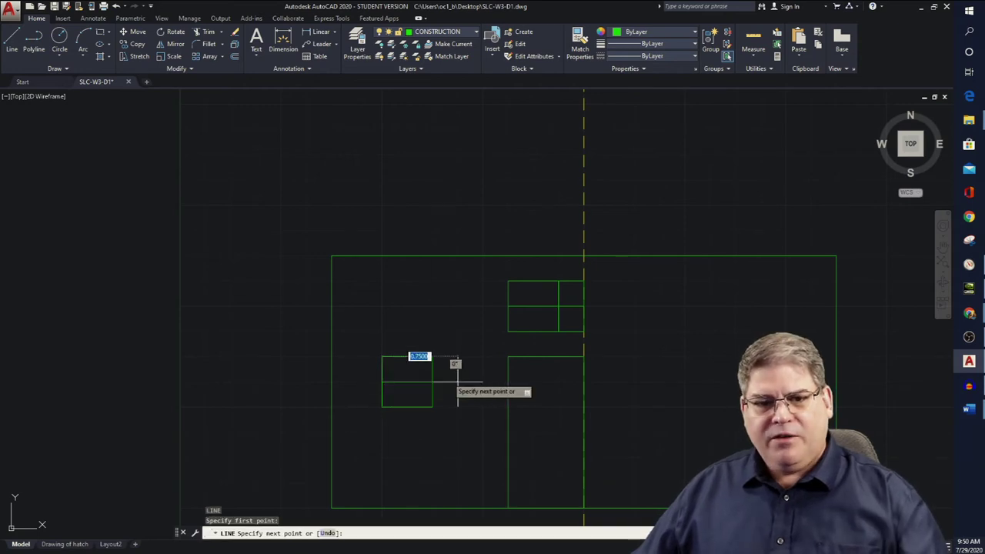
{"action": "left_click", "coordinate": [432, 382]}
{"action": "key", "text": "Return"}
{"action": "key", "text": "Return"}
{"action": "left_click", "coordinate": [407, 406]}
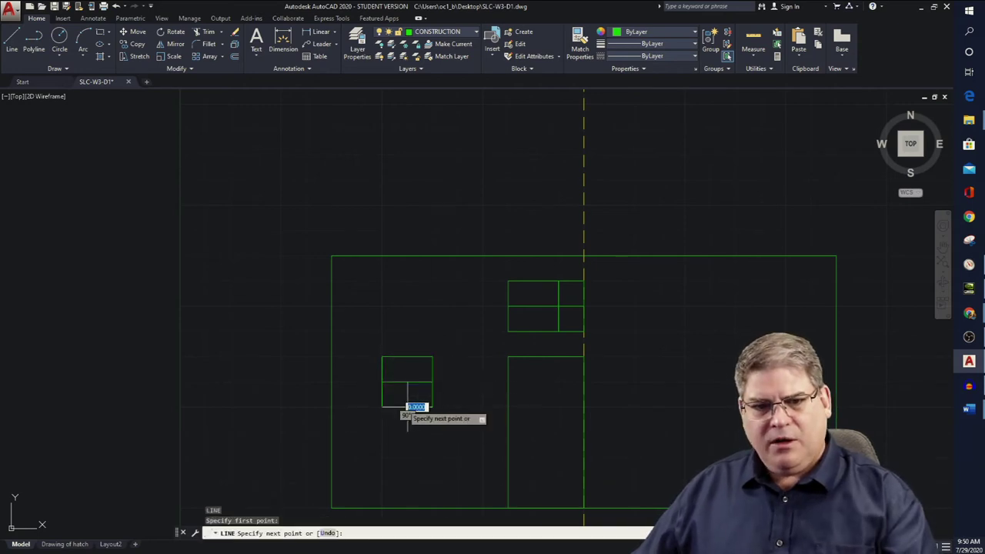
{"action": "left_click", "coordinate": [408, 357]}
{"action": "key", "text": "Return"}
{"action": "scroll", "coordinate": [477, 387], "scroll_direction": "down", "scroll_amount": 2}
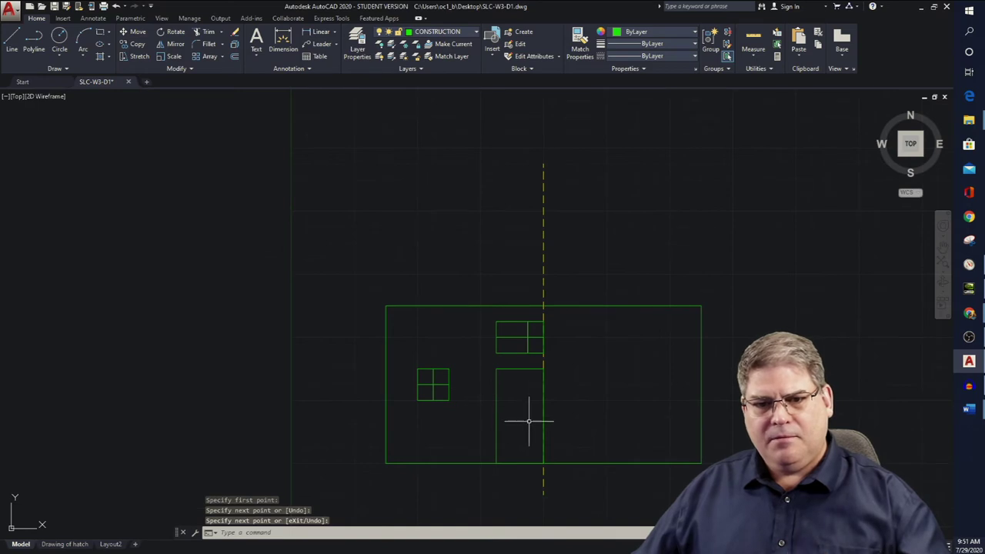
{"action": "scroll", "coordinate": [529, 421], "scroll_direction": "up", "scroll_amount": 3}
{"action": "type", "text": "c"}
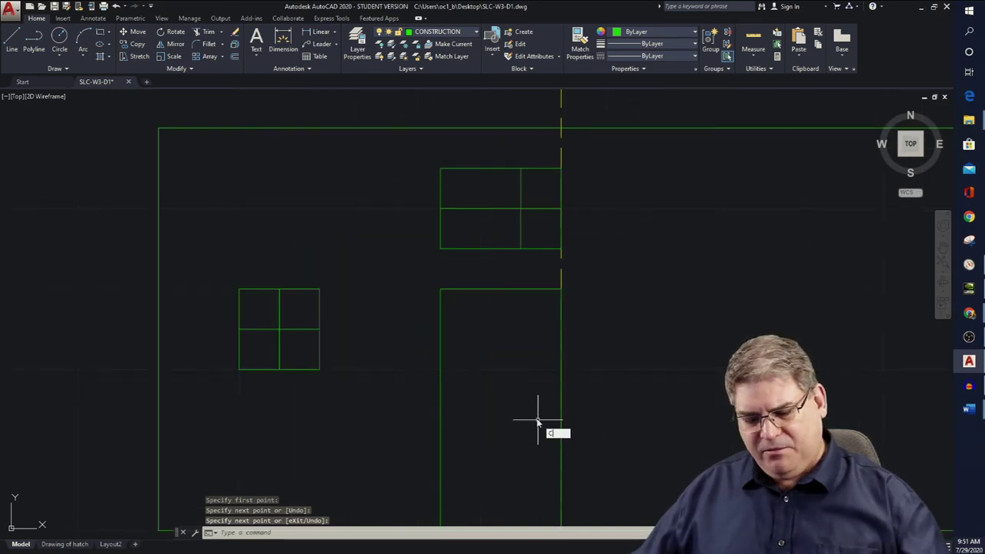
{"action": "key", "text": "Return"}
{"action": "left_click", "coordinate": [521, 408]}
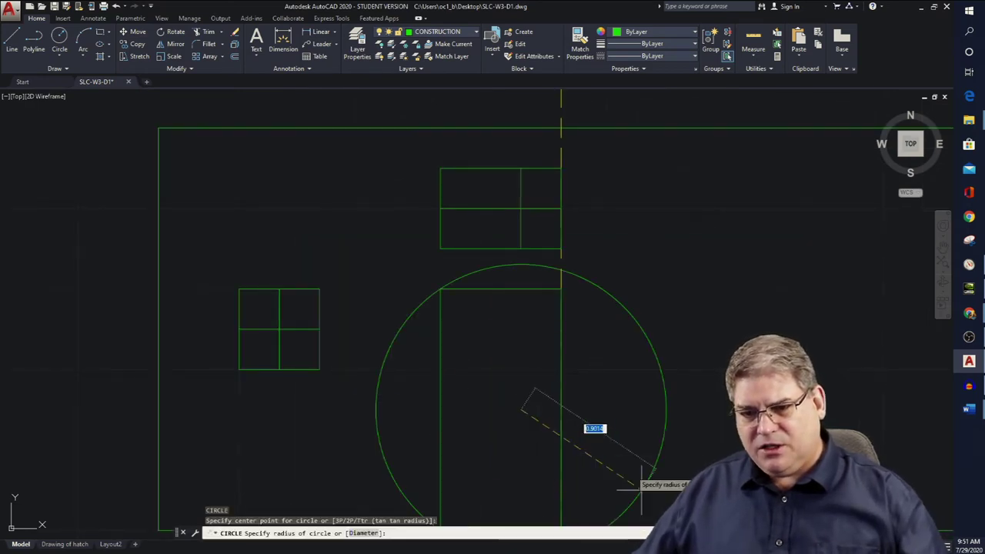
{"action": "key", "text": "F9"}
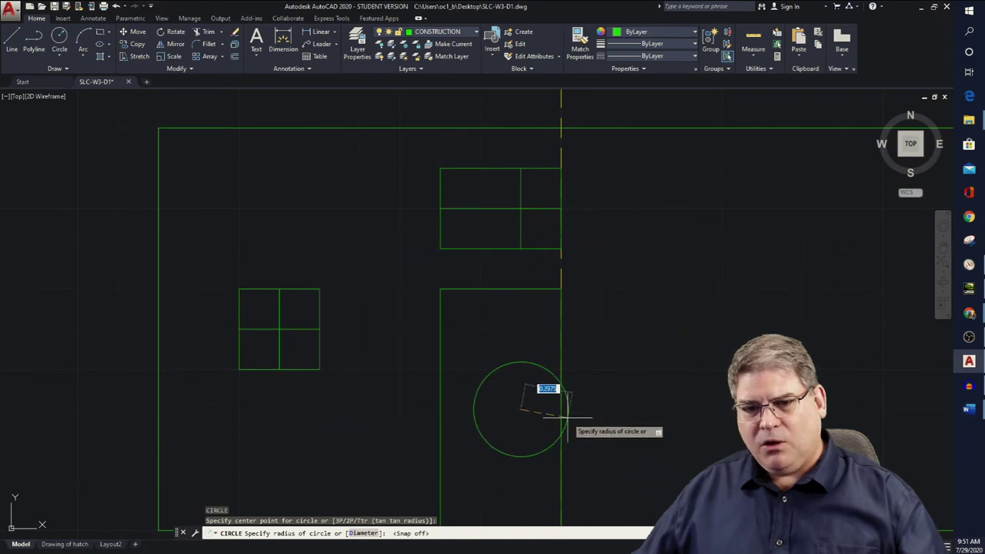
{"action": "left_click", "coordinate": [529, 401]}
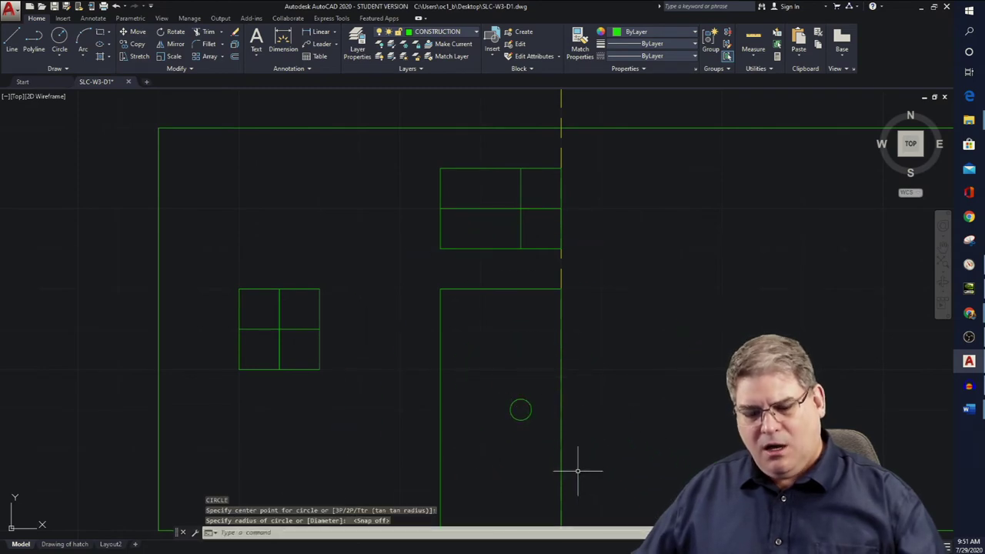
{"action": "key", "text": "Escape"}
{"action": "type", "text": "M"}
{"action": "key", "text": "Return"}
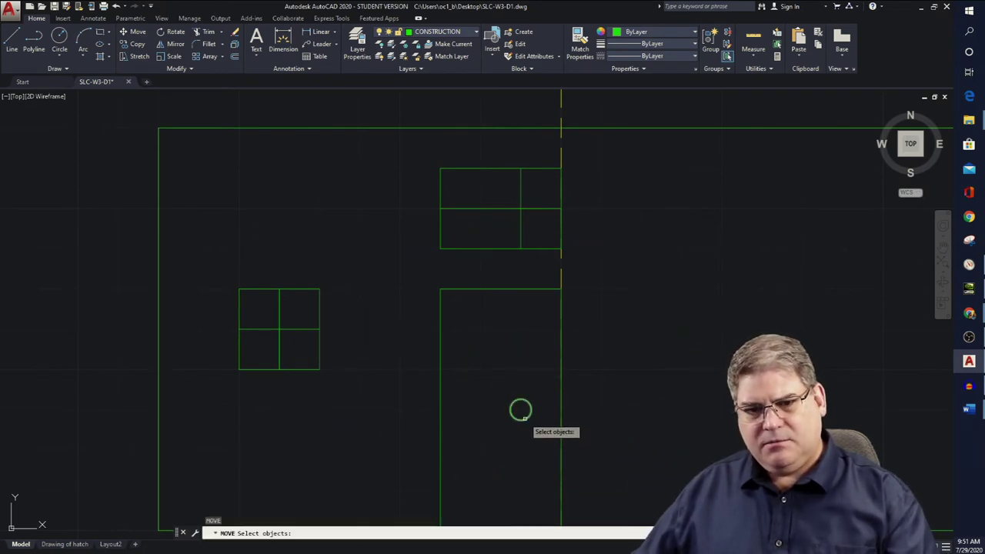
{"action": "left_click", "coordinate": [528, 405]}
{"action": "key", "text": "Return"}
{"action": "left_click", "coordinate": [644, 374]}
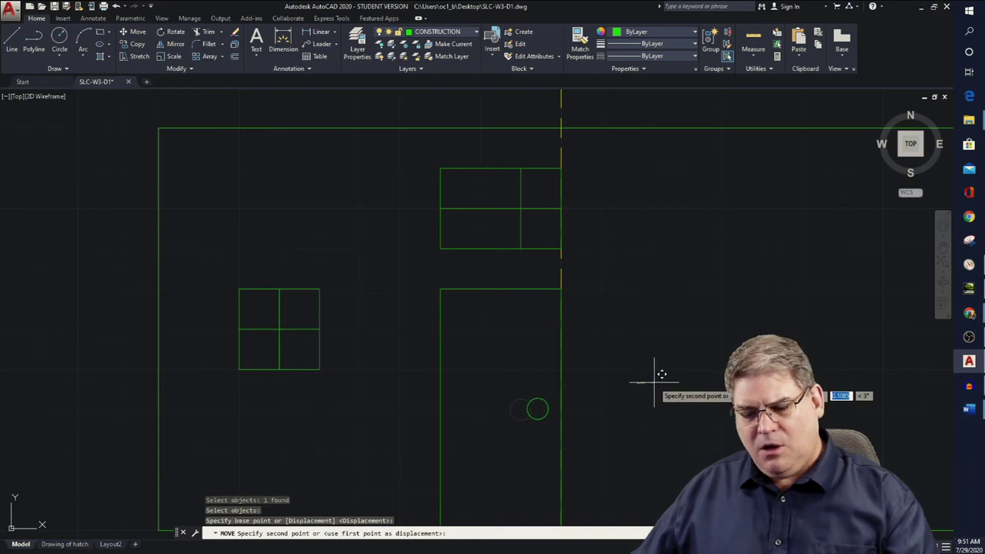
{"action": "key", "text": "F8"}
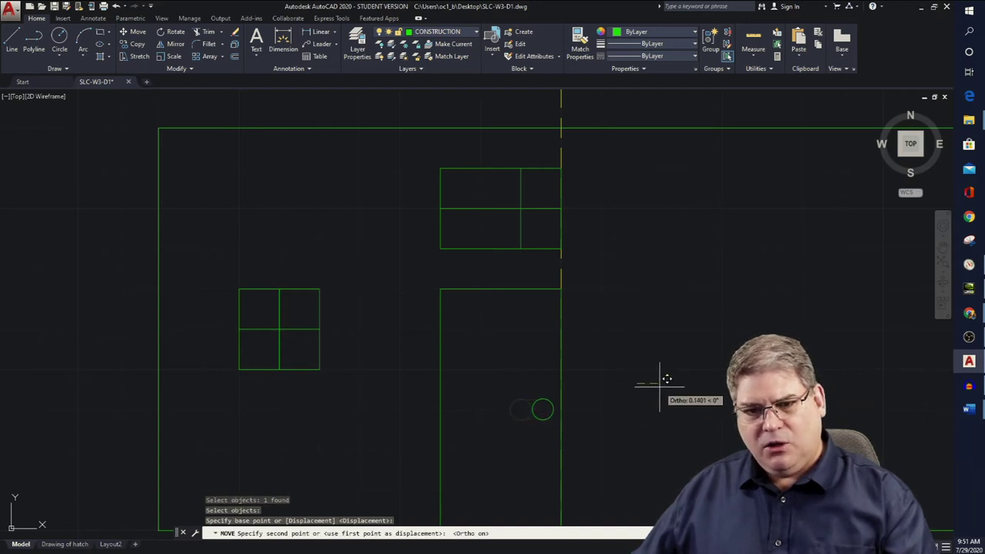
{"action": "key", "text": "Escape"}
{"action": "key", "text": "Escape"}
{"action": "key", "text": "Escape"}
{"action": "key", "text": "Escape"}
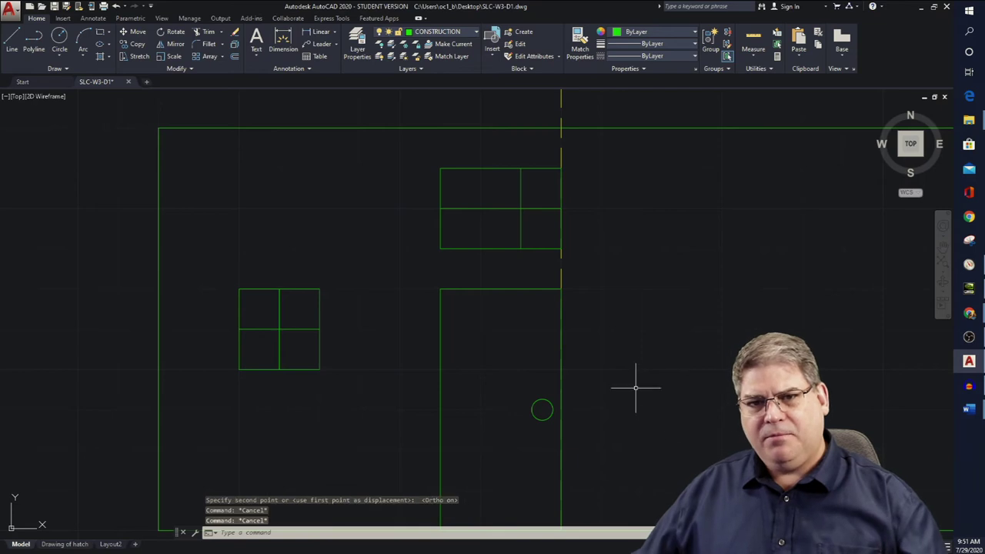
{"action": "scroll", "coordinate": [633, 372], "scroll_direction": "down", "scroll_amount": 5}
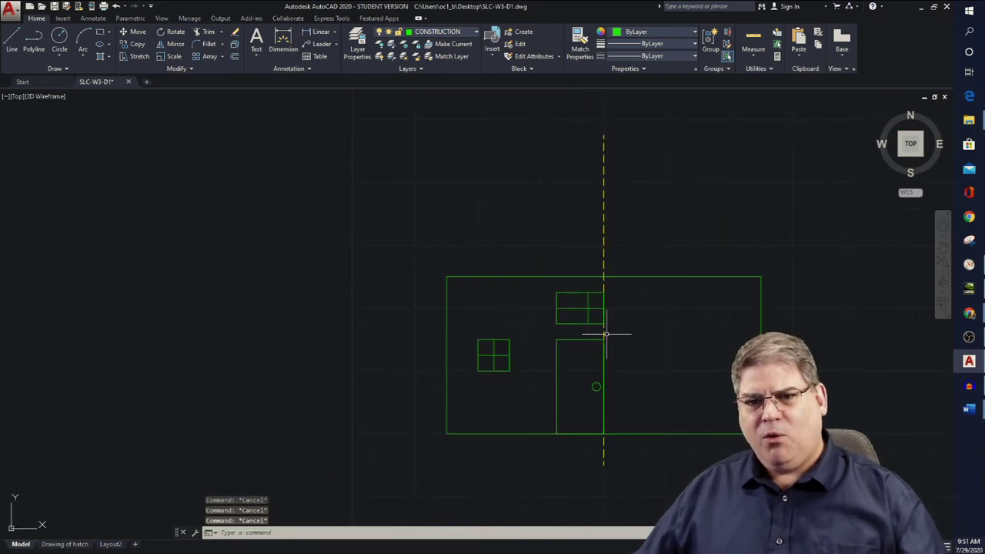
{"action": "scroll", "coordinate": [597, 327], "scroll_direction": "up", "scroll_amount": 5}
{"action": "scroll", "coordinate": [611, 336], "scroll_direction": "down", "scroll_amount": 2}
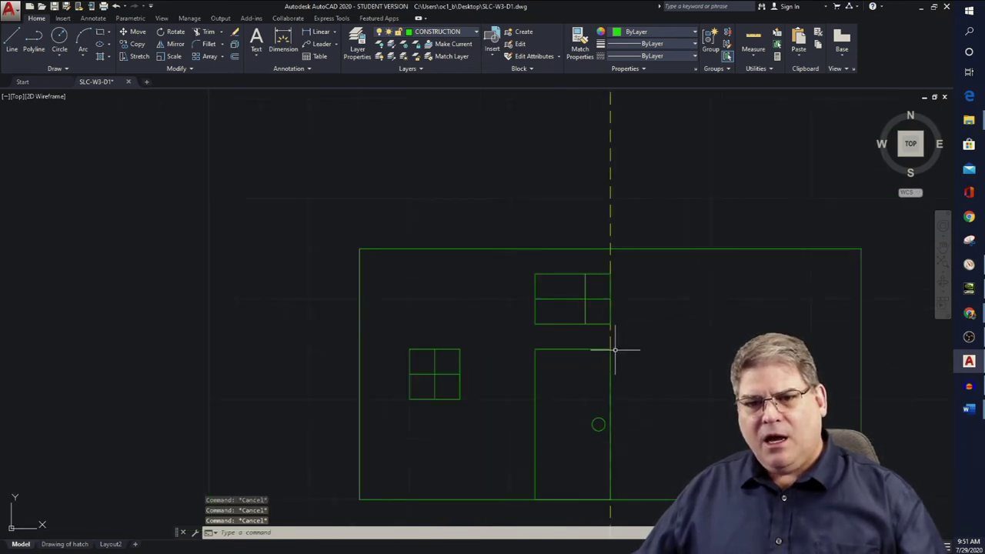
{"action": "scroll", "coordinate": [609, 340], "scroll_direction": "down", "scroll_amount": 2}
{"action": "scroll", "coordinate": [610, 333], "scroll_direction": "up", "scroll_amount": 2}
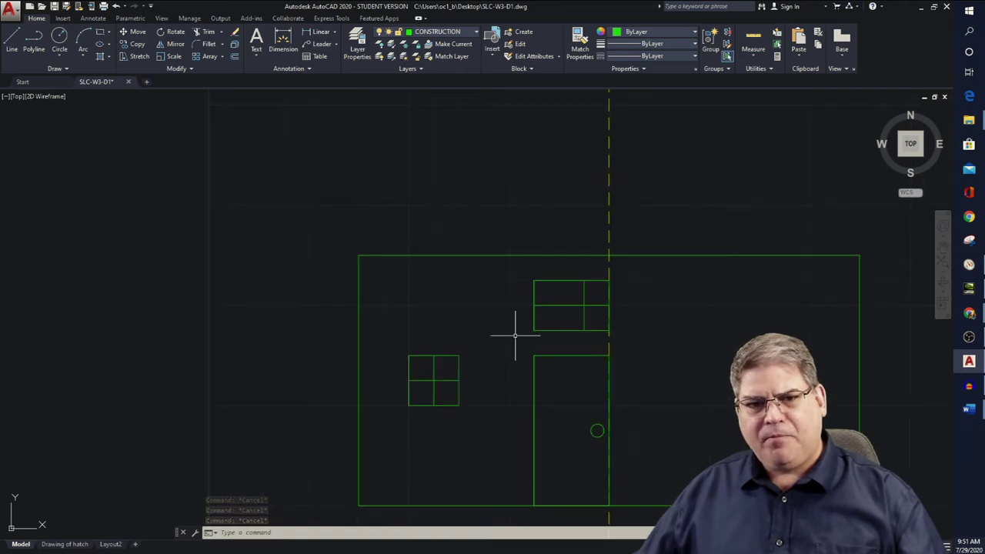
{"action": "scroll", "coordinate": [422, 327], "scroll_direction": "down", "scroll_amount": 2}
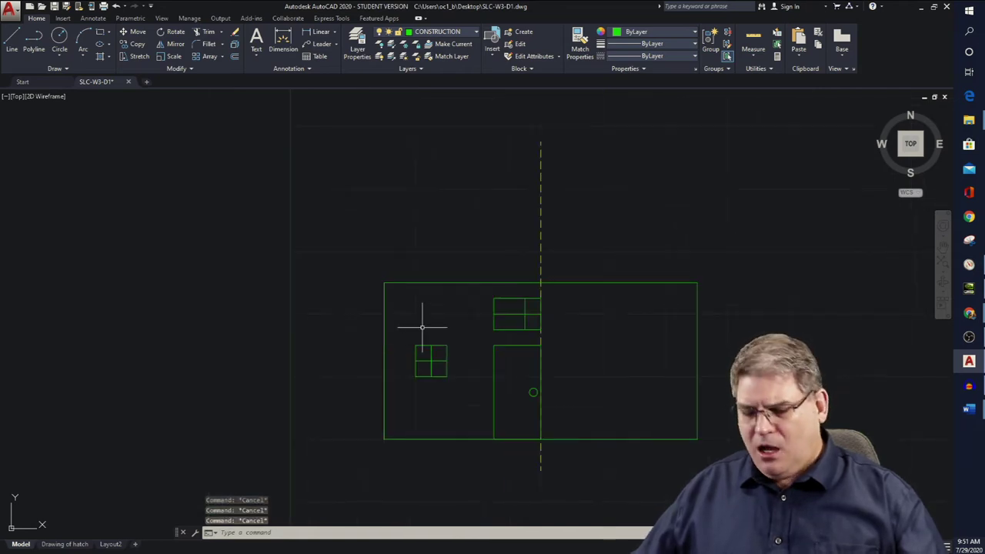
Draw the eave band, overhanging 0.5 left of the wall's top corner and running to the centreline.
{"action": "type", "text": "l"}
{"action": "key", "text": "Return"}
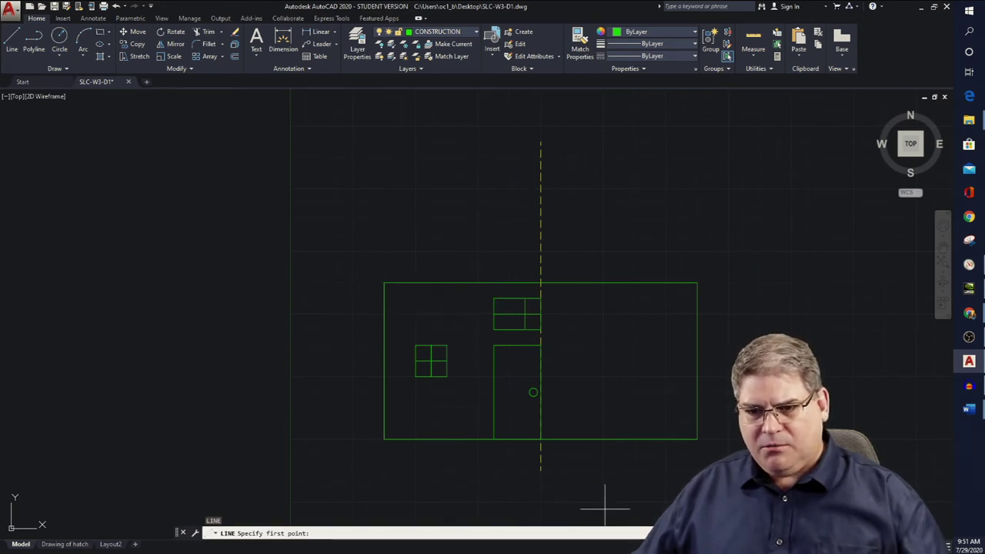
{"action": "left_click", "coordinate": [384, 284]}
{"action": "left_click", "coordinate": [353, 283]}
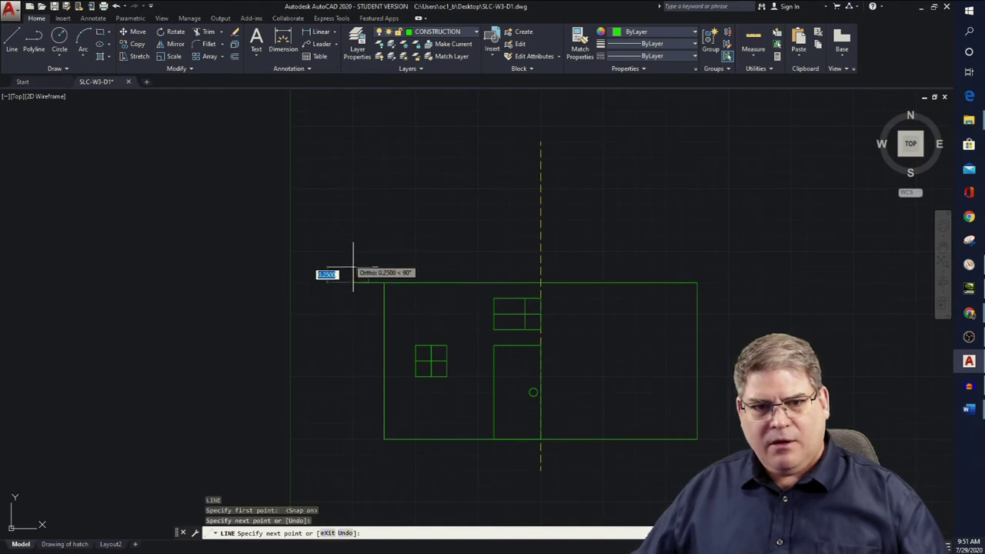
{"action": "left_click", "coordinate": [352, 267]}
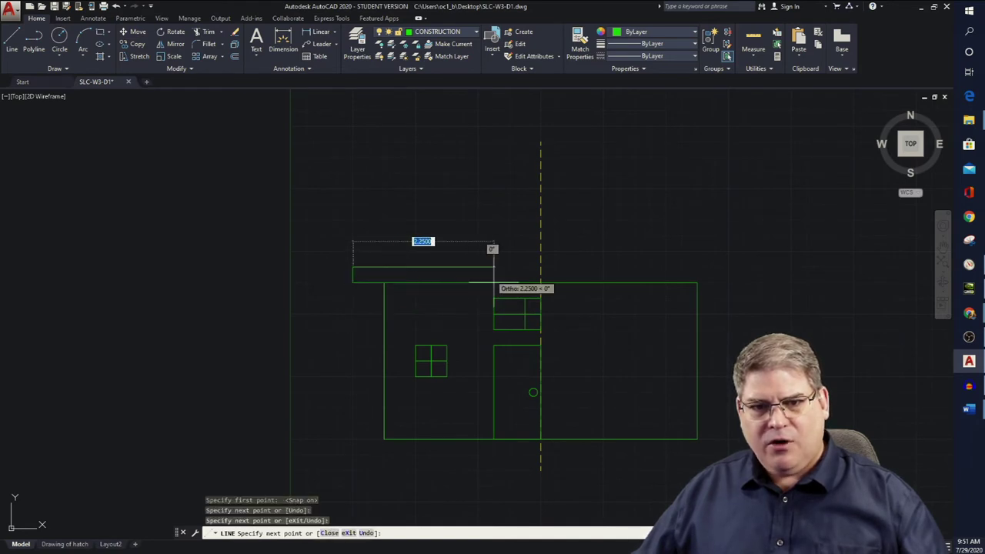
{"action": "left_click", "coordinate": [541, 282]}
{"action": "key", "text": "Return"}
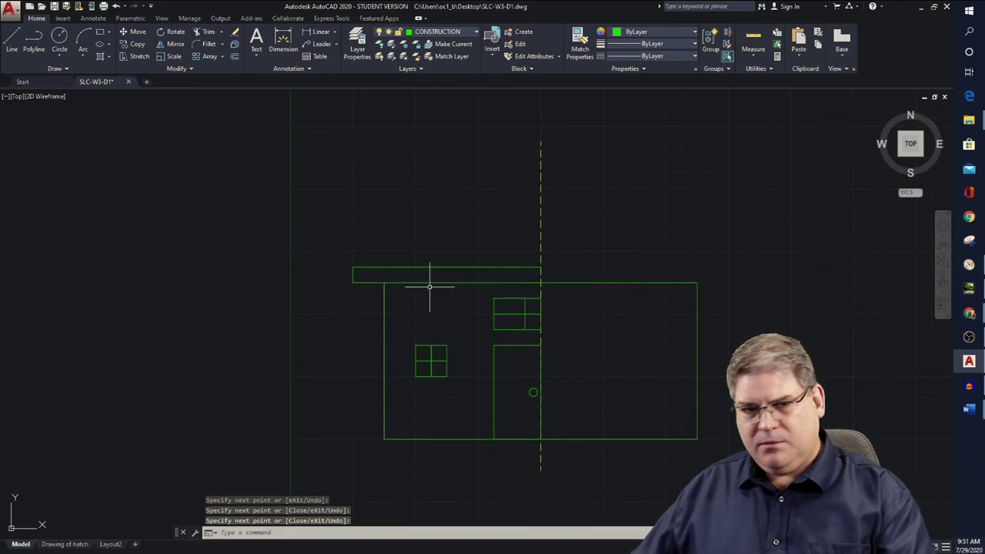
With Ortho off, draw the sloped roof line up to a flat top ending at the centreline.
{"action": "key", "text": "Return"}
{"action": "left_click", "coordinate": [354, 268]}
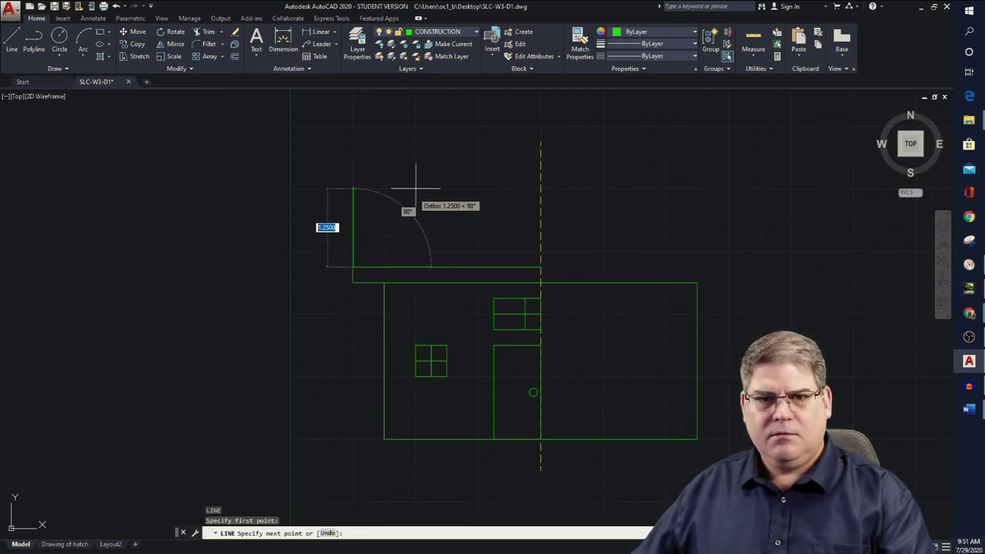
{"action": "key", "text": "F8"}
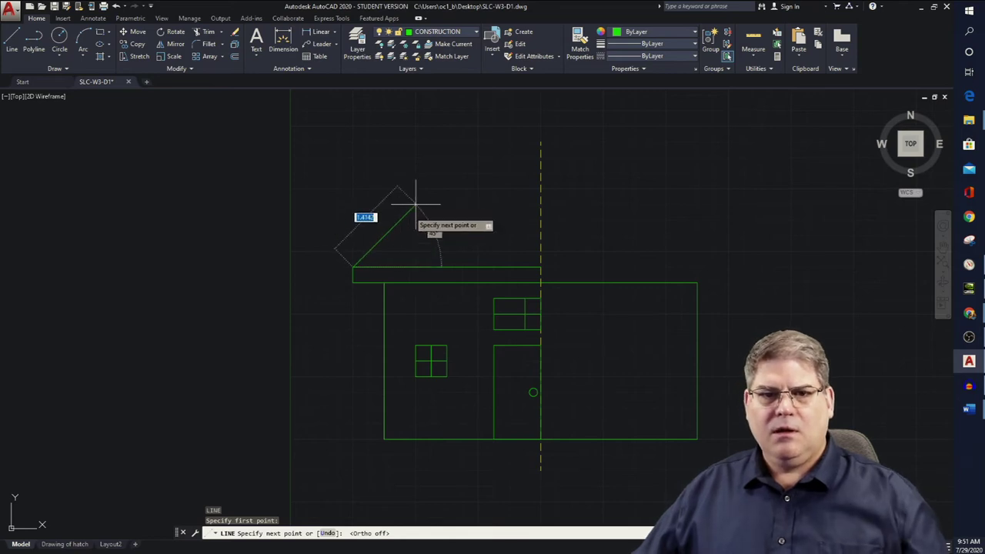
{"action": "left_click", "coordinate": [416, 204]}
{"action": "left_click", "coordinate": [541, 204]}
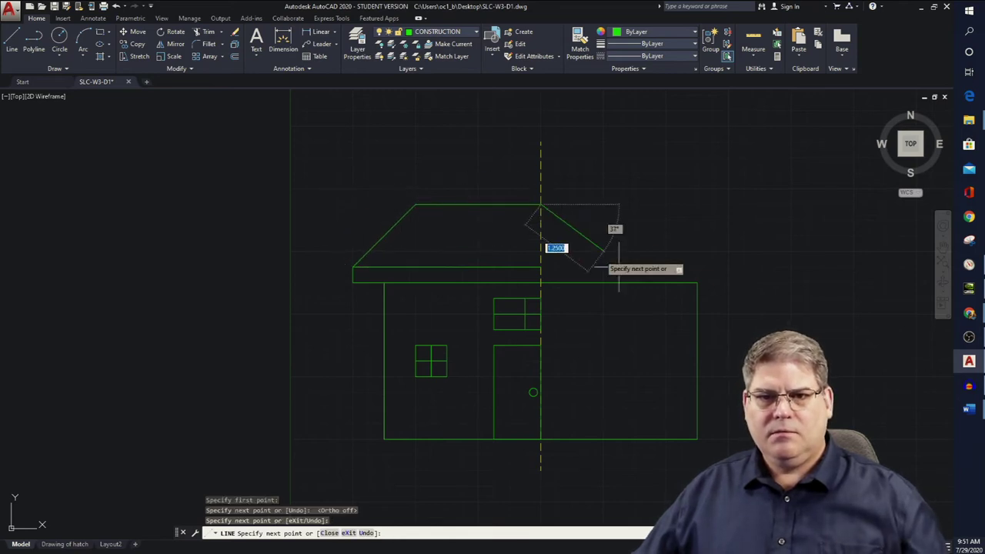
{"action": "key", "text": "Return"}
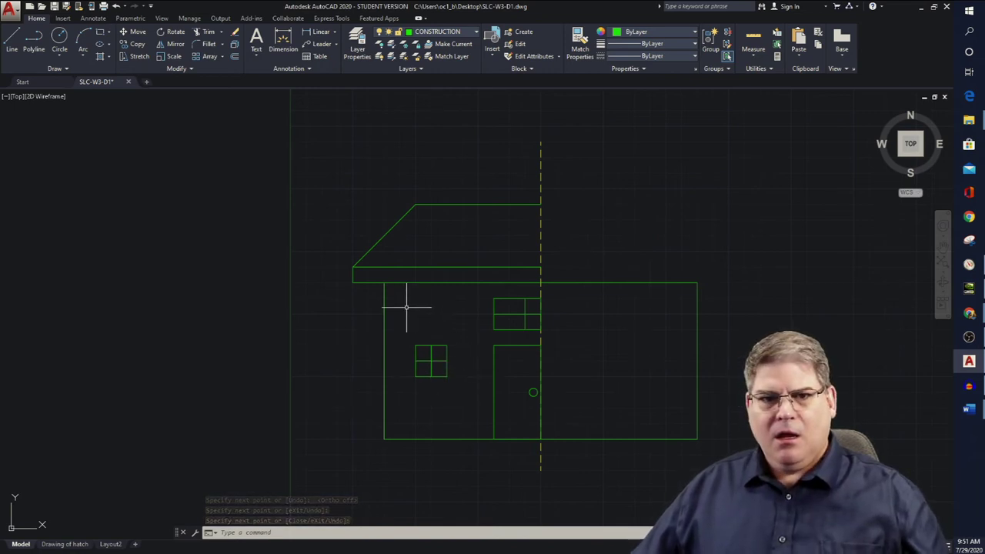
{"action": "left_click", "coordinate": [497, 204]}
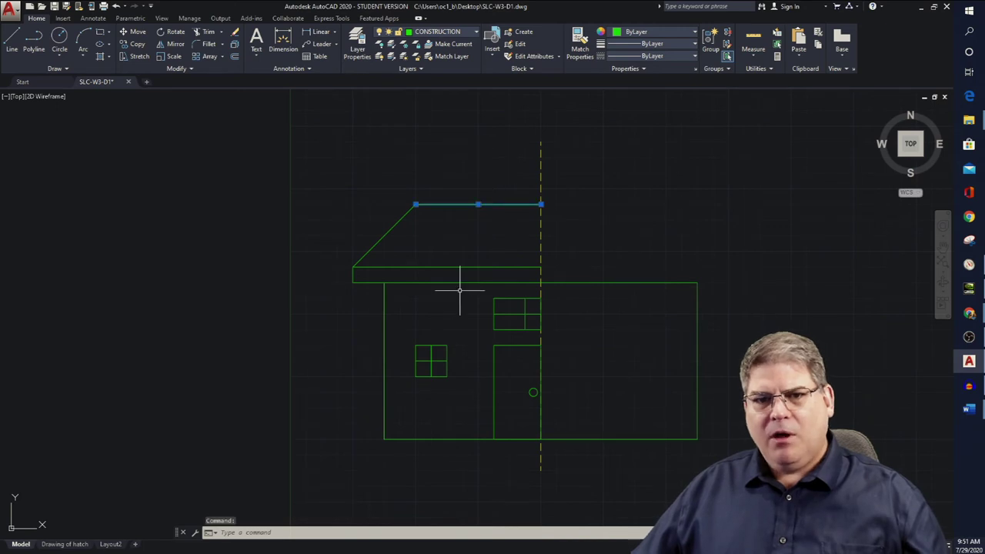
{"action": "key", "text": "Escape"}
{"action": "key", "text": "Escape"}
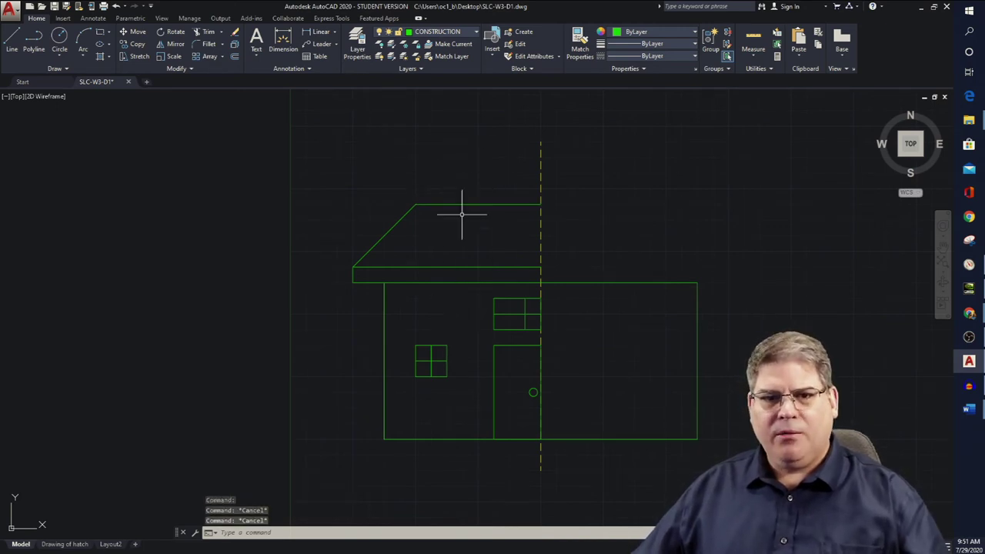
{"action": "left_click", "coordinate": [472, 204]}
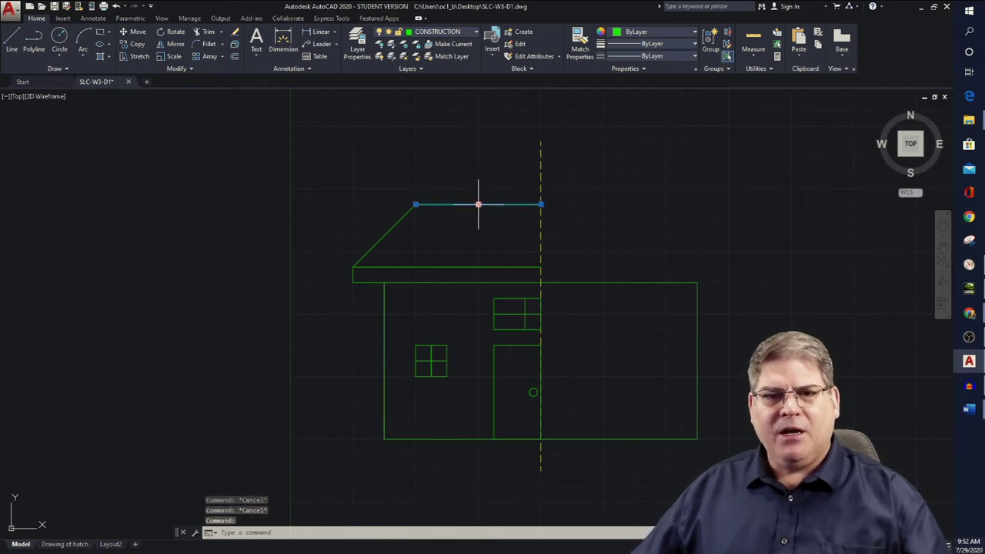
Grip-stretch the roof top line's midpoint slightly lower and snap the sloped roof line's upper end onto it.
{"action": "left_click", "coordinate": [478, 204]}
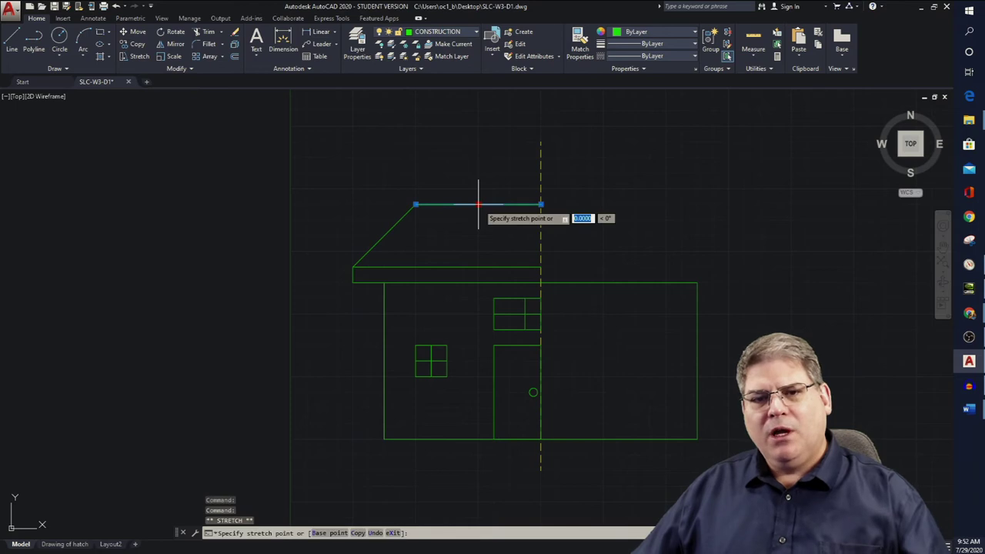
{"action": "left_click", "coordinate": [479, 220]}
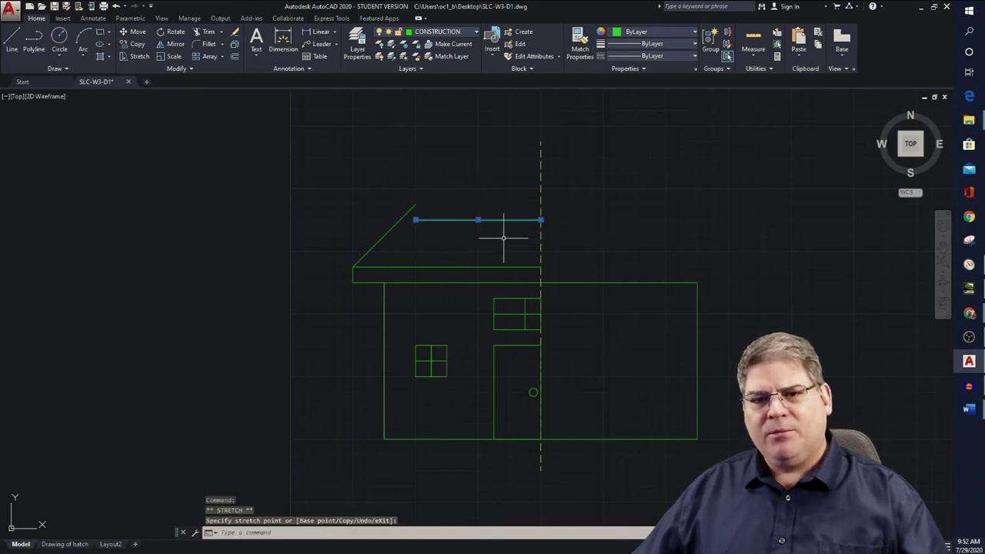
{"action": "left_click", "coordinate": [399, 220]}
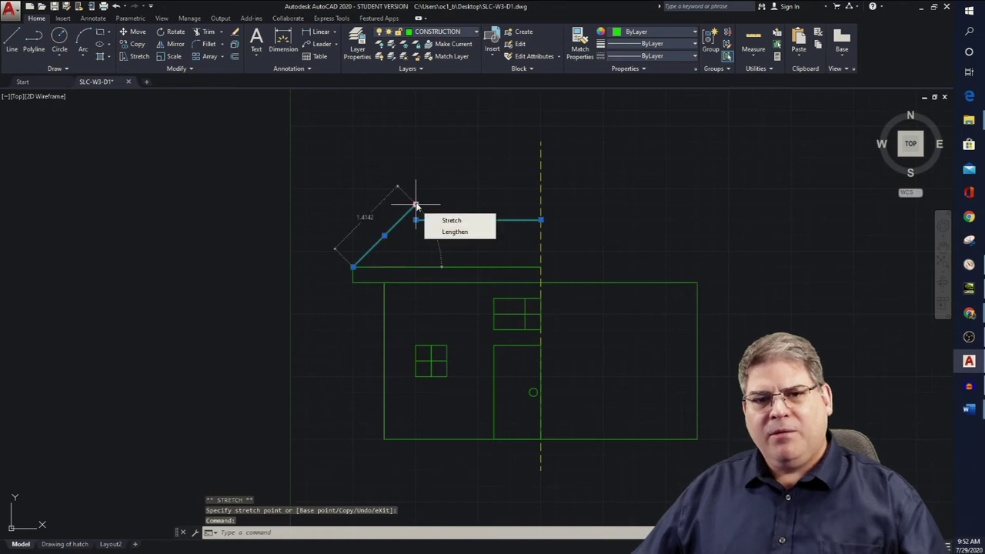
{"action": "left_click", "coordinate": [415, 204]}
{"action": "left_click", "coordinate": [416, 220]}
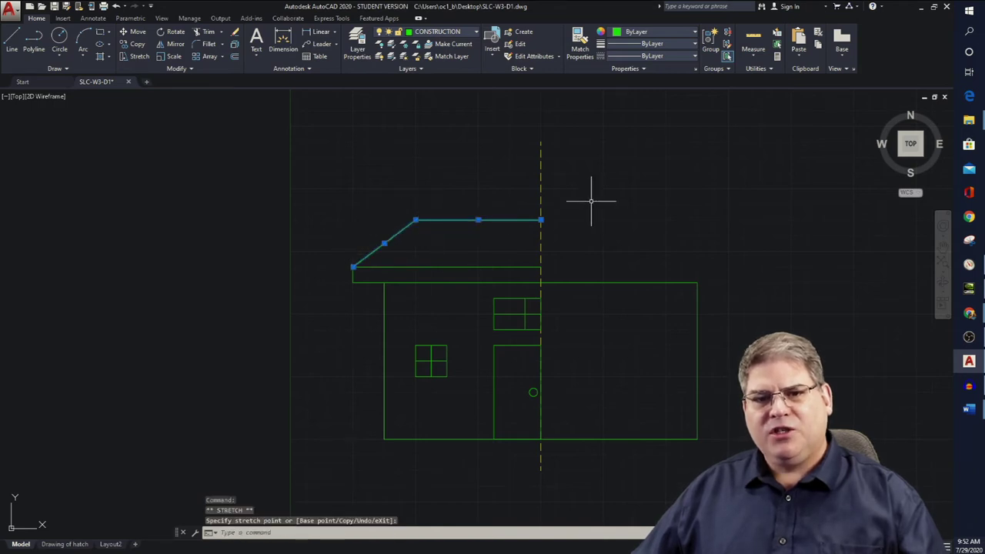
{"action": "key", "text": "Escape"}
{"action": "key", "text": "Escape"}
{"action": "key", "text": "Escape"}
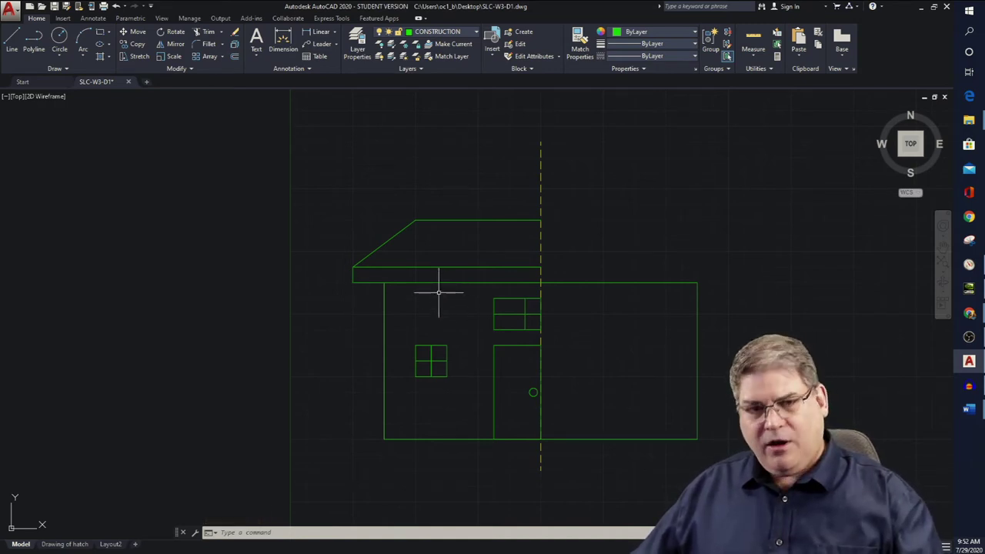
Mirror the window-selected left half about two centerline points, keeping the source objects.
{"action": "left_click", "coordinate": [175, 45]}
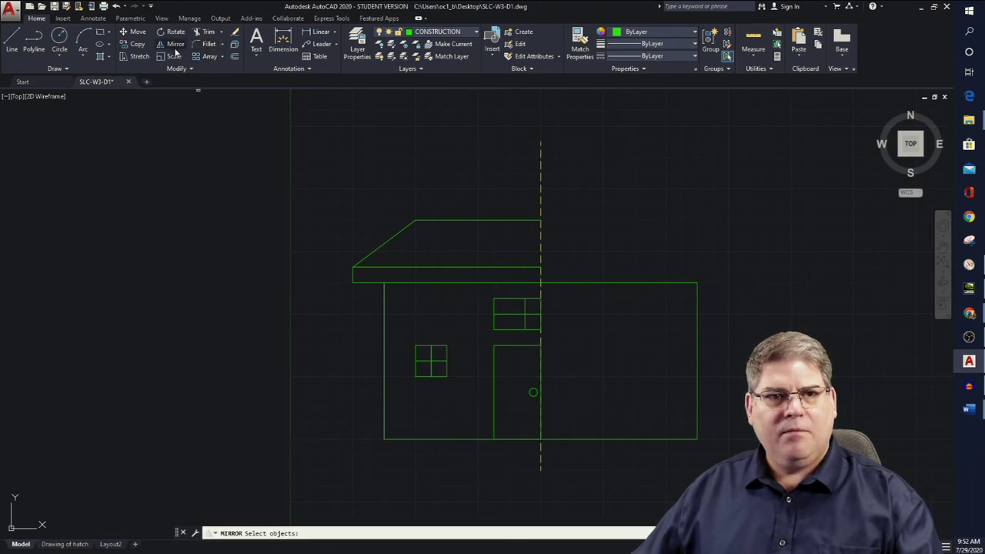
{"action": "left_click", "coordinate": [341, 173]}
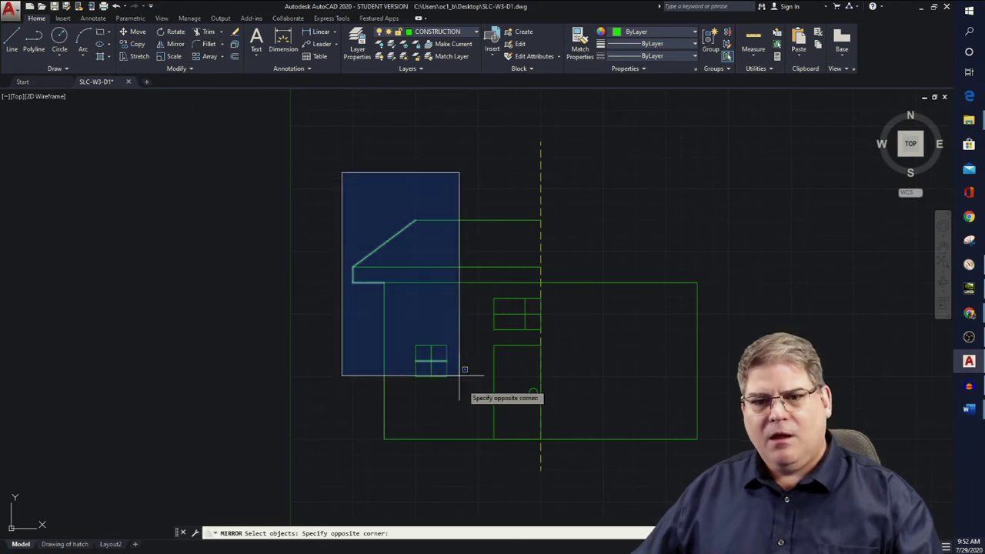
{"action": "left_click", "coordinate": [554, 445]}
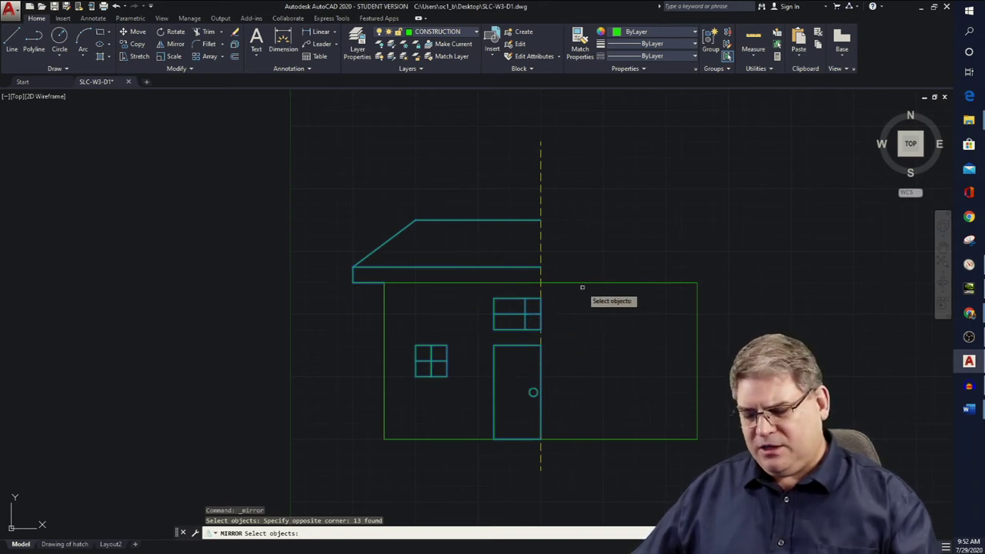
{"action": "key", "text": "Return"}
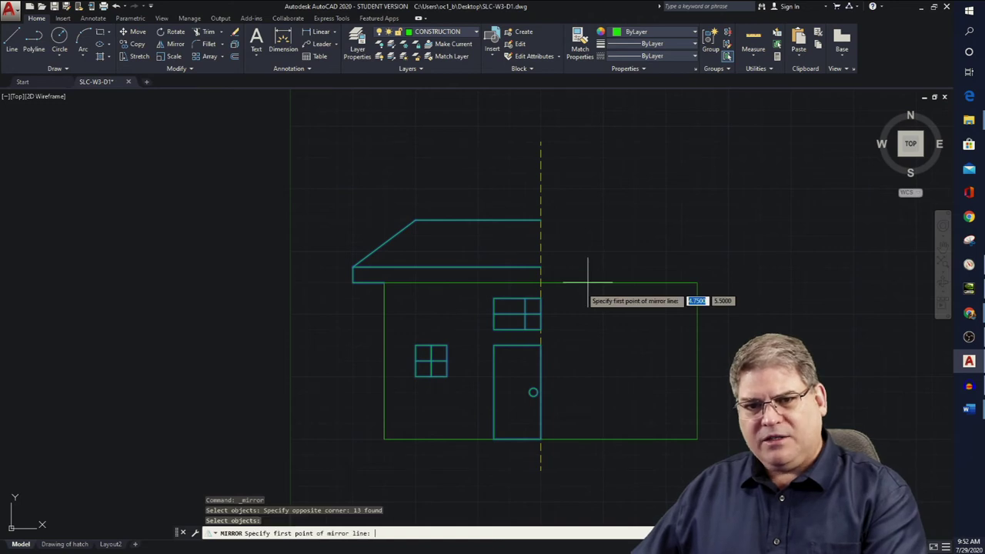
{"action": "left_click", "coordinate": [542, 464]}
{"action": "left_click", "coordinate": [541, 140]}
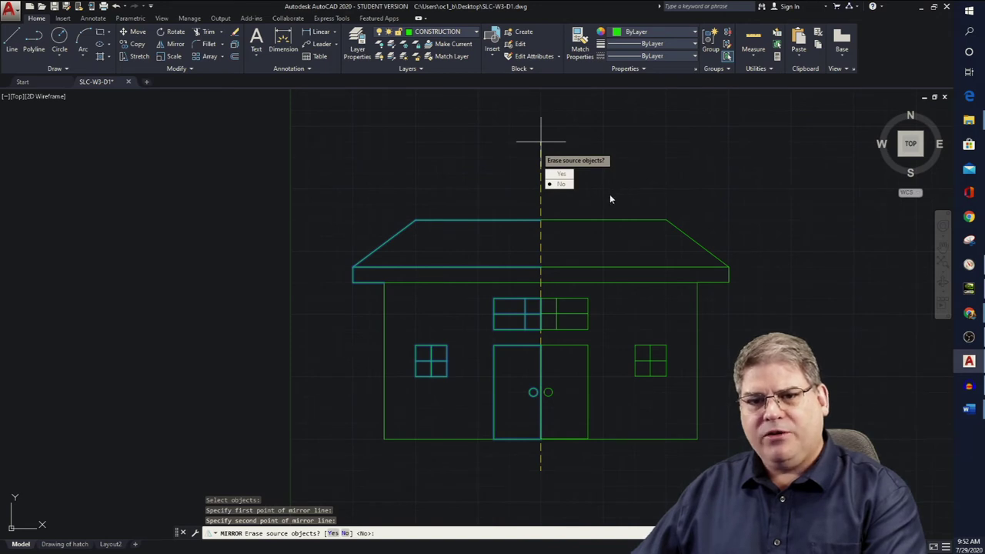
{"action": "key", "text": "Return"}
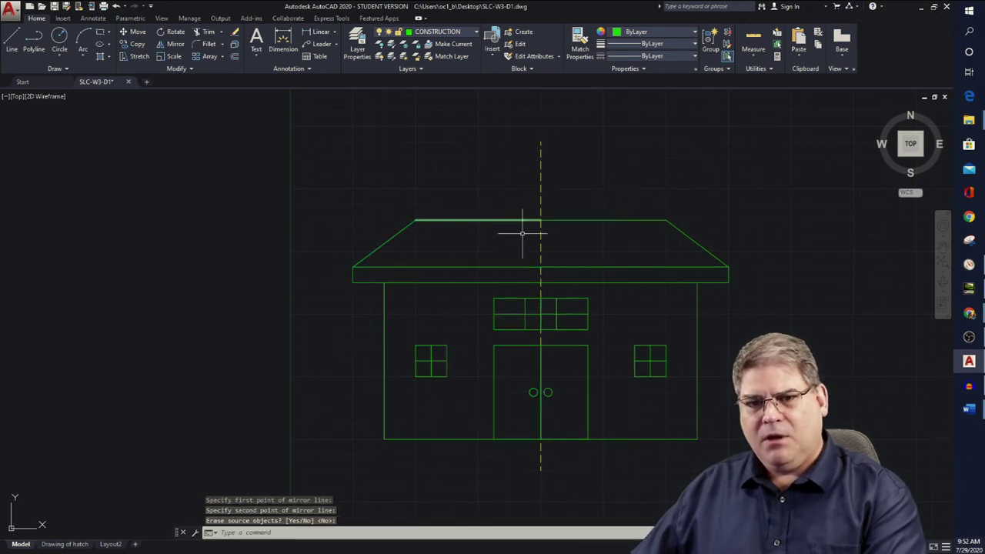
Zoom in on the upper window, try picking its right pane, then clear the selection.
{"action": "scroll", "coordinate": [527, 327], "scroll_direction": "up", "scroll_amount": 3}
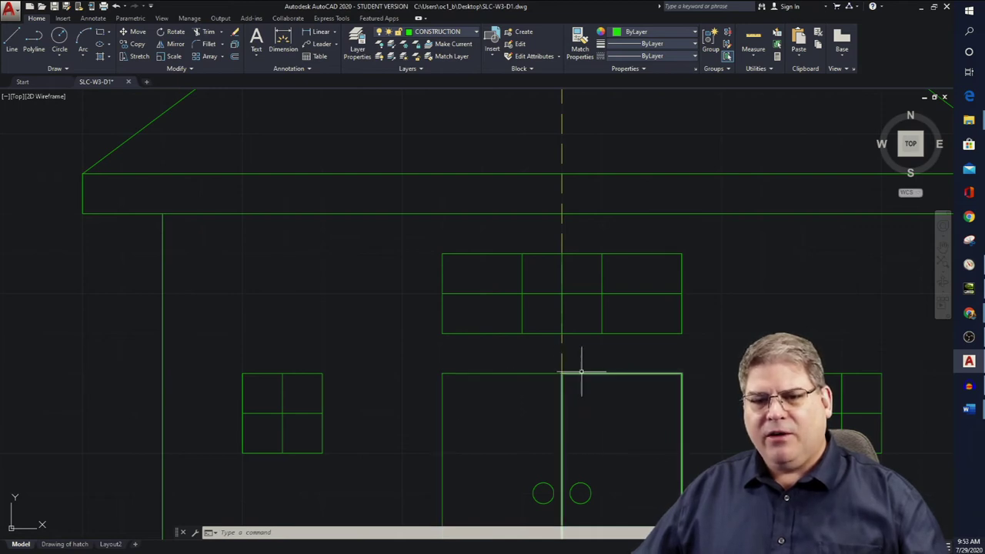
{"action": "scroll", "coordinate": [569, 314], "scroll_direction": "down", "scroll_amount": 2}
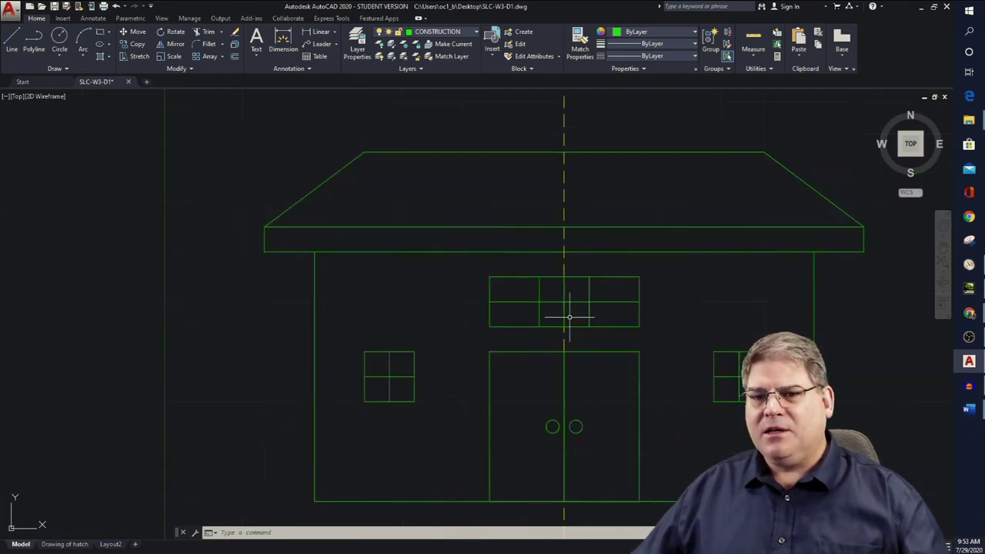
{"action": "scroll", "coordinate": [569, 312], "scroll_direction": "up", "scroll_amount": 2}
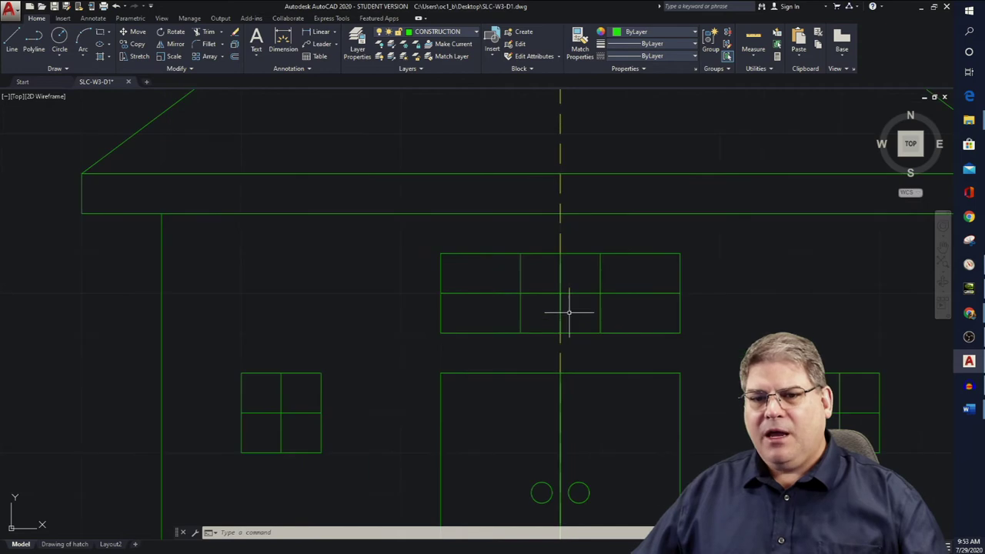
{"action": "left_click", "coordinate": [593, 254]}
{"action": "key", "text": "Escape"}
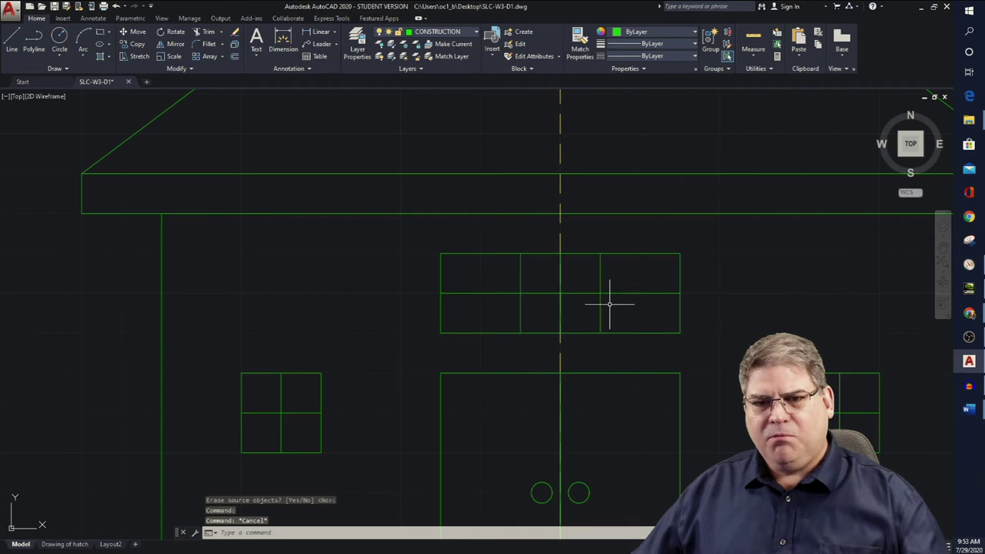
{"action": "key", "text": "Escape"}
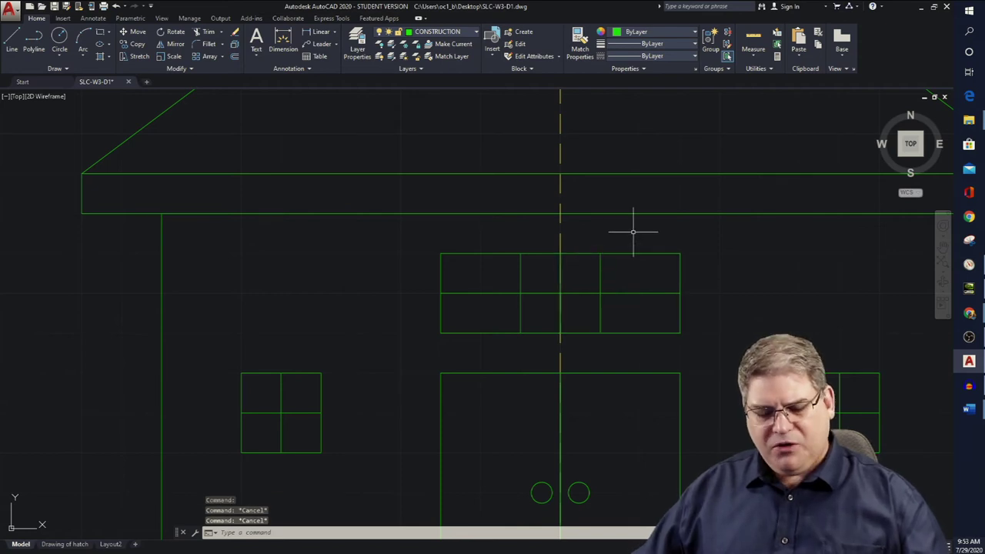
Cancel the Explode started with X and expand the Modify panel's extra tools.
{"action": "type", "text": "x"}
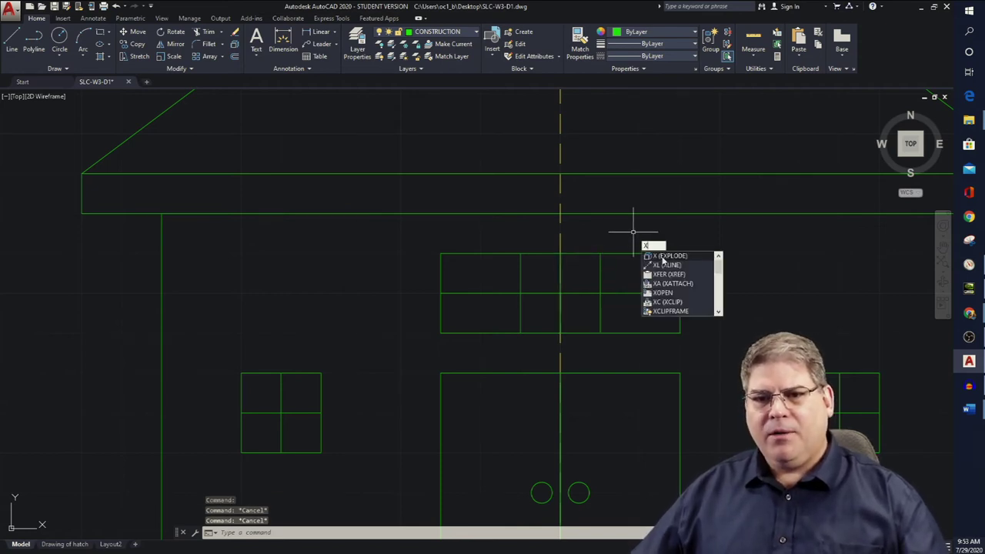
{"action": "left_click", "coordinate": [699, 257]}
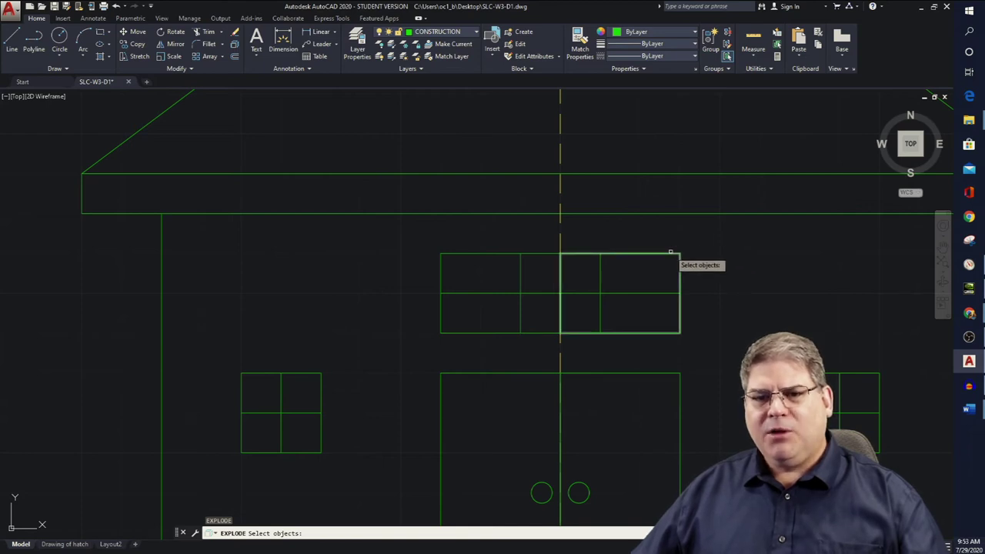
{"action": "key", "text": "Escape"}
{"action": "key", "text": "Escape"}
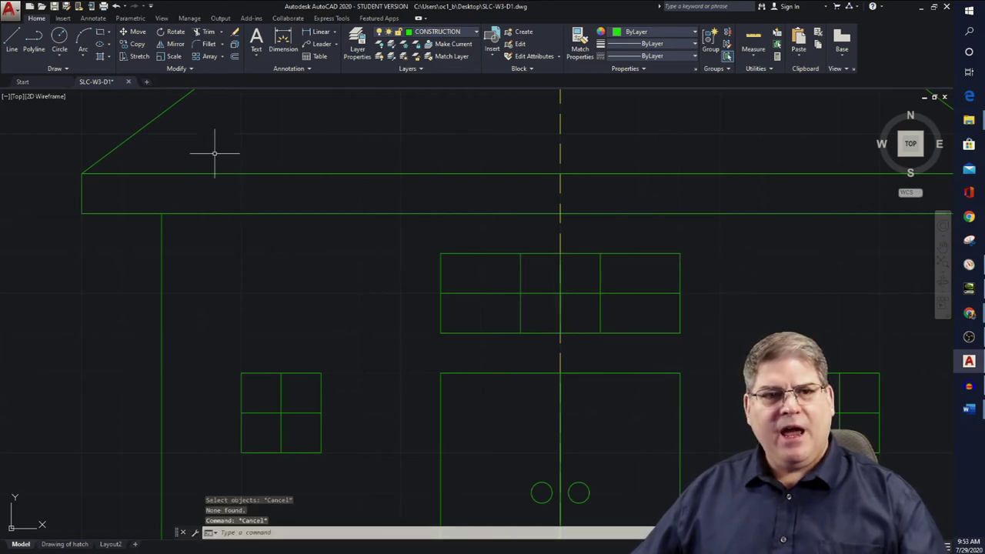
{"action": "left_click", "coordinate": [187, 70]}
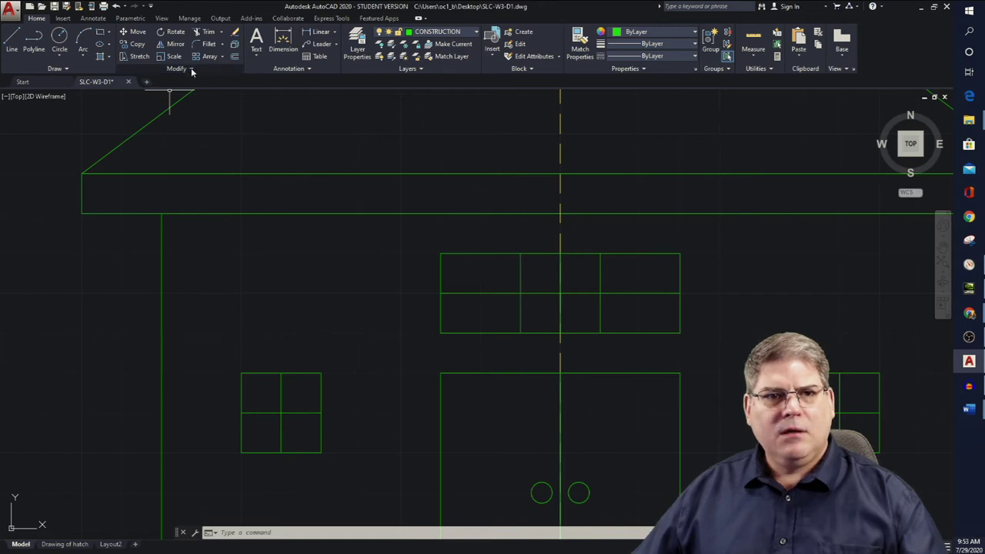
Explode the right and left halves of the upper window into separate lines.
{"action": "left_click", "coordinate": [235, 46]}
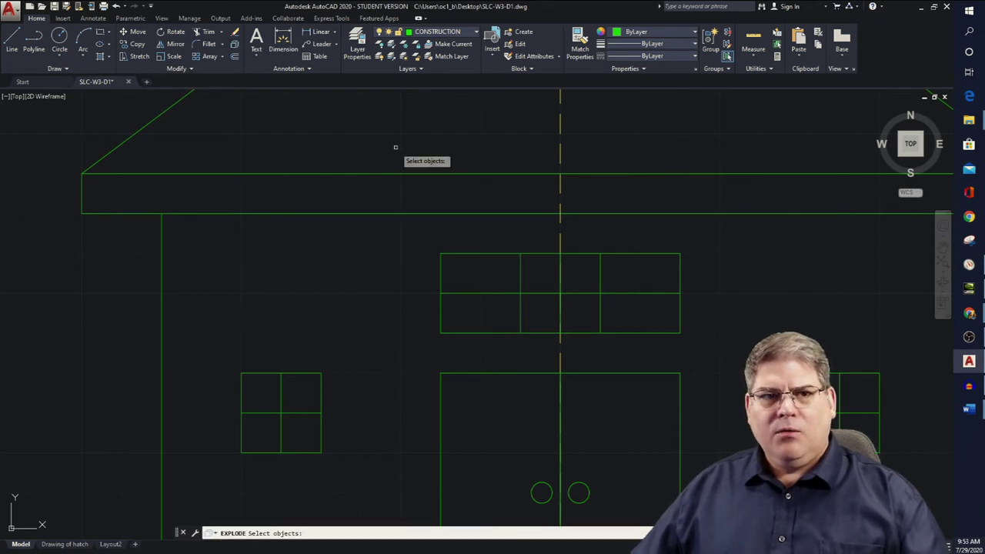
{"action": "left_click", "coordinate": [612, 332]}
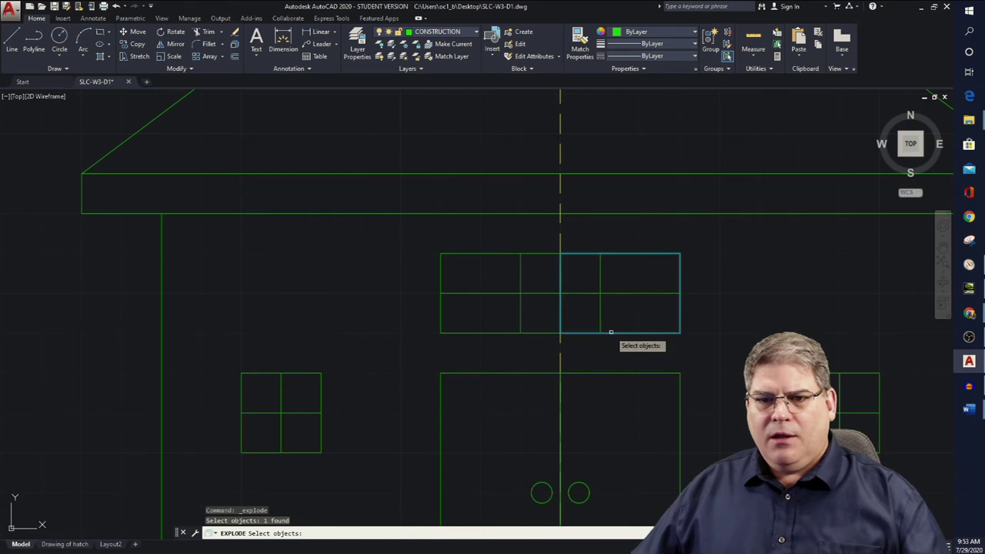
{"action": "left_click", "coordinate": [512, 334]}
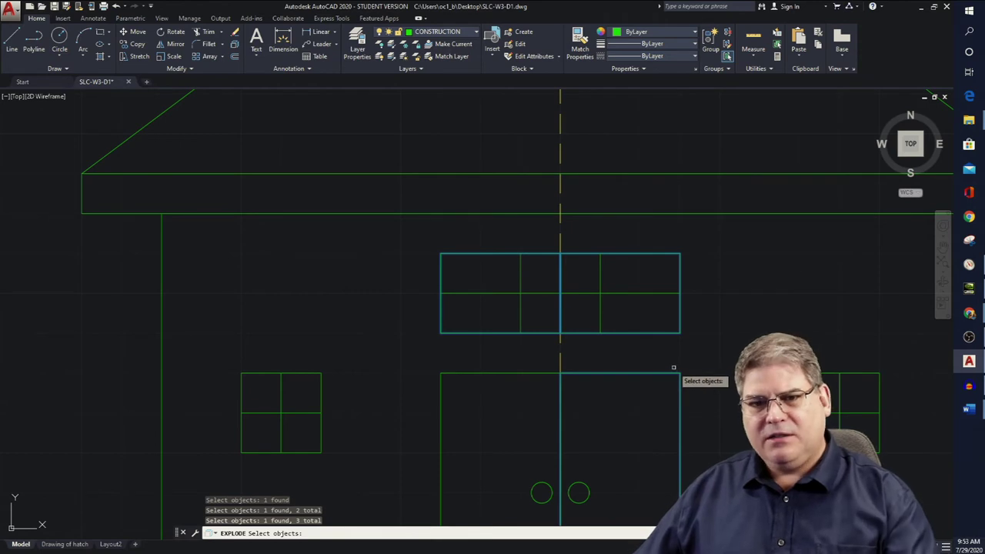
{"action": "key", "text": "Return"}
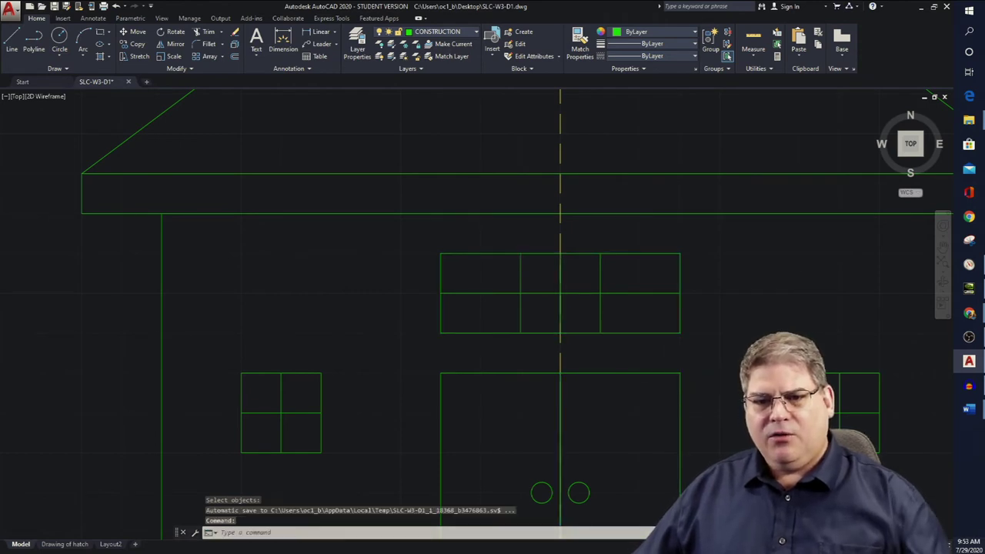
Box-select the window's overlapping middle lines, abandon a second Explode, and start Erase instead.
{"action": "scroll", "coordinate": [668, 376], "scroll_direction": "down", "scroll_amount": 3}
{"action": "scroll", "coordinate": [679, 398], "scroll_direction": "up", "scroll_amount": 3}
{"action": "middle_click_drag", "start_coordinate": [679, 398], "coordinate": [682, 340]}
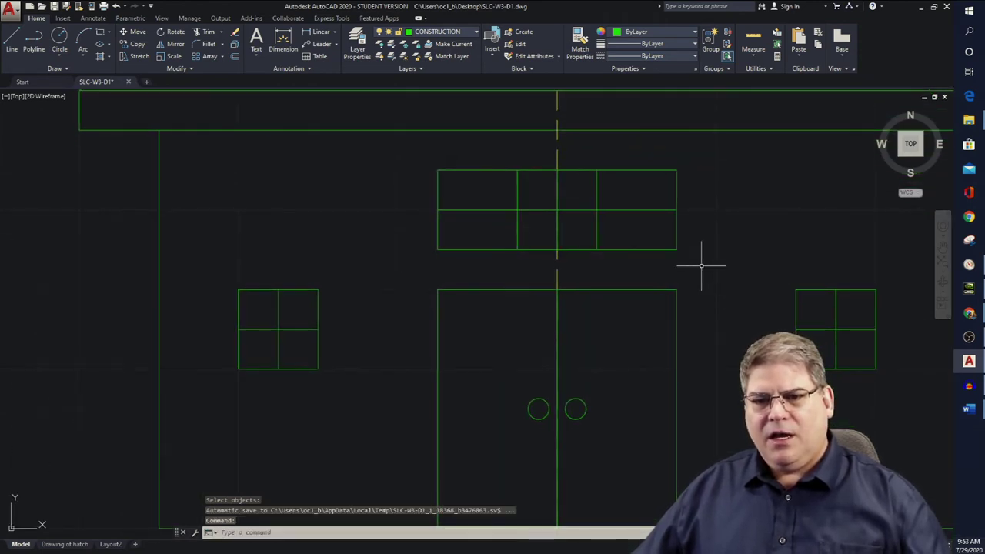
{"action": "left_click", "coordinate": [545, 155]}
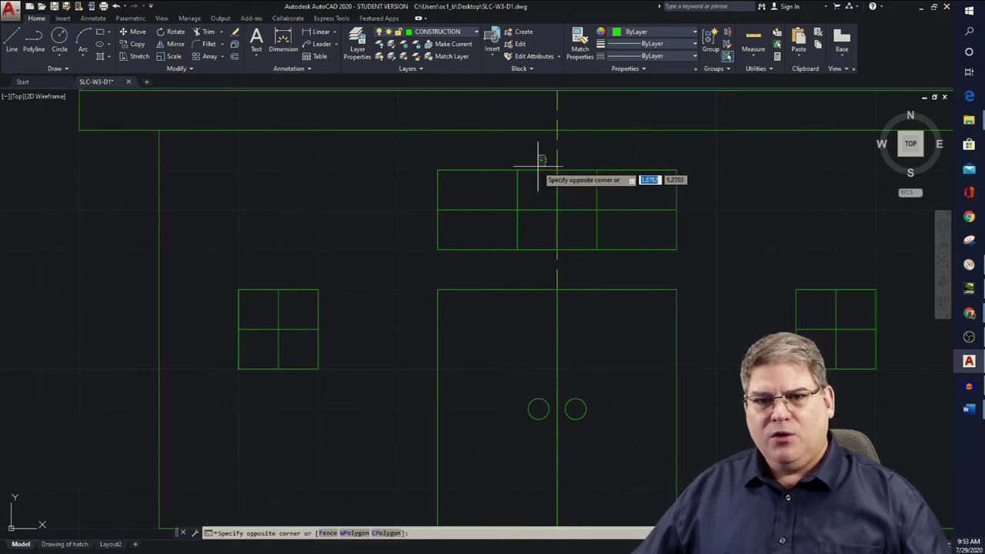
{"action": "left_click", "coordinate": [574, 274]}
{"action": "type", "text": "x"}
{"action": "key", "text": "Return"}
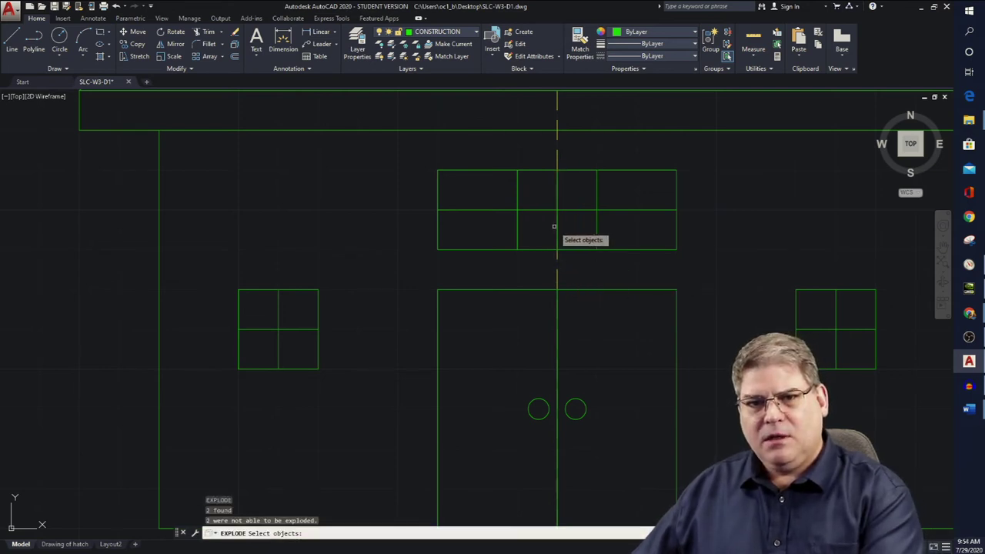
{"action": "left_click", "coordinate": [537, 150]}
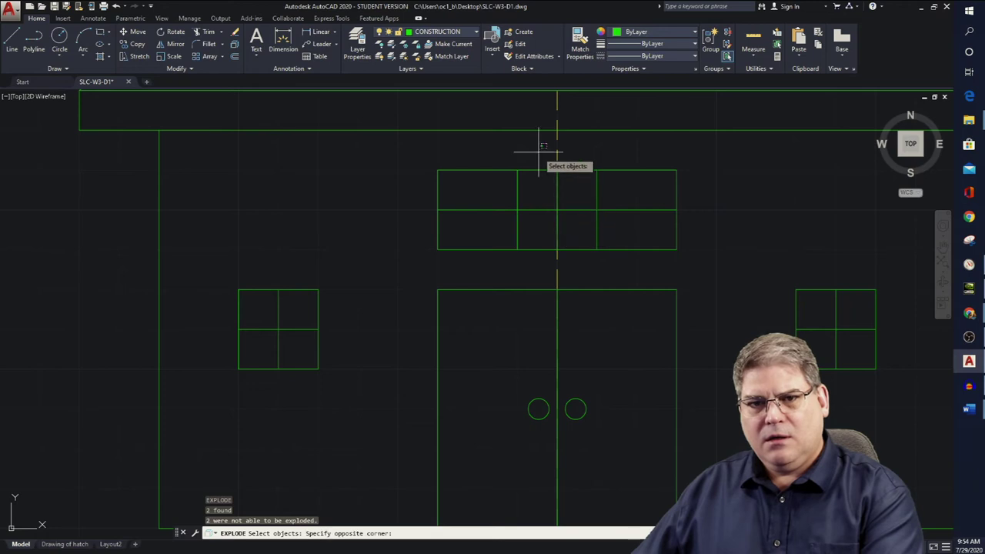
{"action": "left_click", "coordinate": [582, 287]}
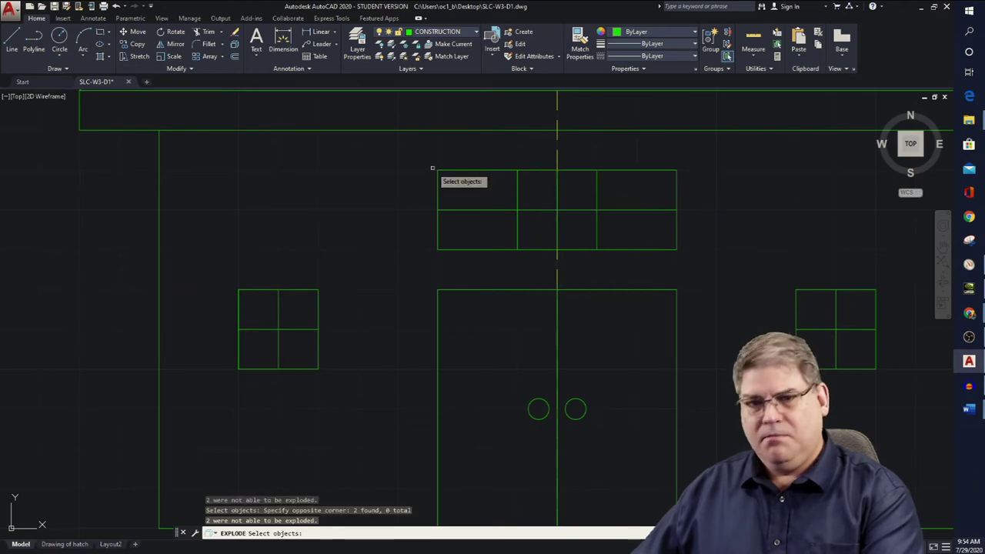
{"action": "key", "text": "Escape"}
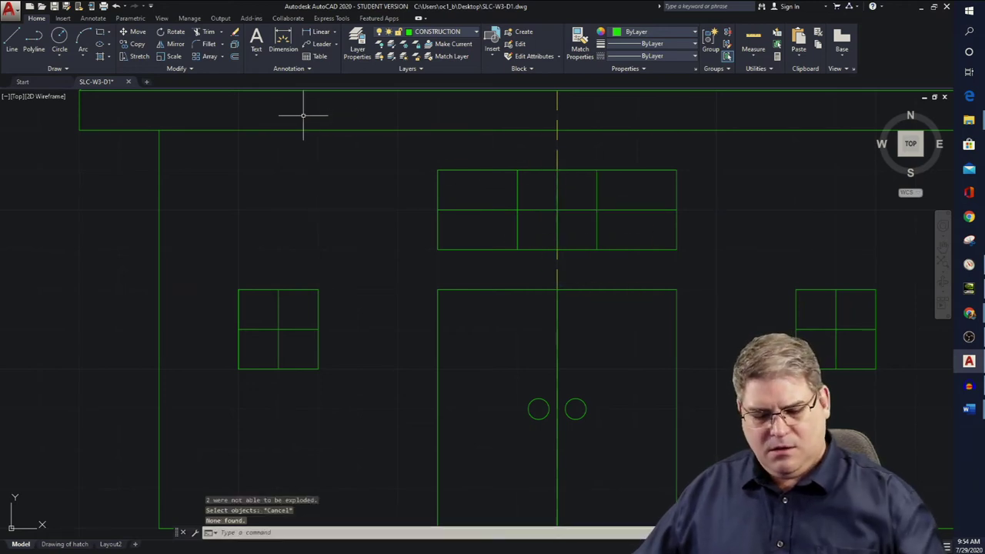
{"action": "key", "text": "Return"}
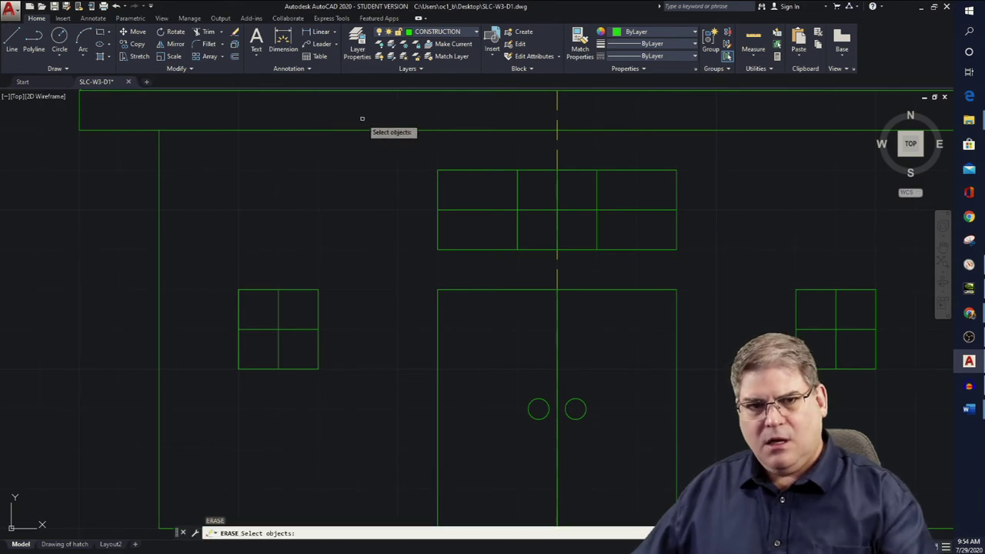
Erase the duplicate middle lines of the upper window.
{"action": "left_click", "coordinate": [539, 152]}
{"action": "left_click", "coordinate": [582, 260]}
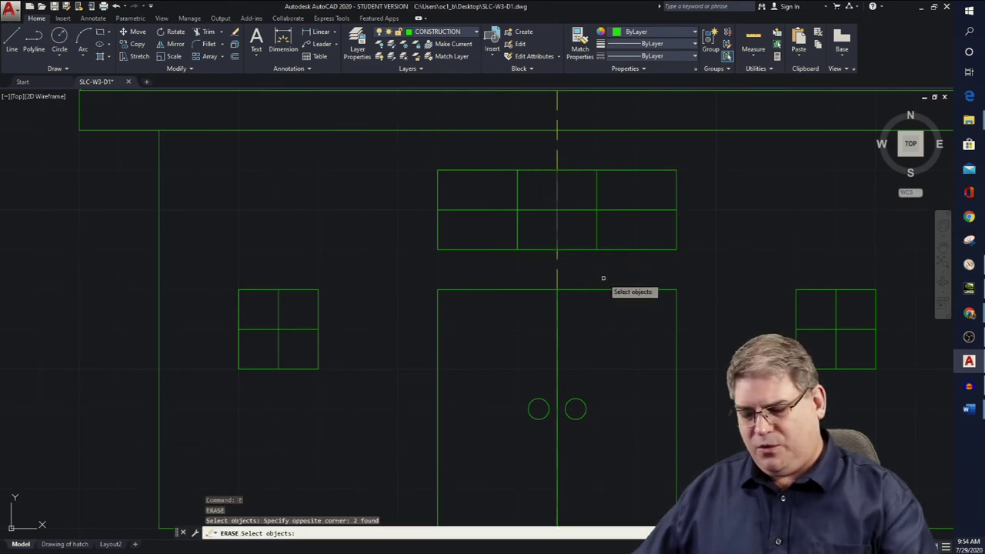
{"action": "key", "text": "Return"}
Erase the duplicate vertical line down the middle of the double door.
{"action": "middle_click_drag", "start_coordinate": [608, 285], "coordinate": [614, 223]}
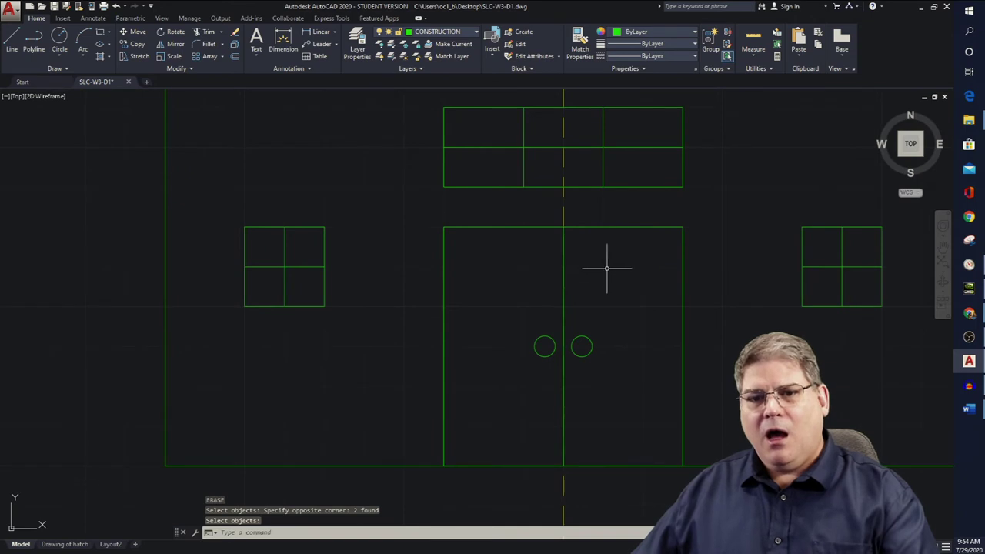
{"action": "key", "text": "Return"}
{"action": "left_click", "coordinate": [556, 215]}
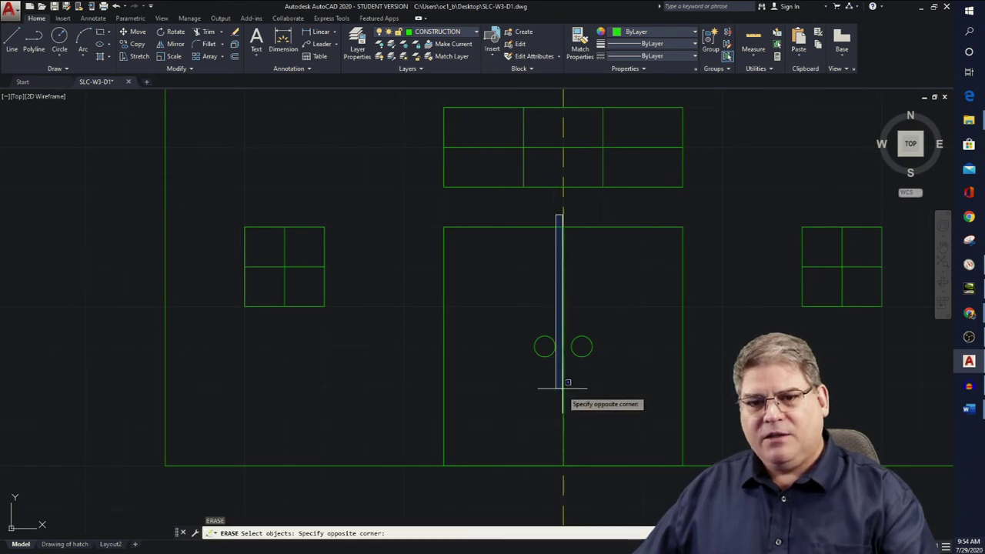
{"action": "left_click", "coordinate": [571, 480]}
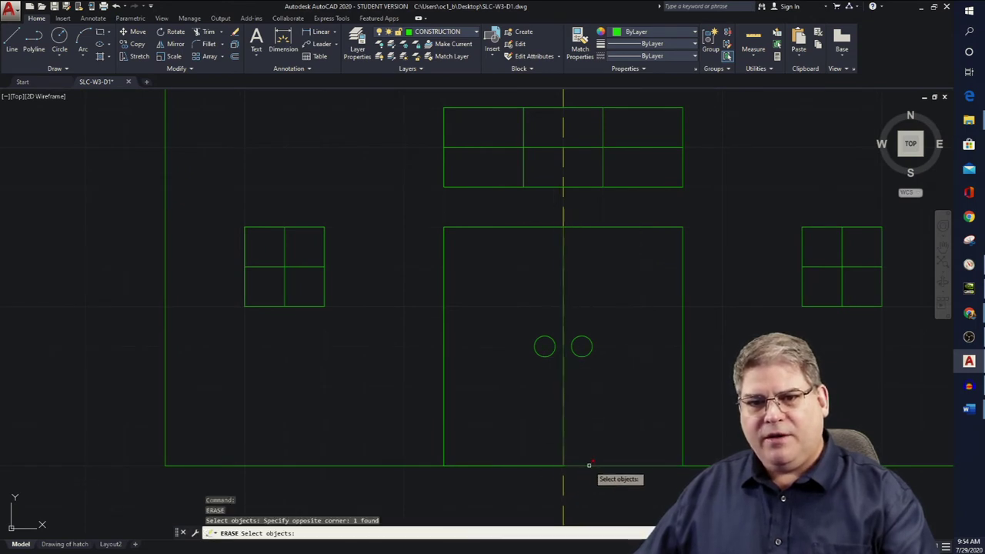
{"action": "key", "text": "Return"}
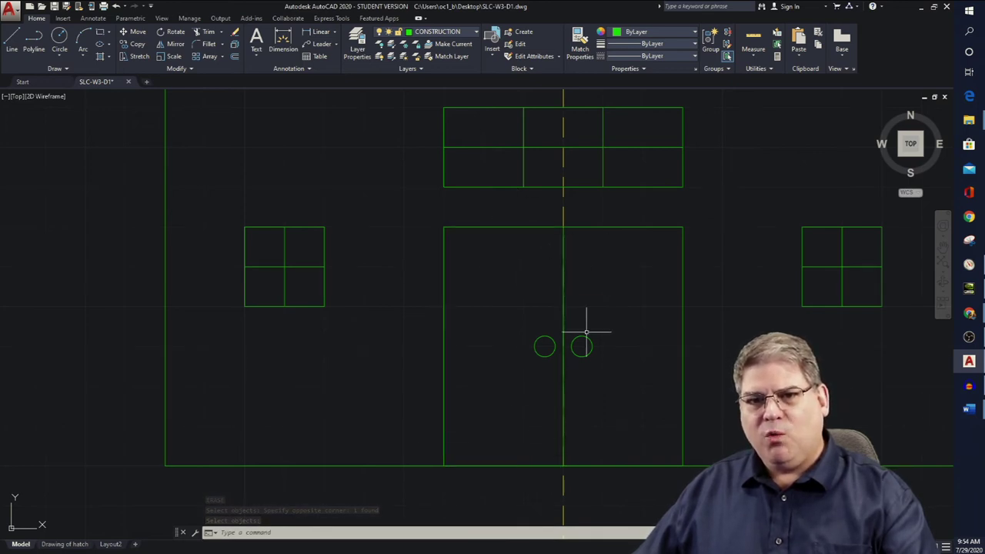
{"action": "scroll", "coordinate": [594, 258], "scroll_direction": "down", "scroll_amount": 4}
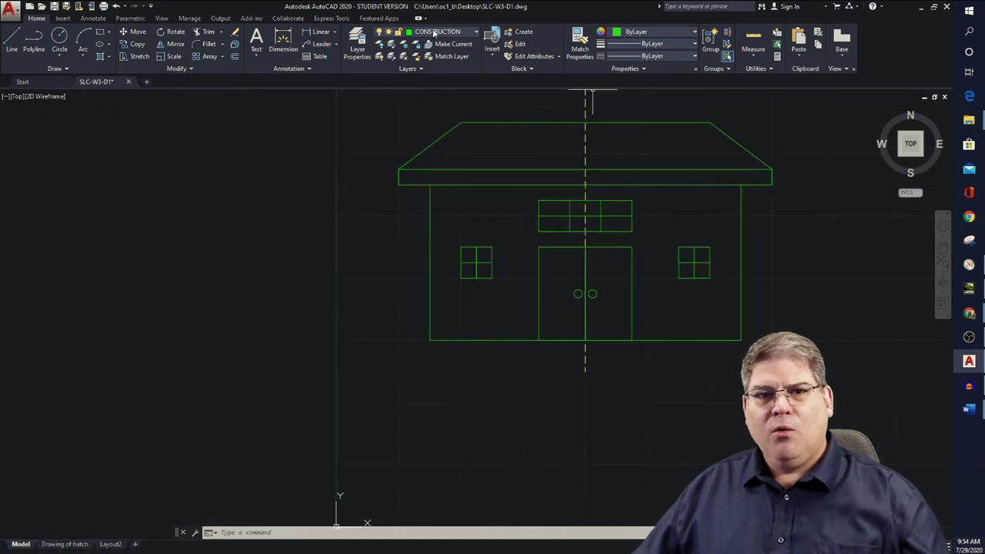
{"action": "left_click", "coordinate": [475, 34]}
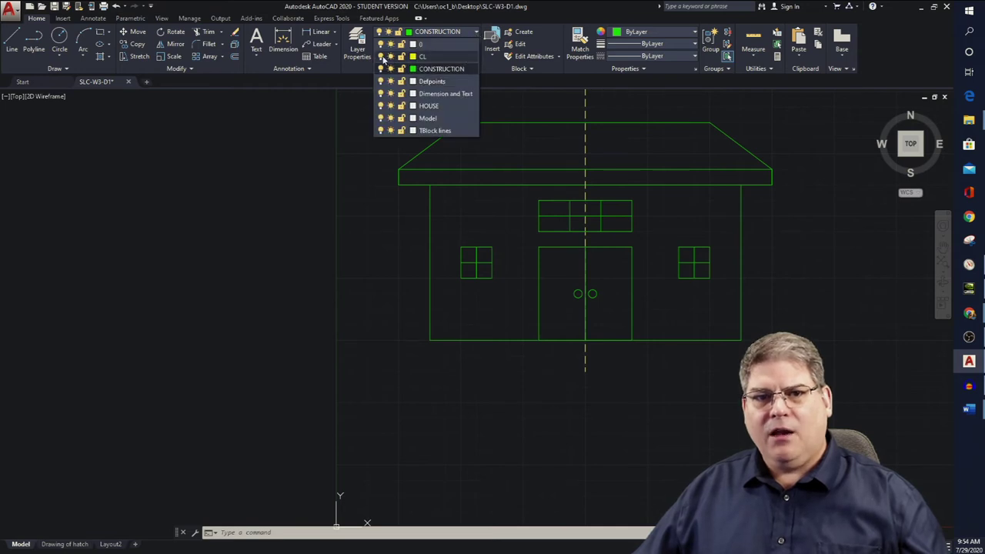
{"action": "left_click", "coordinate": [380, 57]}
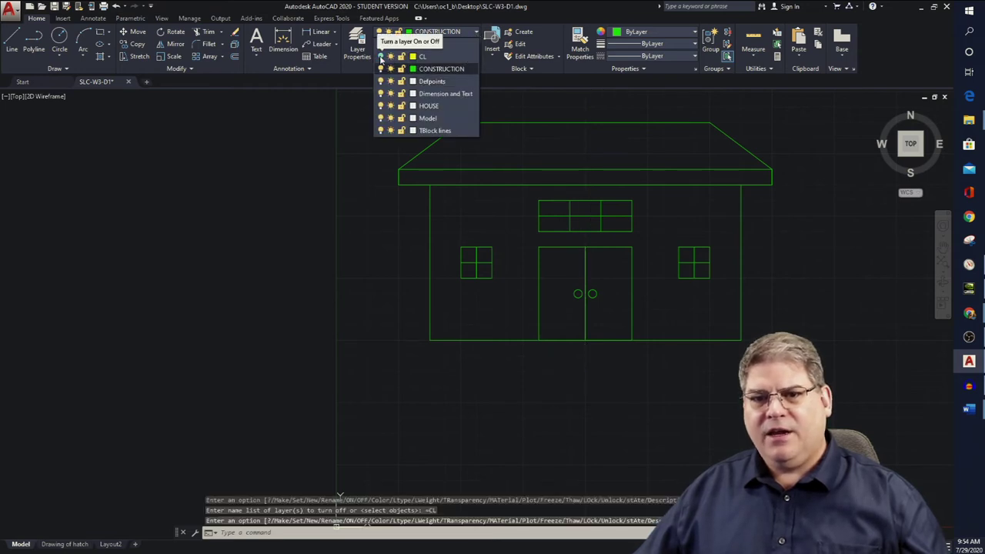
{"action": "left_click", "coordinate": [380, 57]}
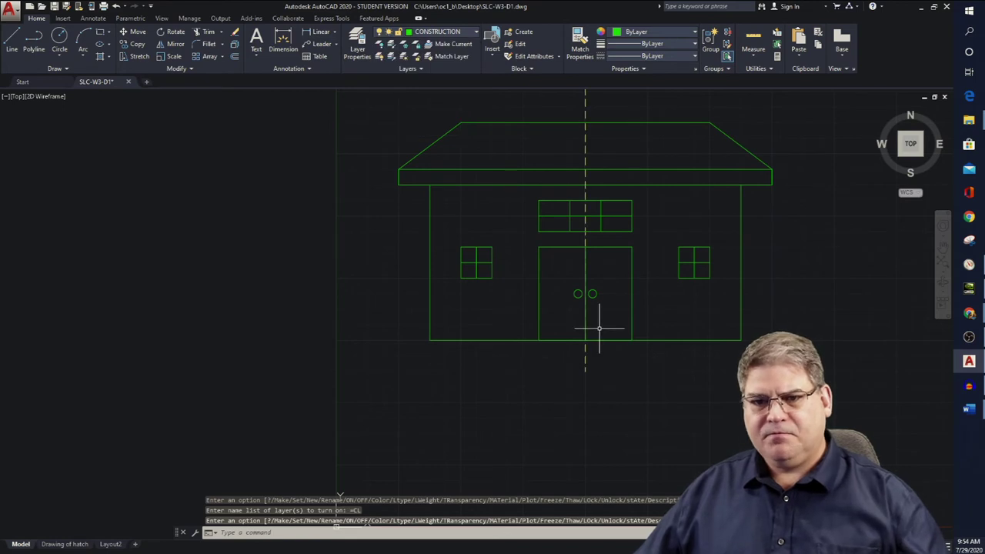
{"action": "middle_click_drag", "start_coordinate": [569, 258], "coordinate": [609, 298]}
{"action": "key", "text": "Escape"}
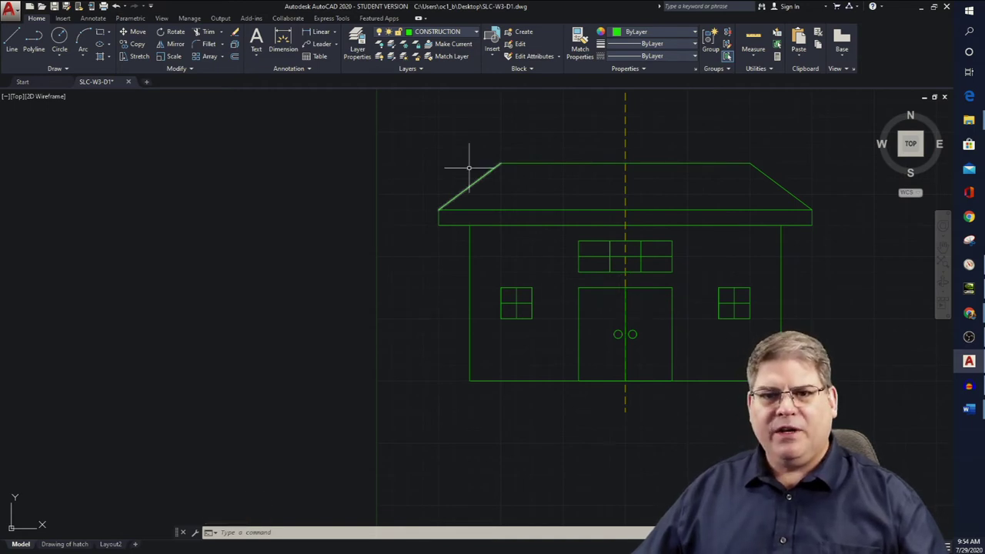
Window-select all the house linework and put it on the white HOUSE layer.
{"action": "left_click", "coordinate": [418, 132]}
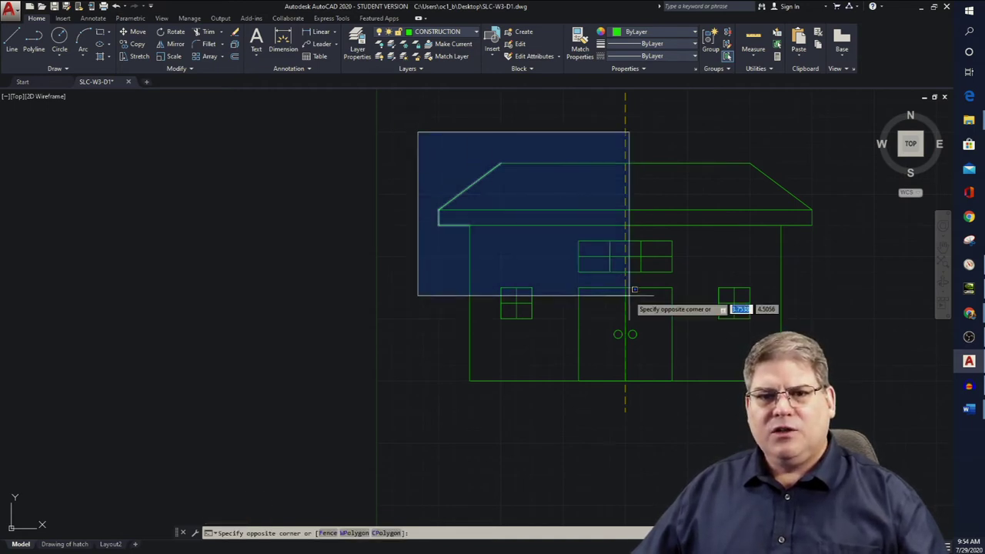
{"action": "left_click", "coordinate": [842, 391]}
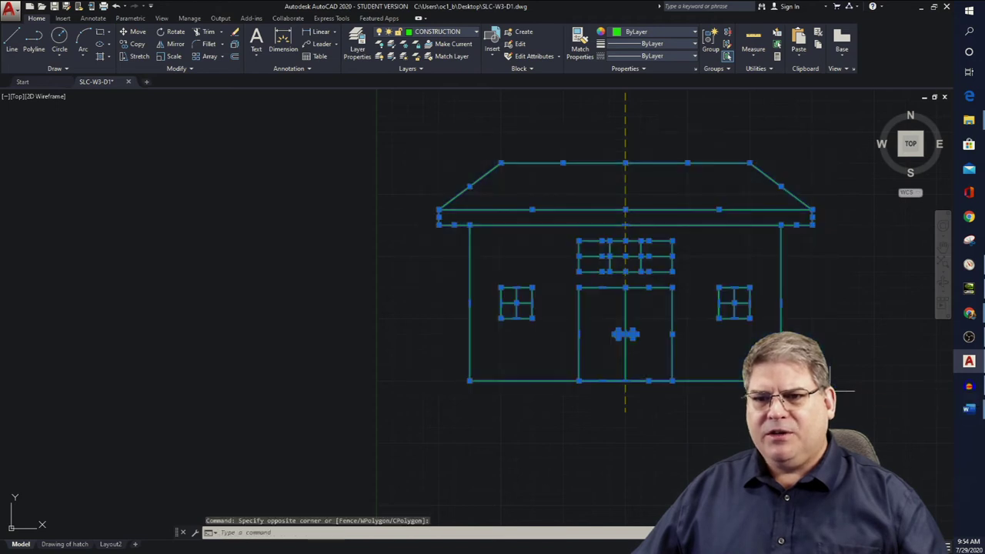
{"action": "left_click", "coordinate": [467, 35]}
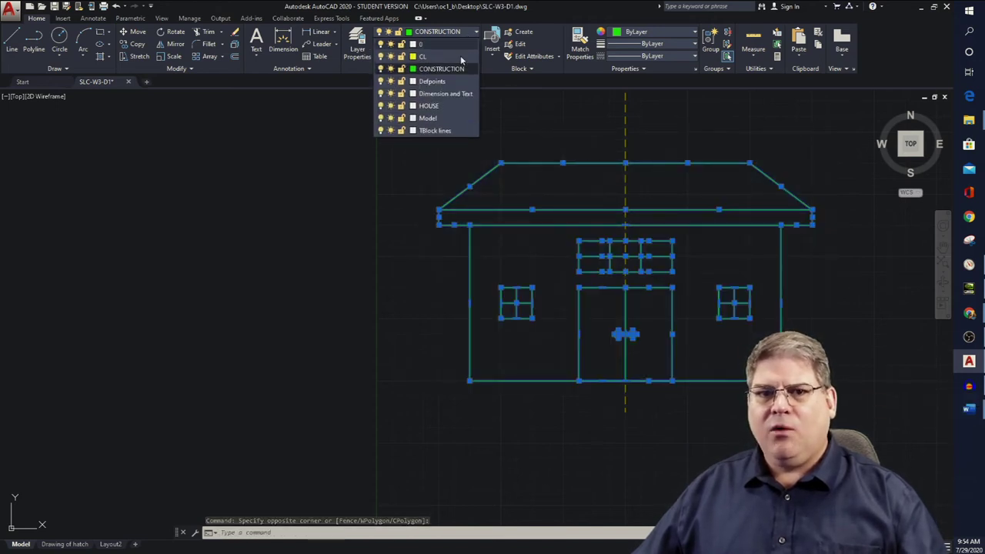
{"action": "left_click", "coordinate": [444, 107]}
{"action": "key", "text": "Escape"}
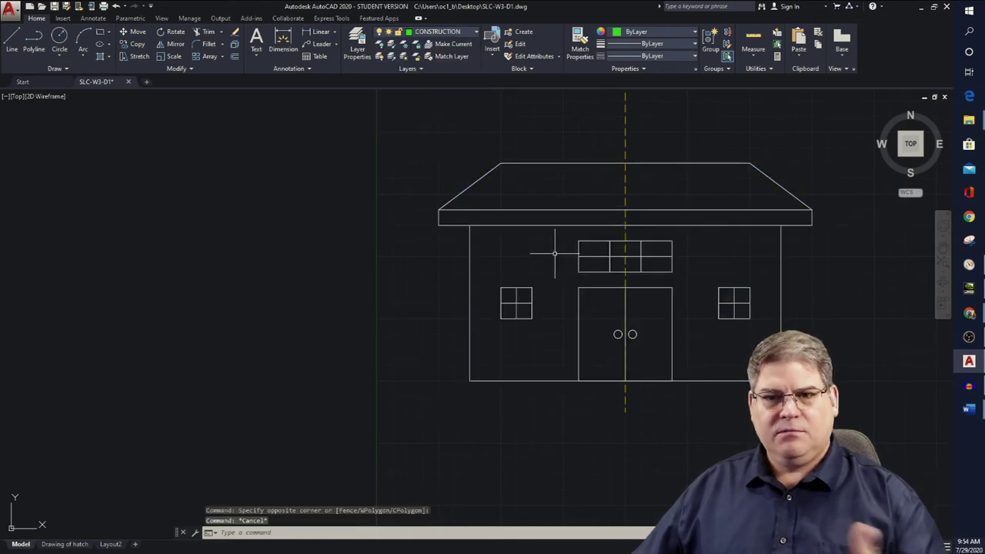
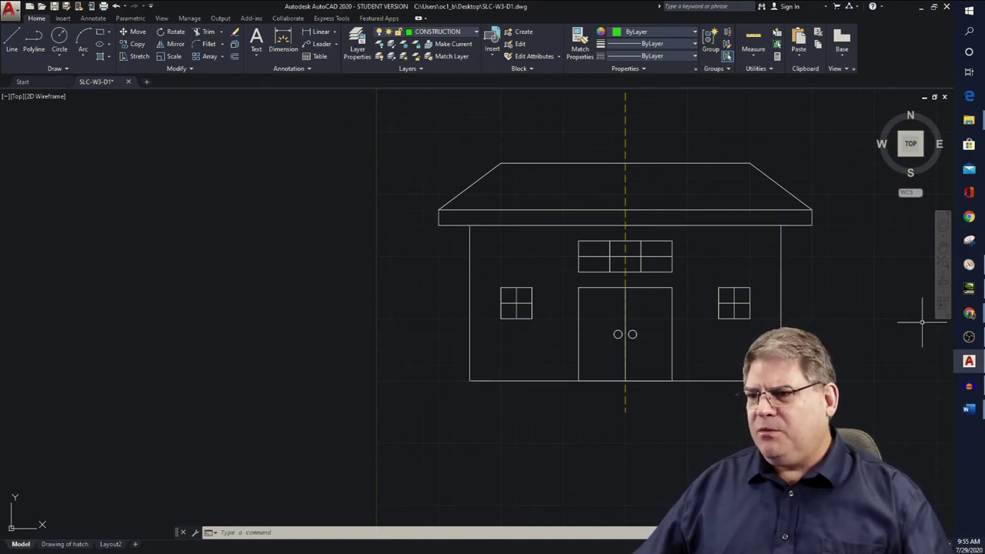
Check the exercise's reference drawing, then zoom to the house's lower-left wall corner.
{"action": "left_click", "coordinate": [969, 409]}
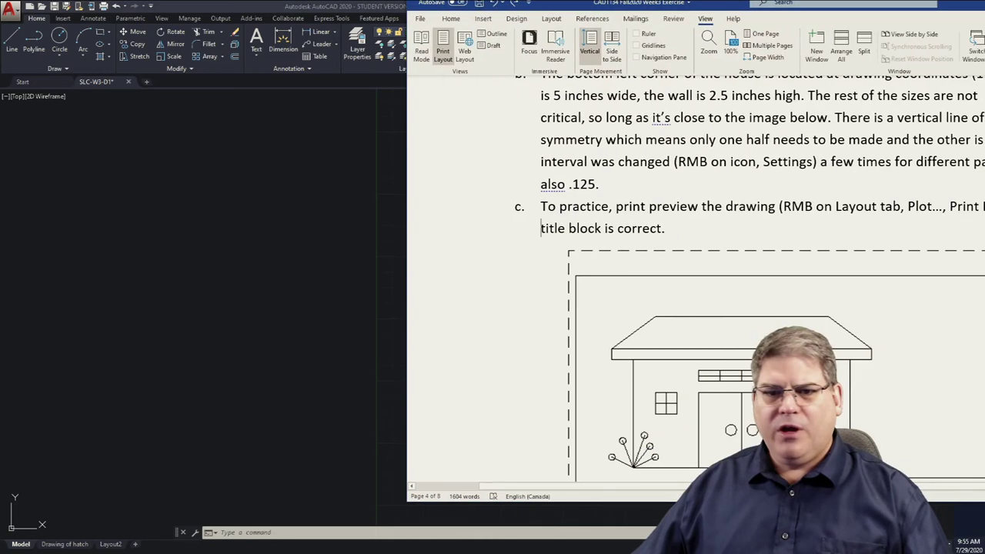
{"action": "scroll", "coordinate": [429, 440], "scroll_direction": "up", "scroll_amount": 3, "text": "ctrl"}
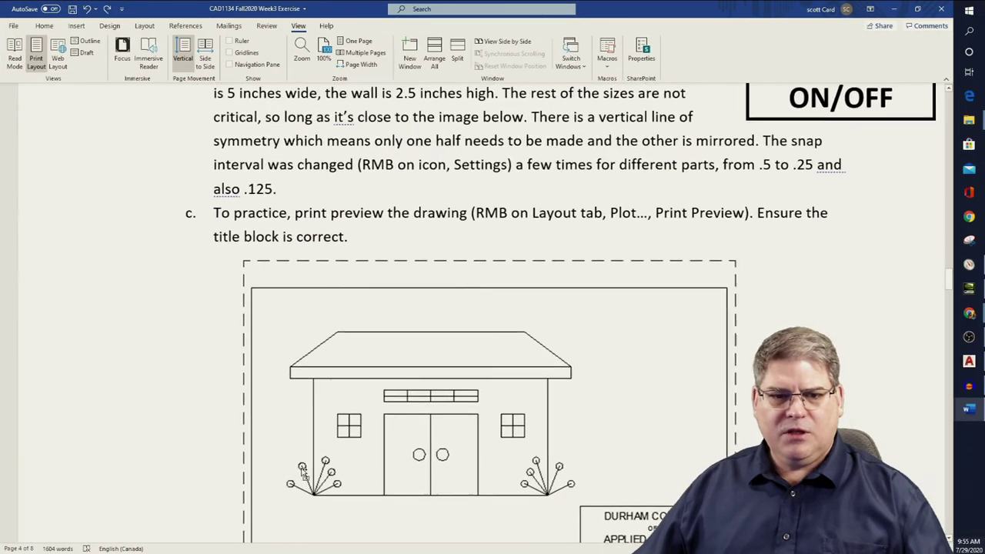
{"action": "scroll", "coordinate": [428, 440], "scroll_direction": "down", "scroll_amount": 5}
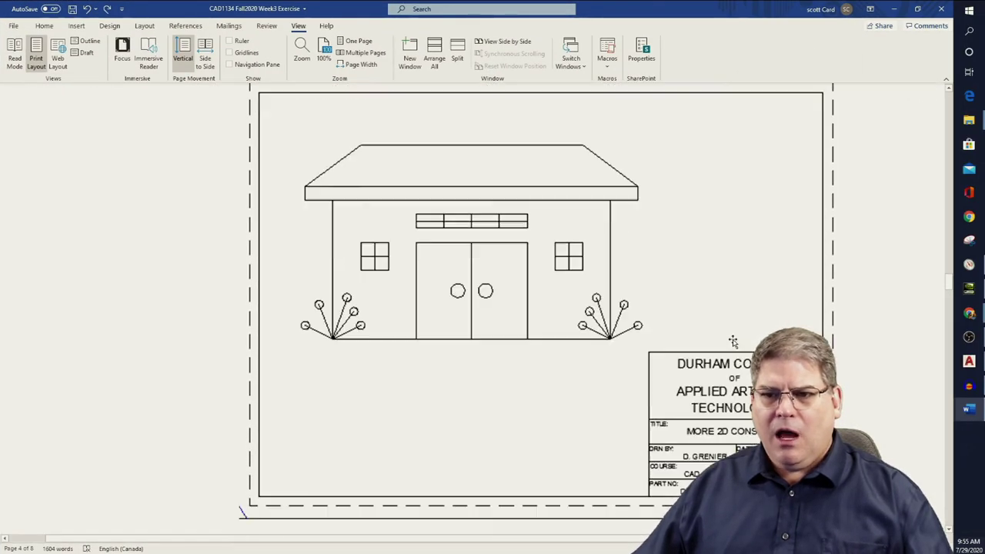
{"action": "scroll", "coordinate": [302, 184], "scroll_direction": "up", "scroll_amount": 2, "text": "ctrl"}
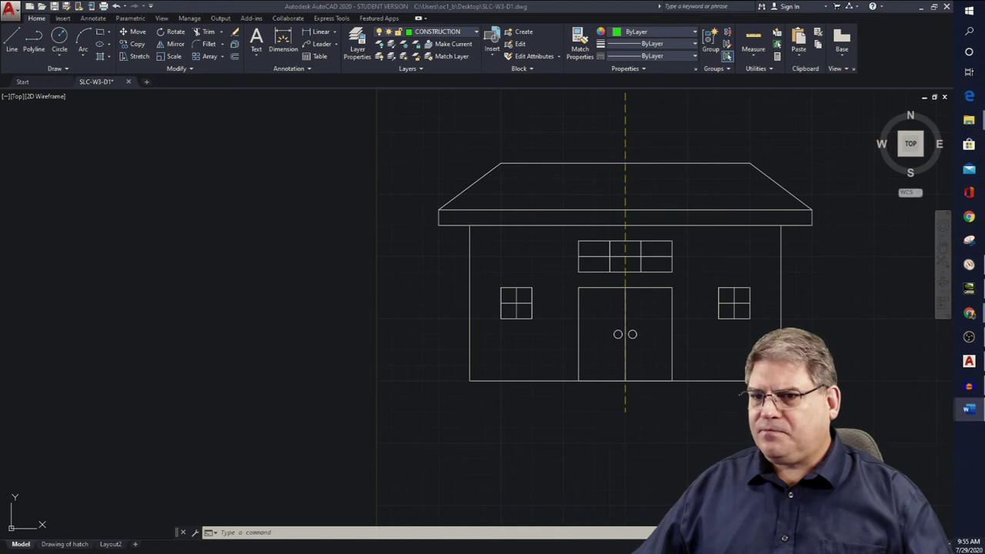
{"action": "scroll", "coordinate": [477, 381], "scroll_direction": "up", "scroll_amount": 6}
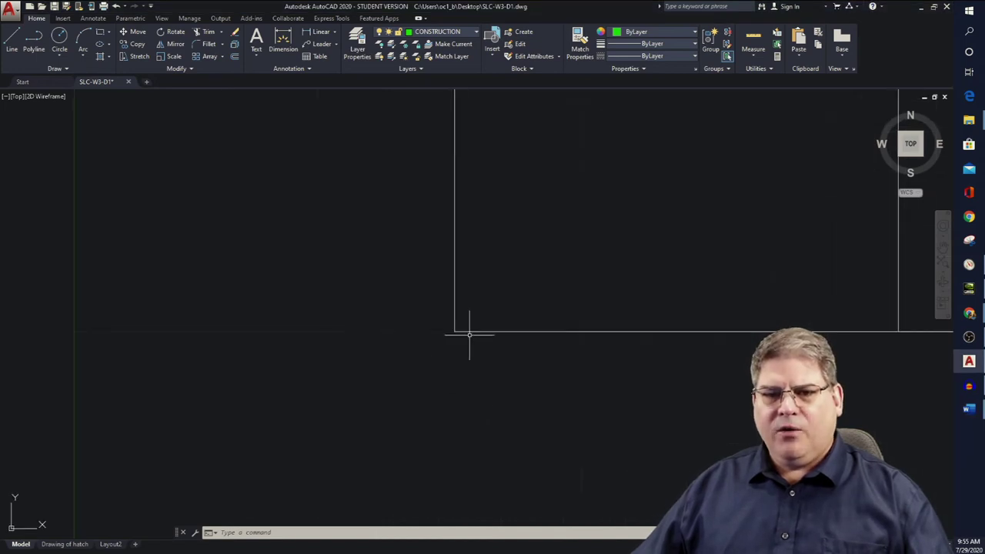
{"action": "scroll", "coordinate": [496, 261], "scroll_direction": "down", "scroll_amount": 2}
{"action": "mouse_move", "coordinate": [562, 291]}
{"action": "middle_mouse_down"}
{"action": "mouse_move", "coordinate": [543, 261]}
{"action": "mouse_move", "coordinate": [458, 278]}
{"action": "middle_mouse_up"}
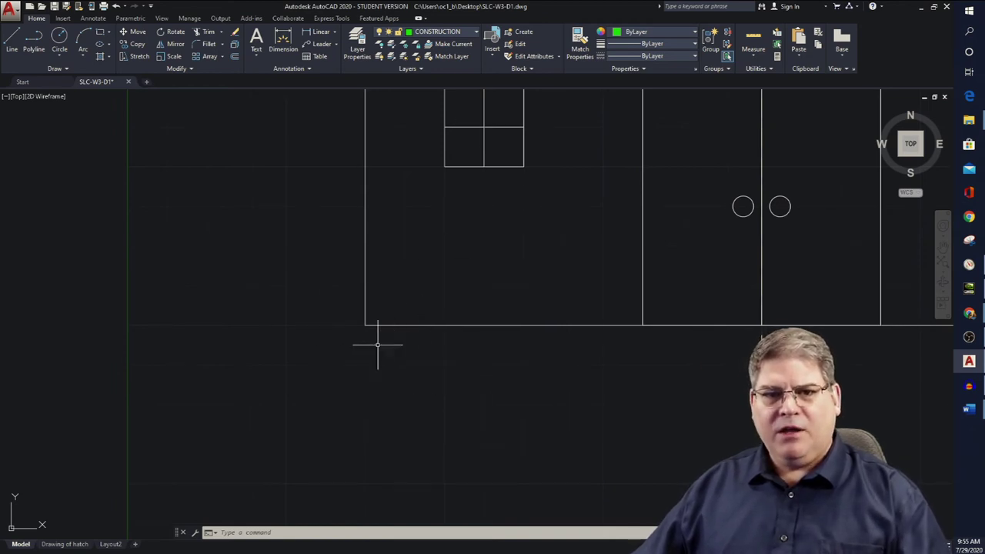
With snap off, draw two stems from the wall corner, one up-right and one to the right.
{"action": "key", "text": "Return"}
{"action": "left_click", "coordinate": [365, 324]}
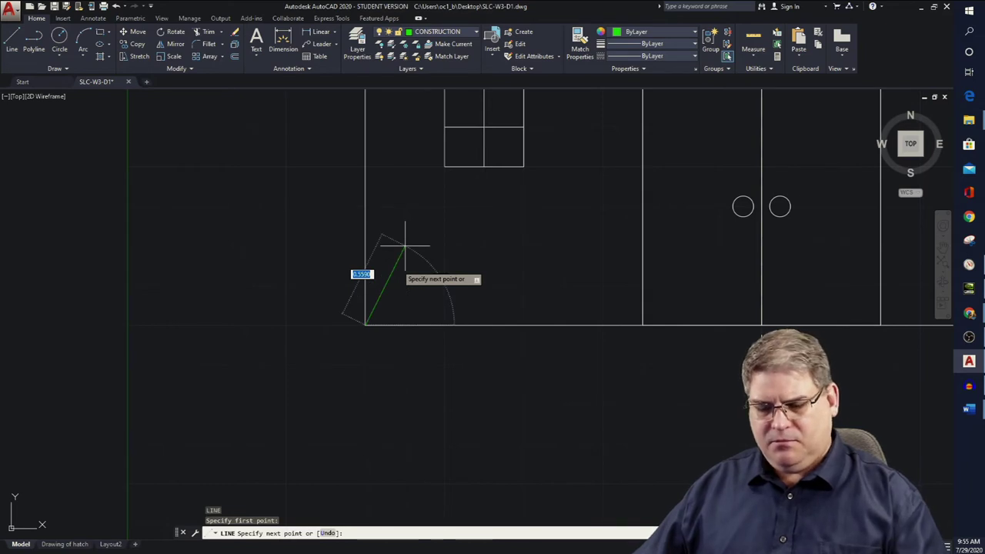
{"action": "key", "text": "F9"}
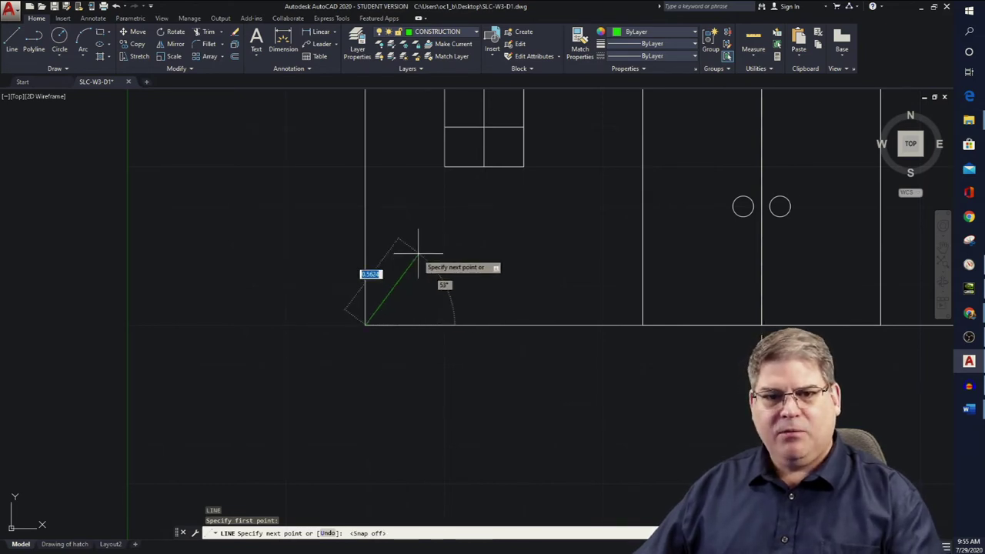
{"action": "left_click", "coordinate": [398, 240]}
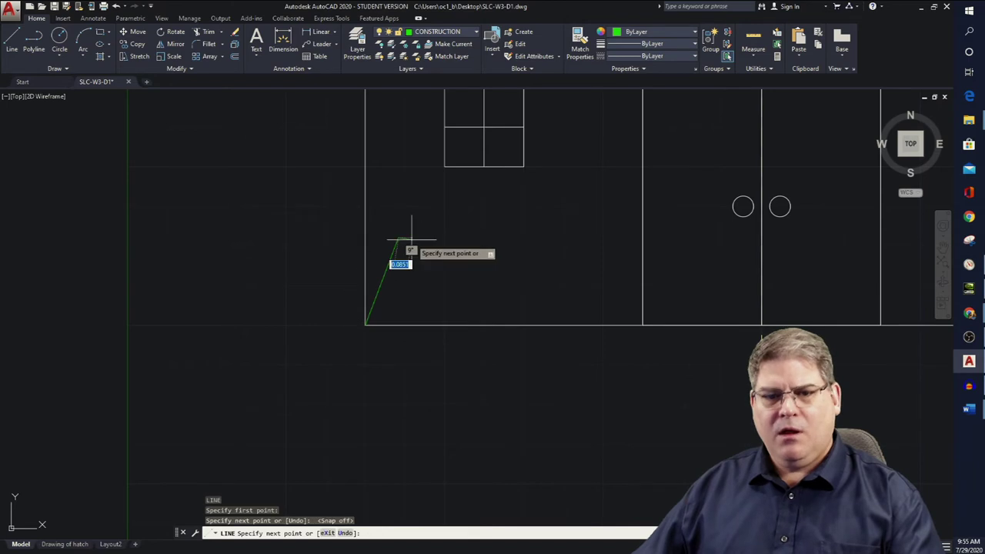
{"action": "key", "text": "Return"}
{"action": "key", "text": "Return"}
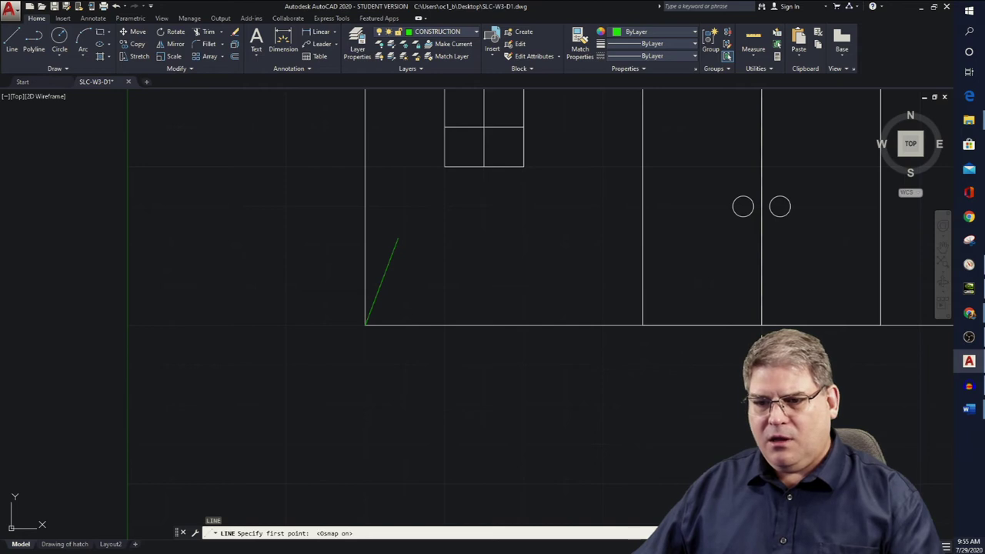
{"action": "left_click", "coordinate": [366, 324]}
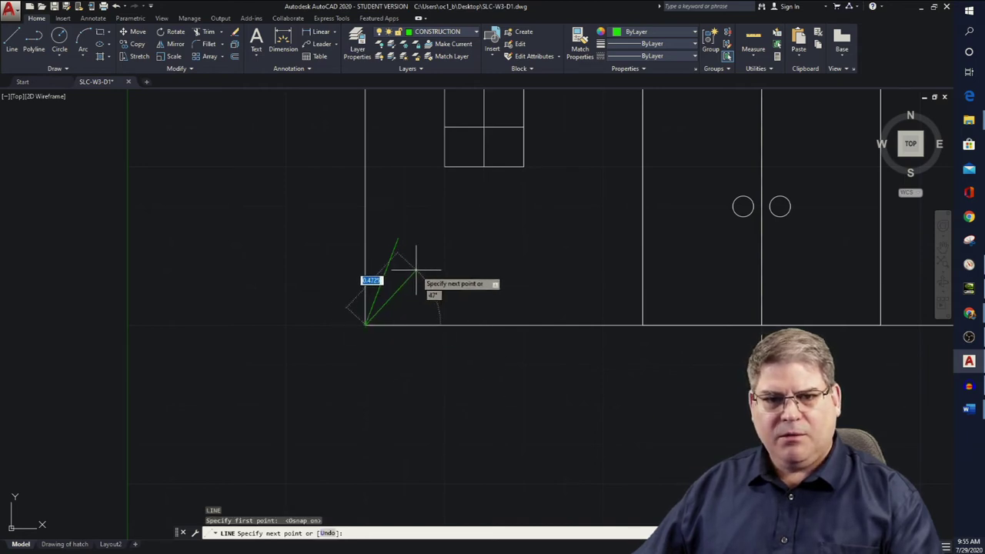
{"action": "left_click", "coordinate": [405, 284]}
{"action": "key", "text": "Return"}
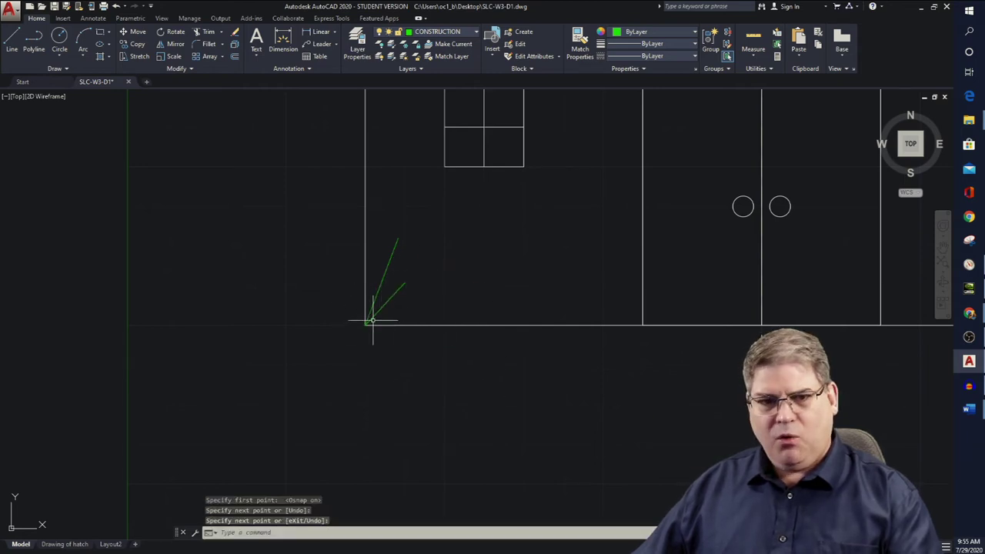
Draw two more stems from the corner, leaning up-left at 104° and lower-left at 135°.
{"action": "key", "text": "Return"}
{"action": "left_click", "coordinate": [366, 324]}
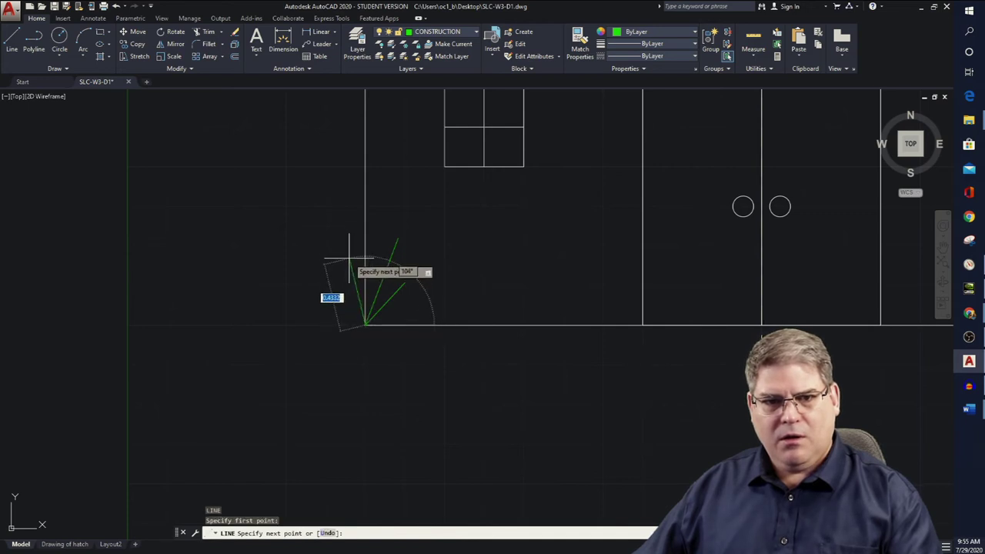
{"action": "left_click", "coordinate": [349, 259]}
{"action": "key", "text": "Return"}
{"action": "key", "text": "Return"}
{"action": "left_click", "coordinate": [366, 324]}
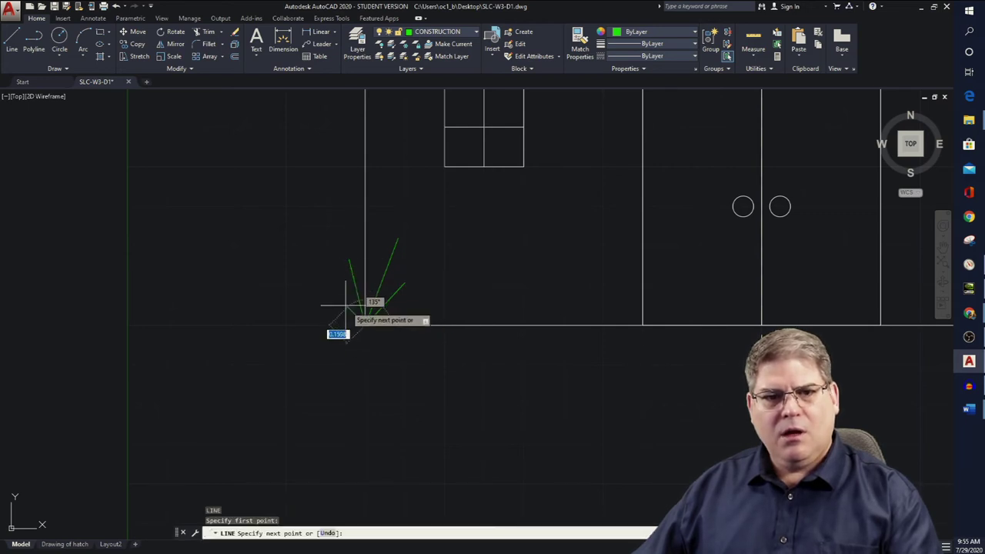
{"action": "left_click", "coordinate": [339, 299]}
{"action": "key", "text": "Return"}
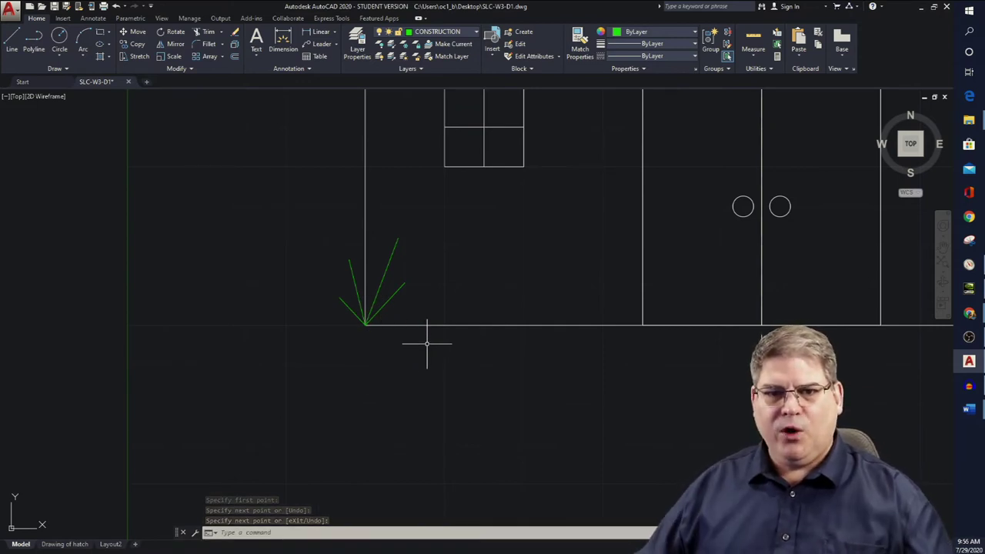
{"action": "key", "text": "Escape"}
{"action": "key", "text": "Escape"}
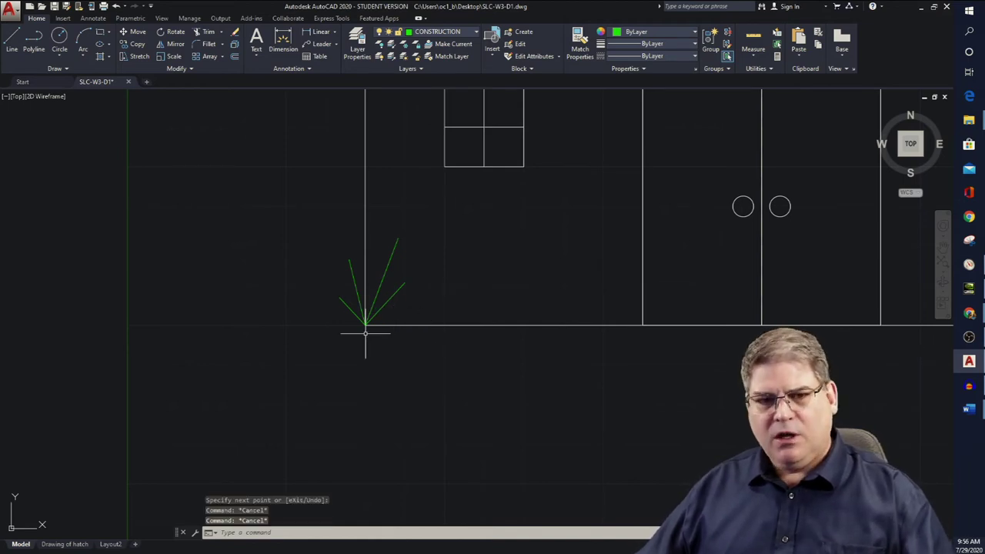
{"action": "scroll", "coordinate": [325, 299], "scroll_direction": "up", "scroll_amount": 2}
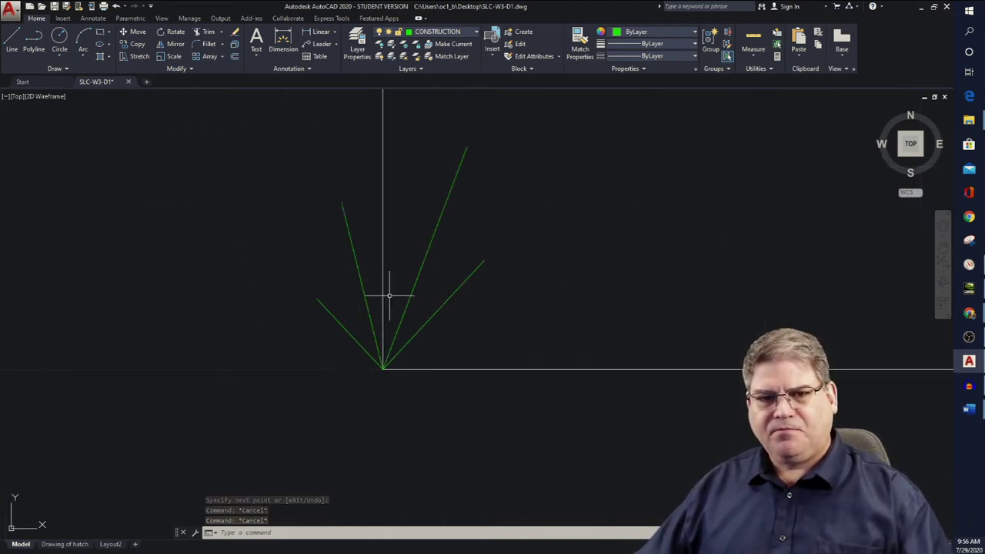
Draw a small circle centred on the lower-left stem's tip.
{"action": "scroll", "coordinate": [392, 288], "scroll_direction": "down", "scroll_amount": 1}
{"action": "type", "text": "m"}
{"action": "key", "text": "Return"}
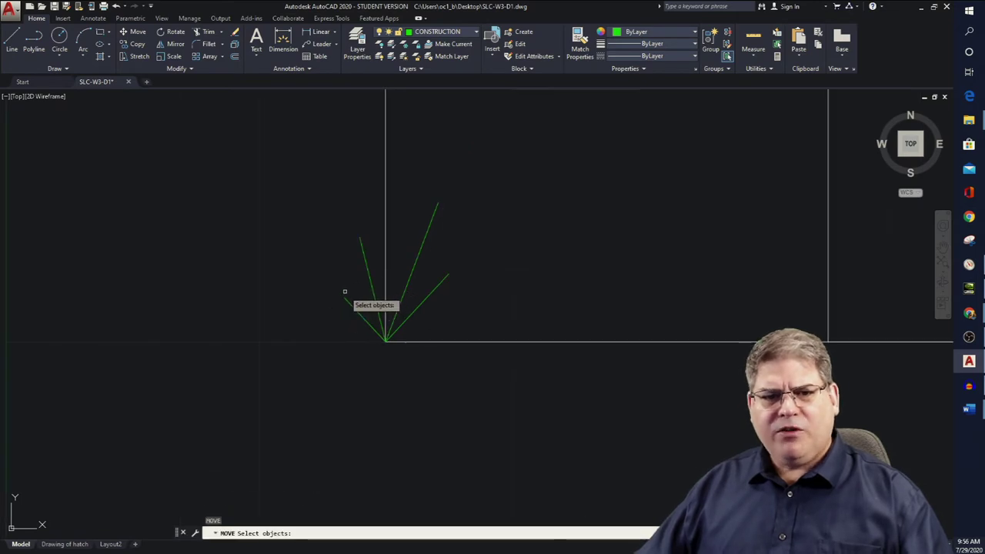
{"action": "key", "text": "Escape"}
{"action": "type", "text": "c"}
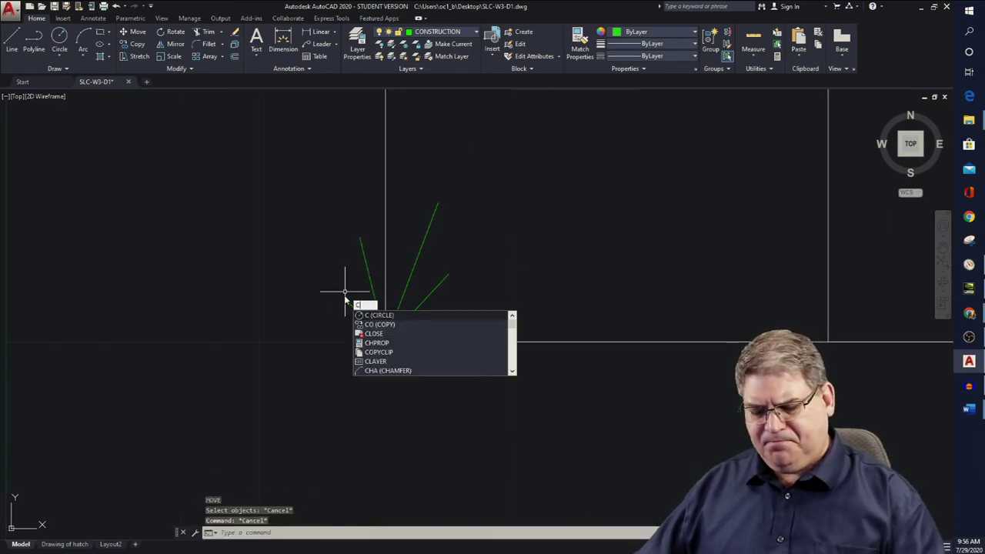
{"action": "key", "text": "Return"}
{"action": "left_click", "coordinate": [345, 295]}
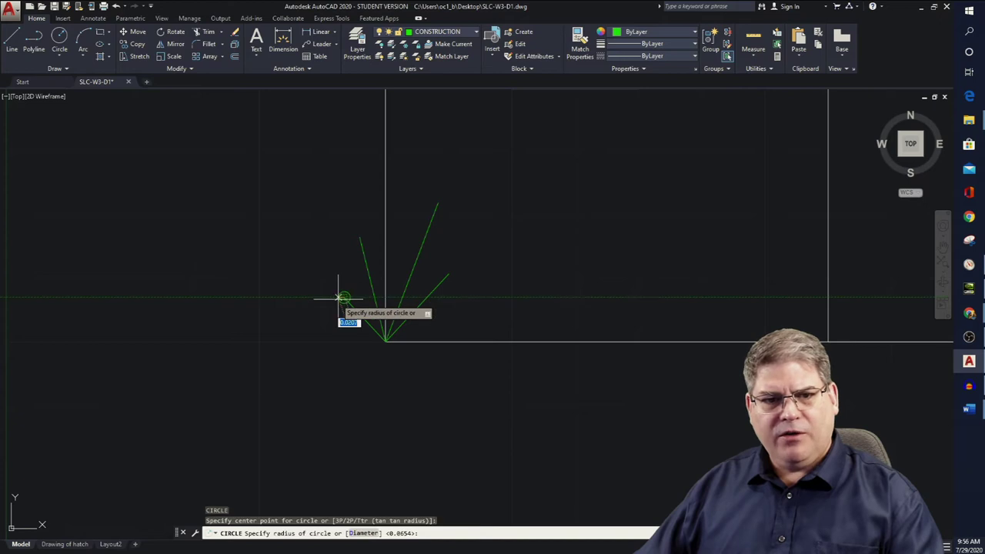
{"action": "left_click", "coordinate": [336, 297]}
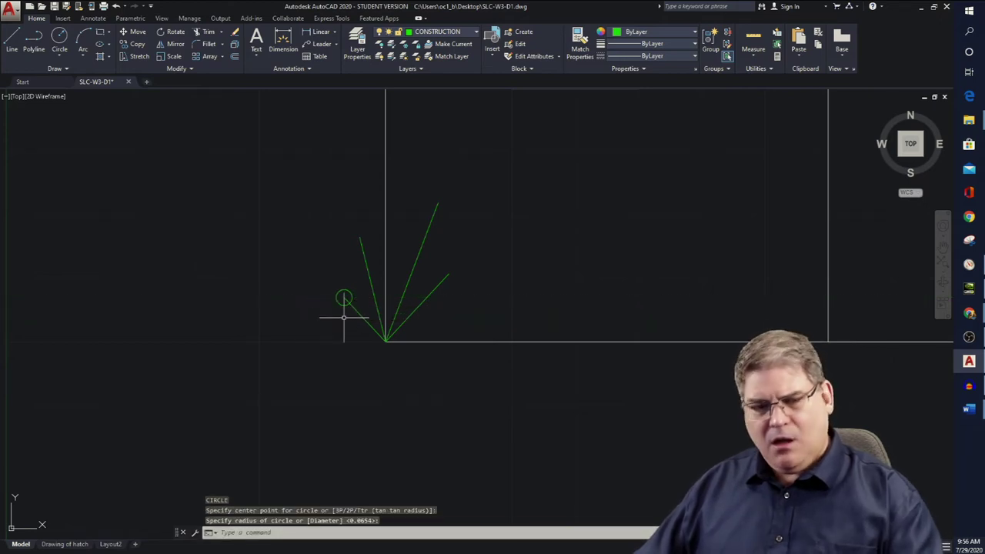
Add small circles on the tips of the upper-left, tallest and right-hand stems.
{"action": "key", "text": "Return"}
{"action": "left_click", "coordinate": [360, 237]}
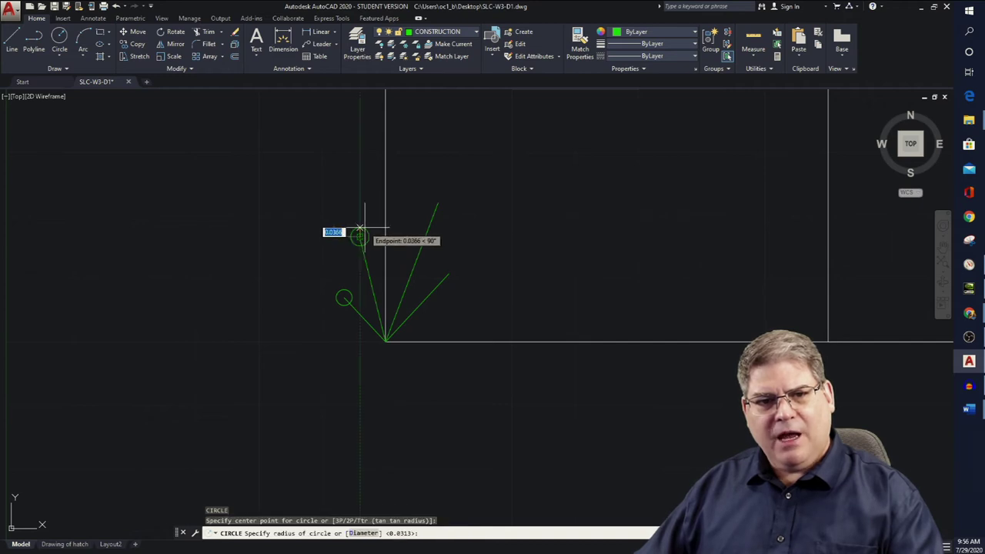
{"action": "key", "text": "Return"}
{"action": "key", "text": "Return"}
{"action": "left_click", "coordinate": [438, 202]}
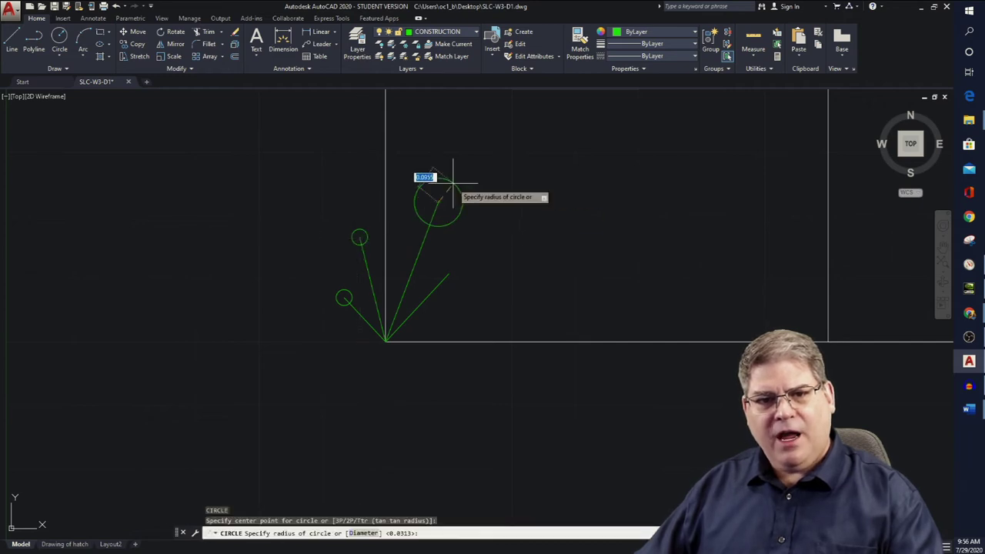
{"action": "key", "text": "Return"}
{"action": "key", "text": "Return"}
{"action": "left_click", "coordinate": [450, 272]}
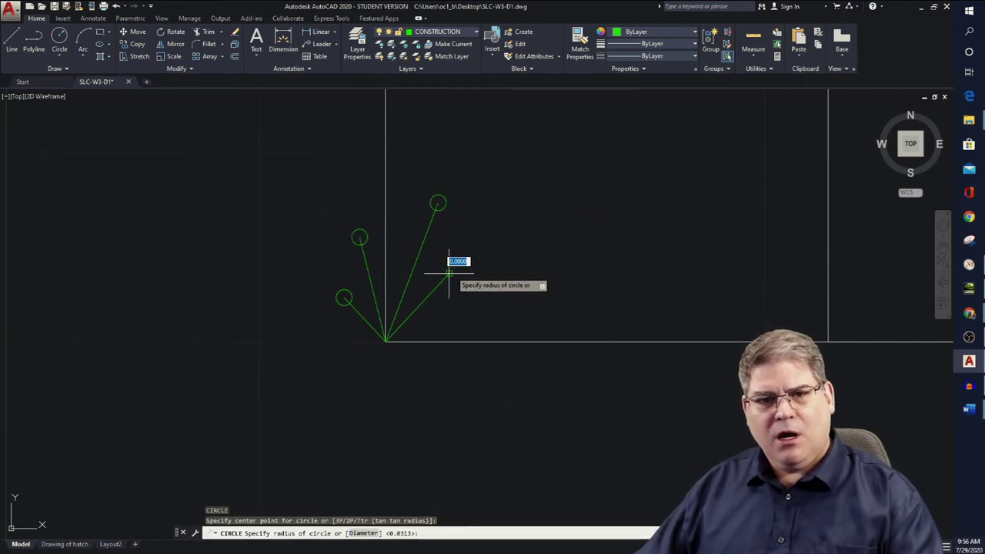
{"action": "key", "text": "Return"}
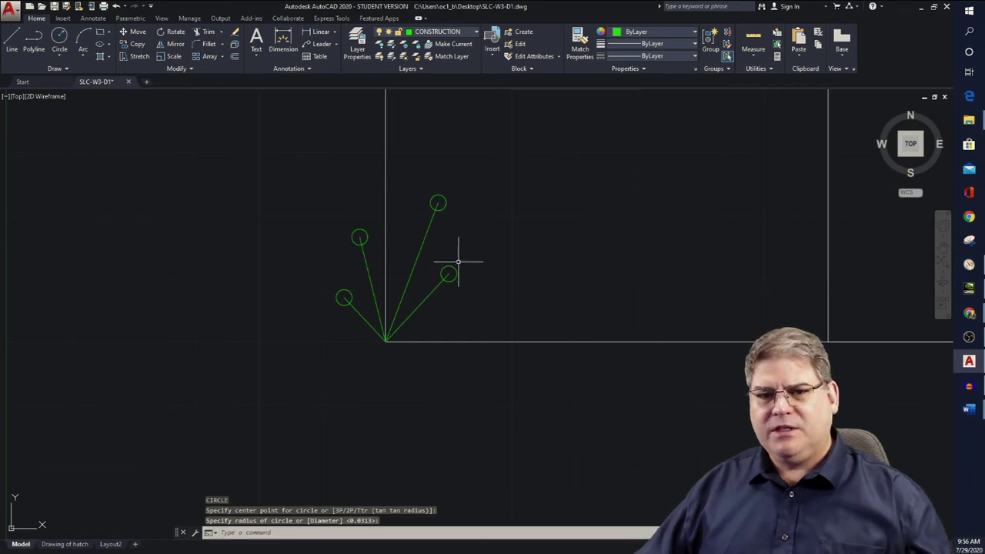
{"action": "key", "text": "Escape"}
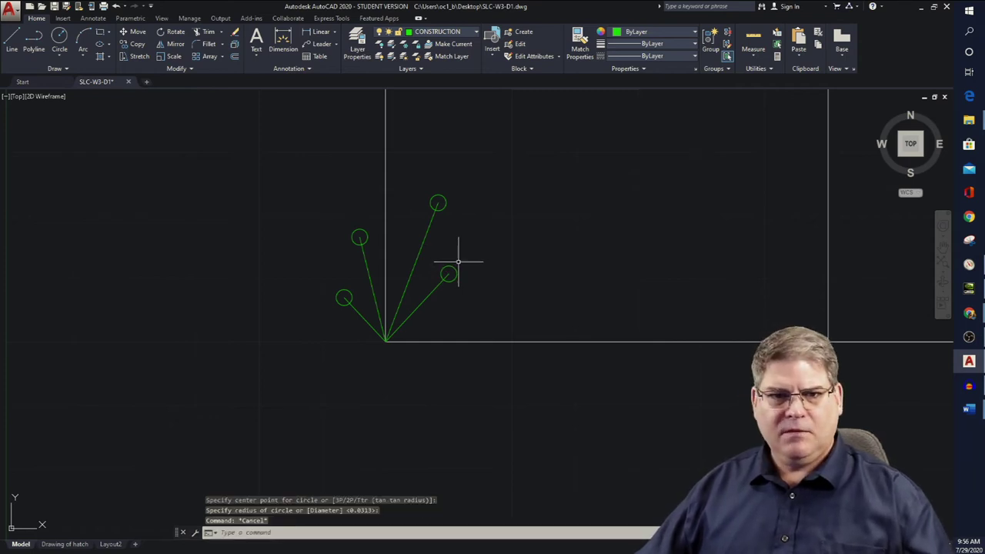
{"action": "key", "text": "Escape"}
{"action": "key", "text": "Escape"}
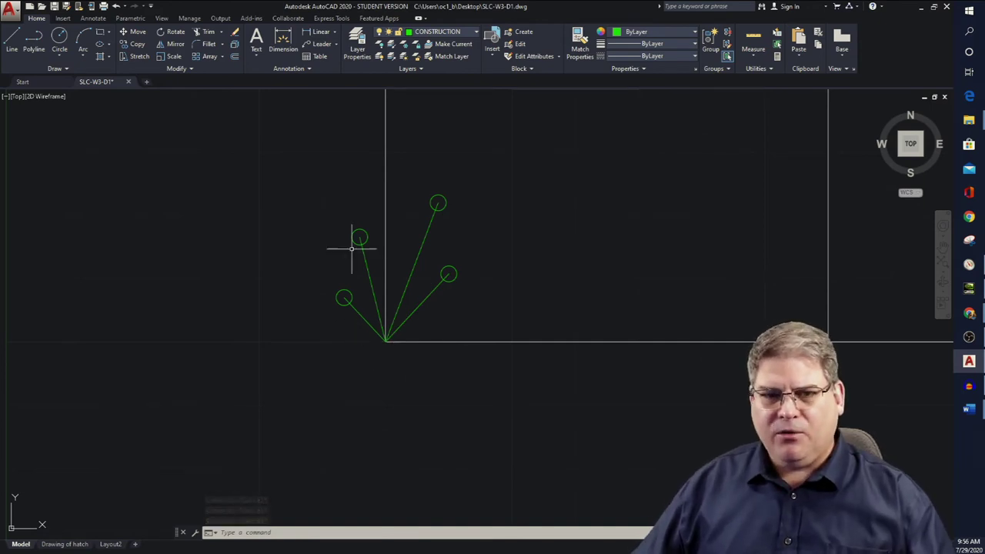
{"action": "scroll", "coordinate": [340, 293], "scroll_direction": "up", "scroll_amount": 5}
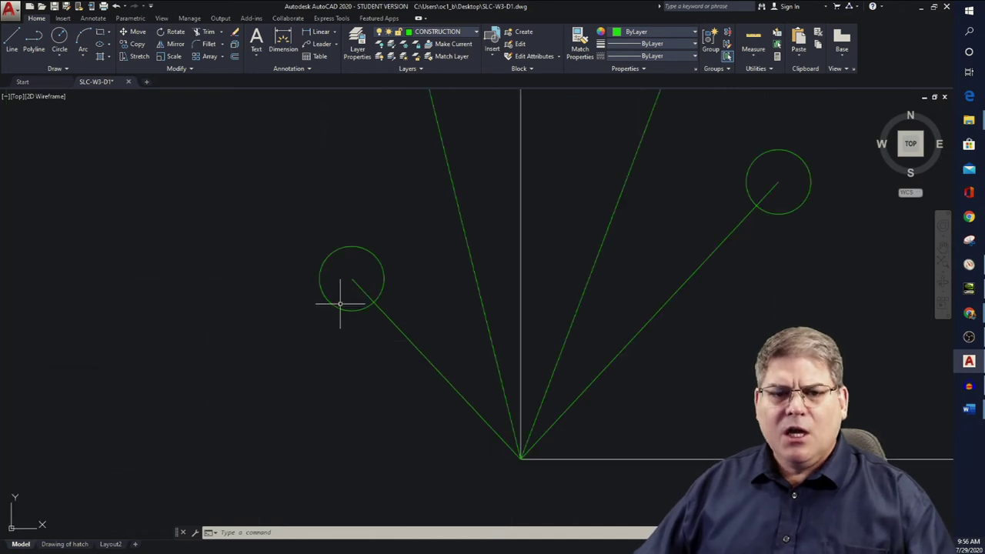
{"action": "scroll", "coordinate": [340, 304], "scroll_direction": "up", "scroll_amount": 2}
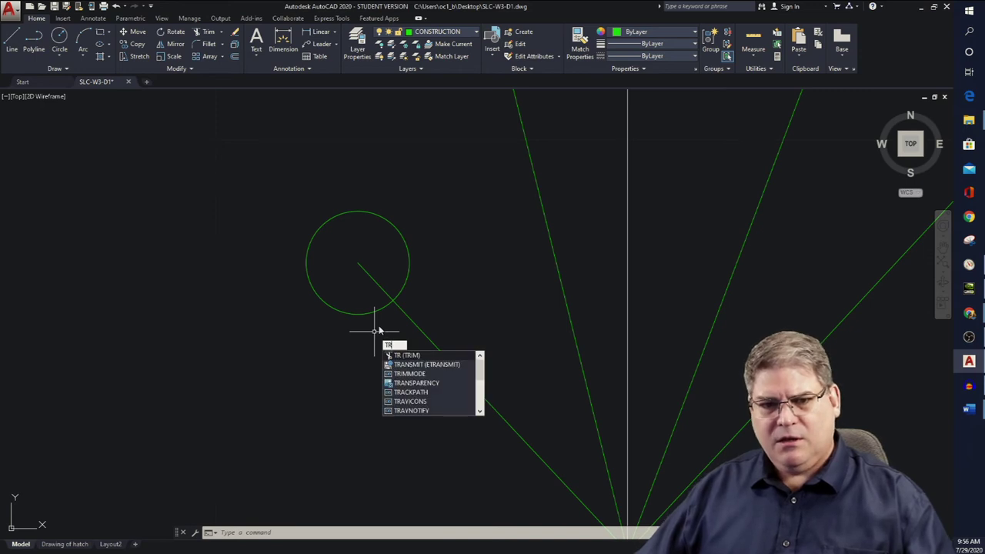
{"action": "key", "text": "Escape"}
{"action": "key", "text": "Escape"}
{"action": "scroll", "coordinate": [462, 316], "scroll_direction": "down", "scroll_amount": 5}
{"action": "middle_click_drag", "start_coordinate": [548, 238], "coordinate": [471, 355]}
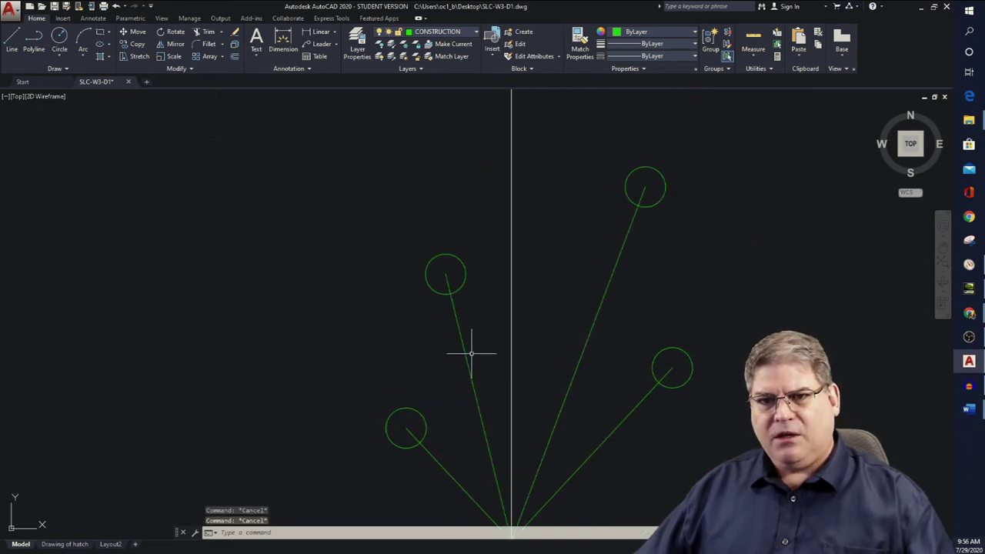
{"action": "key", "text": "Escape"}
{"action": "type", "text": "TR"}
{"action": "key", "text": "Return"}
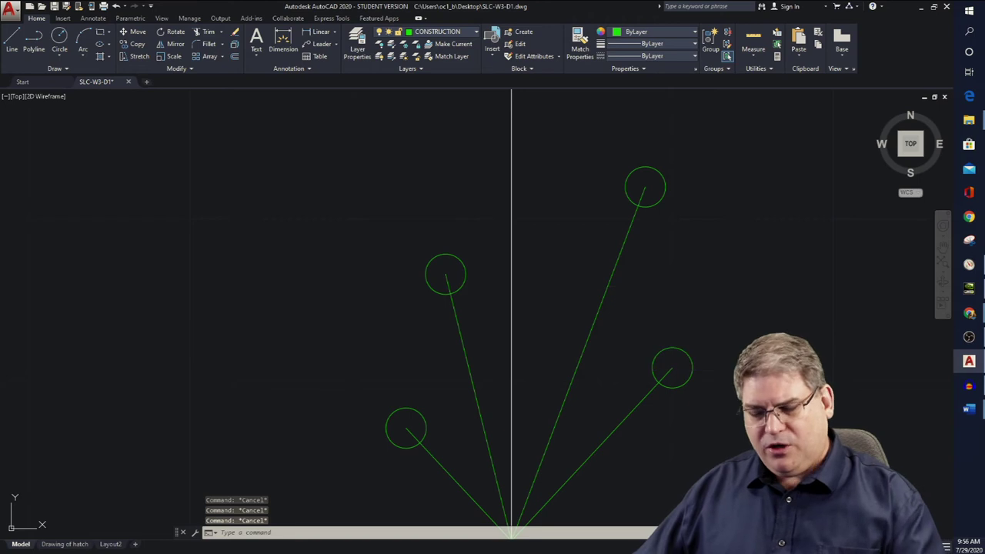
{"action": "left_click", "coordinate": [661, 200]}
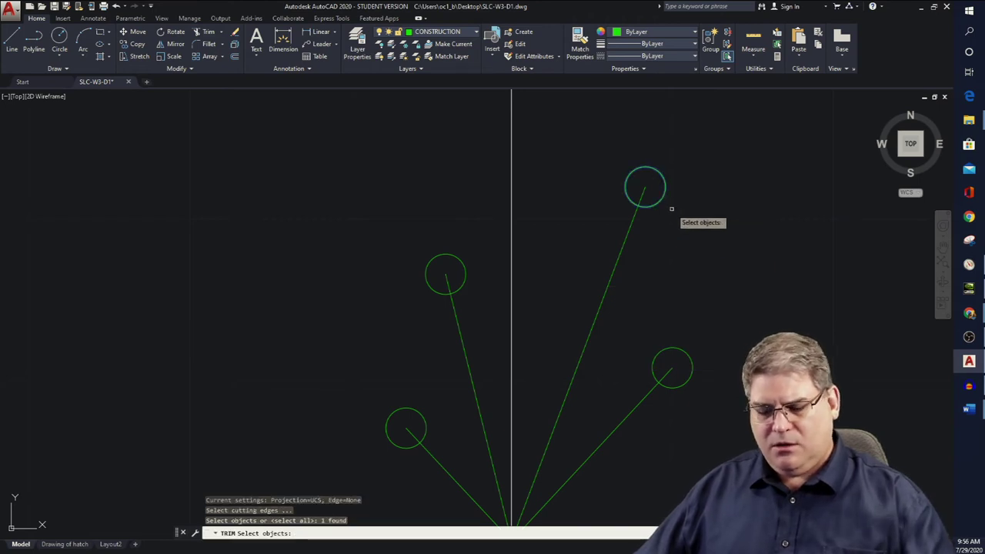
{"action": "key", "text": "Return"}
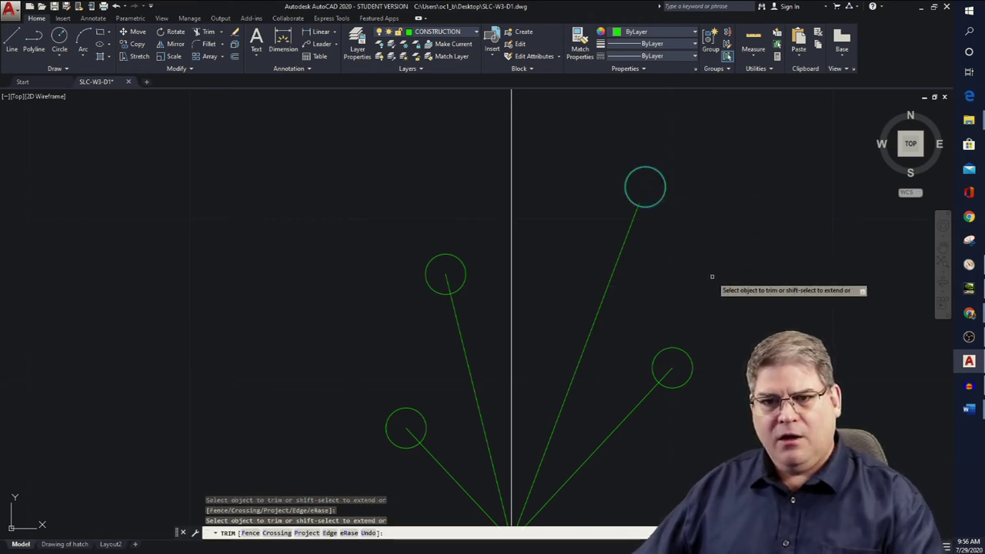
{"action": "key", "text": "Escape"}
{"action": "key", "text": "Escape"}
{"action": "scroll", "coordinate": [627, 215], "scroll_direction": "down", "scroll_amount": 2}
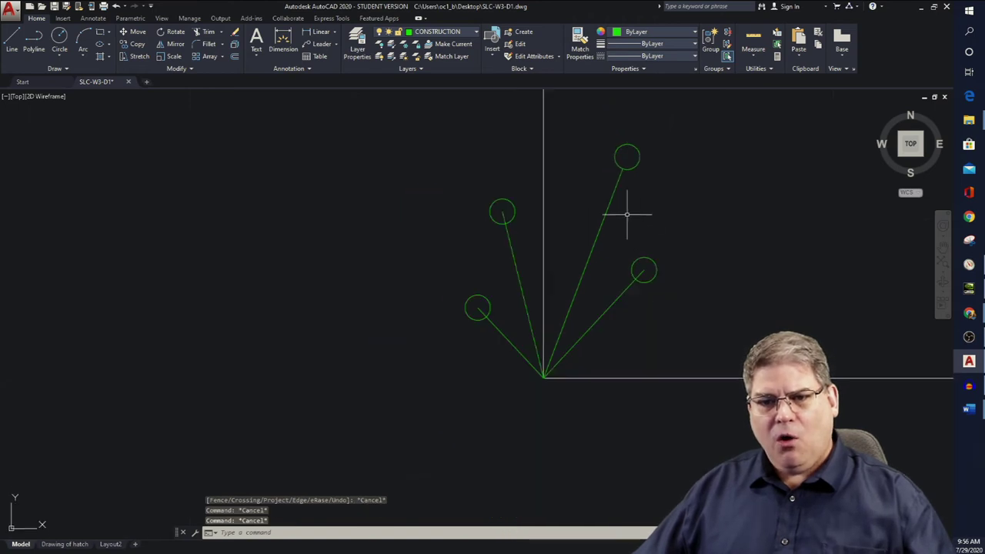
{"action": "key", "text": "Escape"}
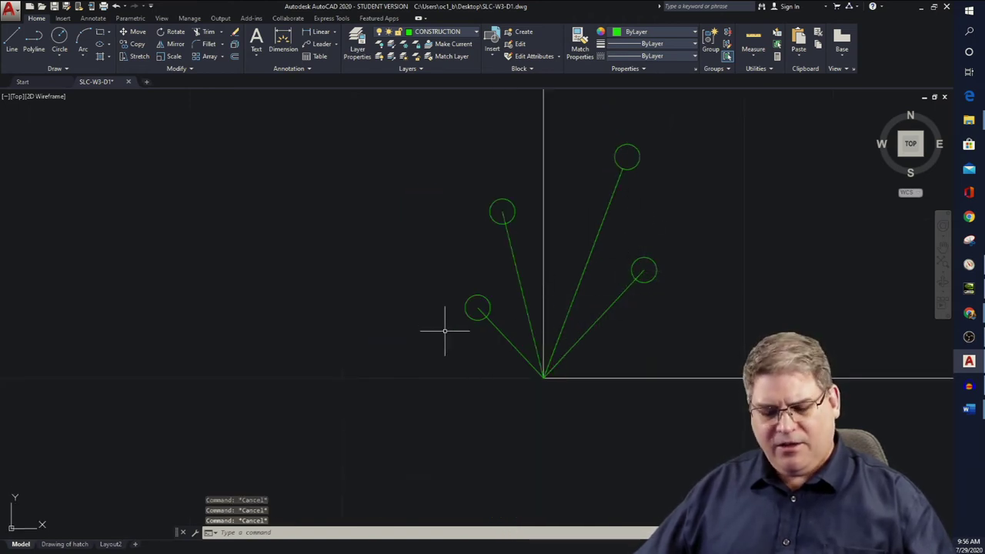
{"action": "type", "text": "m"}
Move the lower-left circle from its stem intersection point to the stem's end.
{"action": "key", "text": "Return"}
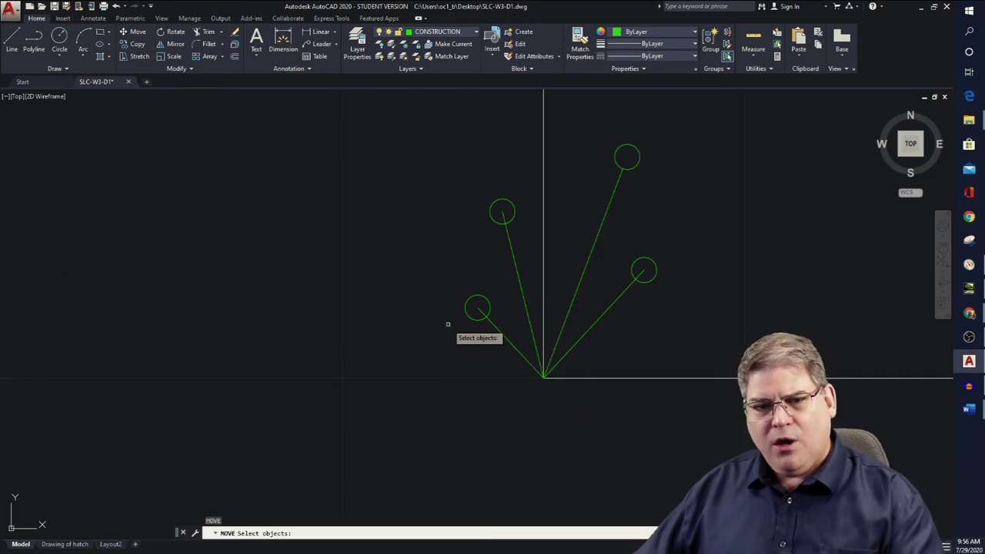
{"action": "left_click", "coordinate": [478, 315]}
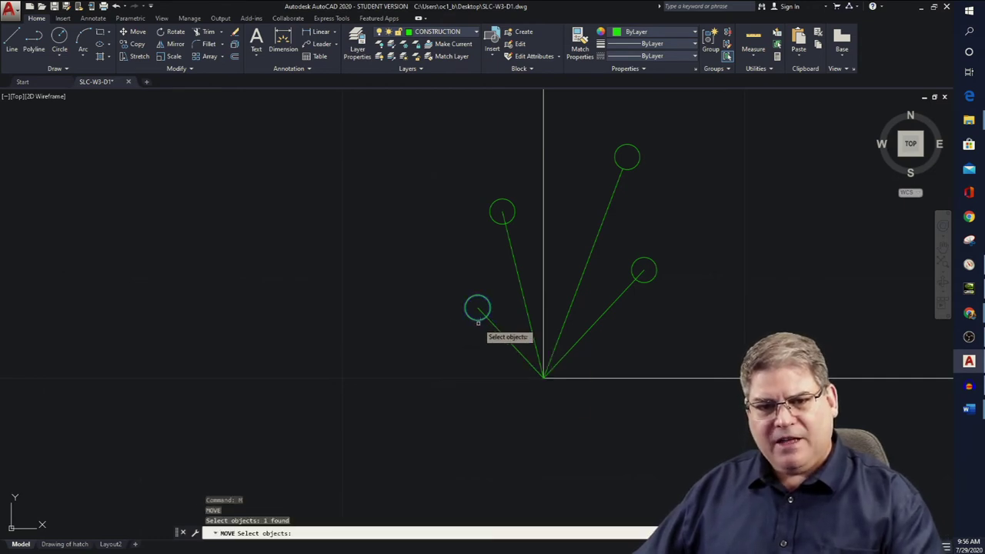
{"action": "key", "text": "Return"}
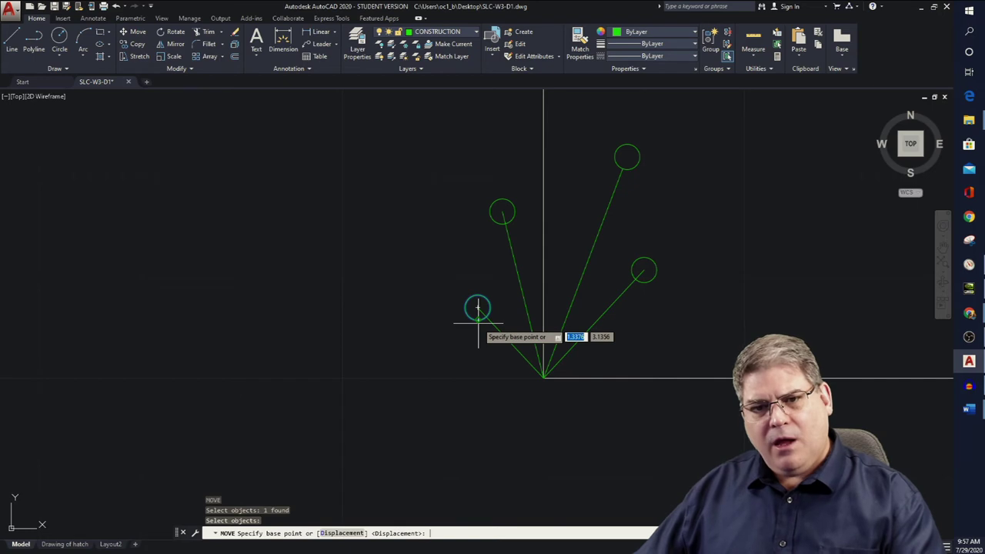
{"action": "scroll", "coordinate": [481, 311], "scroll_direction": "up", "scroll_amount": 5}
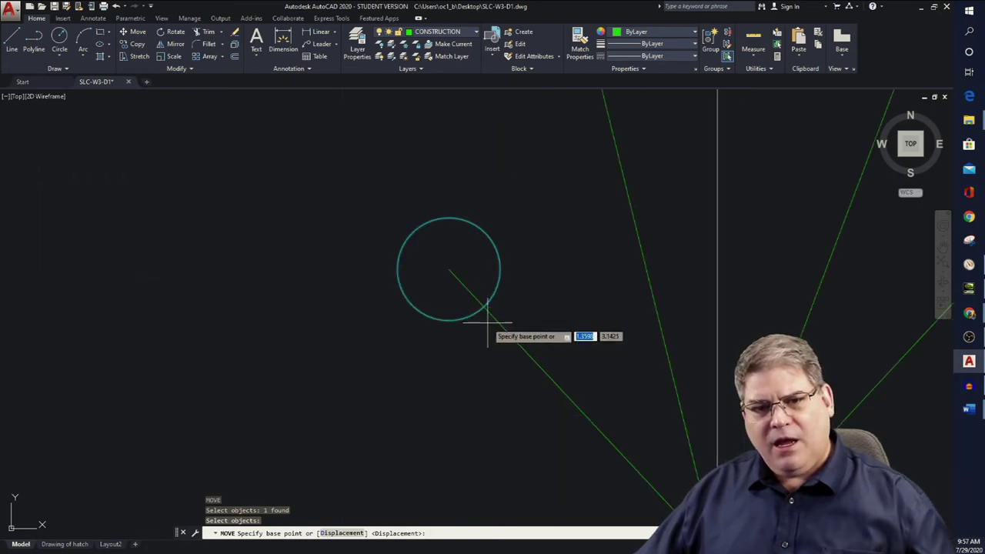
{"action": "right_click", "coordinate": [485, 311], "text": "shift"}
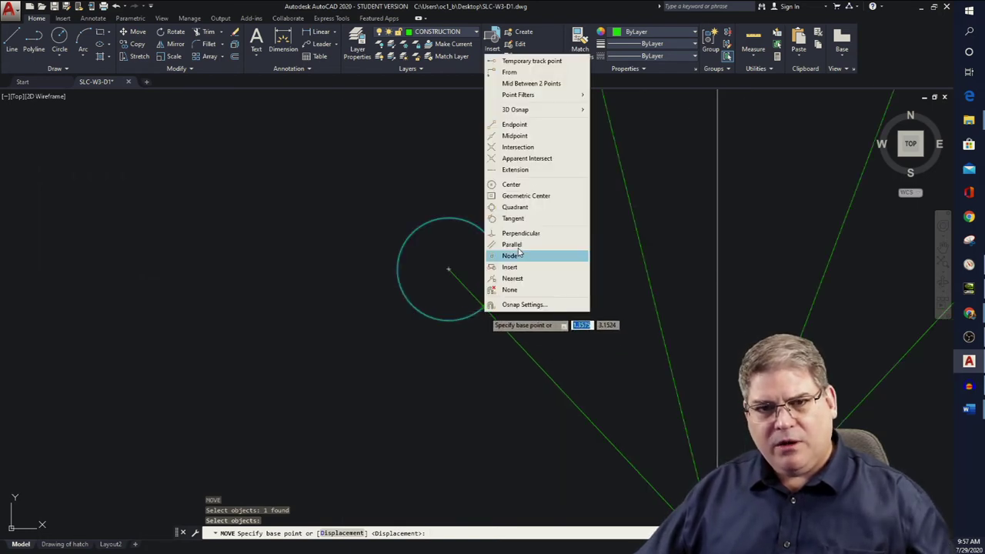
{"action": "left_click", "coordinate": [528, 153]}
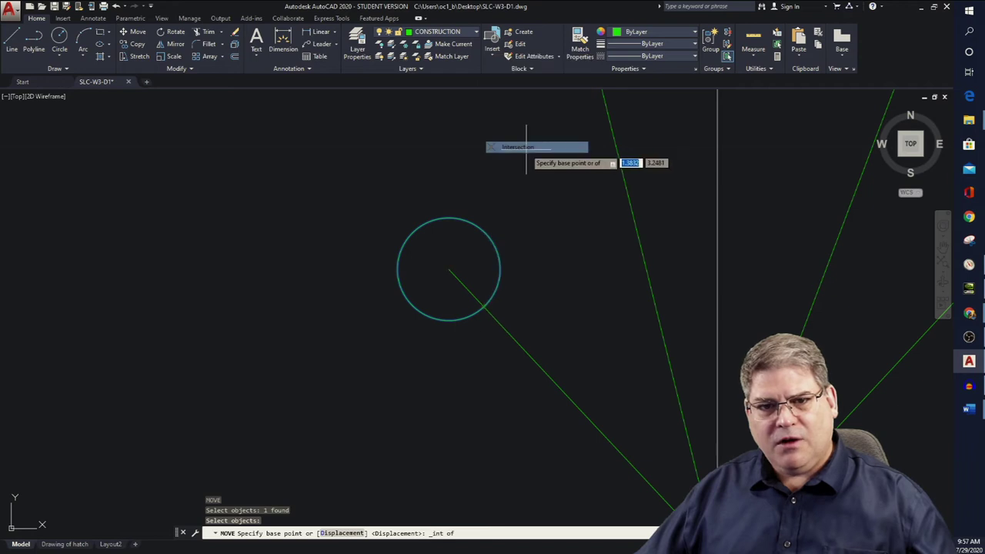
{"action": "left_click", "coordinate": [485, 306]}
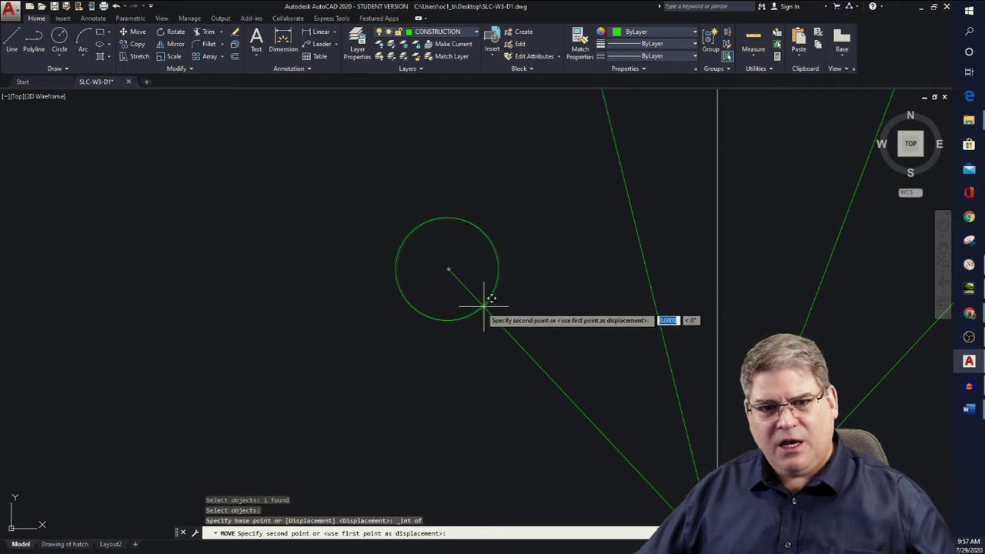
{"action": "left_click", "coordinate": [450, 269]}
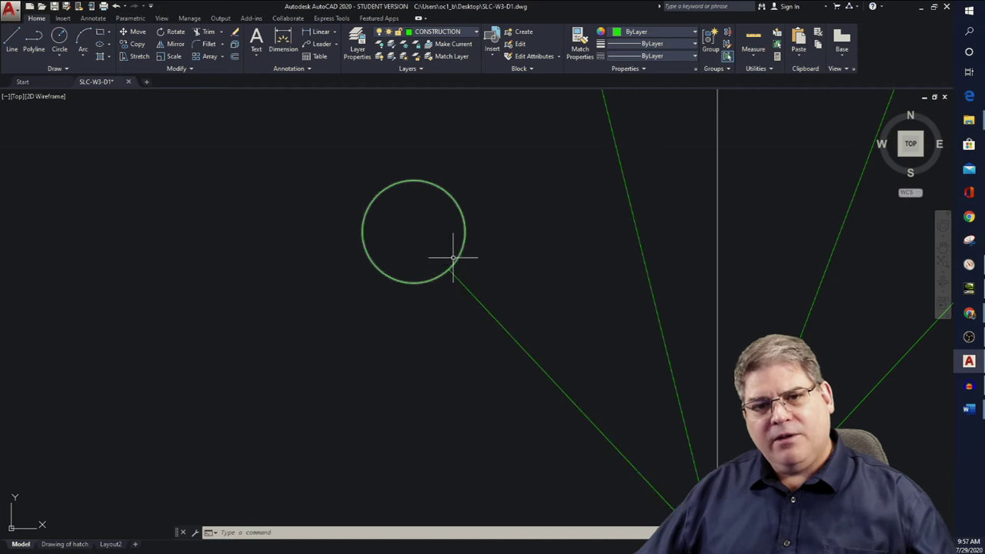
Trim the stem ends inside the upper-left and right-hand circles, using those circles as cutting edges.
{"action": "scroll", "coordinate": [565, 213], "scroll_direction": "down", "scroll_amount": 6}
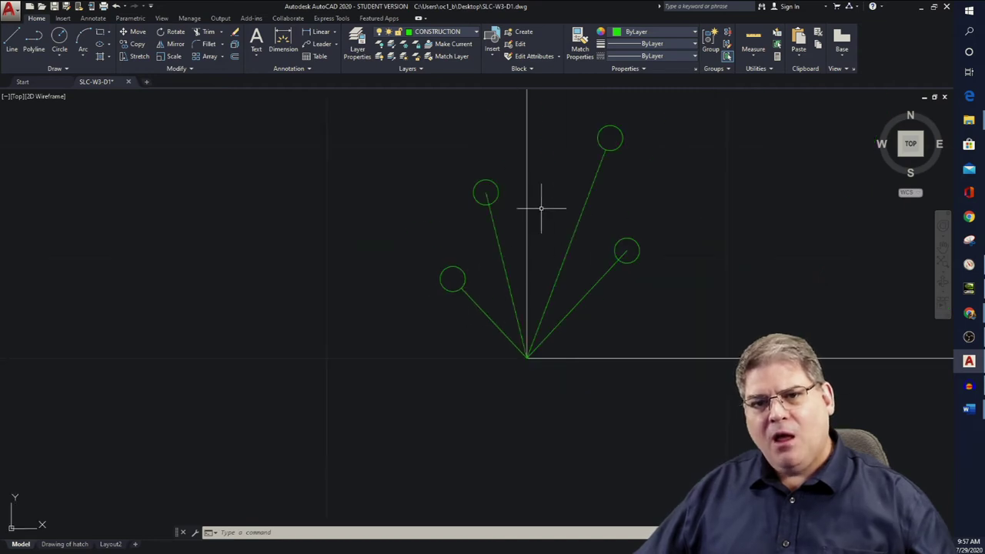
{"action": "key", "text": "Escape"}
{"action": "key", "text": "Escape"}
{"action": "key", "text": "Escape"}
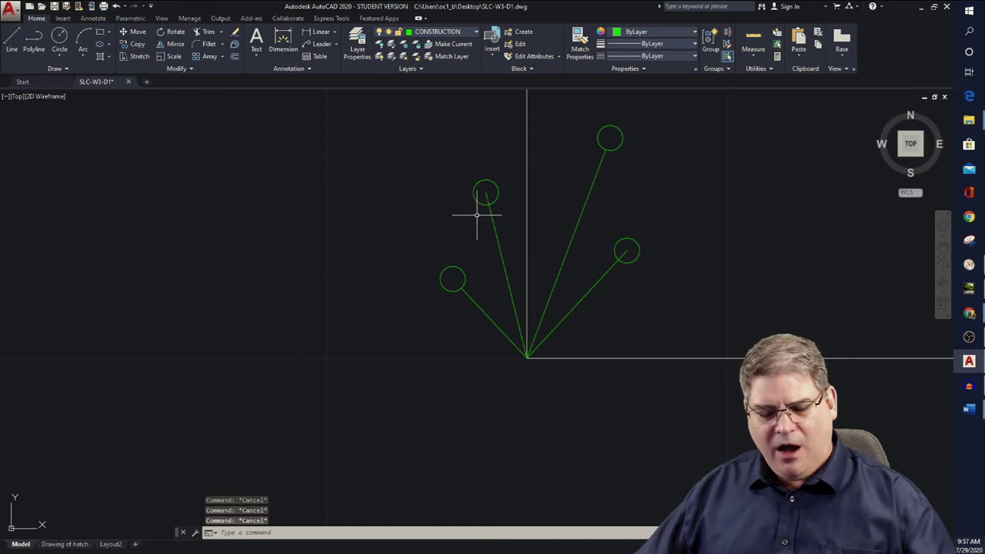
{"action": "type", "text": "TR"}
{"action": "key", "text": "Return"}
{"action": "key", "text": "Return"}
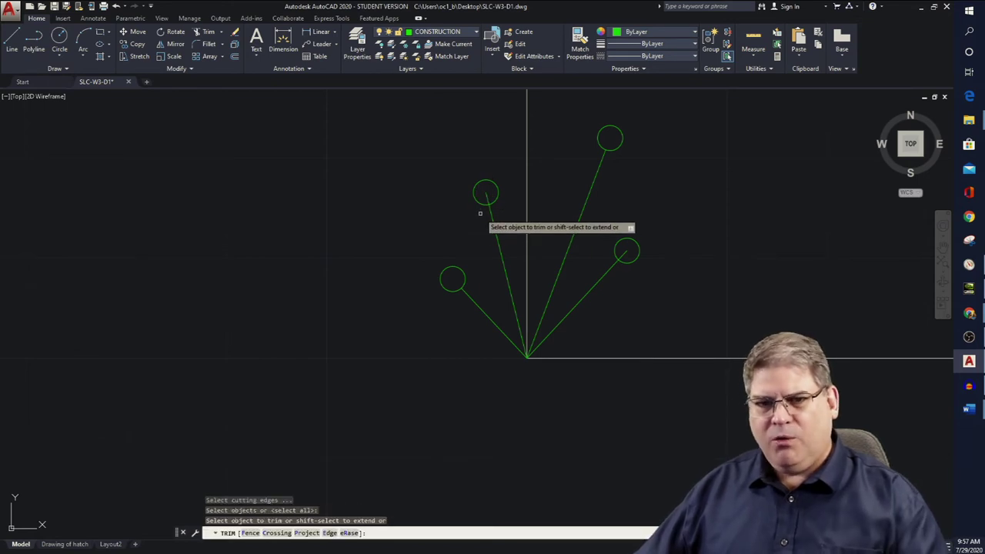
{"action": "key", "text": "Escape"}
{"action": "key", "text": "Escape"}
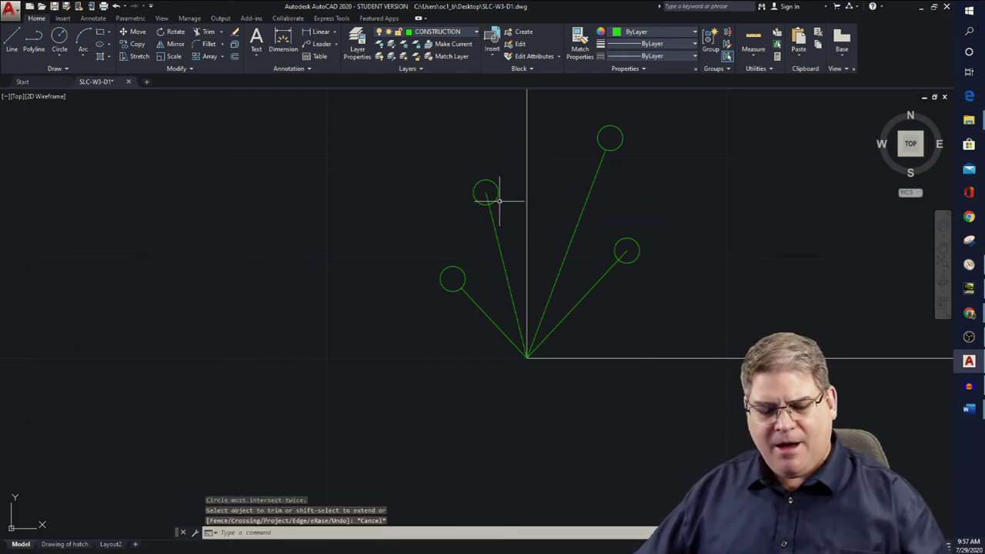
{"action": "type", "text": "TR"}
{"action": "key", "text": "Return"}
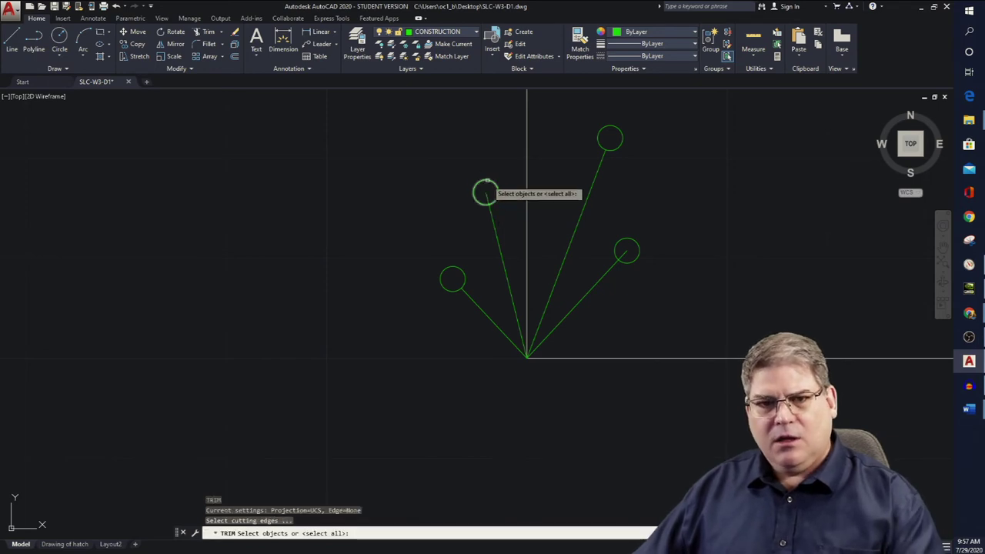
{"action": "left_click", "coordinate": [494, 198]}
{"action": "left_click", "coordinate": [616, 243]}
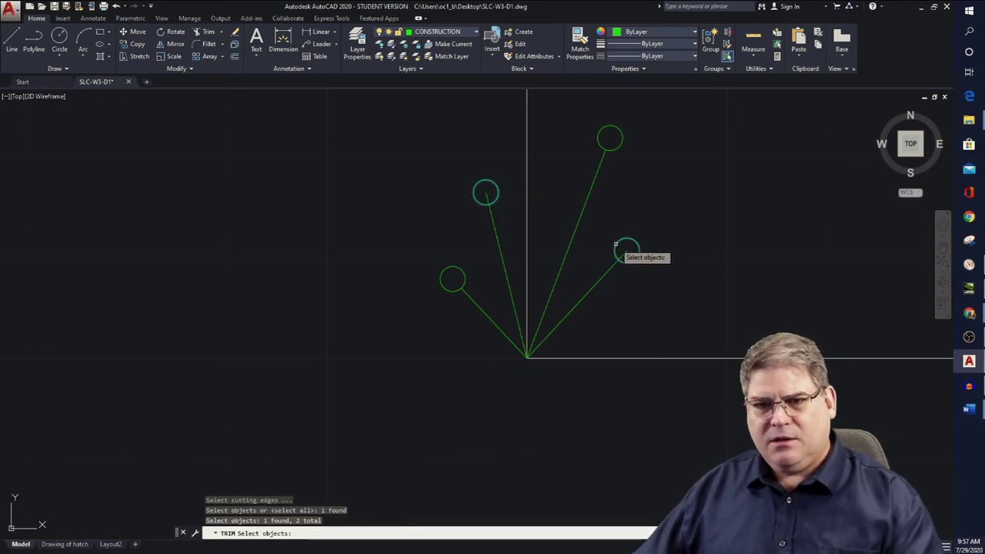
{"action": "key", "text": "Return"}
{"action": "left_click", "coordinate": [626, 253]}
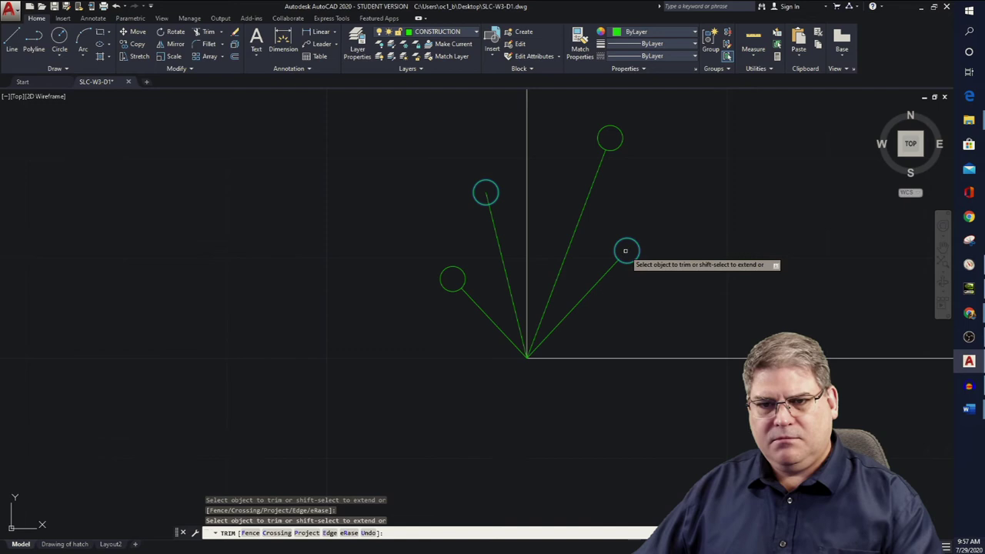
{"action": "left_click", "coordinate": [487, 196]}
{"action": "key", "text": "Escape"}
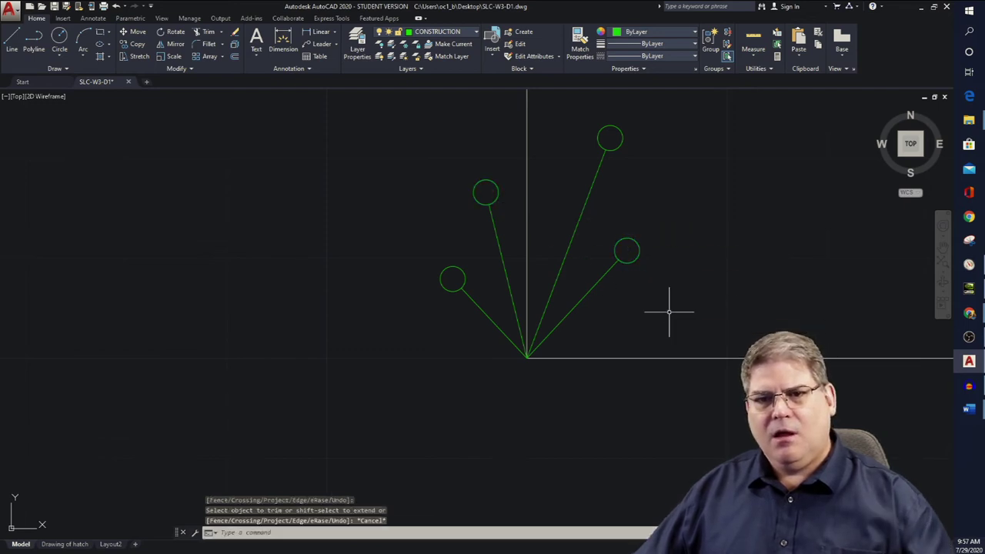
{"action": "scroll", "coordinate": [667, 308], "scroll_direction": "down", "scroll_amount": 4}
{"action": "scroll", "coordinate": [670, 304], "scroll_direction": "up", "scroll_amount": 3}
Pan and zoom to frame the finished flower beside the house facade.
{"action": "middle_click_drag", "start_coordinate": [672, 297], "coordinate": [476, 272]}
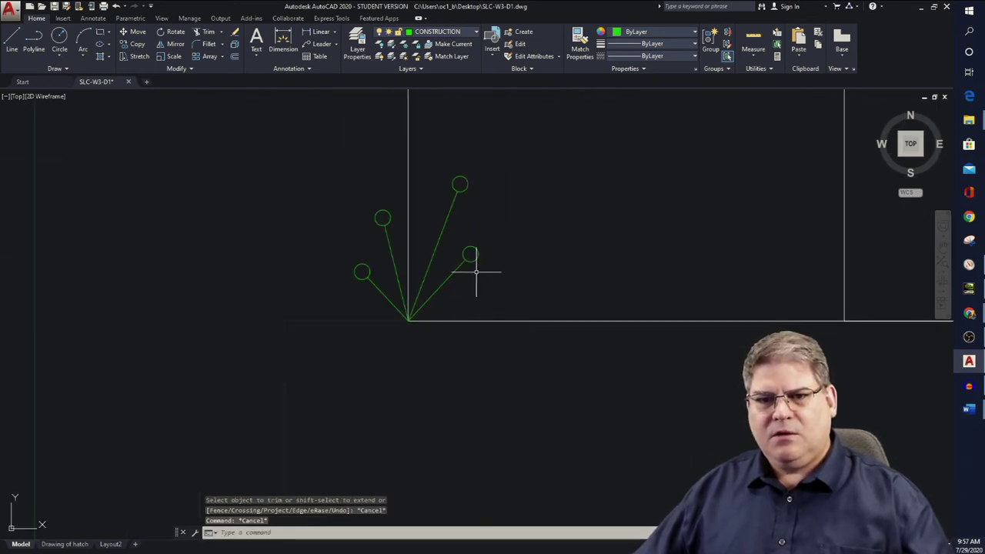
{"action": "key", "text": "Escape"}
{"action": "key", "text": "Escape"}
{"action": "scroll", "coordinate": [517, 276], "scroll_direction": "down", "scroll_amount": 3}
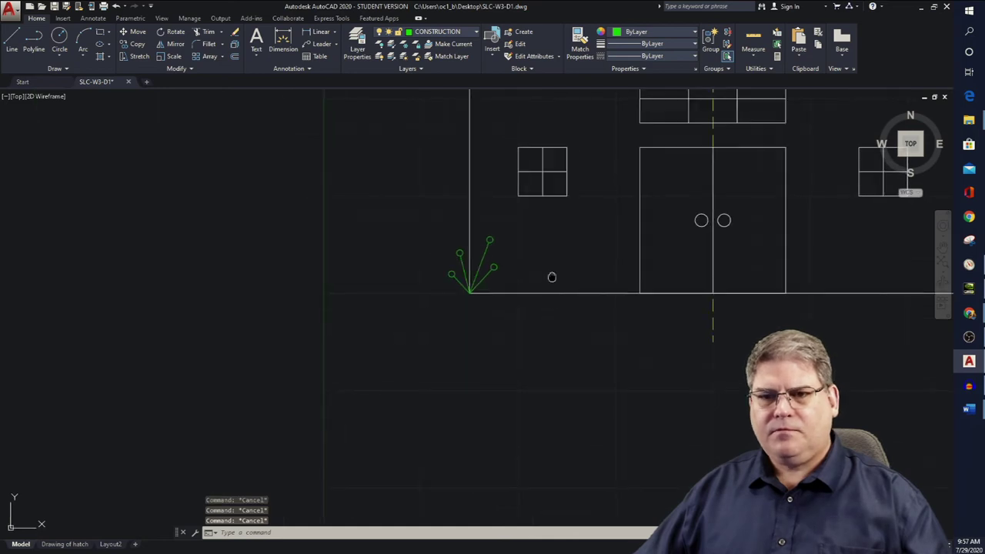
{"action": "middle_click_drag", "start_coordinate": [538, 279], "coordinate": [475, 303]}
{"action": "middle_click_drag", "start_coordinate": [480, 264], "coordinate": [472, 290]}
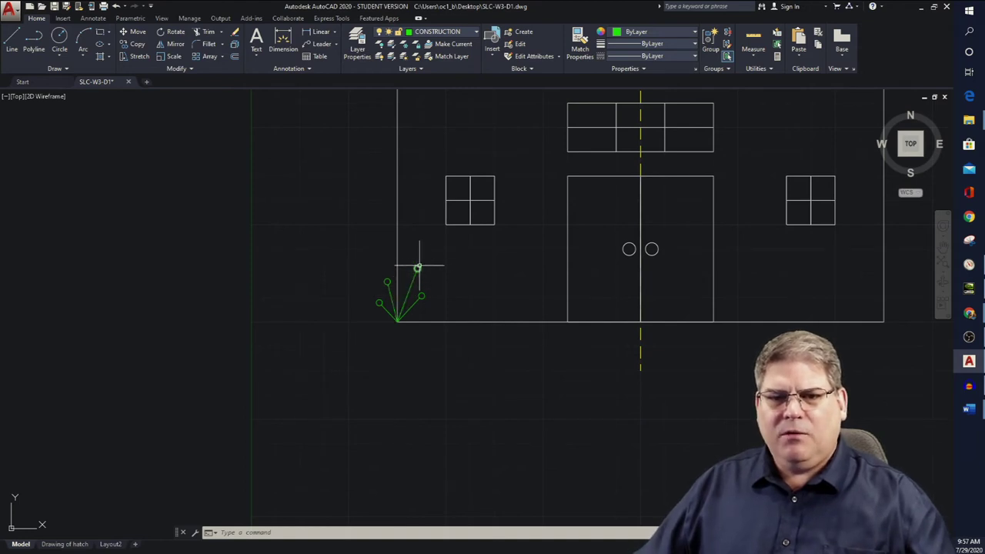
{"action": "scroll", "coordinate": [420, 276], "scroll_direction": "up", "scroll_amount": 4}
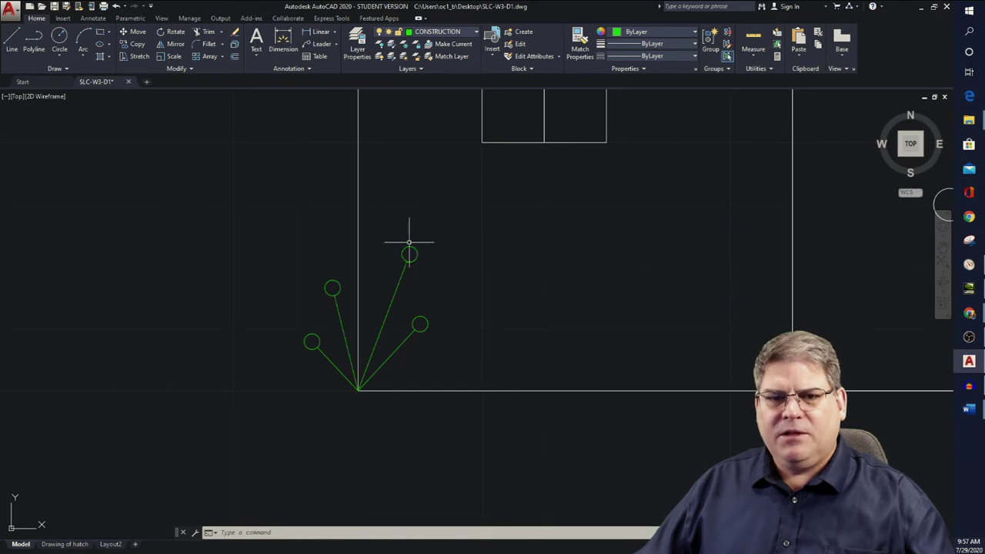
{"action": "scroll", "coordinate": [423, 309], "scroll_direction": "down", "scroll_amount": 4}
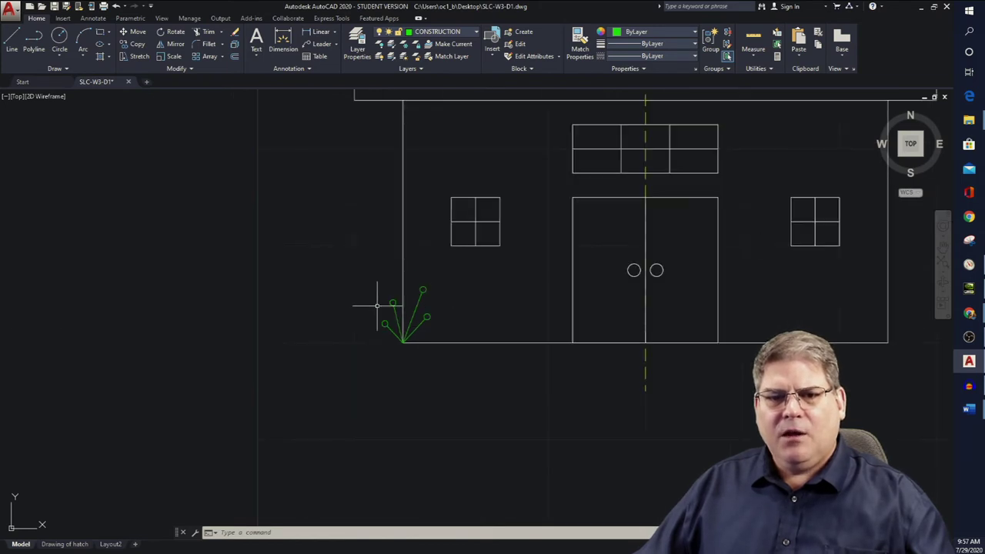
Start moving the flower, then cancel so it stays at the corner.
{"action": "type", "text": "m"}
{"action": "key", "text": "Return"}
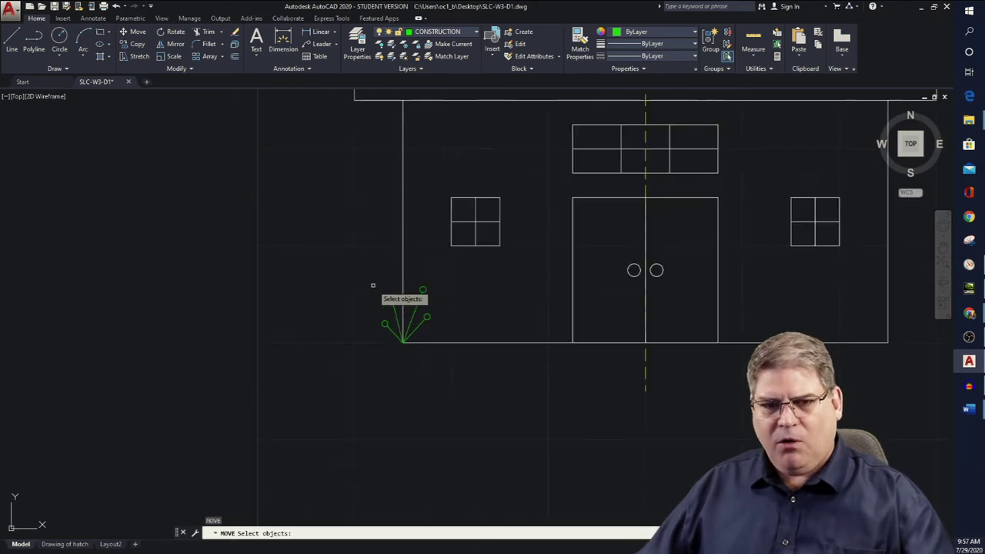
{"action": "left_click", "coordinate": [392, 302]}
{"action": "key", "text": "Return"}
{"action": "left_click", "coordinate": [375, 269]}
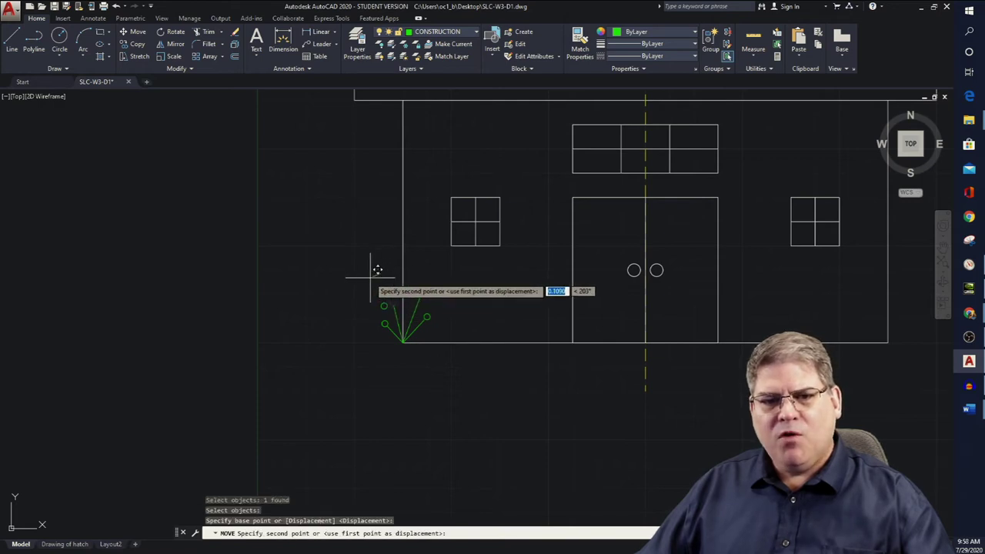
{"action": "key", "text": "Escape"}
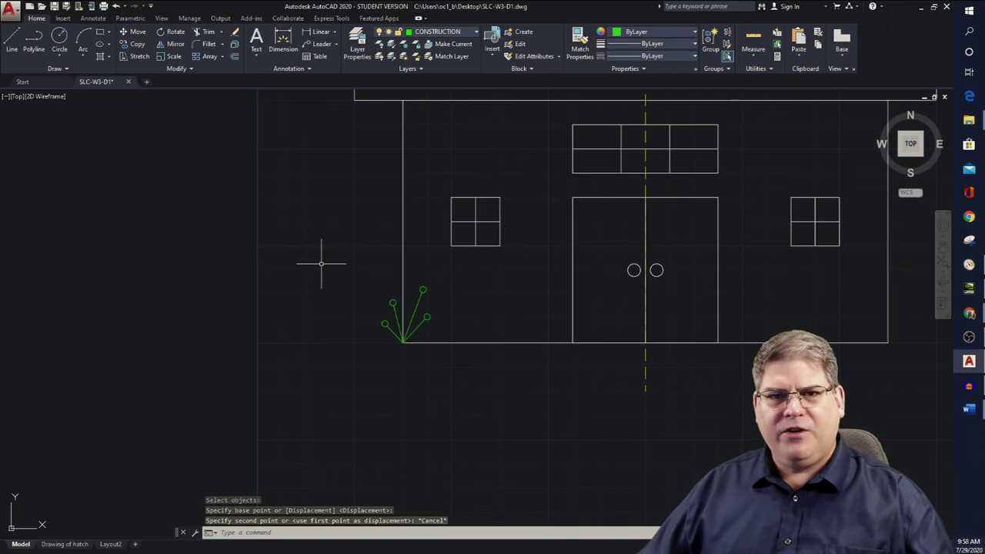
{"action": "key", "text": "Escape"}
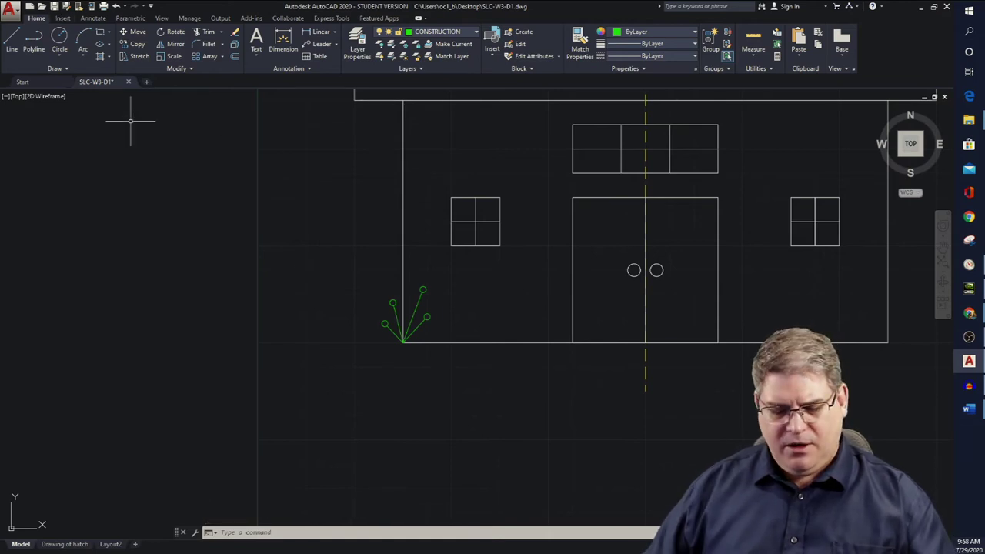
Begin a new FLOWER block with its base point at the bottom of the stems.
{"action": "type", "text": "BLOCK"}
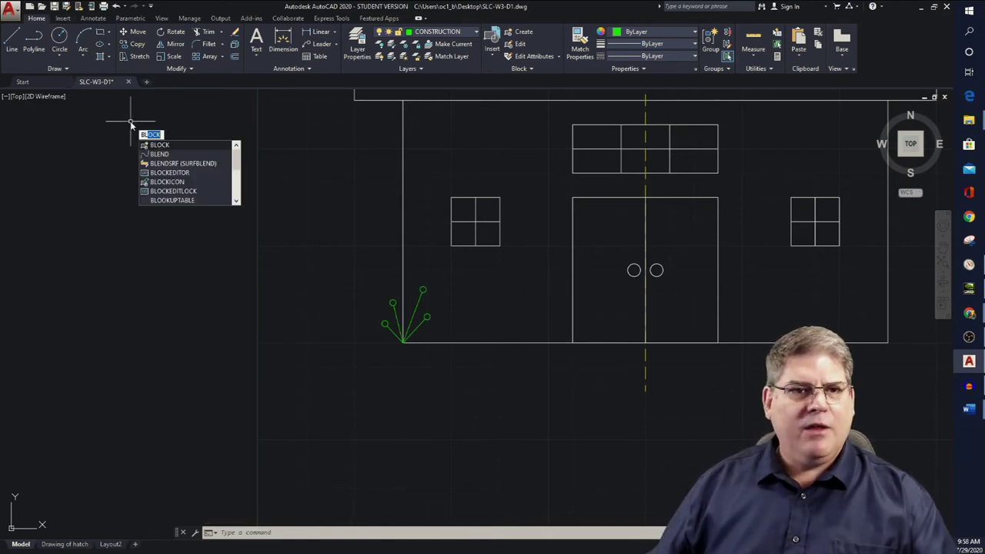
{"action": "left_click", "coordinate": [162, 146]}
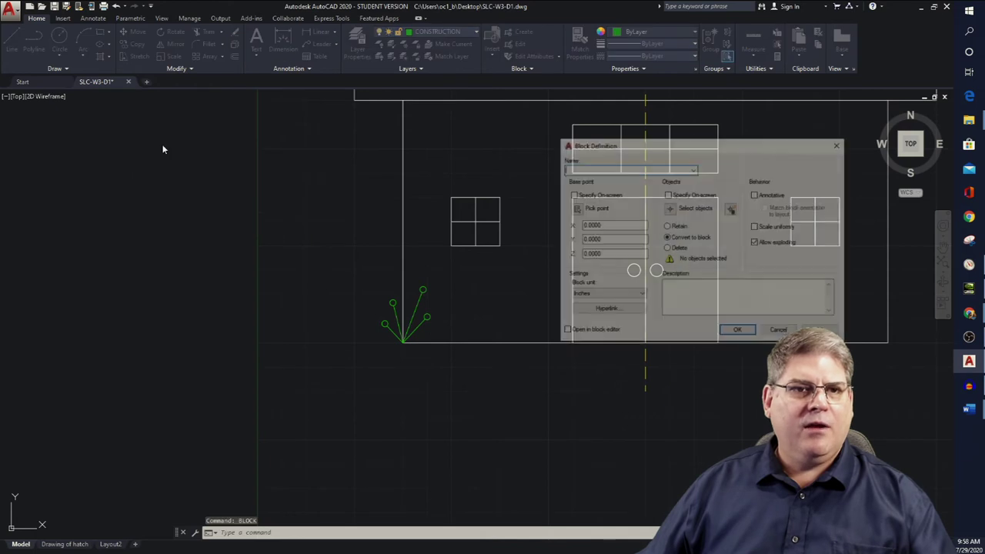
{"action": "left_click_drag", "start_coordinate": [746, 149], "coordinate": [679, 138]}
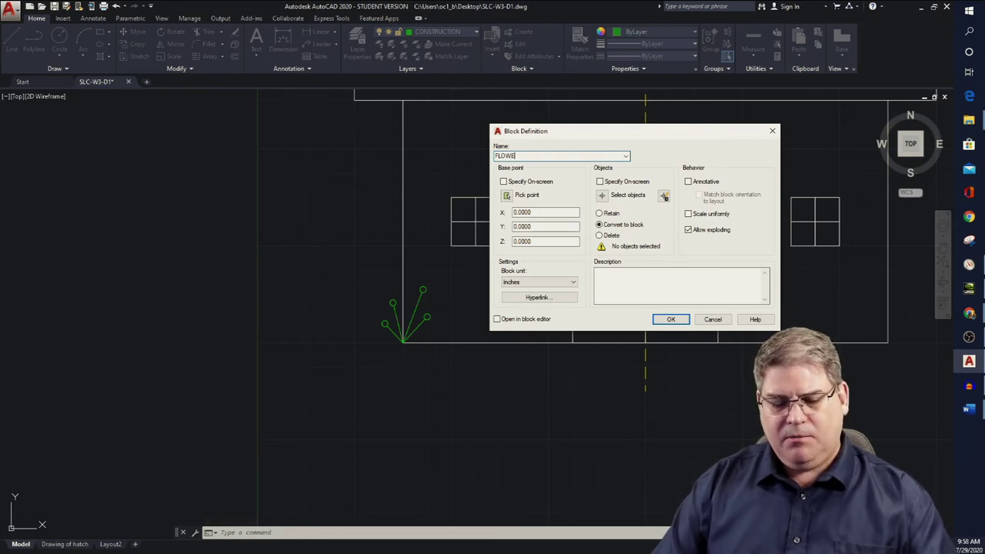
{"action": "type", "text": "R"}
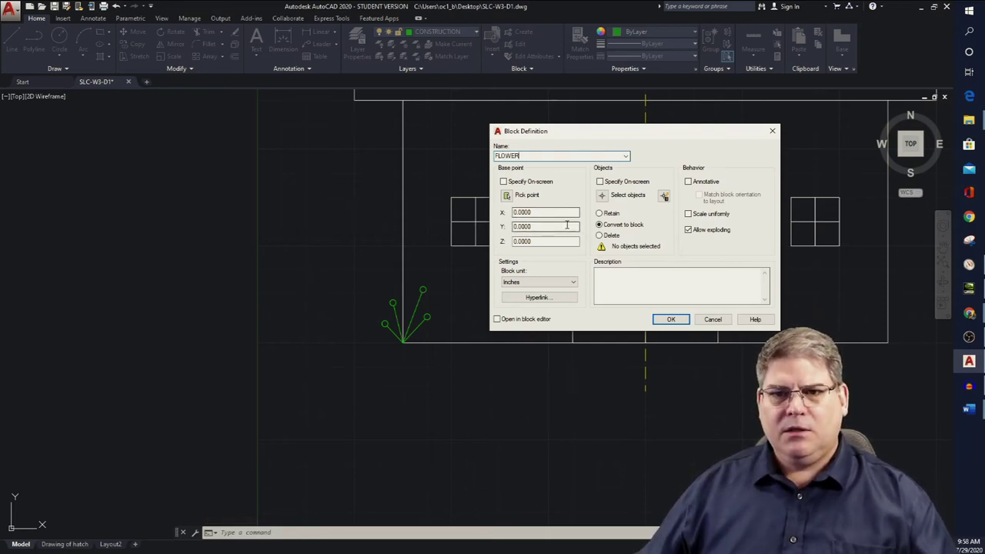
{"action": "left_click", "coordinate": [506, 196]}
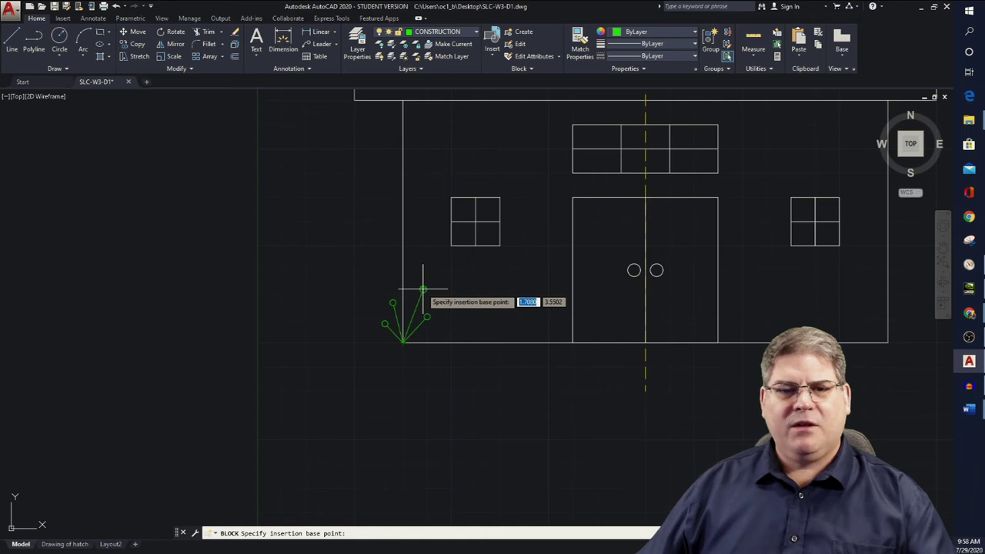
{"action": "left_click", "coordinate": [403, 343]}
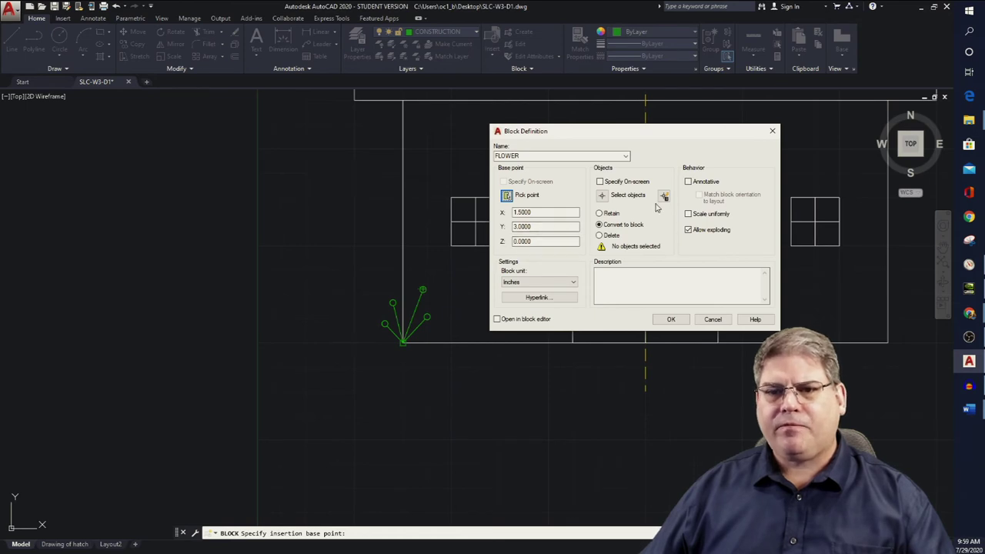
Window-select all eight flower pieces and convert them into the FLOWER block.
{"action": "left_click", "coordinate": [603, 196]}
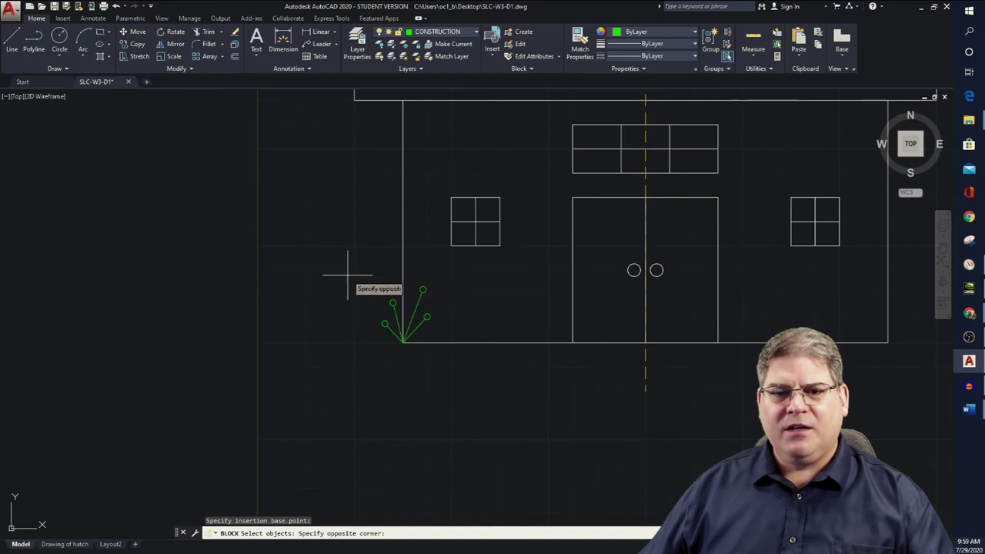
{"action": "left_click", "coordinate": [348, 275]}
{"action": "left_click", "coordinate": [447, 368]}
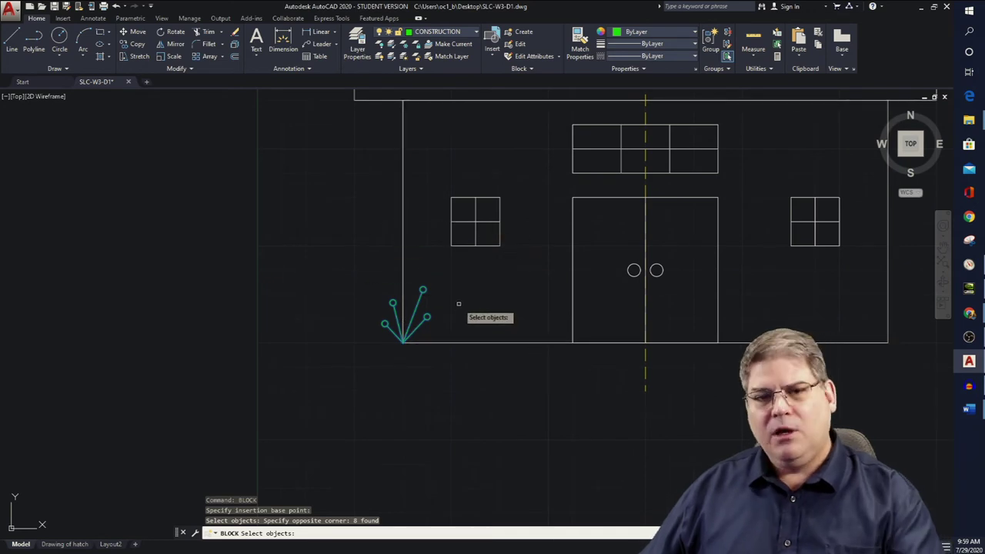
{"action": "key", "text": "Return"}
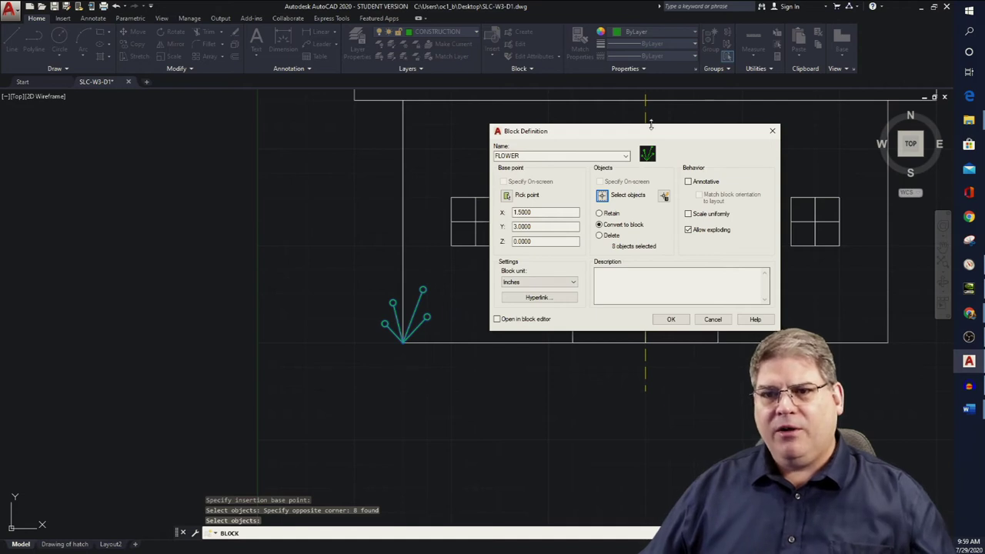
{"action": "mouse_move", "coordinate": [681, 135]}
{"action": "left_mouse_down"}
{"action": "mouse_move", "coordinate": [341, 107]}
{"action": "mouse_move", "coordinate": [299, 132]}
{"action": "left_mouse_up"}
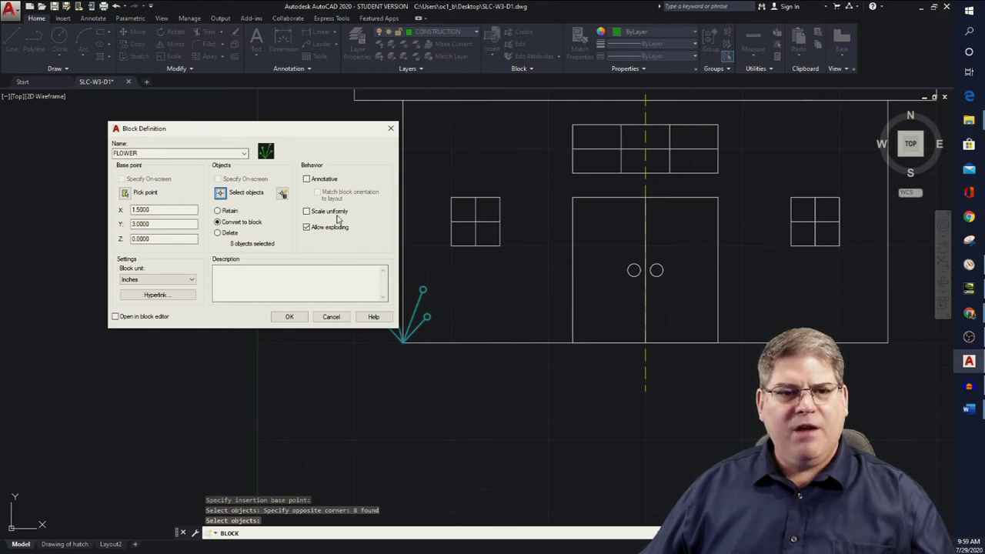
{"action": "left_click", "coordinate": [286, 315]}
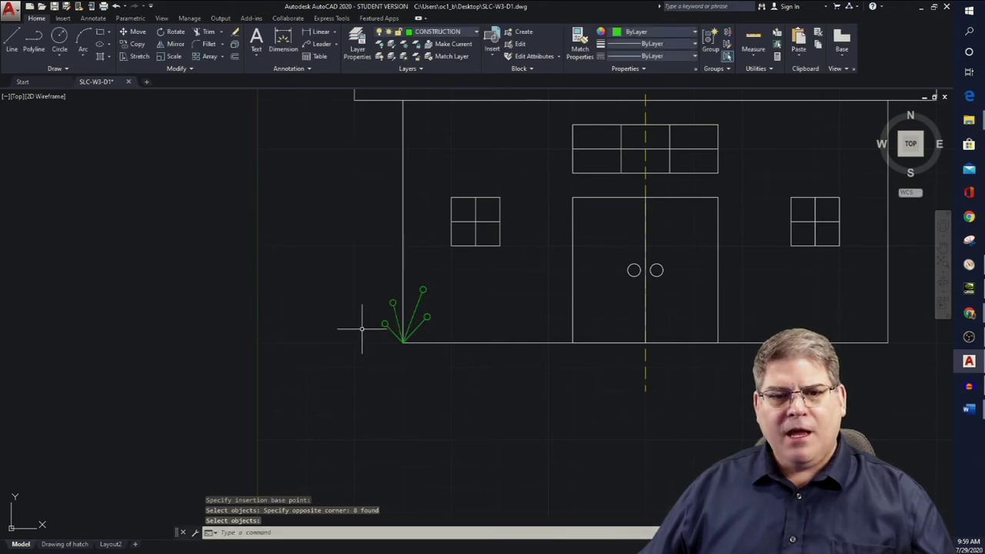
Confirm the flower is one block, then insert a FLOWER copy from the gallery left of the house.
{"action": "left_click", "coordinate": [388, 326]}
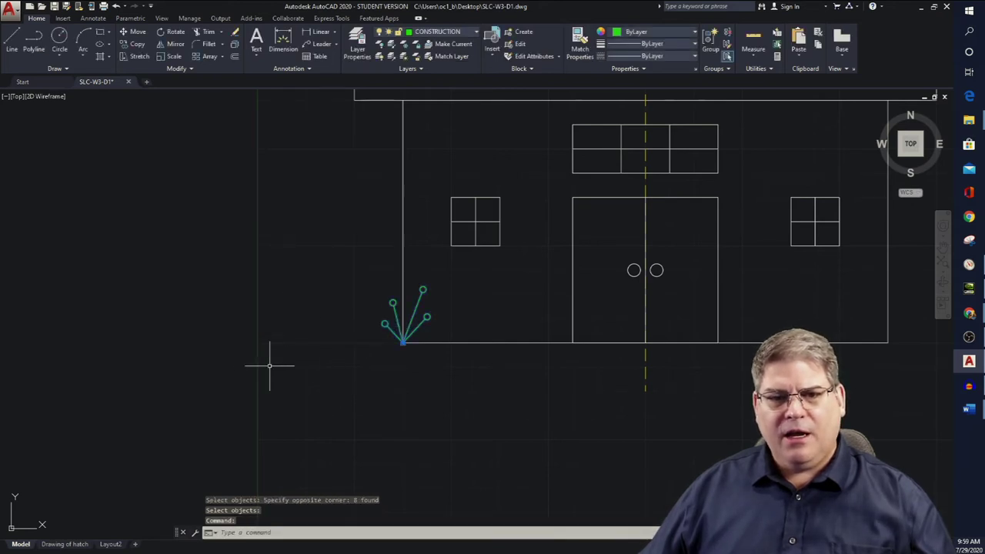
{"action": "key", "text": "Escape"}
{"action": "key", "text": "Escape"}
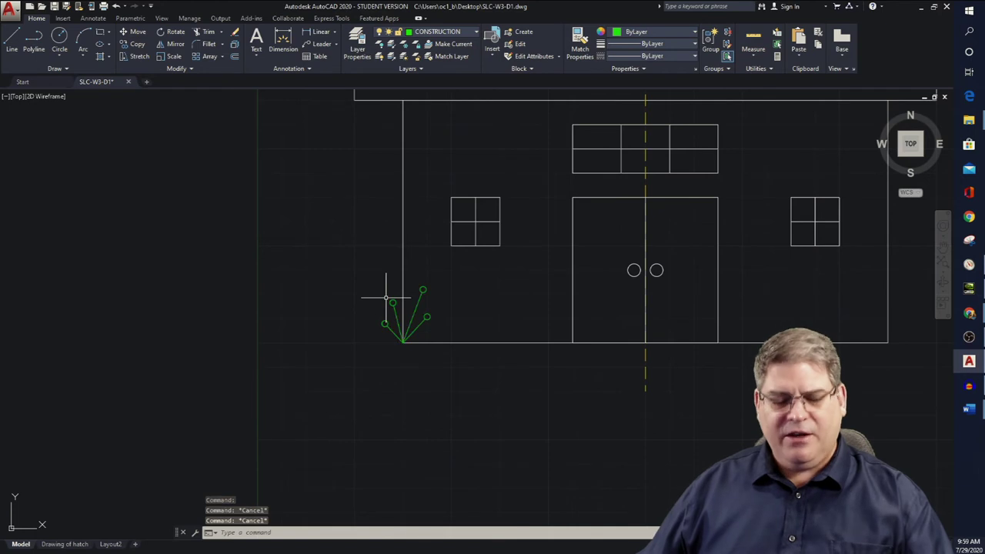
{"action": "type", "text": "IN"}
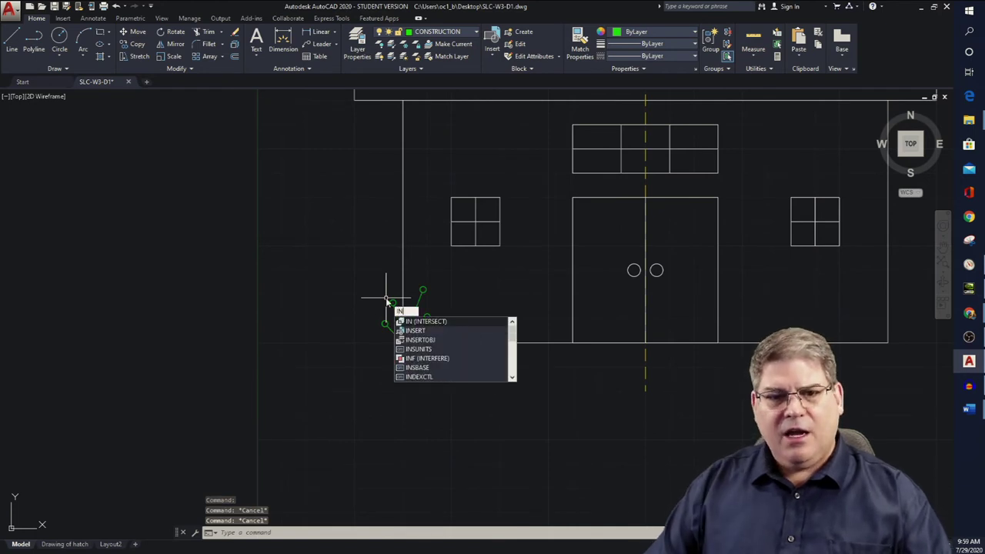
{"action": "type", "text": "SERT"}
{"action": "key", "text": "Return"}
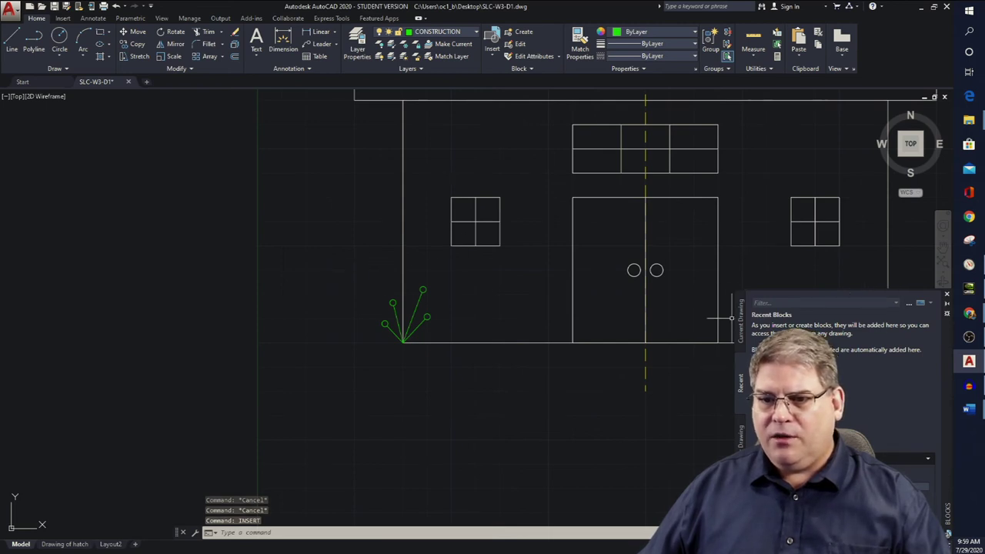
{"action": "left_click", "coordinate": [948, 297]}
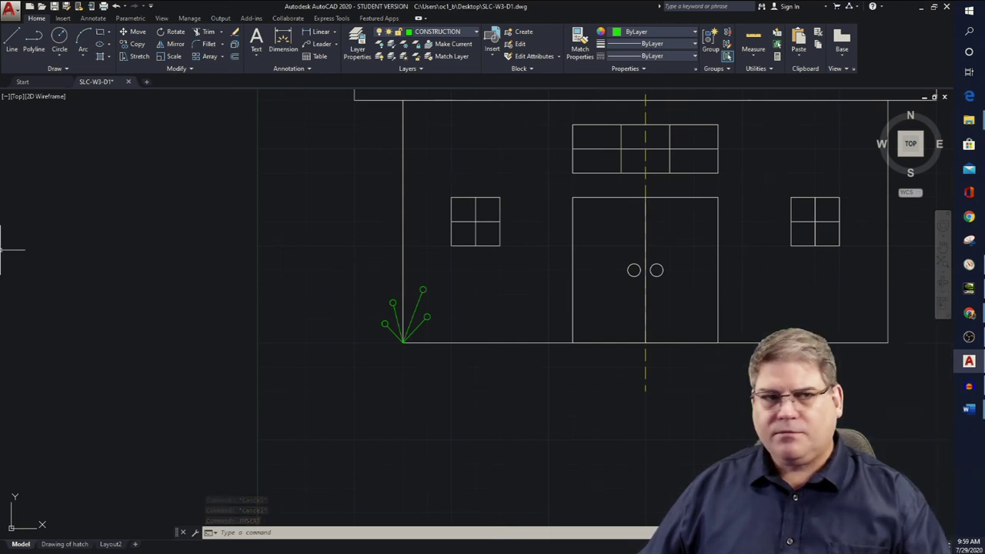
{"action": "left_click", "coordinate": [63, 20]}
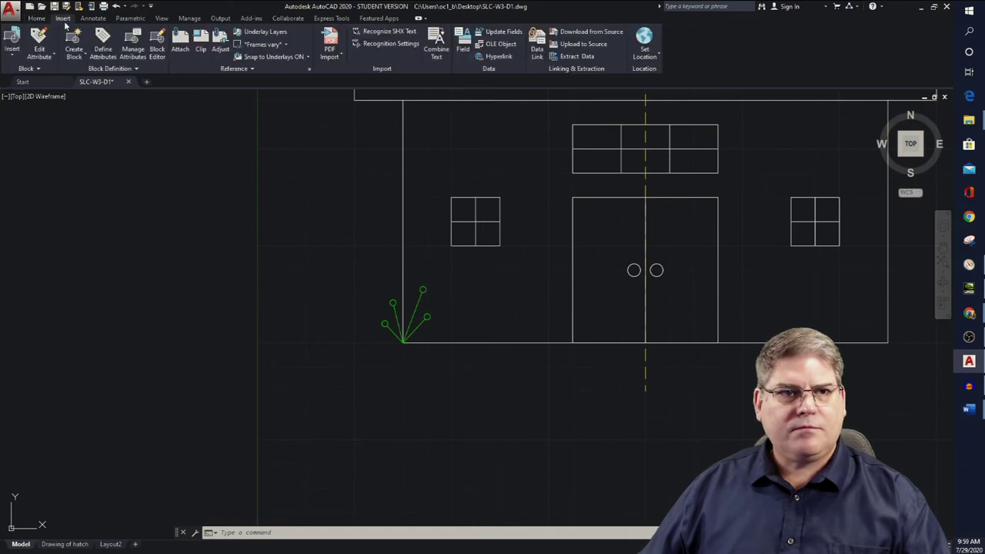
{"action": "left_click", "coordinate": [17, 57]}
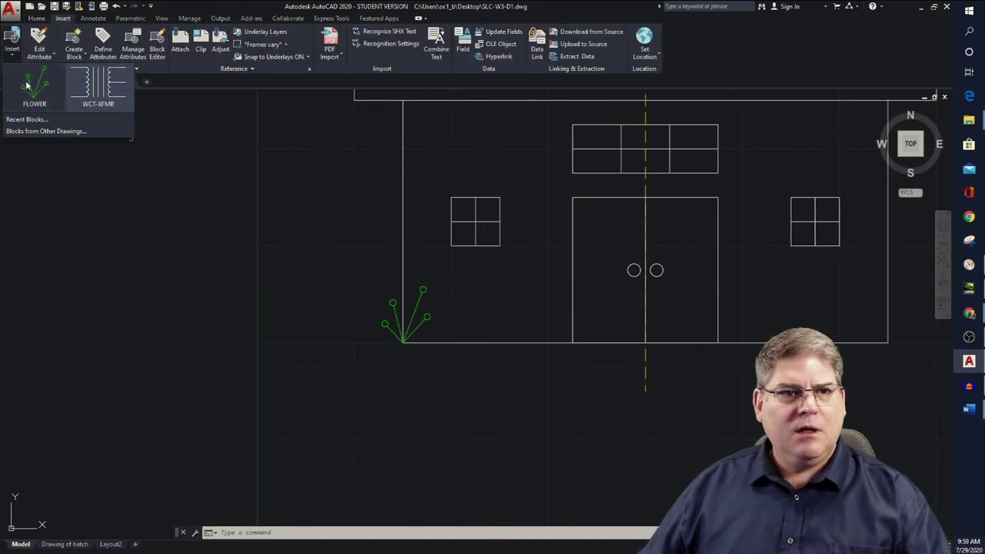
{"action": "left_click", "coordinate": [28, 84]}
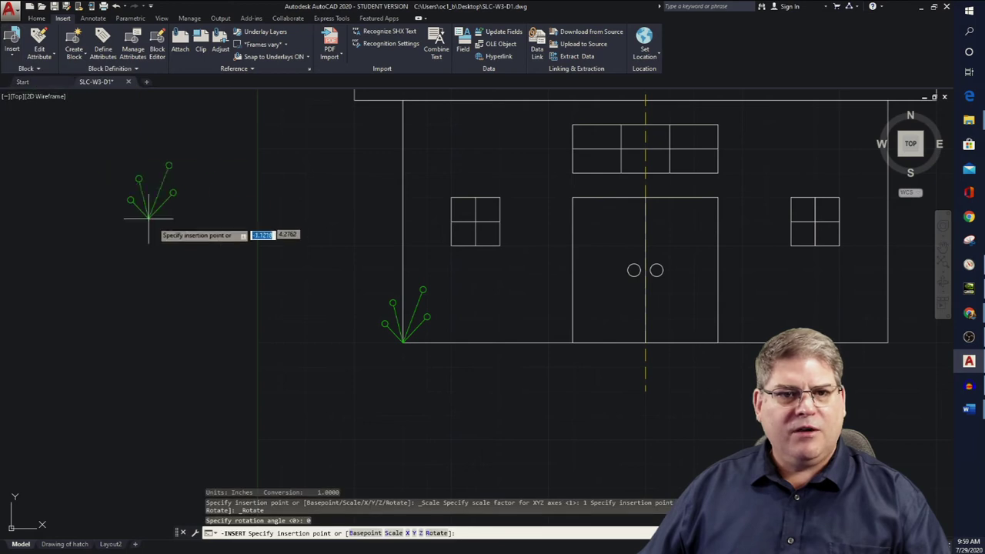
{"action": "key", "text": "Escape"}
{"action": "key", "text": "Escape"}
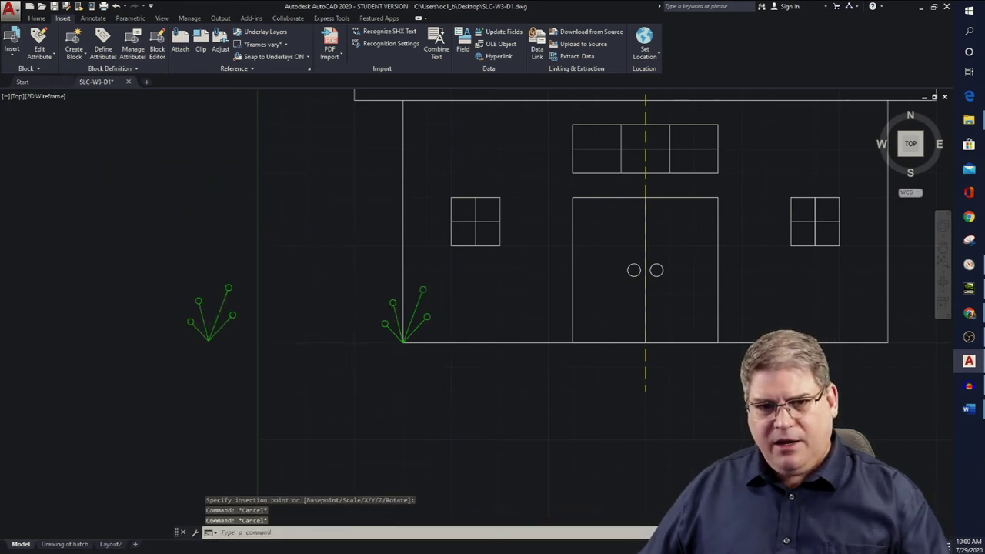
{"action": "scroll", "coordinate": [415, 354], "scroll_direction": "down", "scroll_amount": 2}
{"action": "scroll", "coordinate": [590, 334], "scroll_direction": "up", "scroll_amount": 2}
Mirror the corner flower across the house's vertical centre line, keeping the original.
{"action": "type", "text": "MI"}
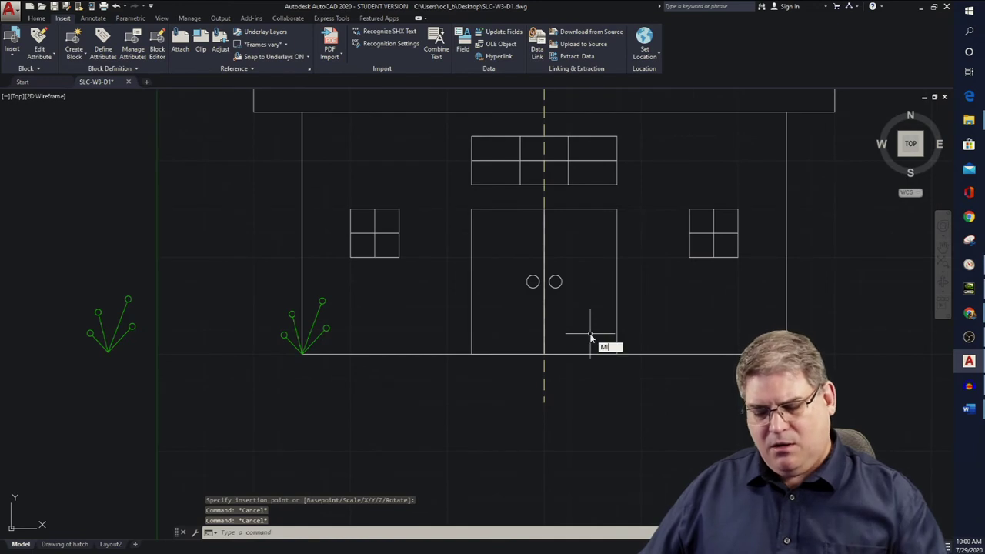
{"action": "key", "text": "Return"}
{"action": "left_click", "coordinate": [322, 301]}
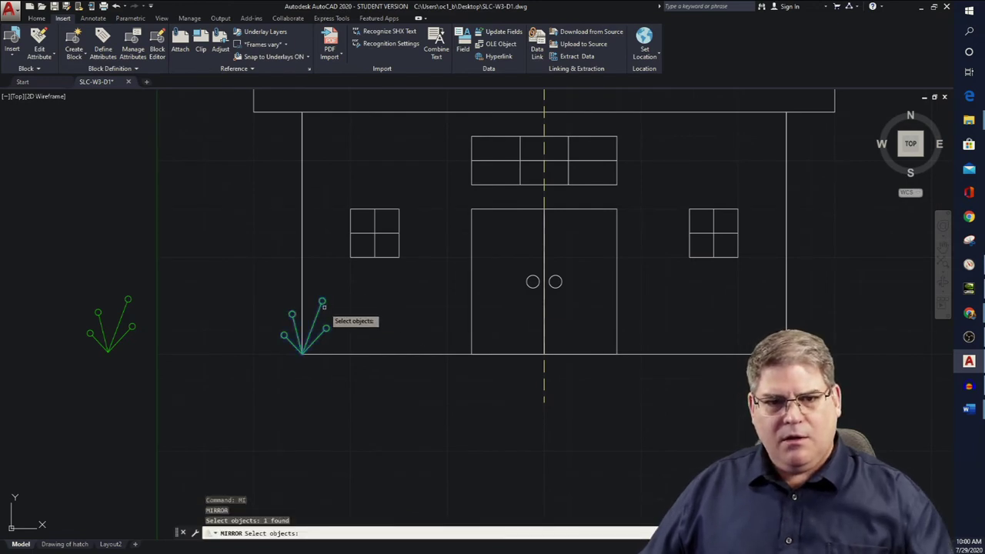
{"action": "key", "text": "Return"}
{"action": "left_click", "coordinate": [544, 401]}
{"action": "scroll", "coordinate": [544, 401], "scroll_direction": "down", "scroll_amount": 3}
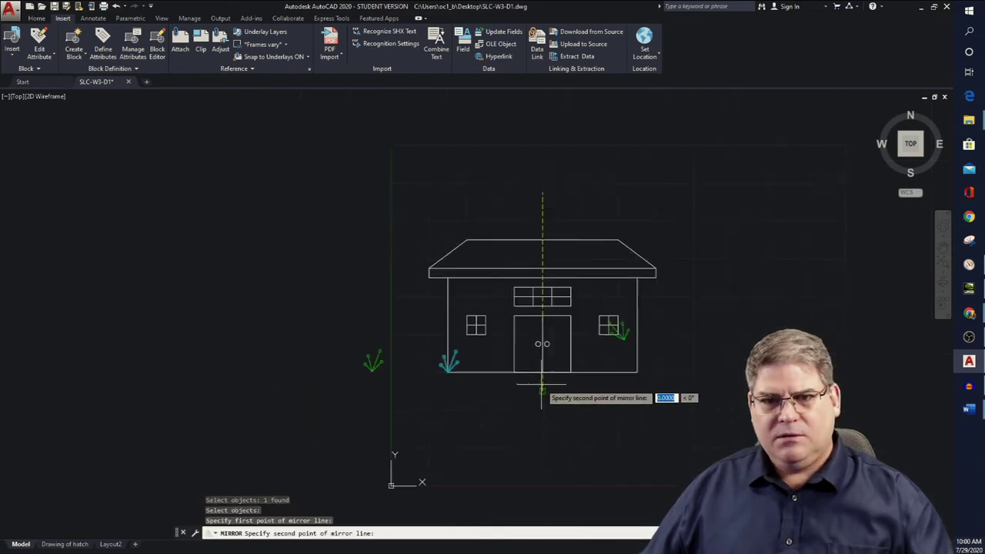
{"action": "left_click", "coordinate": [542, 198]}
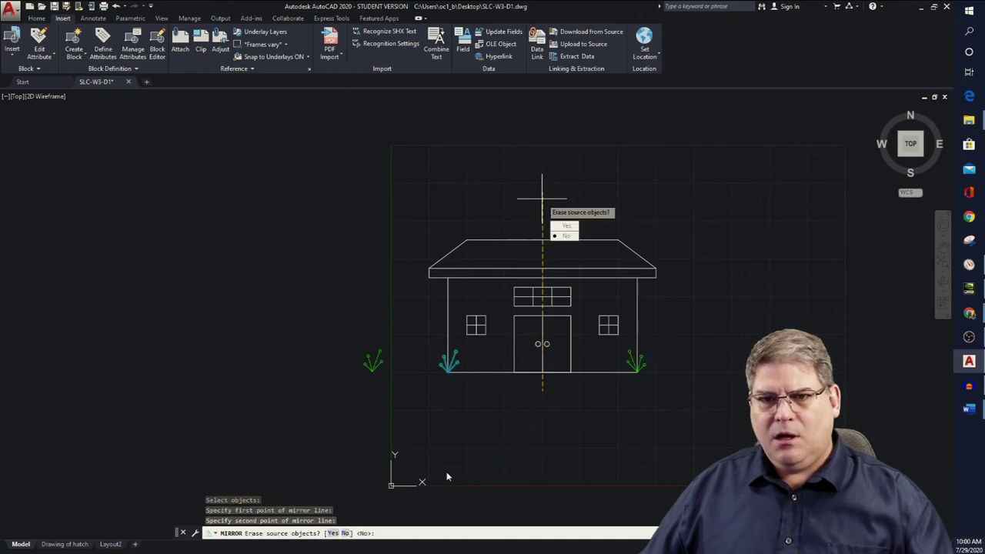
{"action": "key", "text": "Return"}
{"action": "scroll", "coordinate": [608, 369], "scroll_direction": "up", "scroll_amount": 4}
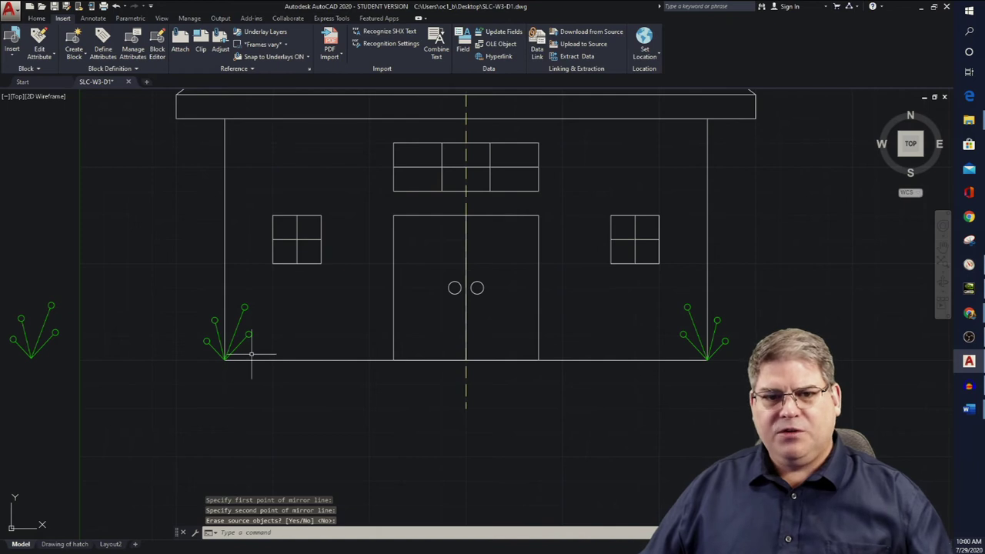
{"action": "mouse_move", "coordinate": [309, 292]}
{"action": "middle_mouse_down"}
{"action": "mouse_move", "coordinate": [426, 281]}
{"action": "mouse_move", "coordinate": [440, 297]}
{"action": "middle_mouse_up"}
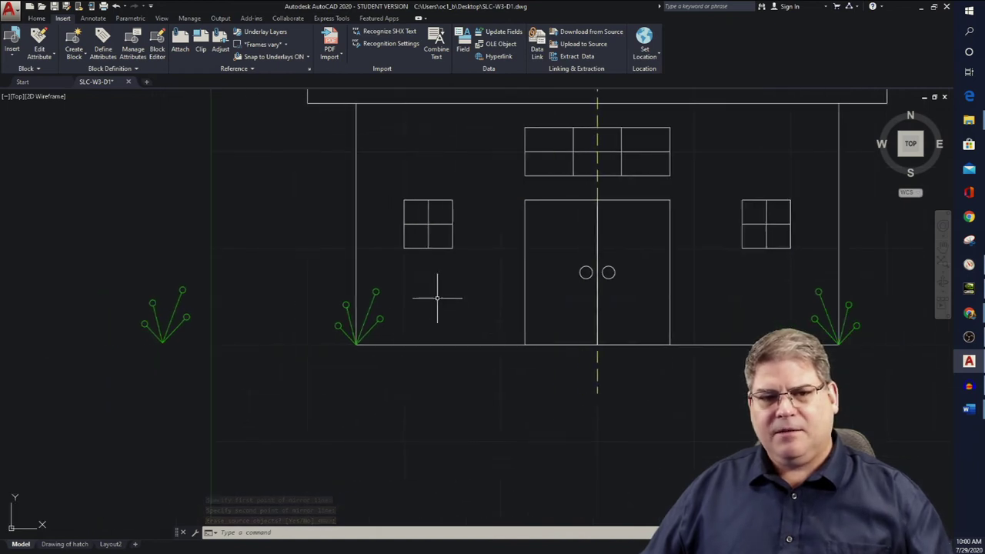
{"action": "key", "text": "Escape"}
{"action": "key", "text": "Escape"}
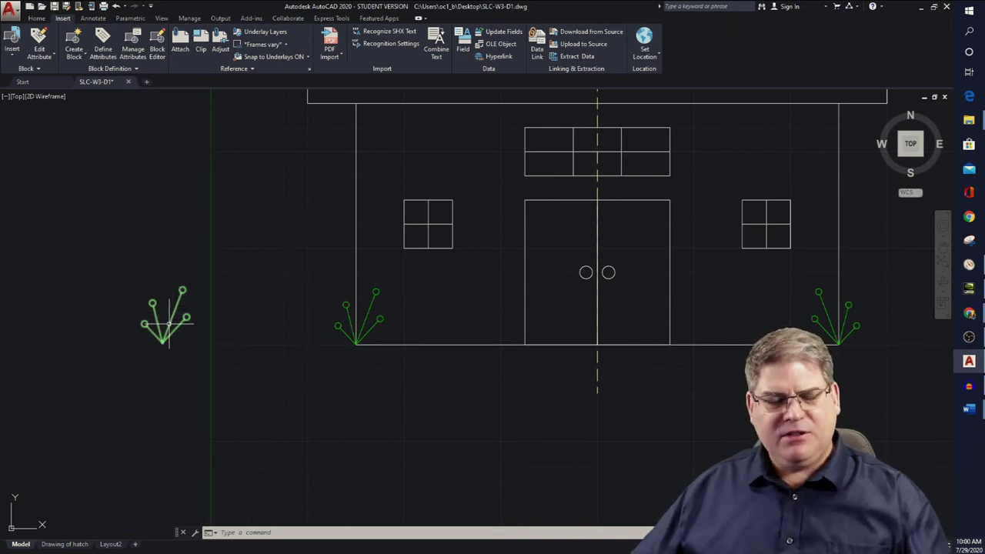
Zoom and pan in close on one flower's centre circle and stem top.
{"action": "scroll", "coordinate": [143, 327], "scroll_direction": "up", "scroll_amount": 7}
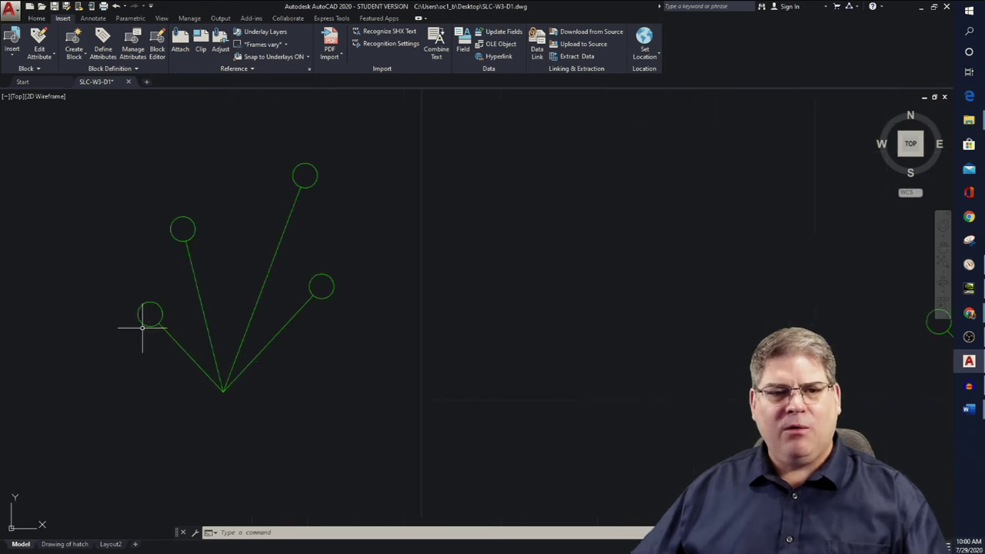
{"action": "middle_click_drag", "start_coordinate": [103, 292], "coordinate": [268, 258]}
{"action": "scroll", "coordinate": [278, 290], "scroll_direction": "up", "scroll_amount": 4}
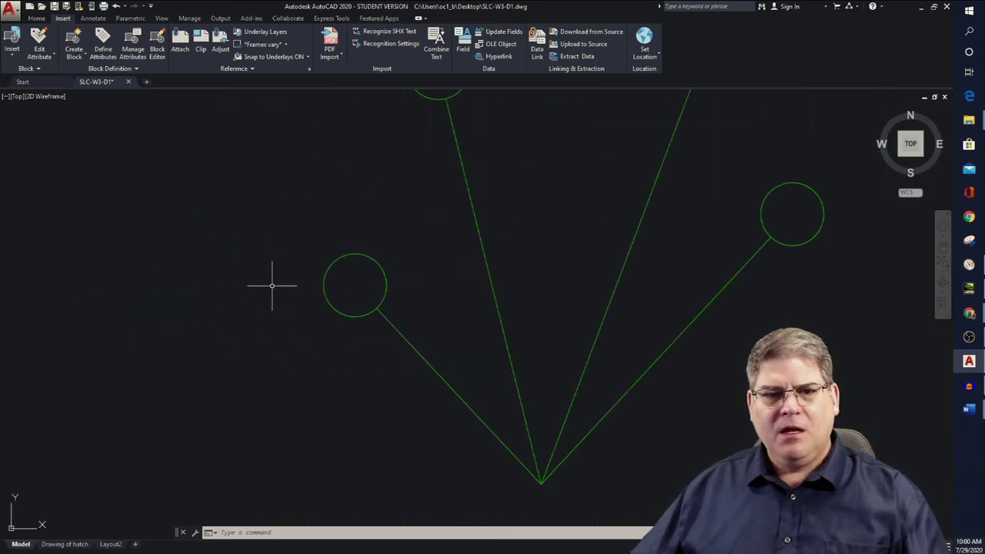
{"action": "middle_click_drag", "start_coordinate": [324, 301], "coordinate": [407, 241]}
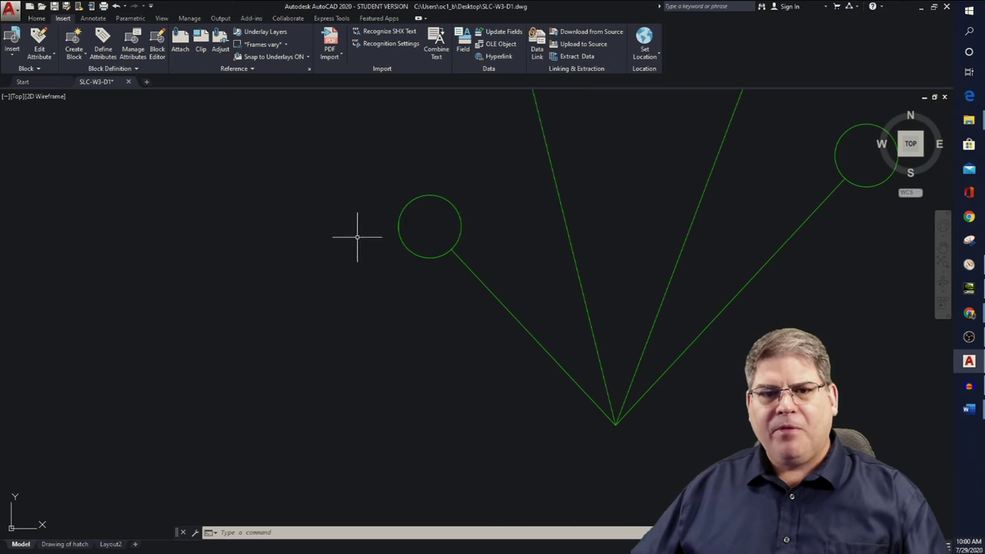
{"action": "scroll", "coordinate": [382, 231], "scroll_direction": "up", "scroll_amount": 5}
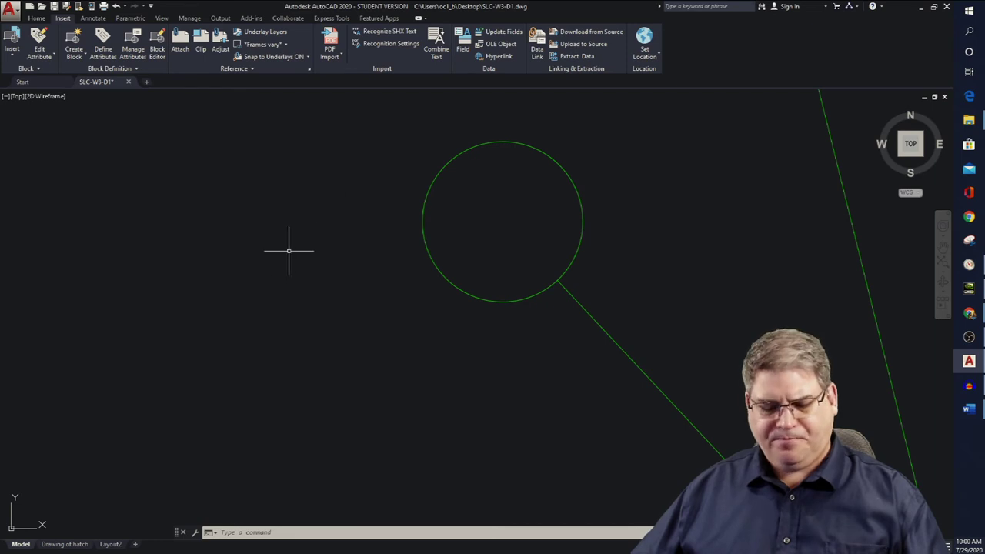
Draw a three-point arc from the circle's left quadrant curving out to the upper left.
{"action": "left_click", "coordinate": [37, 18]}
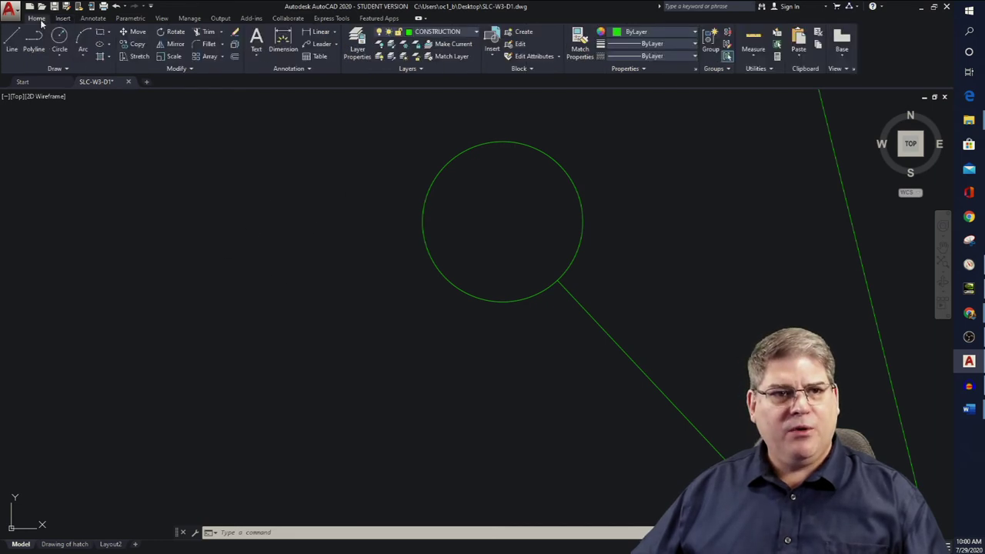
{"action": "type", "text": "arc"}
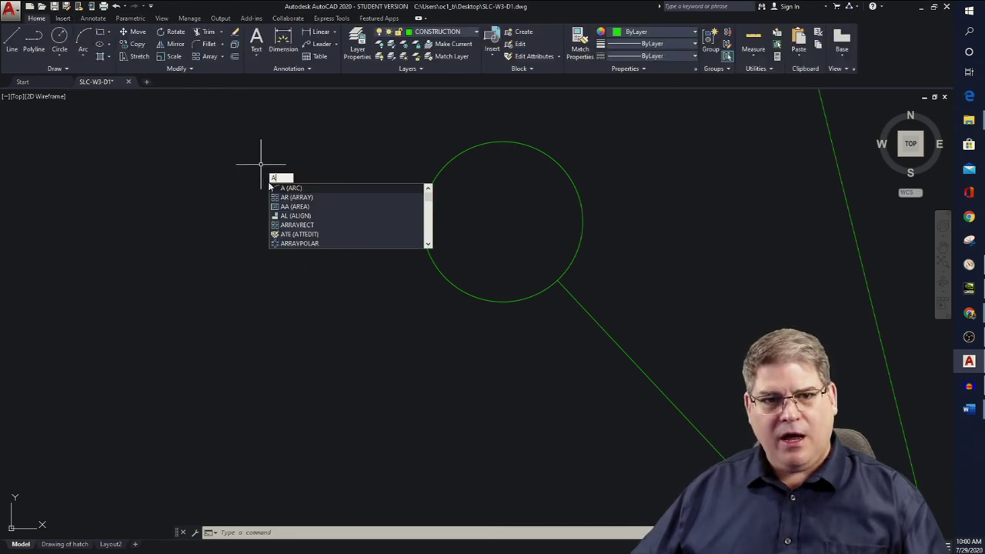
{"action": "key", "text": "Return"}
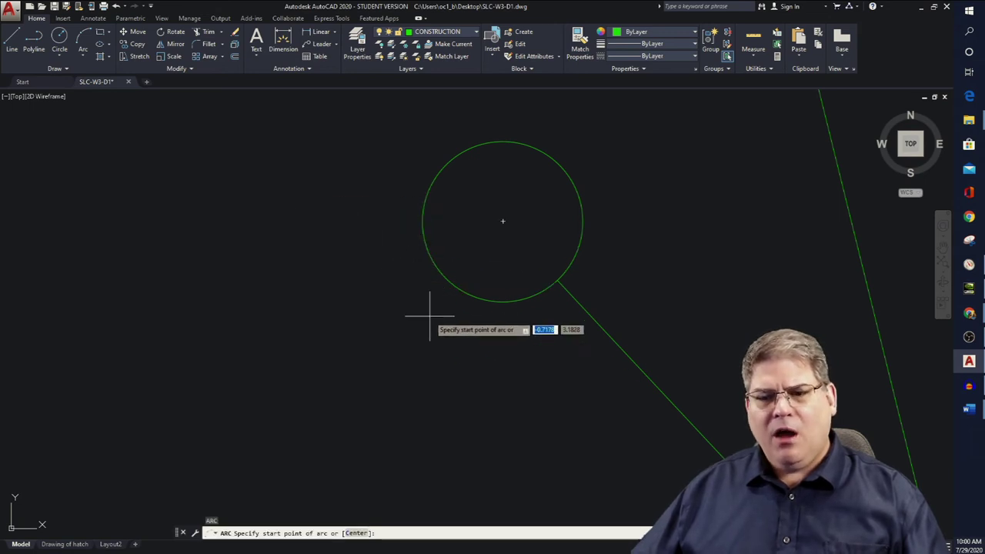
{"action": "right_click", "coordinate": [293, 241], "text": "shift"}
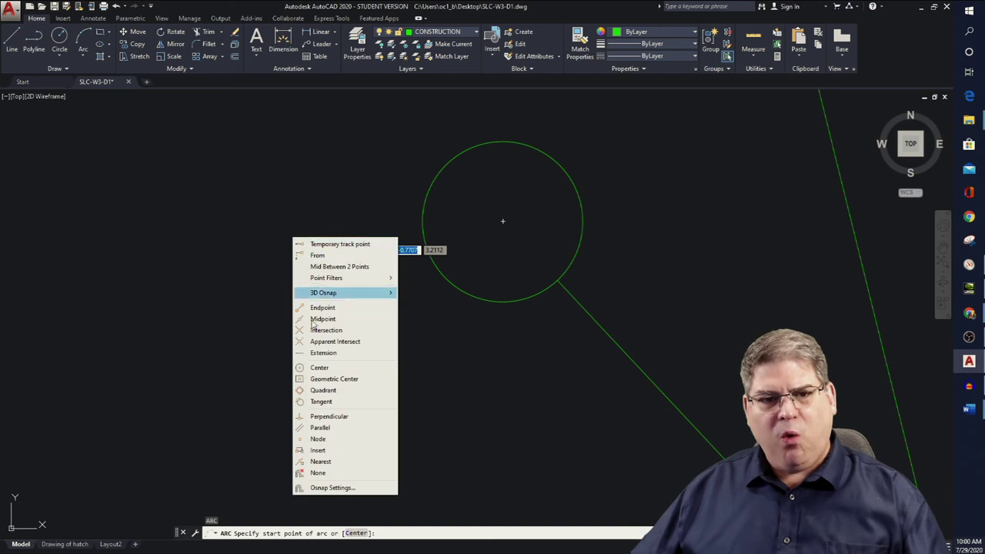
{"action": "left_click", "coordinate": [326, 390]}
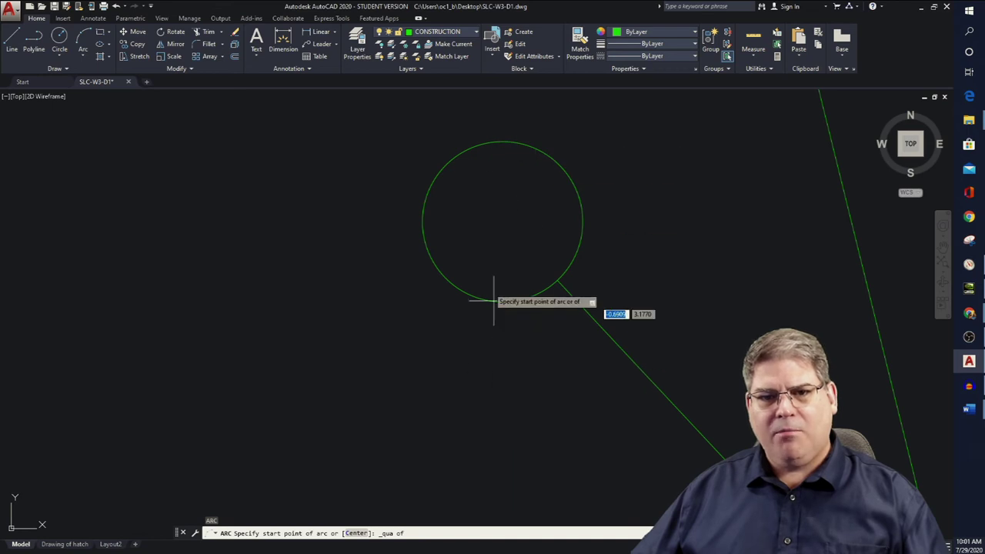
{"action": "left_click", "coordinate": [421, 222]}
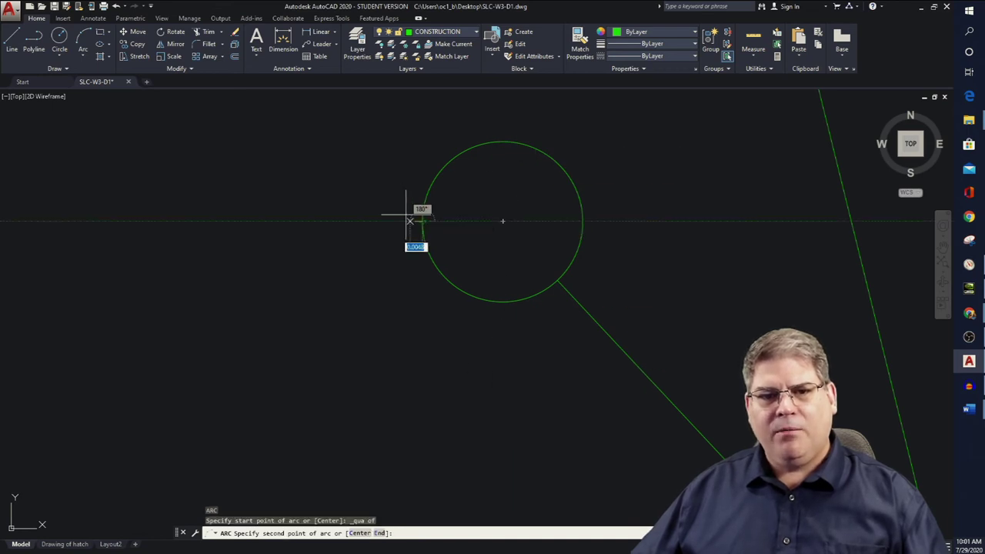
{"action": "left_click", "coordinate": [355, 210]}
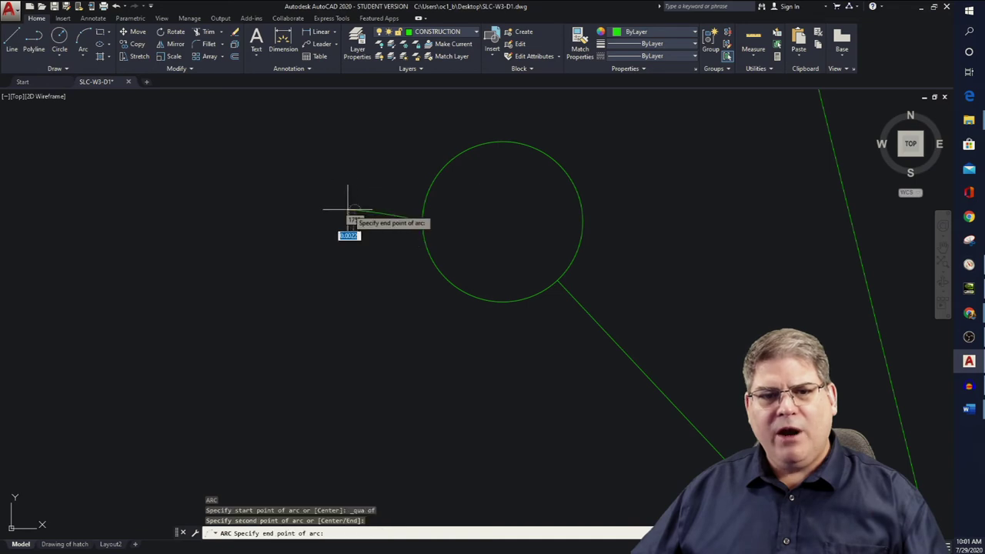
{"action": "left_click", "coordinate": [299, 235]}
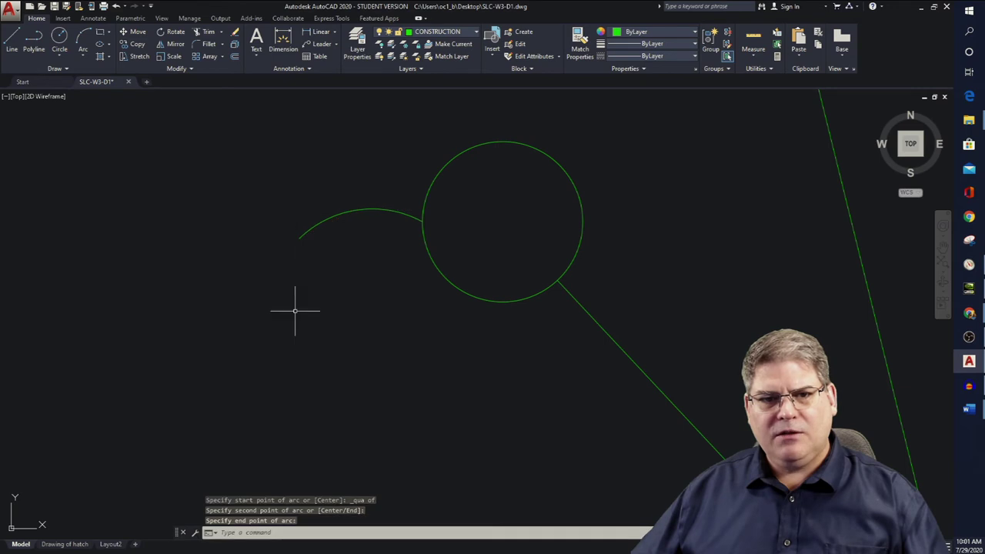
{"action": "key", "text": "Escape"}
{"action": "key", "text": "Escape"}
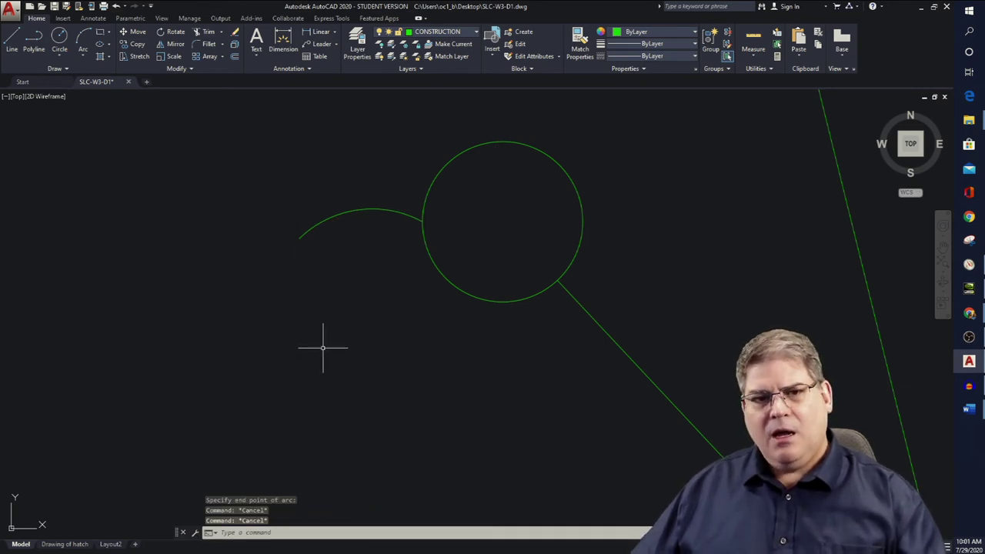
Start a horizontal mirror of the arc from its right end, then grab its midpoint grip, cancelling both.
{"action": "type", "text": "mi"}
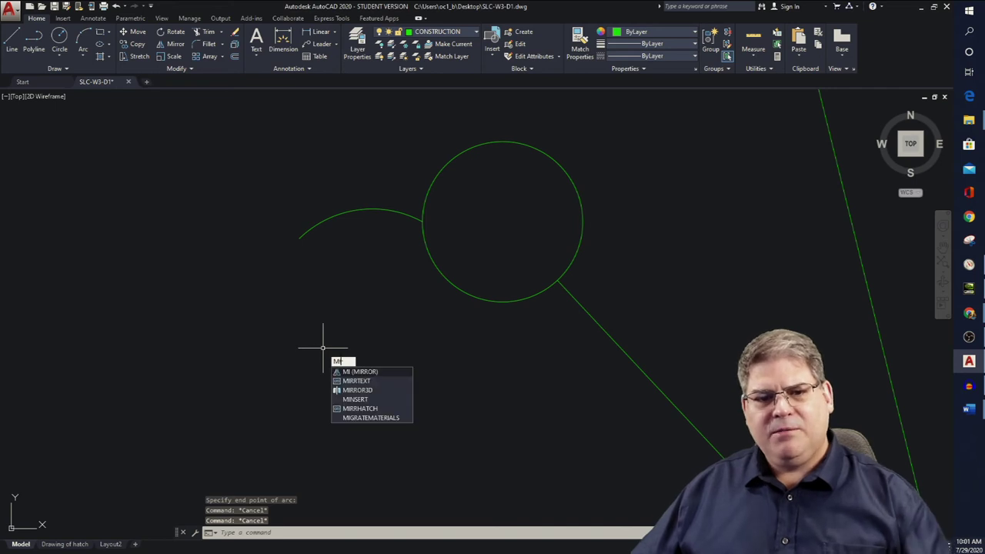
{"action": "left_click", "coordinate": [353, 372]}
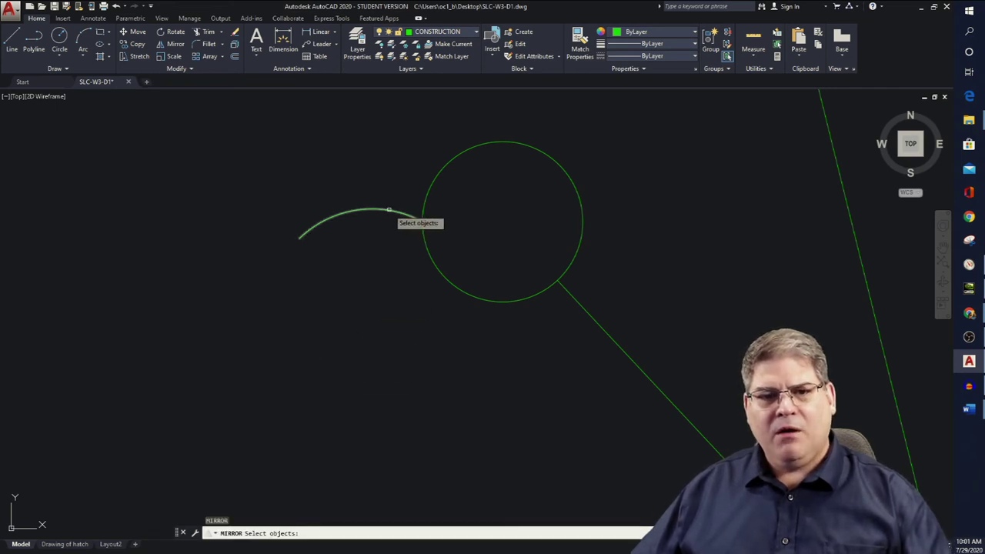
{"action": "left_click", "coordinate": [416, 219]}
{"action": "key", "text": "Return"}
{"action": "left_click", "coordinate": [422, 220]}
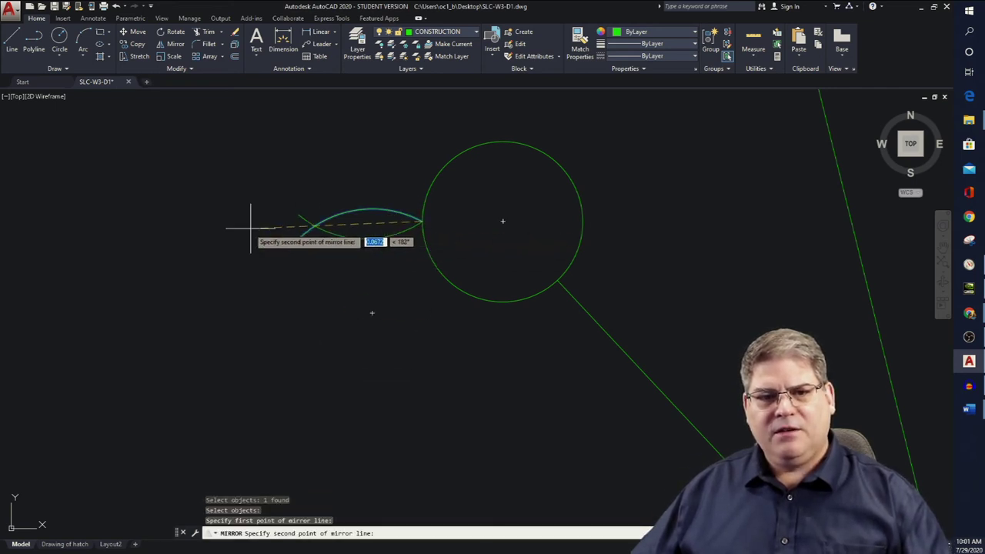
{"action": "key", "text": "F8"}
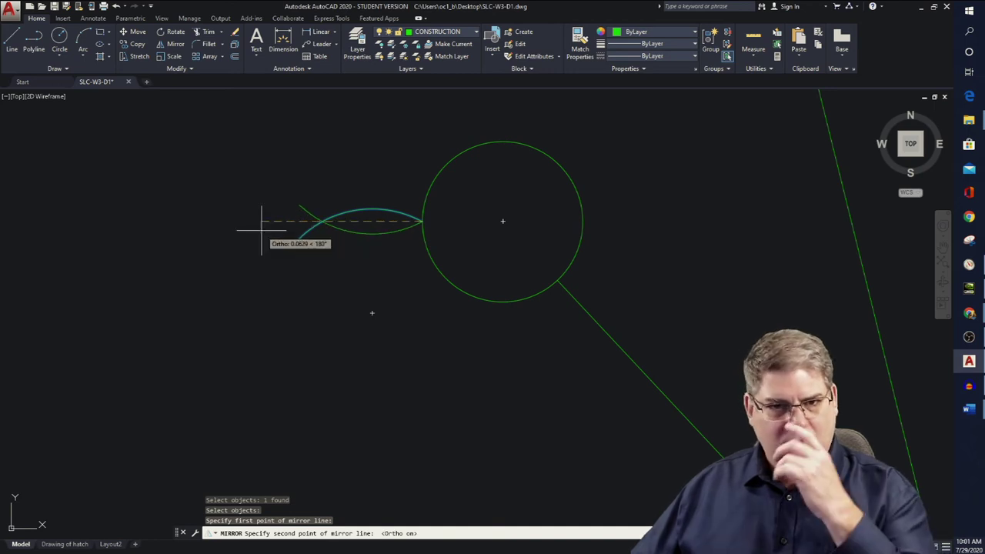
{"action": "left_click", "coordinate": [248, 232]}
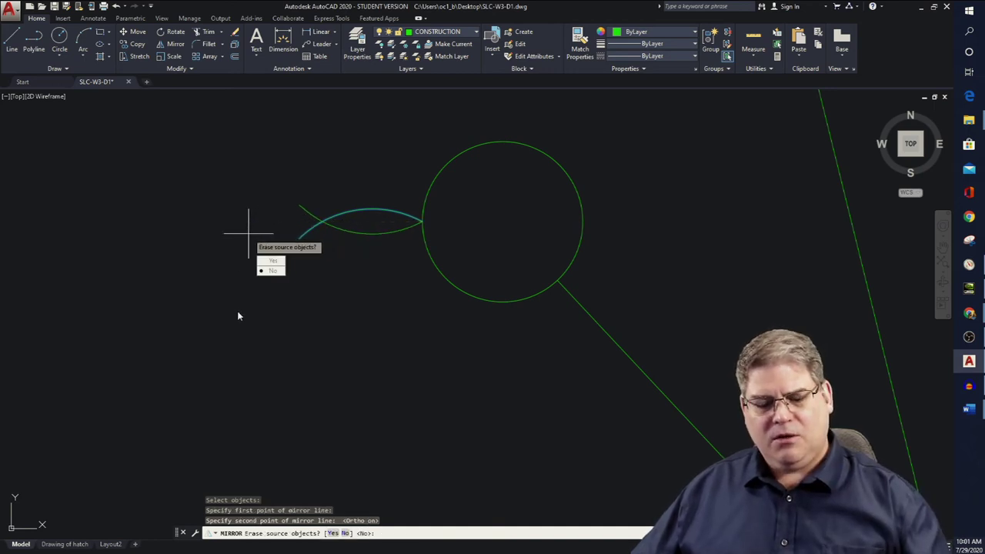
{"action": "key", "text": "Escape"}
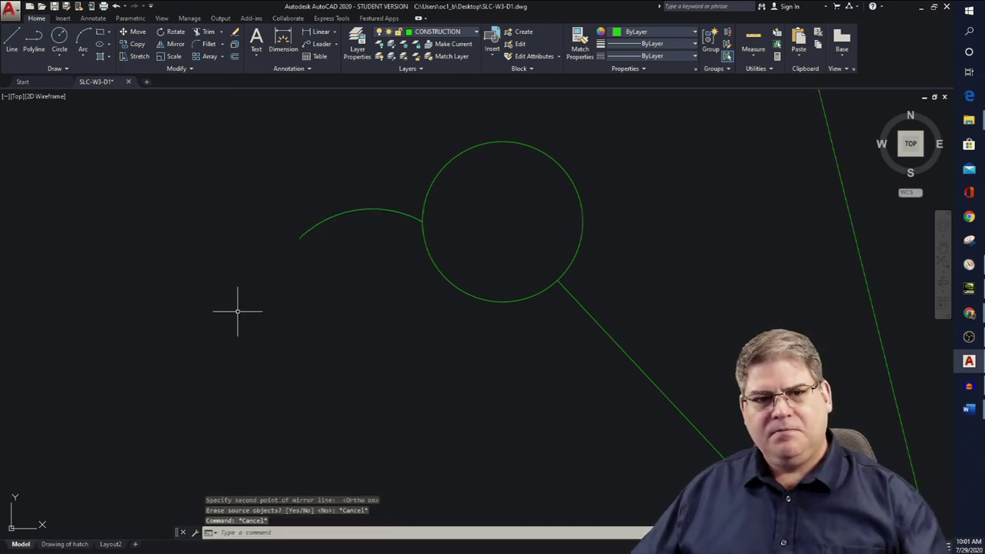
{"action": "left_click", "coordinate": [322, 224]}
{"action": "left_click", "coordinate": [358, 210]}
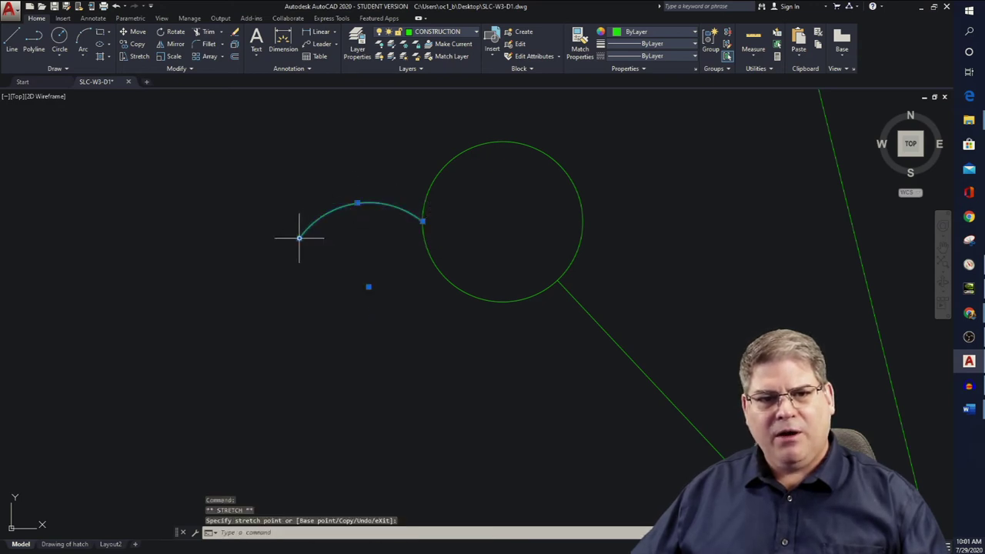
{"action": "key", "text": "Escape"}
{"action": "key", "text": "Escape"}
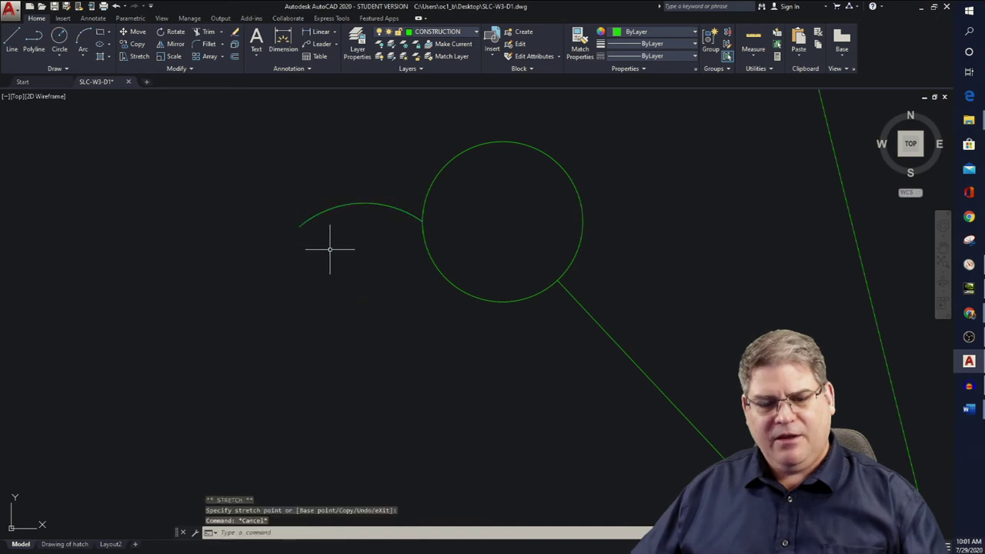
Mirror the arc horizontally about its right endpoint, keeping the original, to close the almond petal.
{"action": "type", "text": "mi"}
{"action": "key", "text": "Return"}
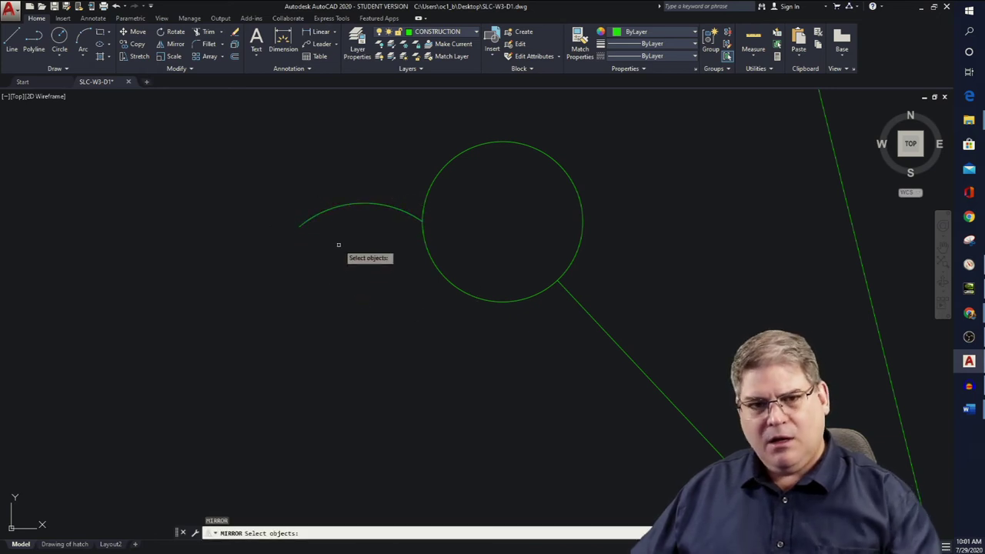
{"action": "left_click", "coordinate": [358, 204]}
{"action": "key", "text": "Return"}
{"action": "left_click", "coordinate": [422, 220]}
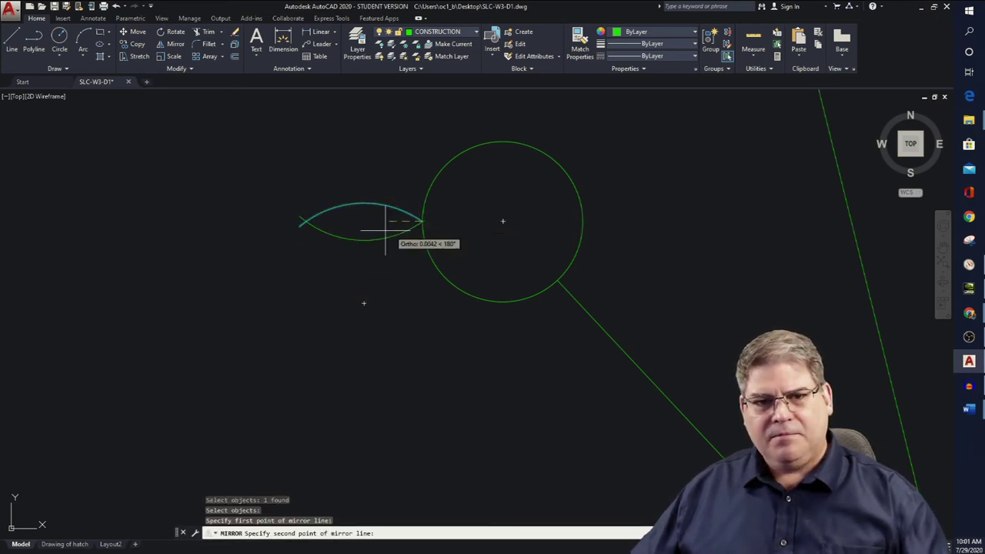
{"action": "left_click", "coordinate": [224, 238]}
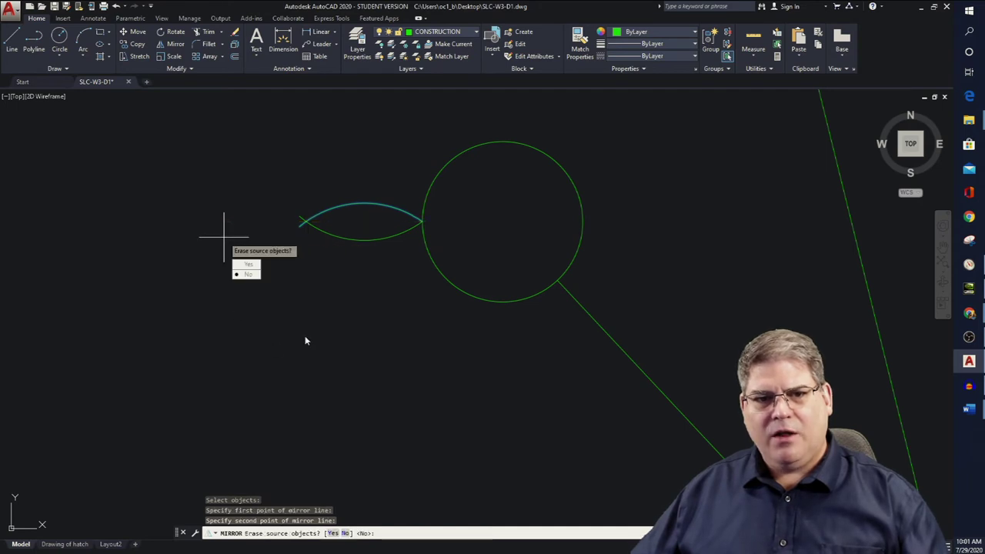
{"action": "left_click", "coordinate": [249, 274]}
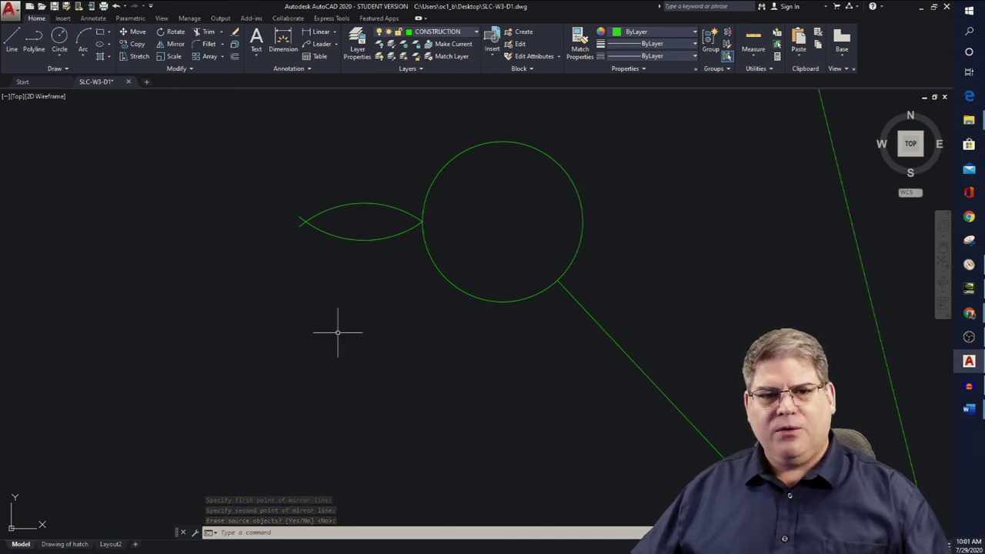
{"action": "scroll", "coordinate": [319, 204], "scroll_direction": "up", "scroll_amount": 5}
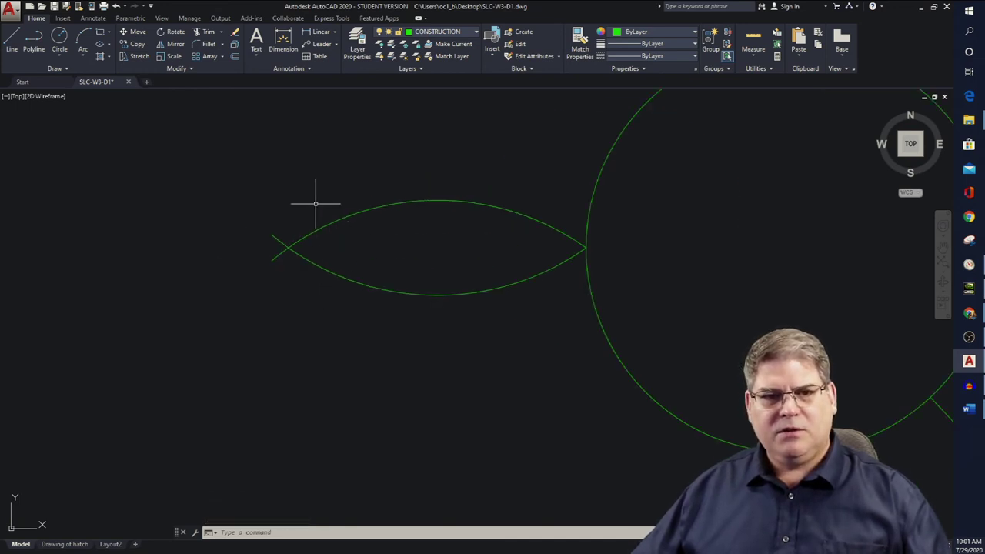
{"action": "key", "text": "Escape"}
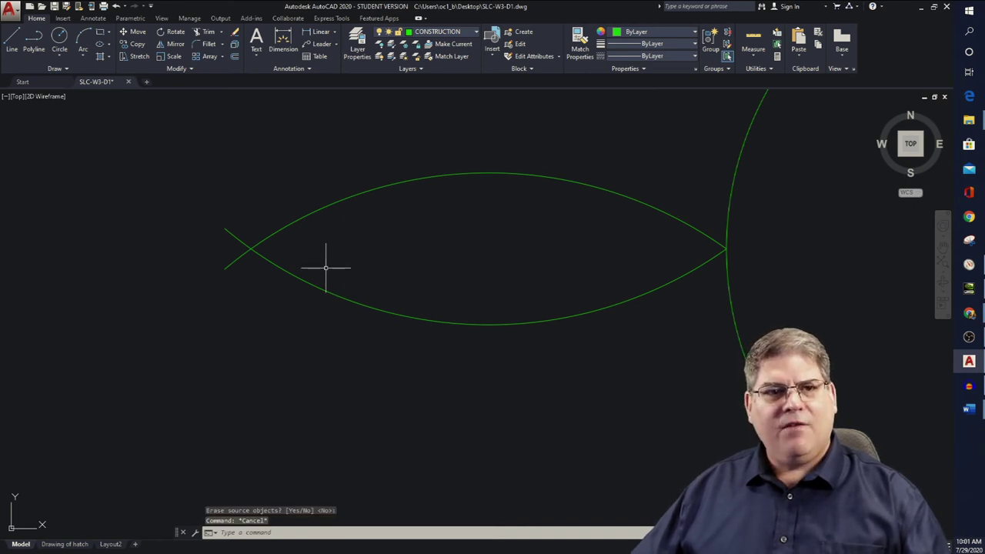
Fillet the petal's lower and upper arcs into a sharp point with the ribbon Fillet tool.
{"action": "left_click", "coordinate": [210, 45]}
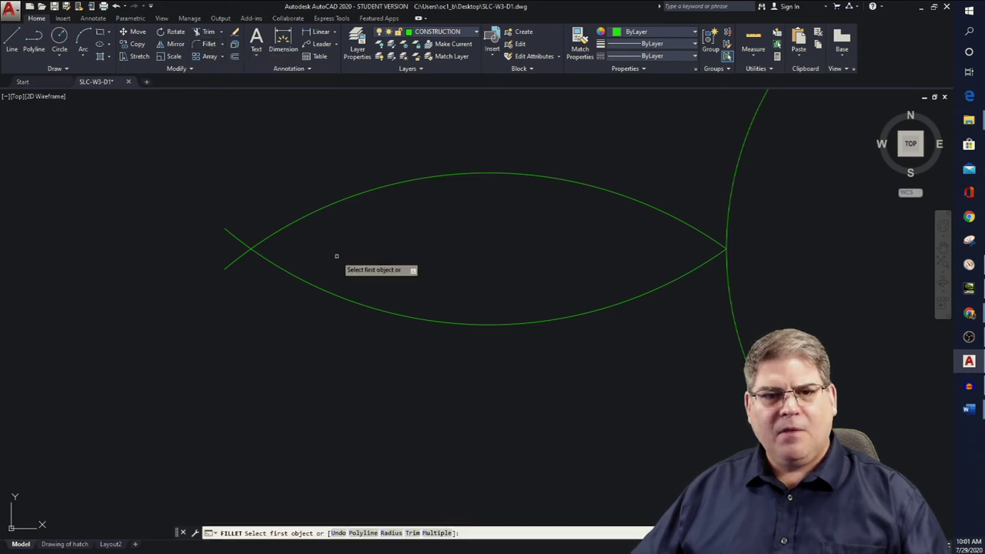
{"action": "left_click", "coordinate": [299, 278]}
{"action": "left_click", "coordinate": [297, 221]}
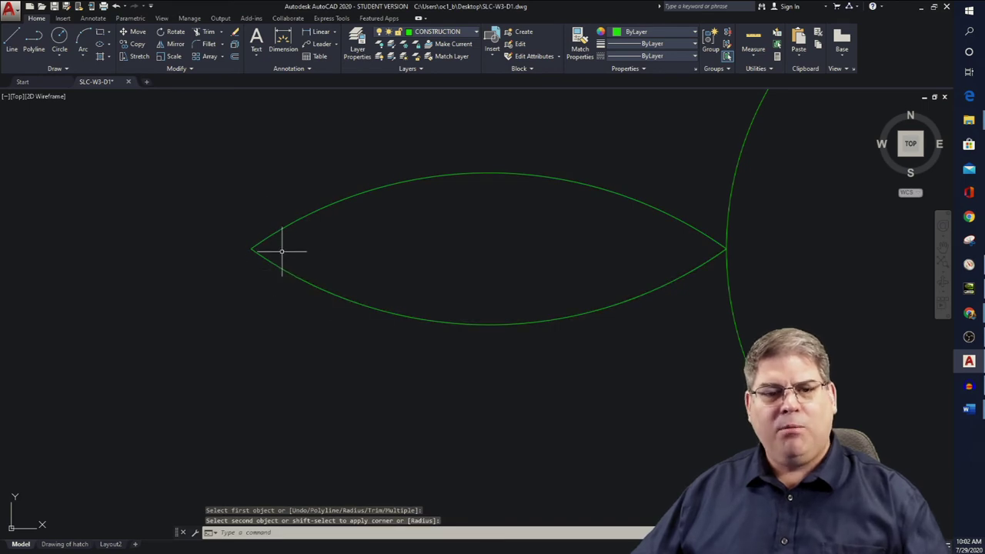
{"action": "key", "text": "Escape"}
{"action": "key", "text": "Escape"}
{"action": "left_click", "coordinate": [222, 44]}
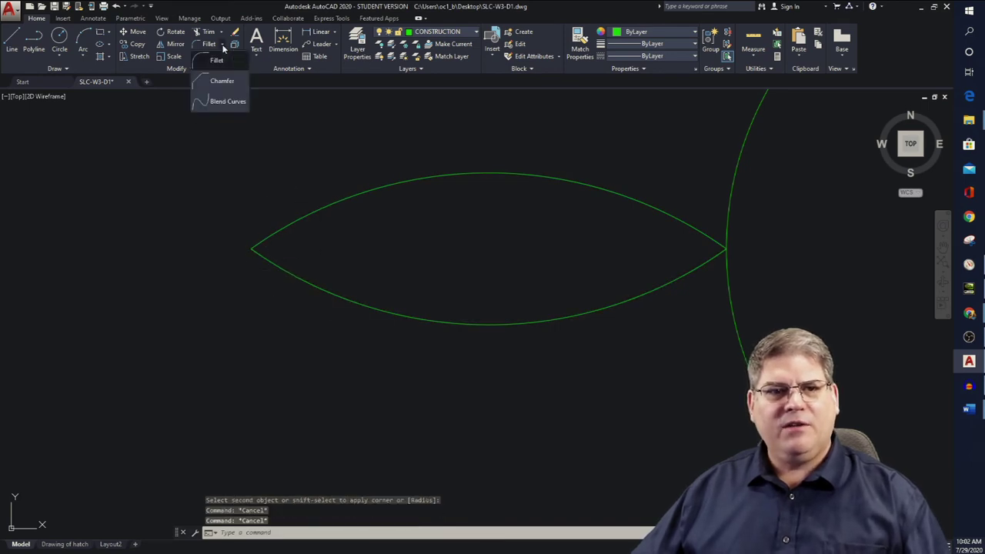
{"action": "key", "text": "Escape"}
{"action": "key", "text": "Escape"}
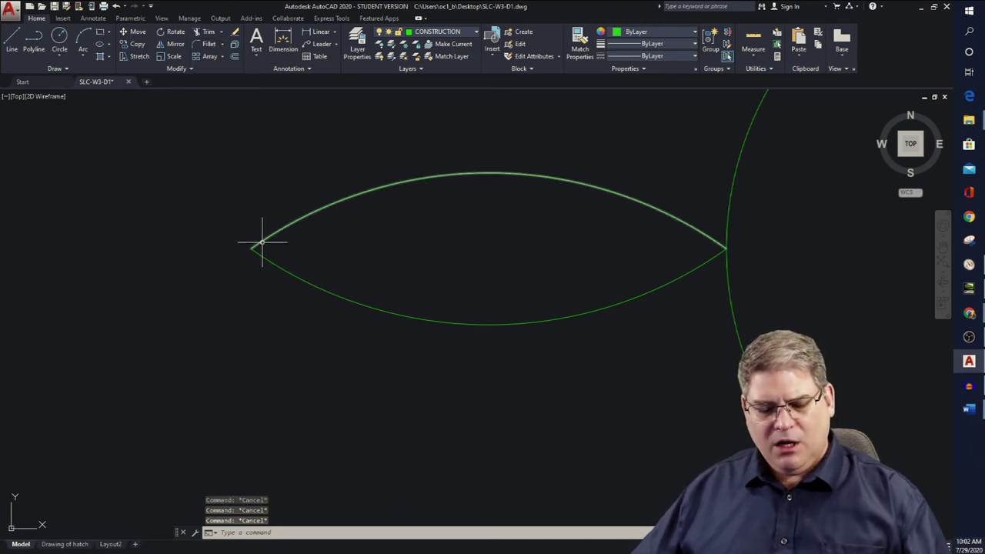
Round the petal's left tip with a fillet radius set by two points, then undo it.
{"action": "type", "text": "F"}
{"action": "key", "text": "Return"}
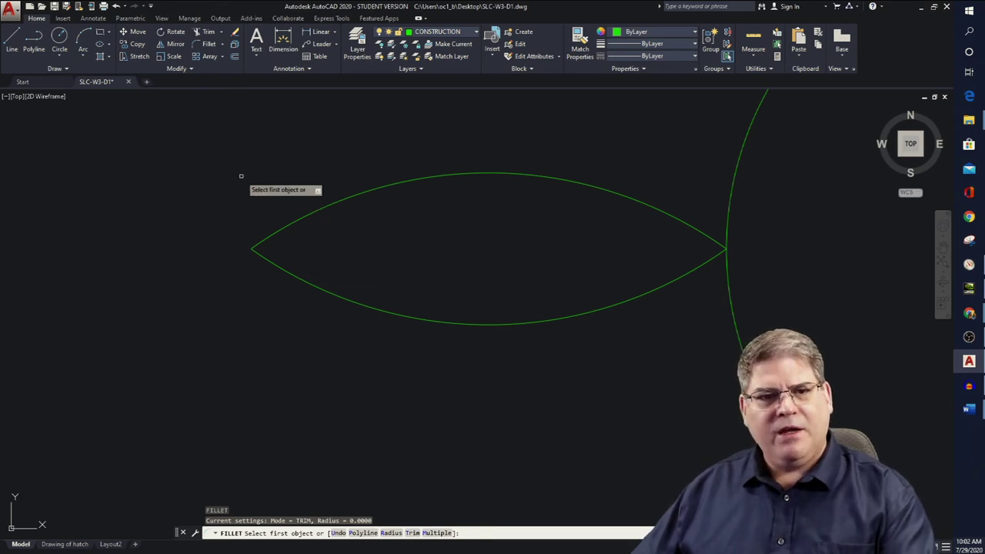
{"action": "key", "text": "Down"}
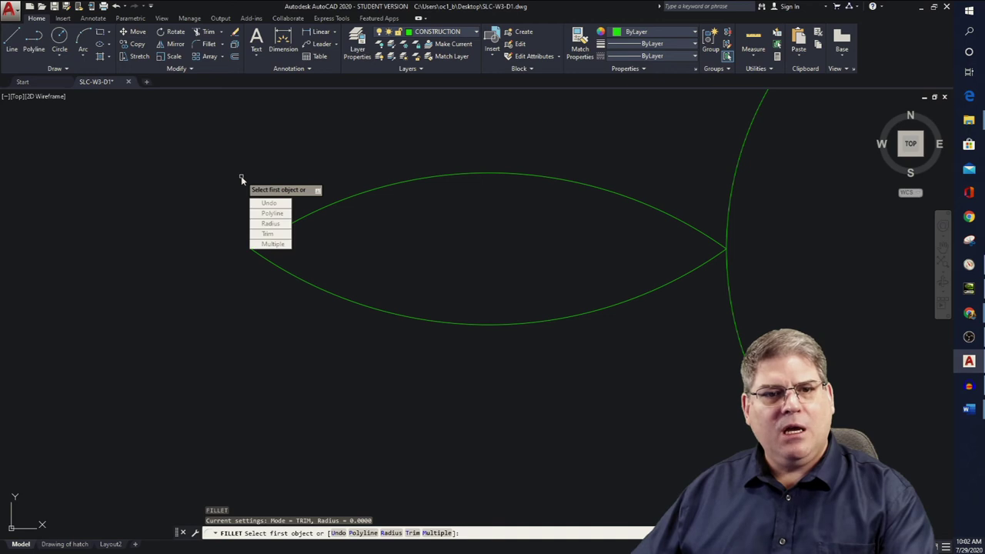
{"action": "left_click", "coordinate": [272, 224]}
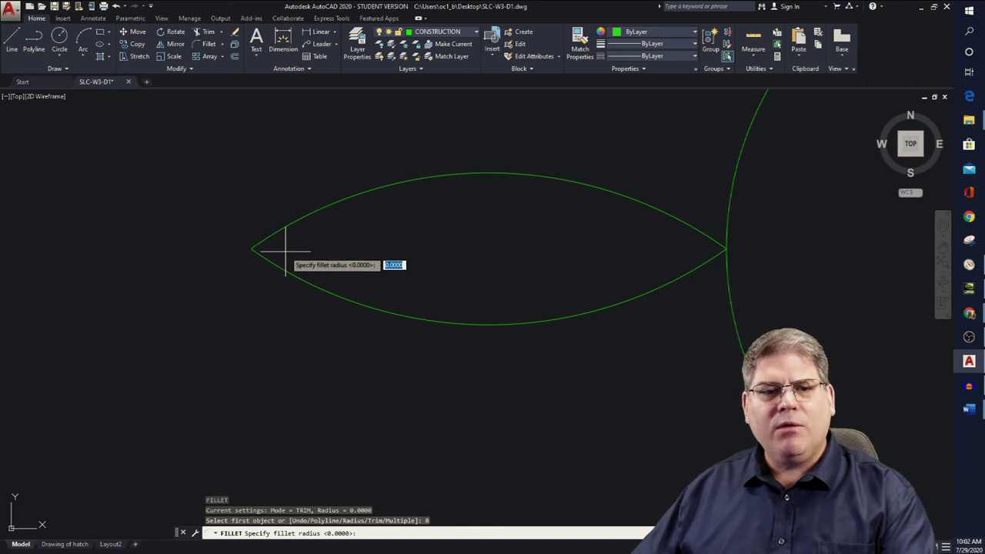
{"action": "left_click", "coordinate": [208, 232]}
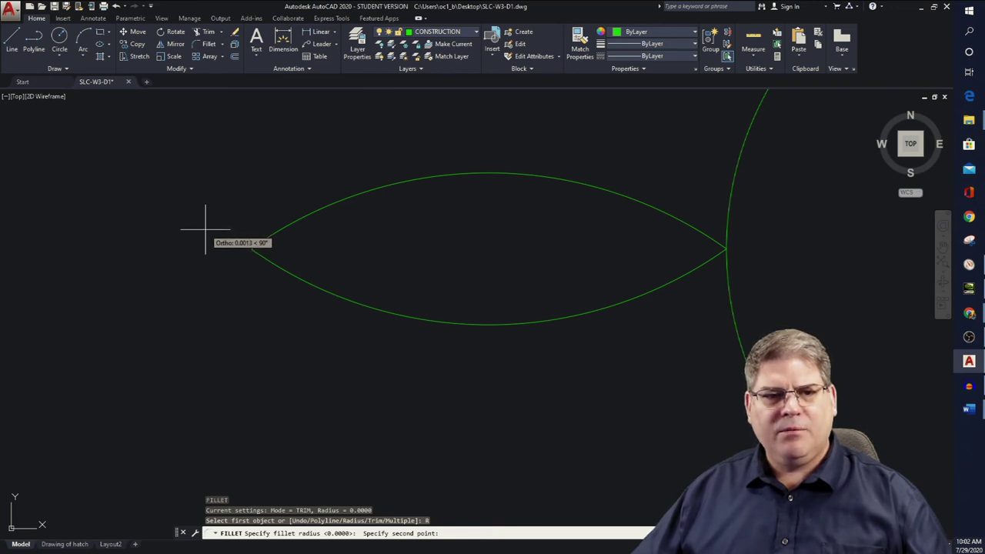
{"action": "left_click", "coordinate": [206, 228]}
{"action": "left_click", "coordinate": [282, 264]}
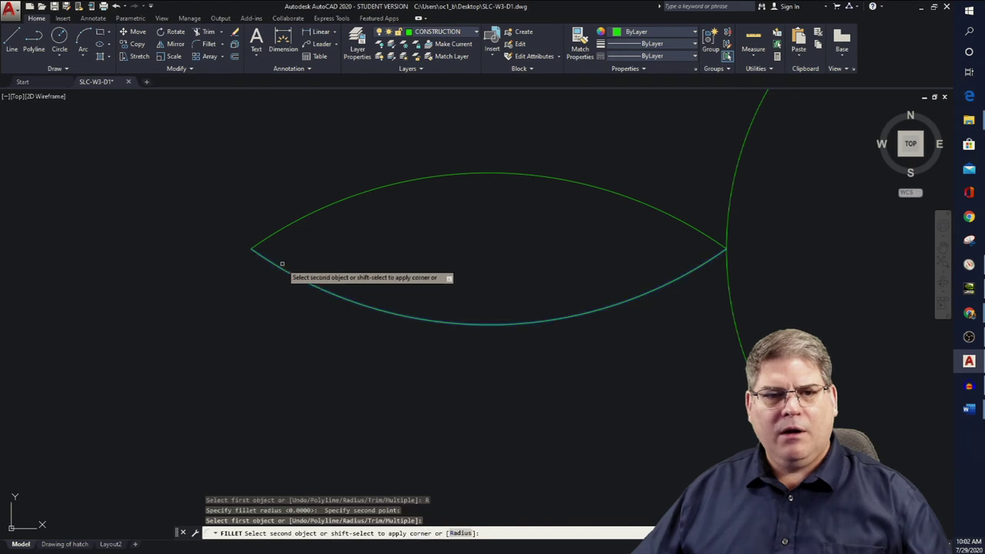
{"action": "left_click", "coordinate": [285, 227]}
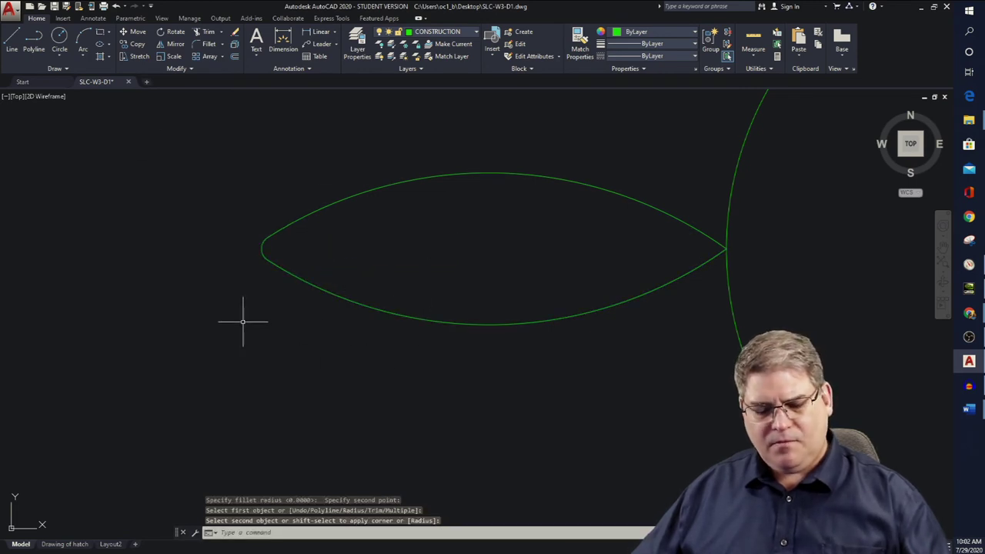
{"action": "key", "text": "ctrl+z"}
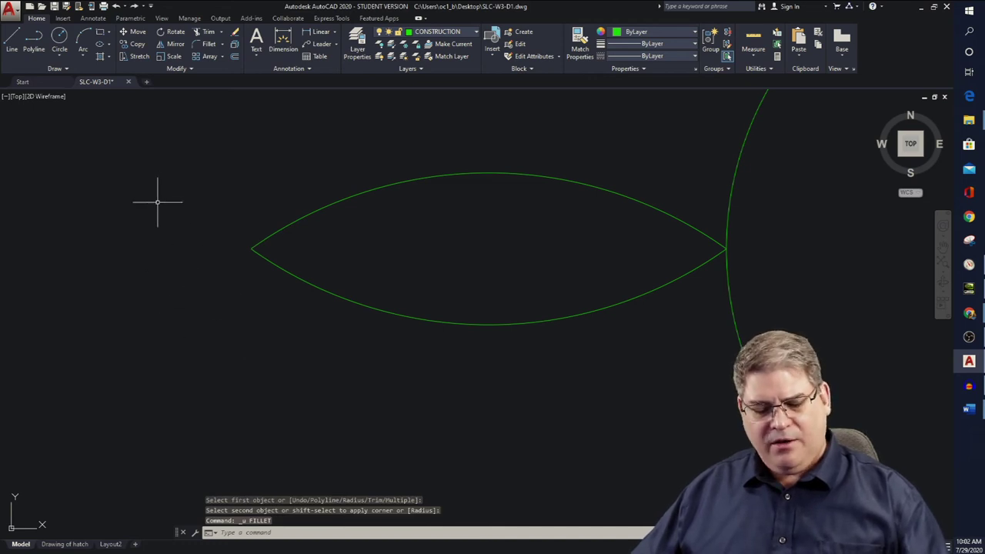
Set a new fillet radius by picking a point and fillet the petal's lower arc at the tip.
{"action": "key", "text": "Return"}
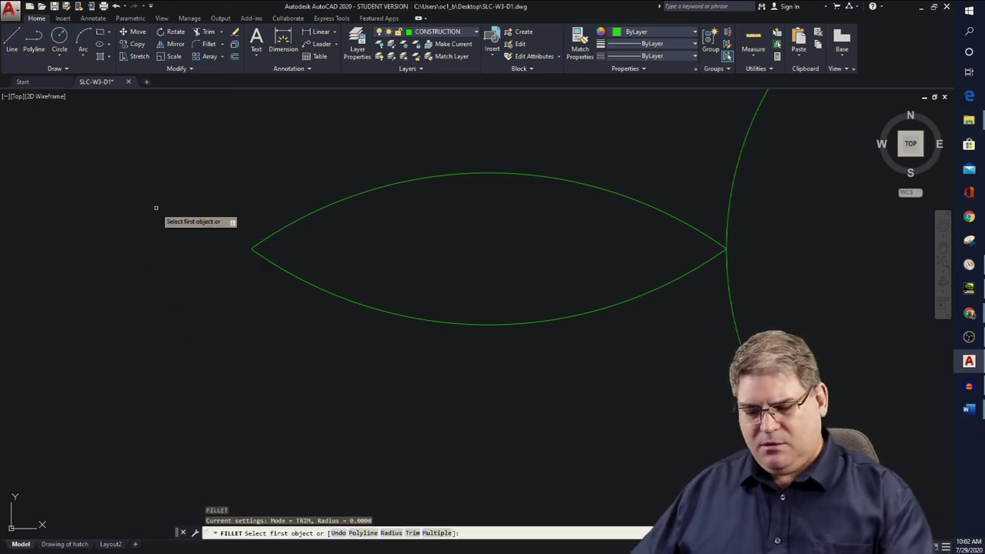
{"action": "type", "text": "R"}
{"action": "key", "text": "Return"}
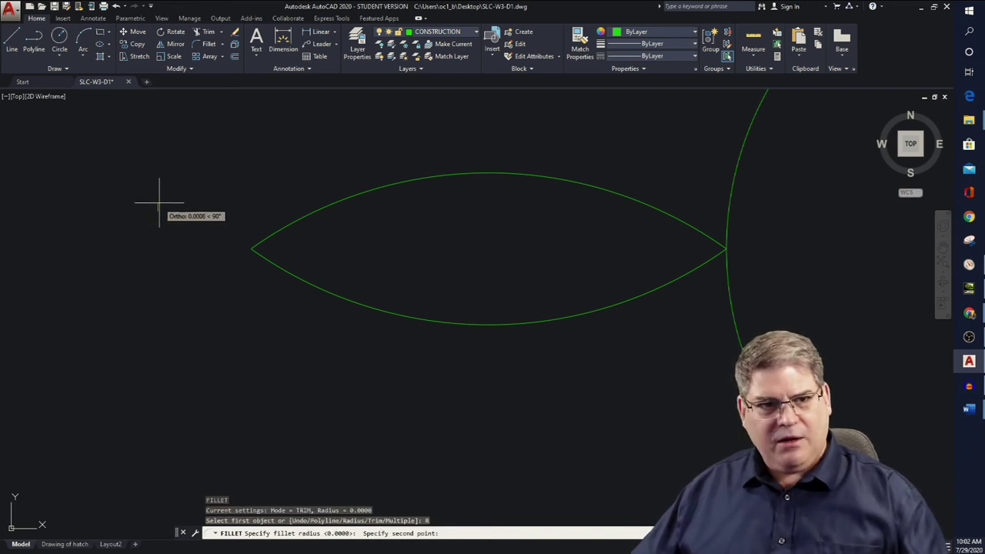
{"action": "left_click", "coordinate": [159, 201]}
{"action": "left_click", "coordinate": [313, 283]}
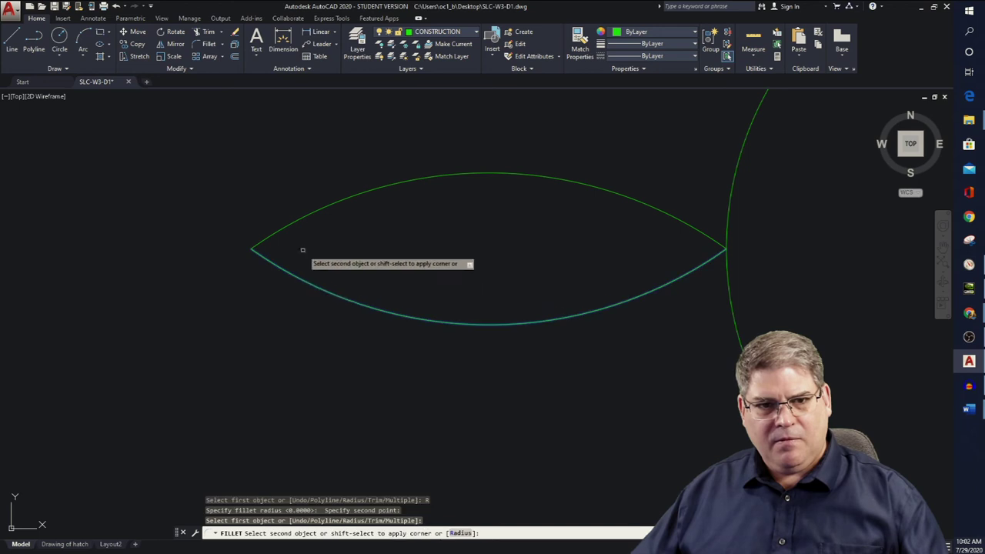
{"action": "key", "text": "Escape"}
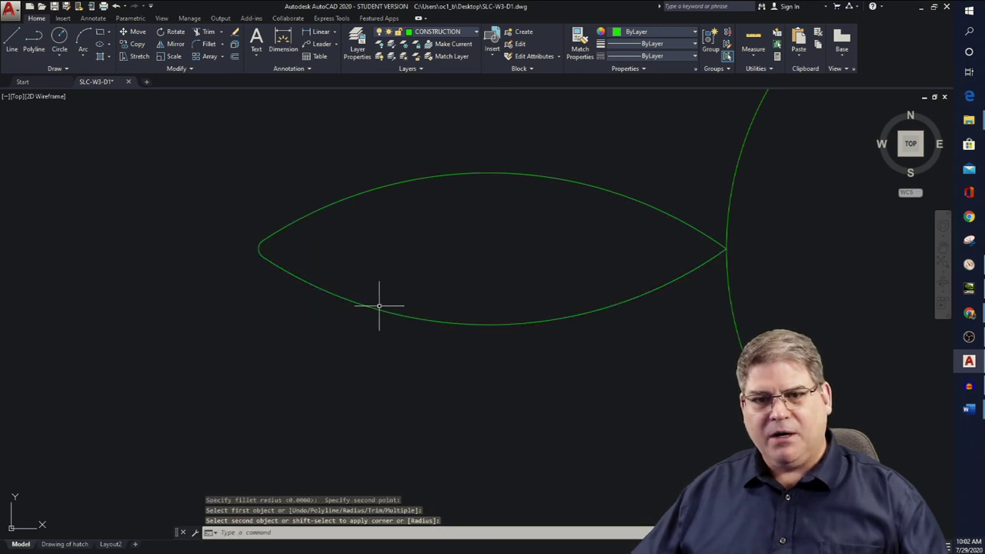
{"action": "key", "text": "Escape"}
{"action": "scroll", "coordinate": [414, 311], "scroll_direction": "down", "scroll_amount": 3}
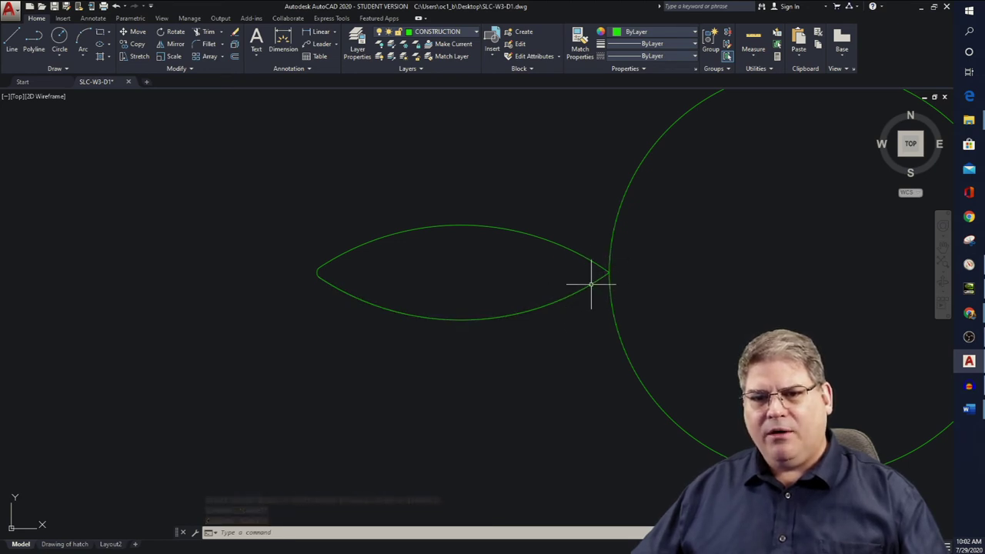
Move the petal's three arcs right toward the large circle with Ortho turned off.
{"action": "type", "text": "m"}
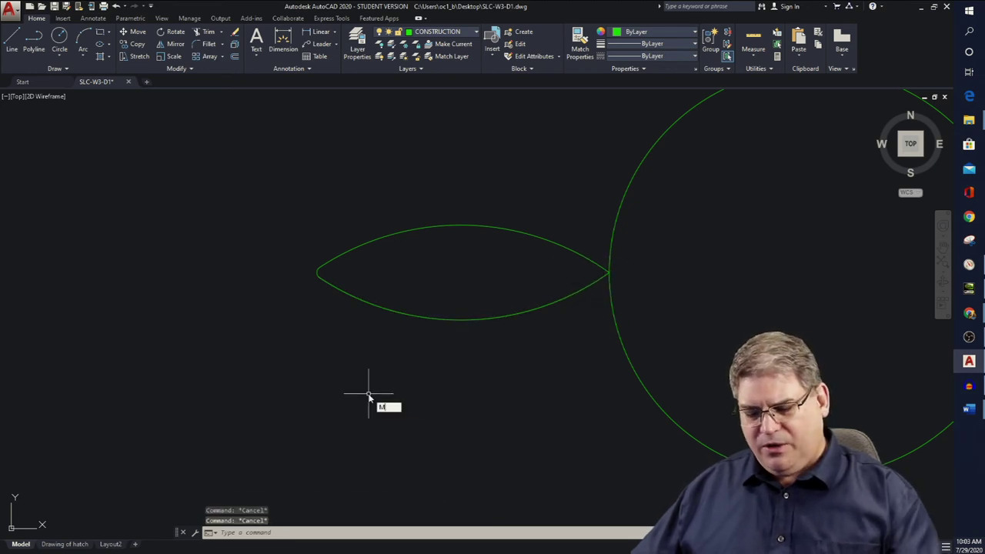
{"action": "key", "text": "Return"}
{"action": "left_click", "coordinate": [376, 374]}
{"action": "left_click", "coordinate": [281, 203]}
{"action": "key", "text": "Return"}
{"action": "left_click", "coordinate": [274, 188]}
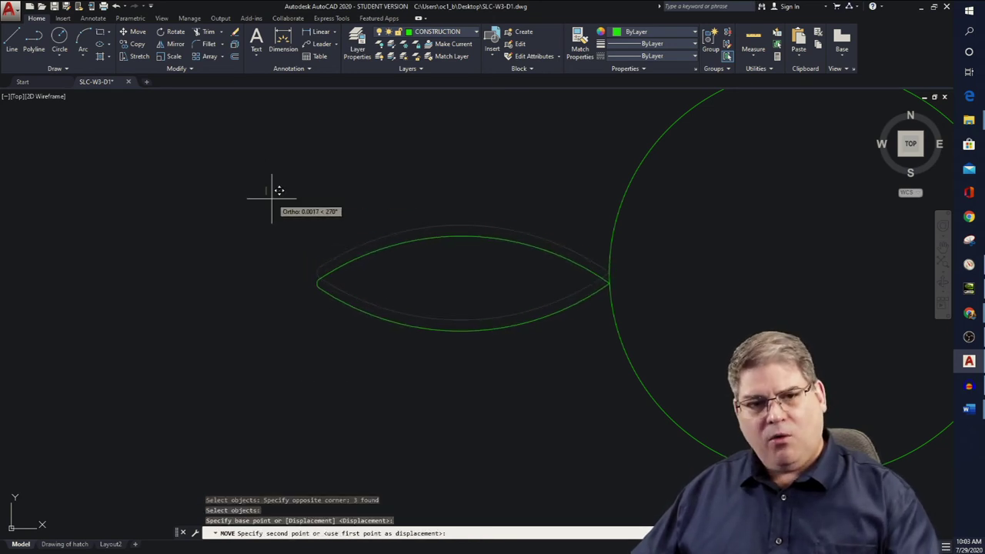
{"action": "key", "text": "F8"}
{"action": "key", "text": "F8"}
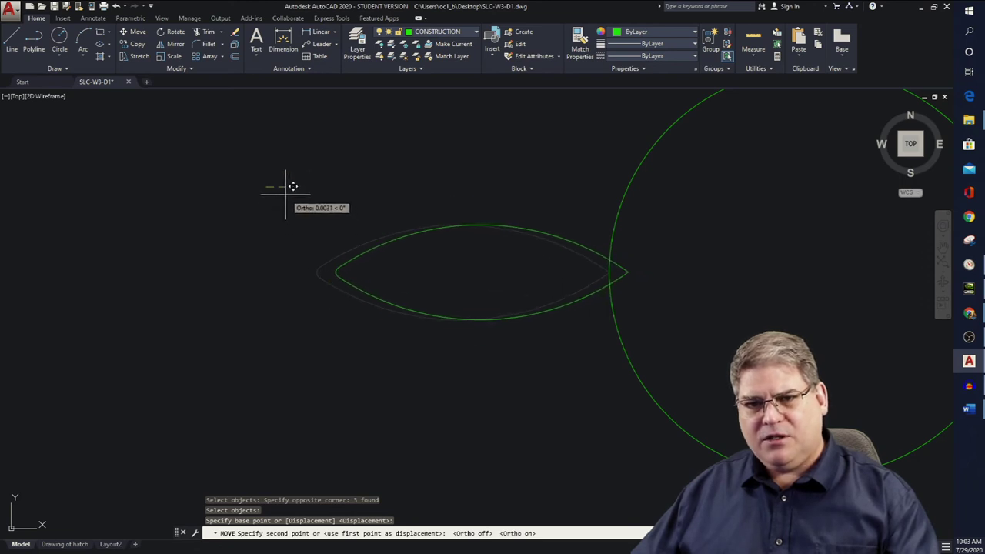
{"action": "key", "text": "Escape"}
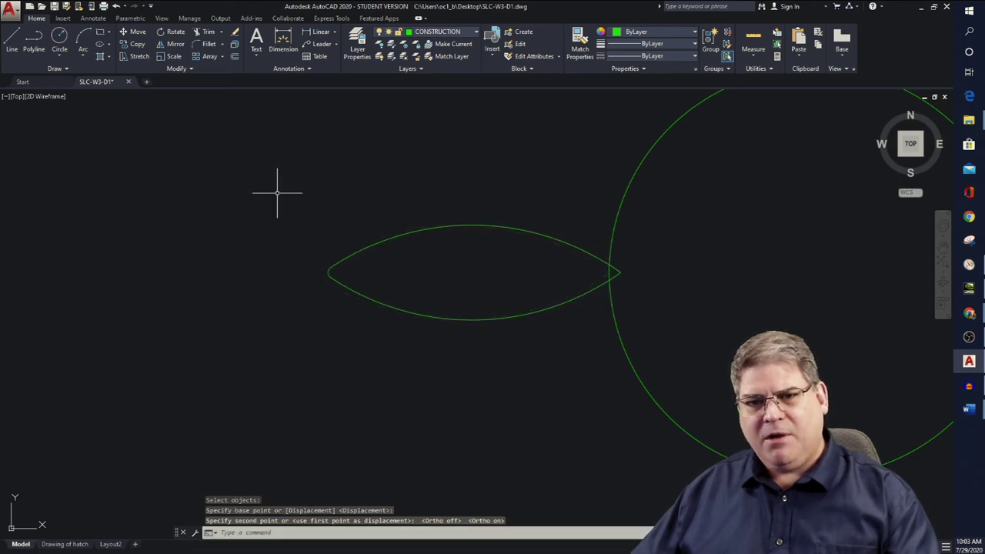
Trim the petal tip poking inside, using the large circle as the cutting edge.
{"action": "type", "text": "TR"}
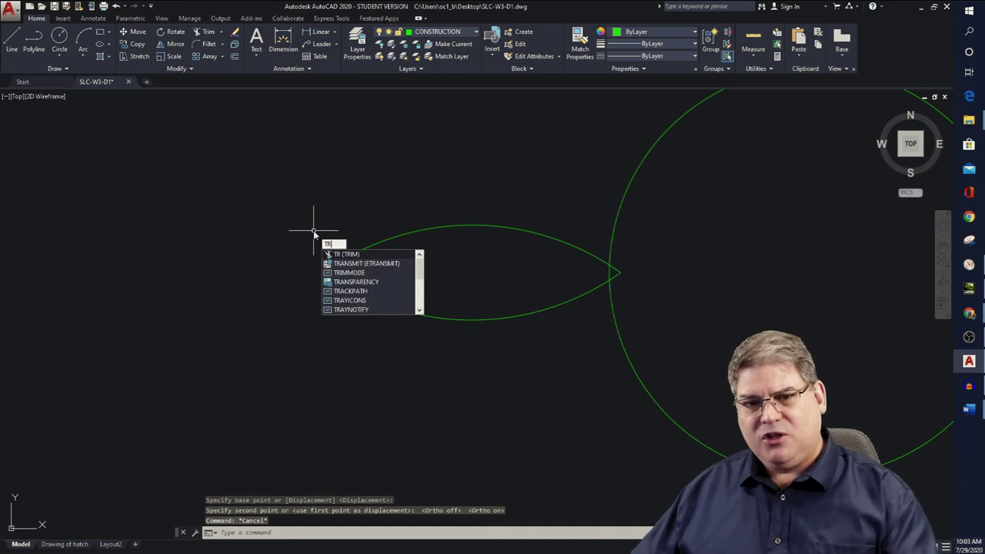
{"action": "key", "text": "Return"}
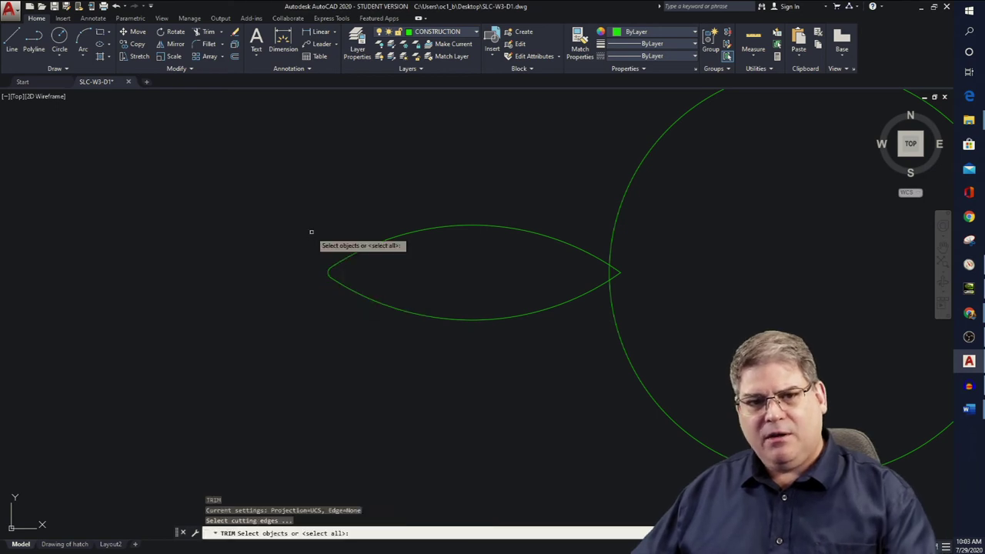
{"action": "left_click", "coordinate": [614, 235]}
{"action": "key", "text": "Return"}
{"action": "left_click", "coordinate": [640, 310]}
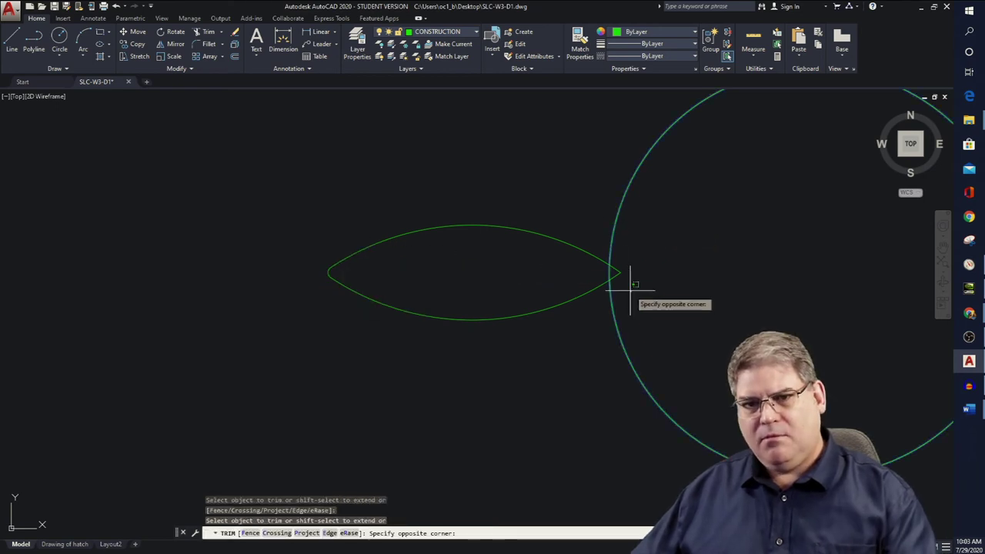
{"action": "left_click", "coordinate": [621, 272]}
{"action": "key", "text": "Escape"}
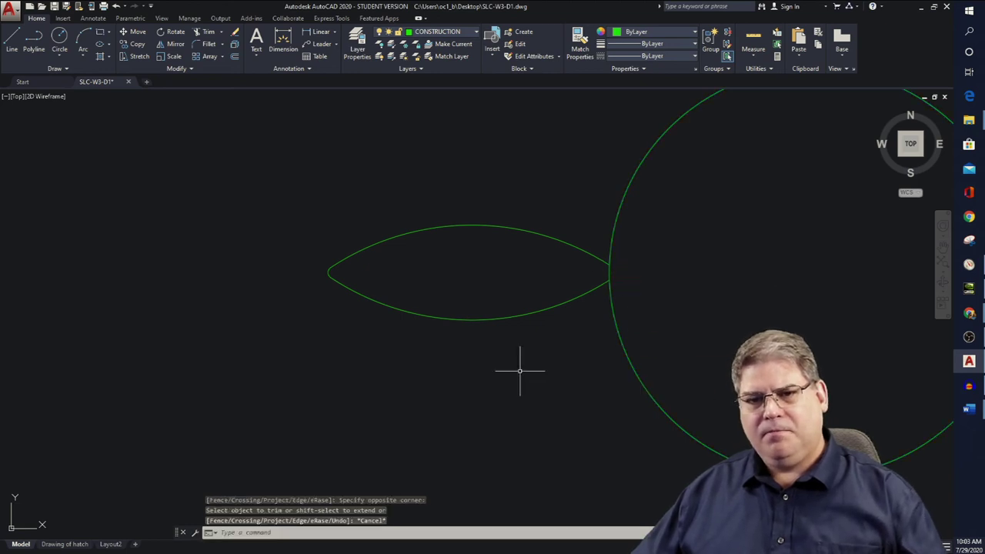
{"action": "scroll", "coordinate": [521, 369], "scroll_direction": "down", "scroll_amount": 4}
{"action": "middle_click_drag", "start_coordinate": [464, 329], "coordinate": [391, 262]}
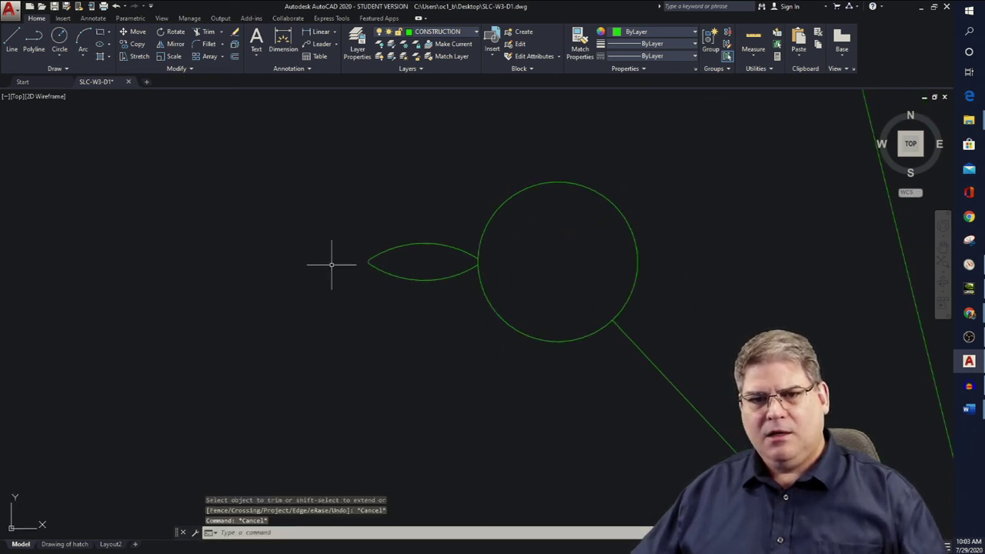
{"action": "key", "text": "Escape"}
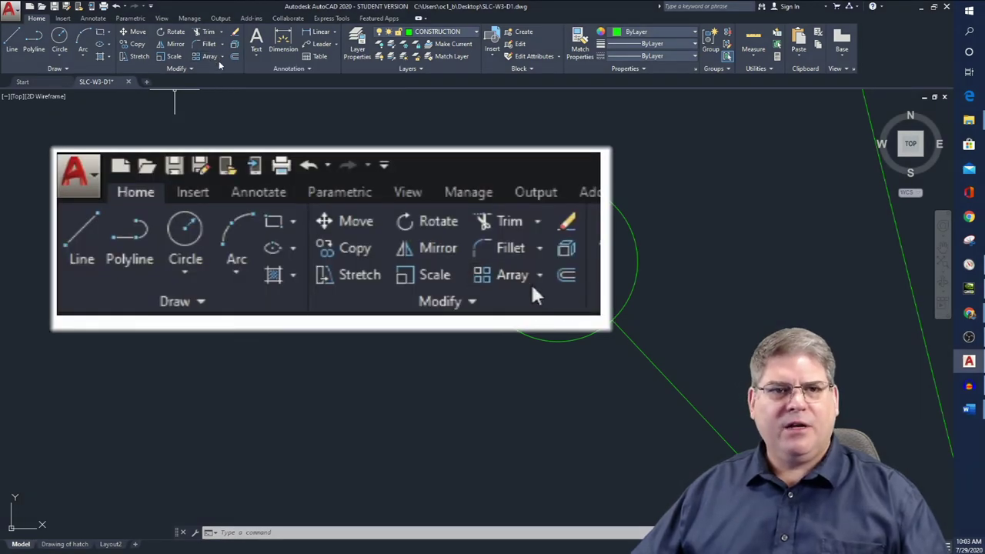
{"action": "left_click", "coordinate": [223, 58]}
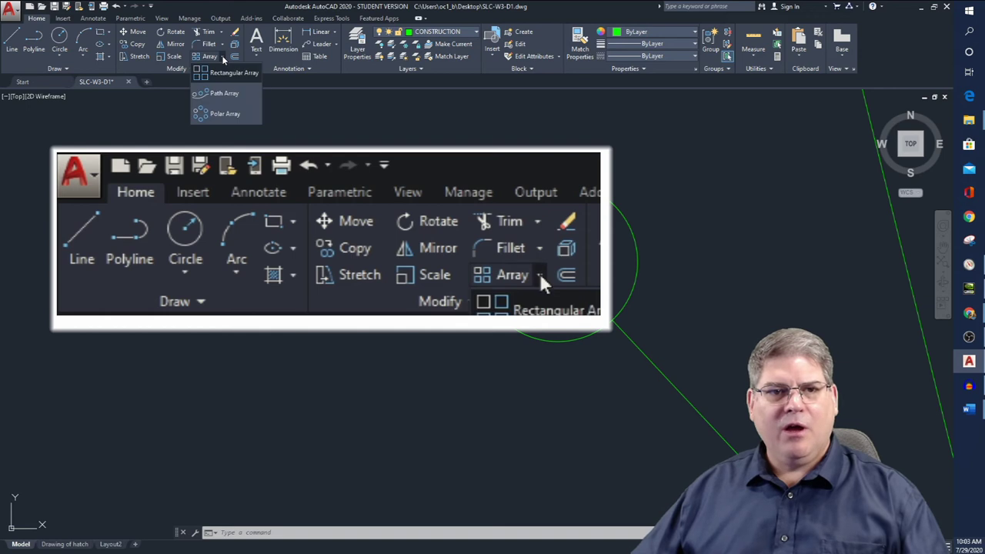
{"action": "left_click", "coordinate": [231, 116]}
{"action": "key", "text": "Escape"}
{"action": "key", "text": "Escape"}
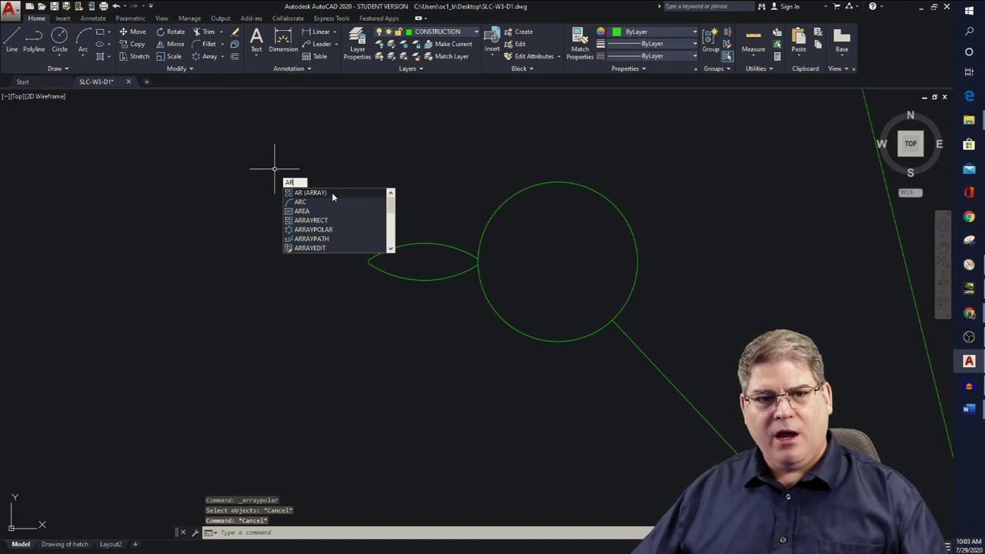
Window-select the petal and try a polar array, then cancel it.
{"action": "key", "text": "Return"}
{"action": "left_click", "coordinate": [444, 325]}
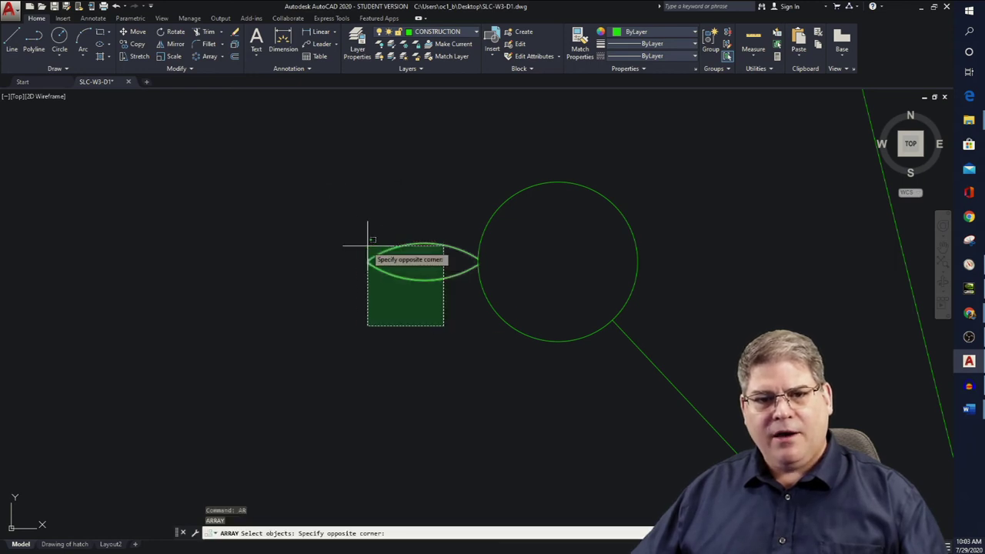
{"action": "left_click", "coordinate": [350, 240]}
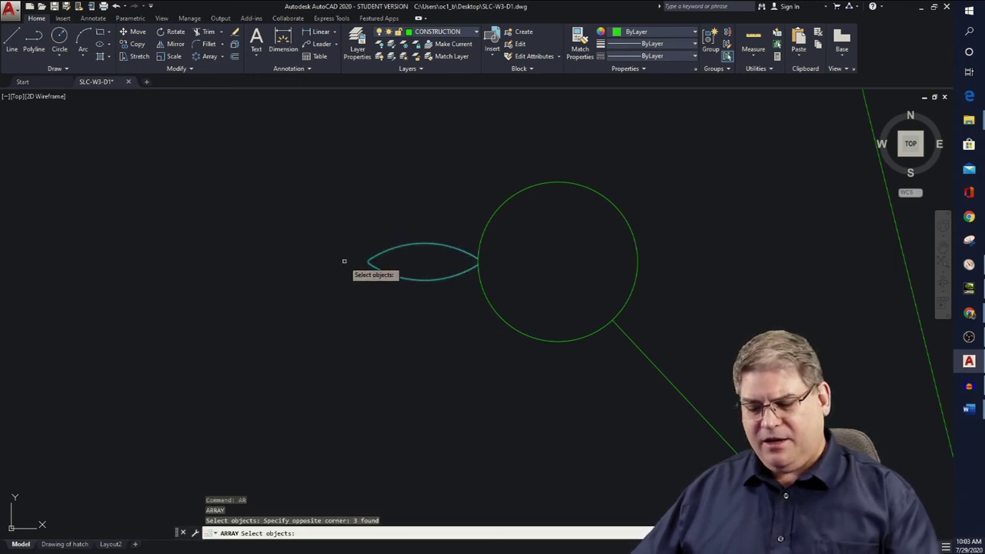
{"action": "key", "text": "Return"}
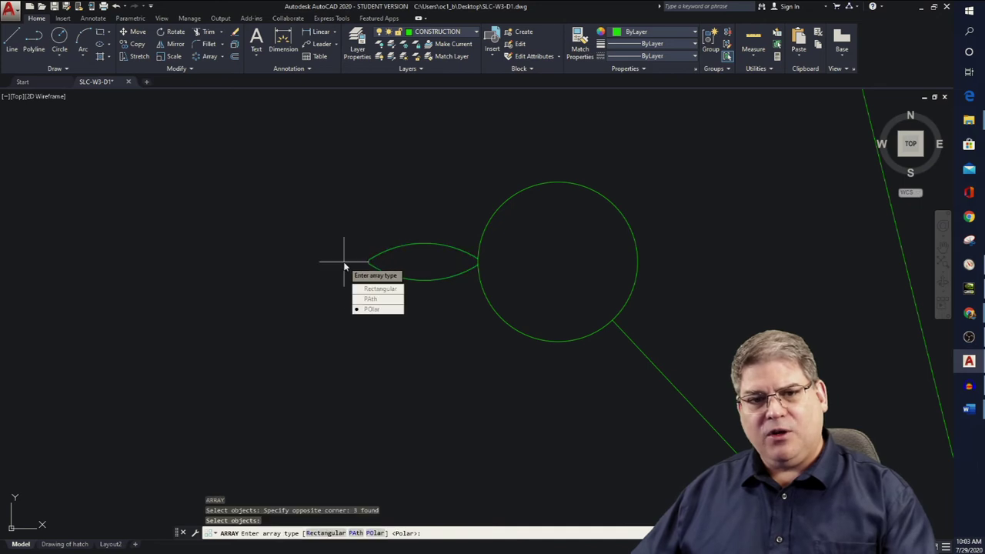
{"action": "left_click", "coordinate": [378, 310]}
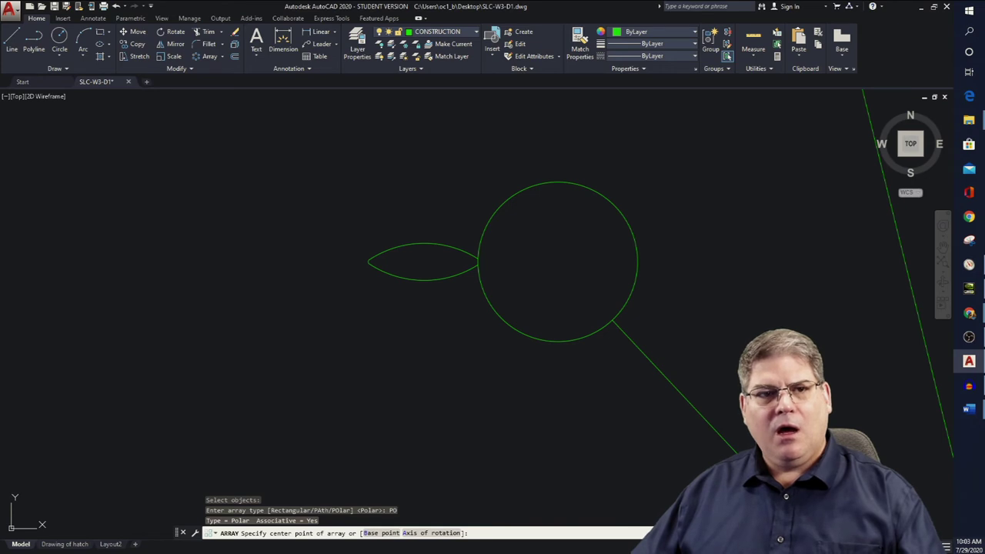
{"action": "key", "text": "Escape"}
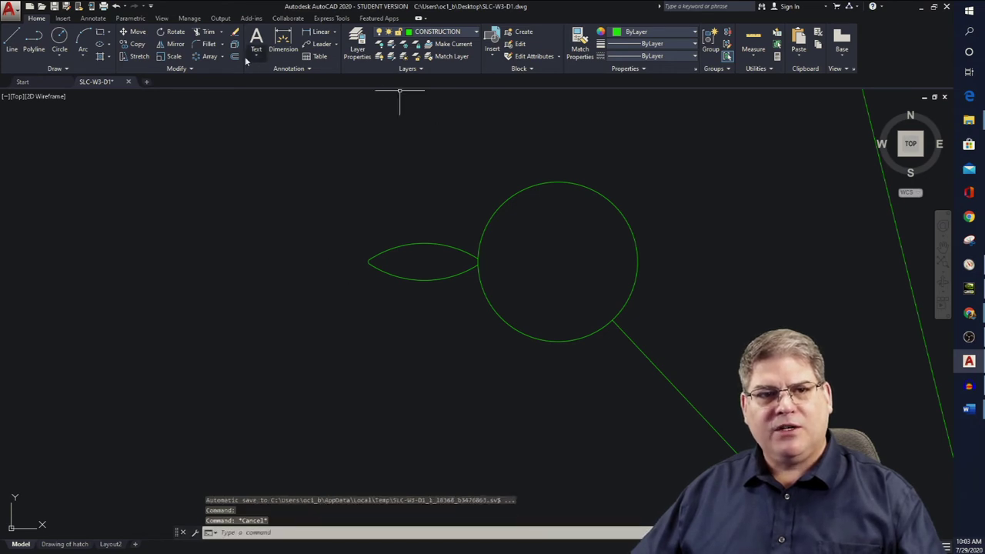
Create a polar array of the petal centred on the flower circle's centre via Center osnap.
{"action": "left_click", "coordinate": [223, 58]}
{"action": "left_click", "coordinate": [209, 113]}
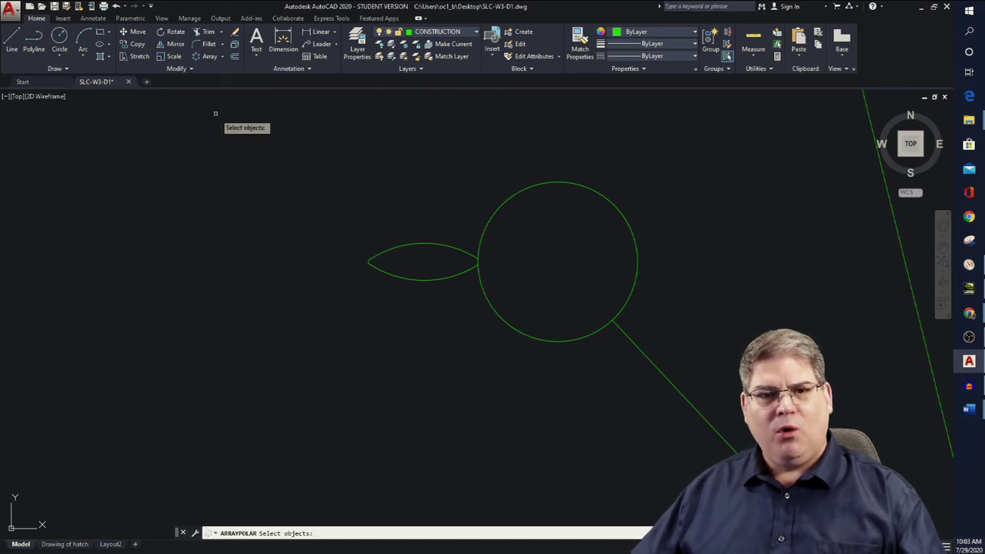
{"action": "left_click", "coordinate": [439, 317]}
{"action": "left_click", "coordinate": [329, 209]}
{"action": "key", "text": "Return"}
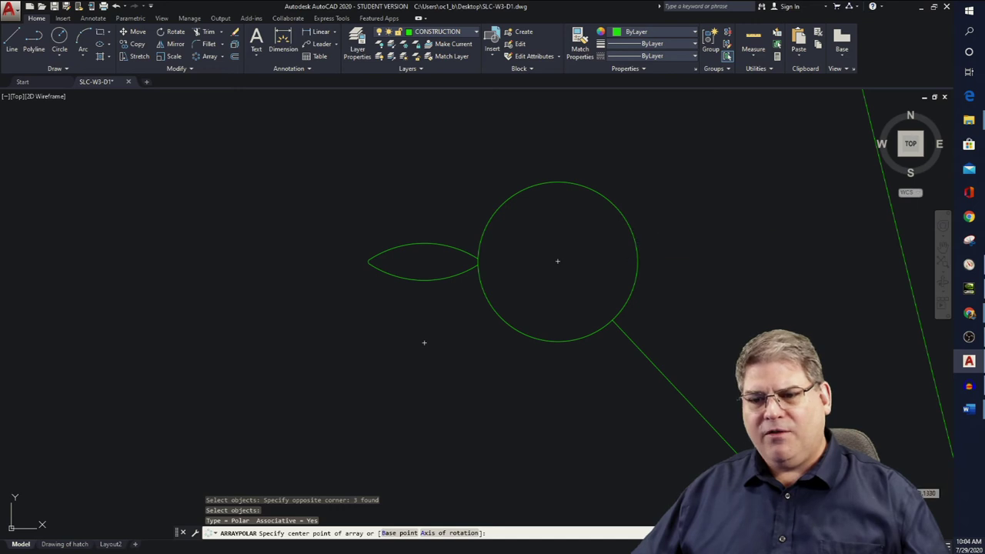
{"action": "right_click", "coordinate": [464, 173], "text": "shift"}
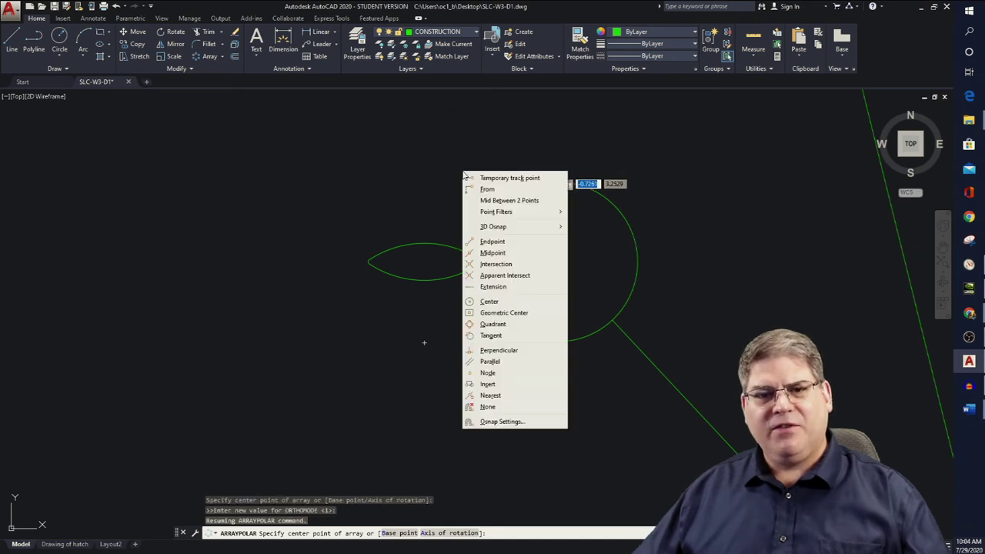
{"action": "left_click", "coordinate": [496, 302]}
{"action": "left_click", "coordinate": [566, 177]}
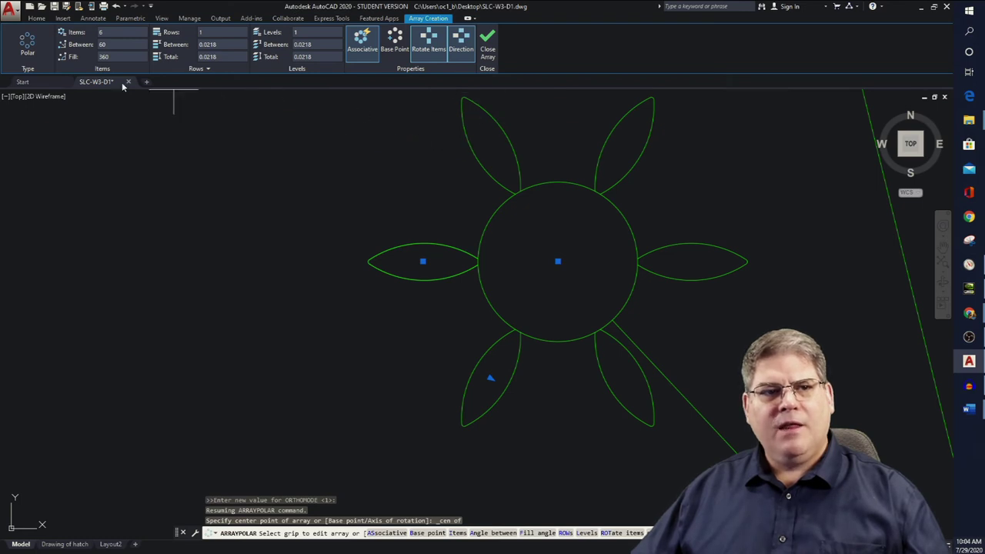
Try 8 and 7 petals, a 50° angle between petals, and a 180° half-circle fill.
{"action": "mouse_move", "coordinate": [121, 87]}
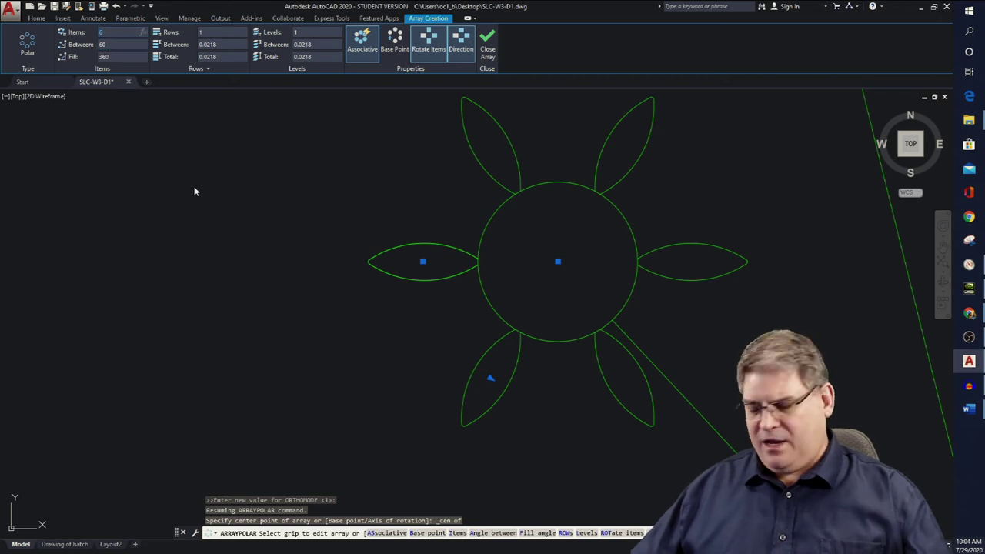
{"action": "type", "text": "8"}
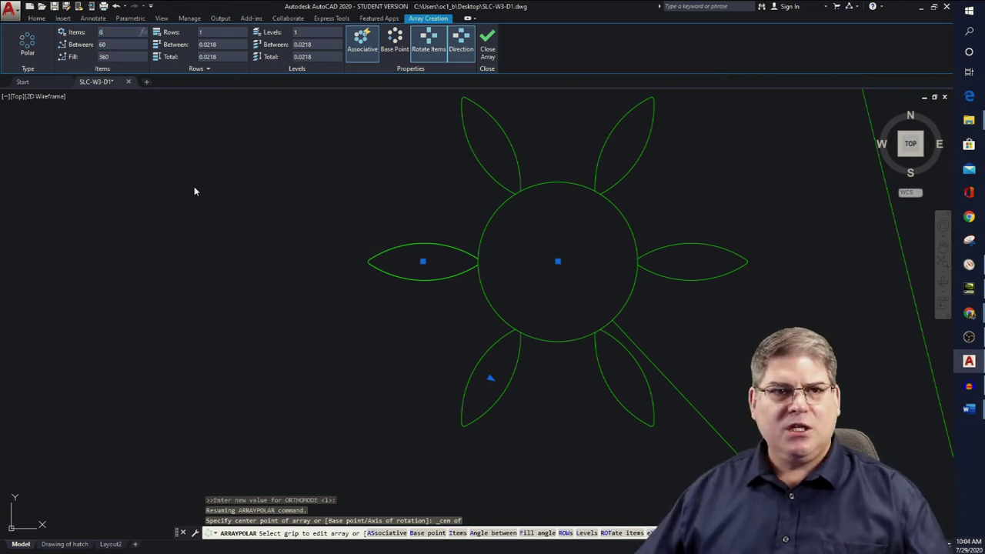
{"action": "key", "text": "Return"}
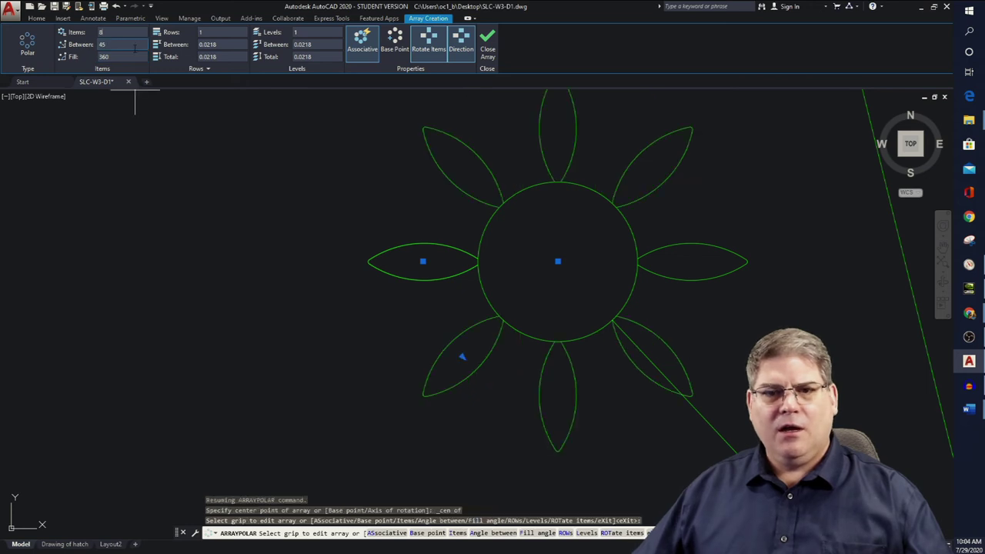
{"action": "scroll", "coordinate": [397, 216], "scroll_direction": "down", "scroll_amount": 2}
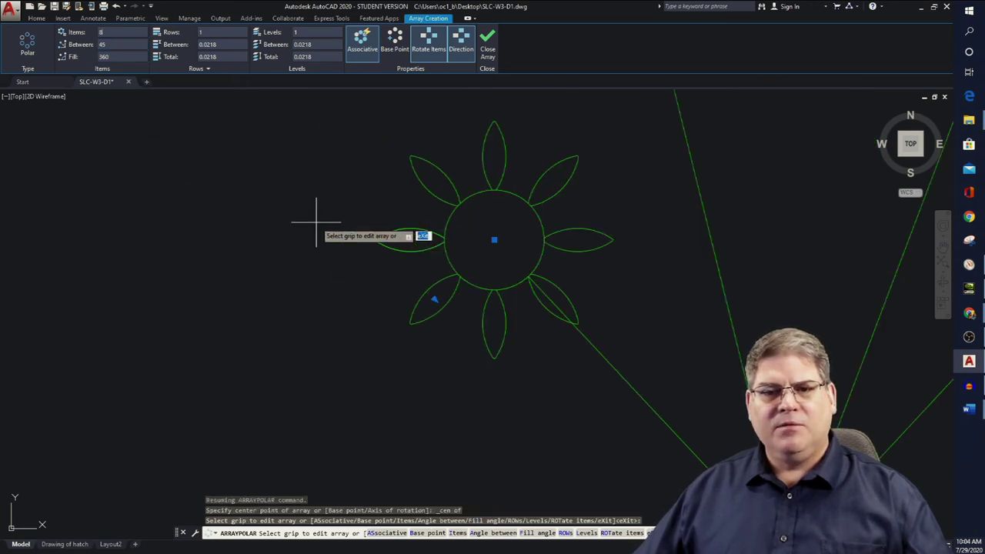
{"action": "double_click", "coordinate": [119, 31]}
{"action": "type", "text": "7"}
{"action": "key", "text": "Return"}
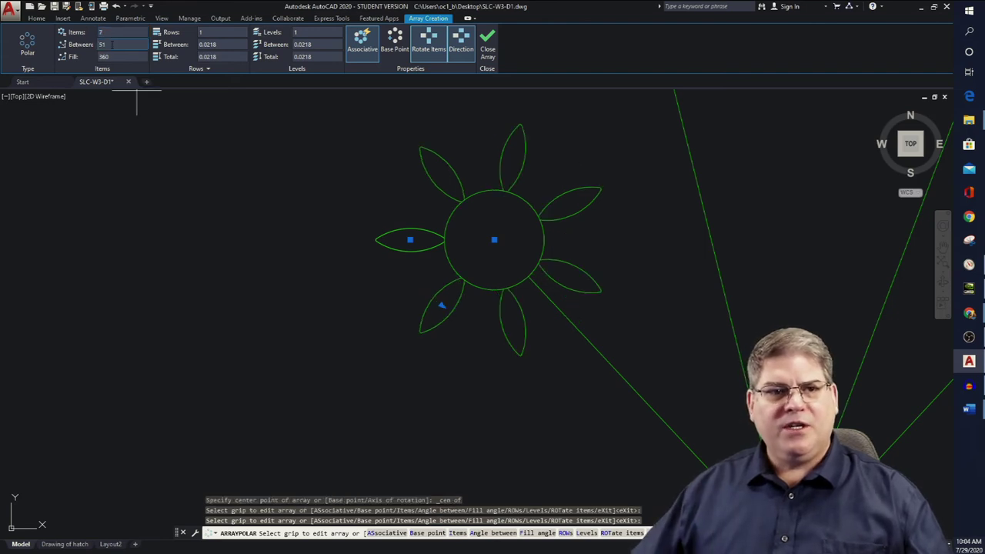
{"action": "type", "text": "5"}
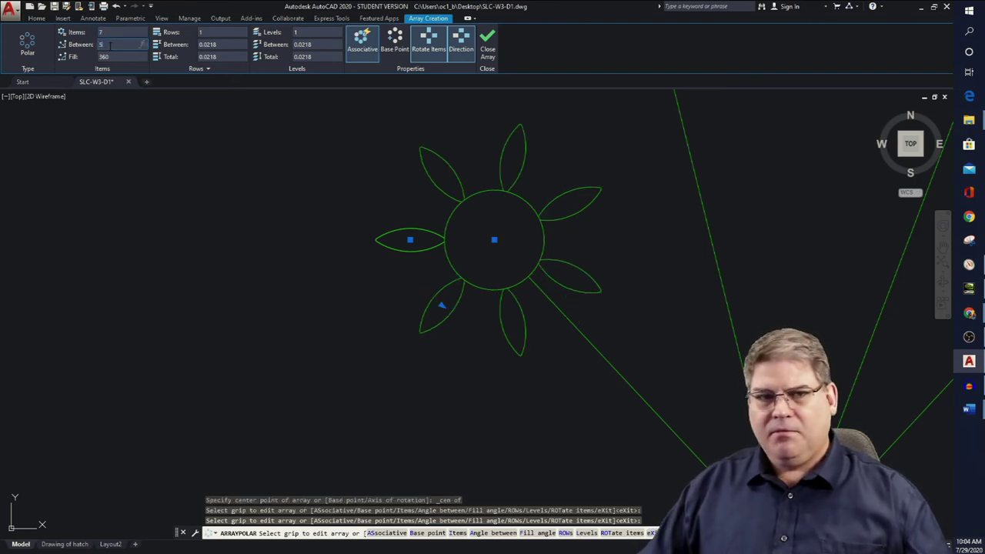
{"action": "key", "text": "Return"}
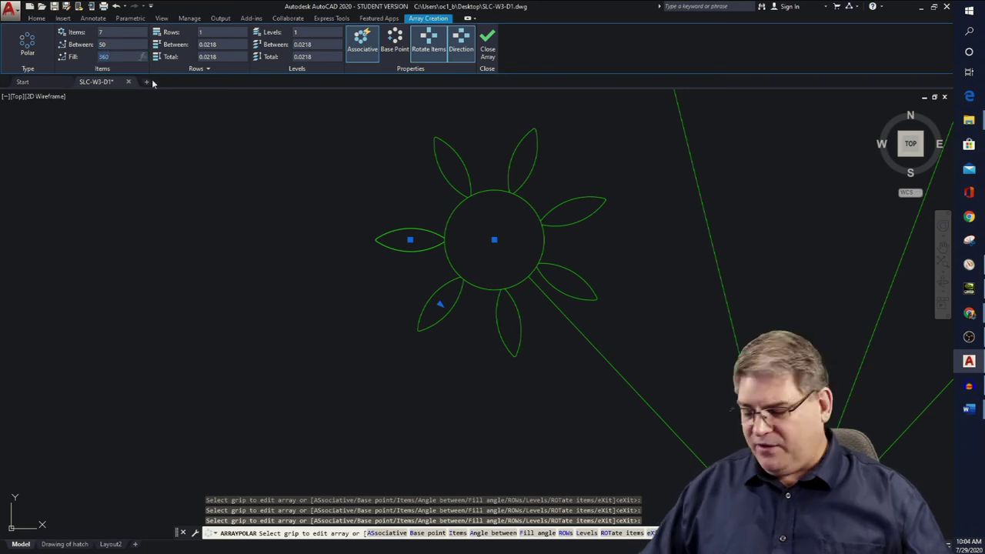
{"action": "type", "text": "180"}
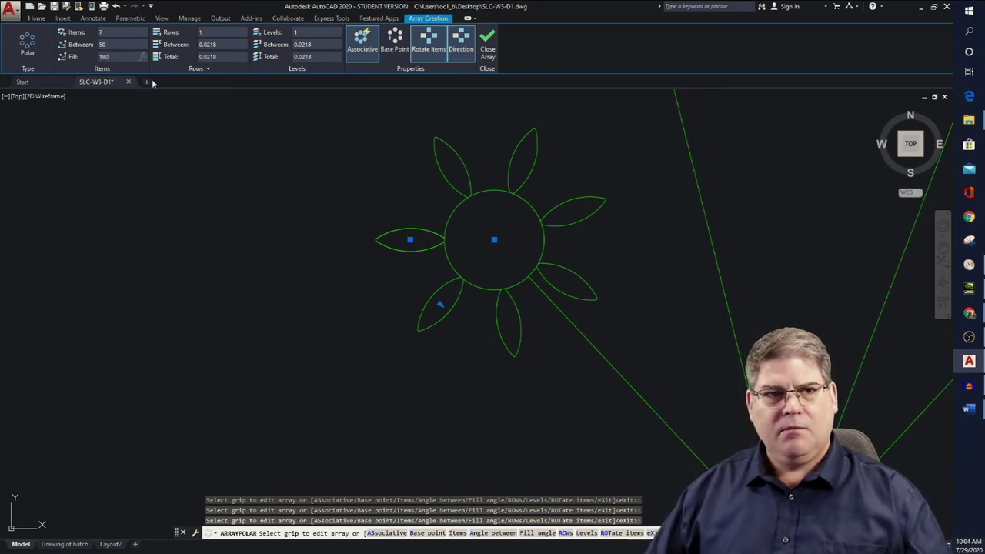
{"action": "key", "text": "Return"}
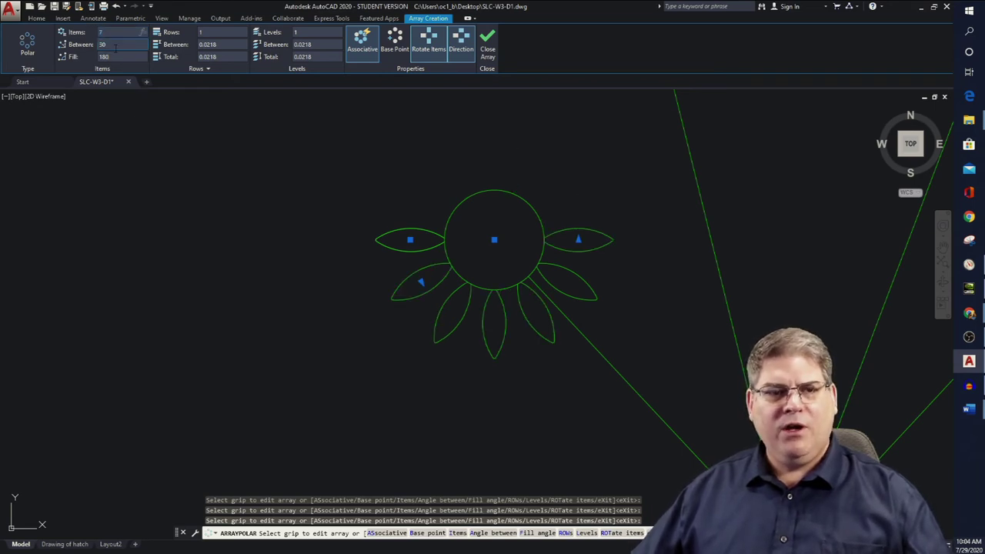
Settle the array at 12 petals over a full 360° fill and finish it.
{"action": "type", "text": "14"}
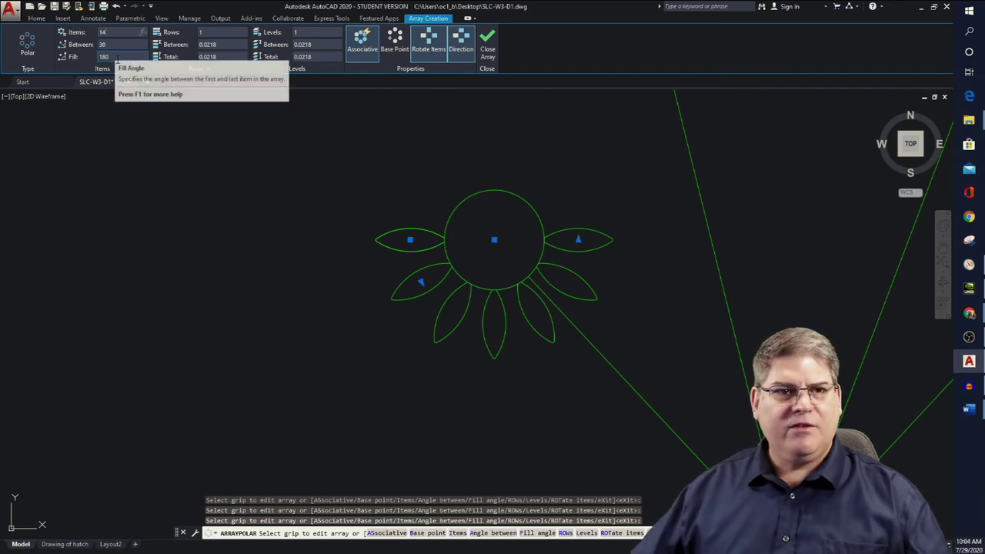
{"action": "key", "text": "Return"}
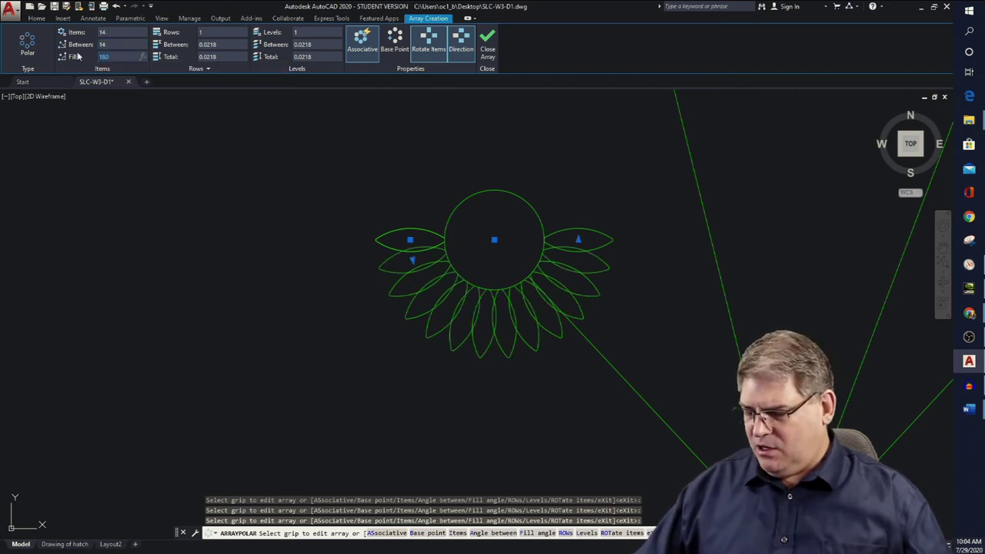
{"action": "type", "text": "360"}
{"action": "key", "text": "Return"}
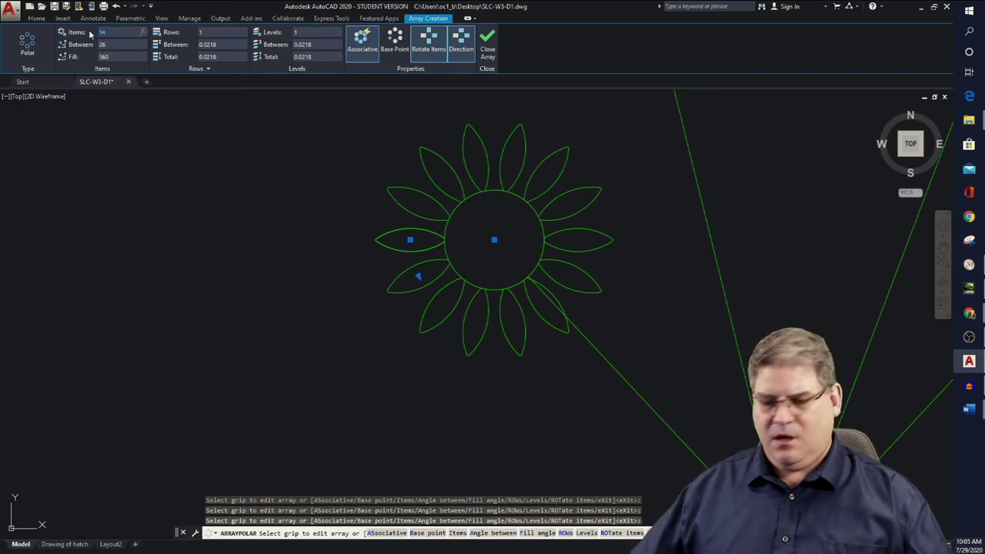
{"action": "type", "text": "13"}
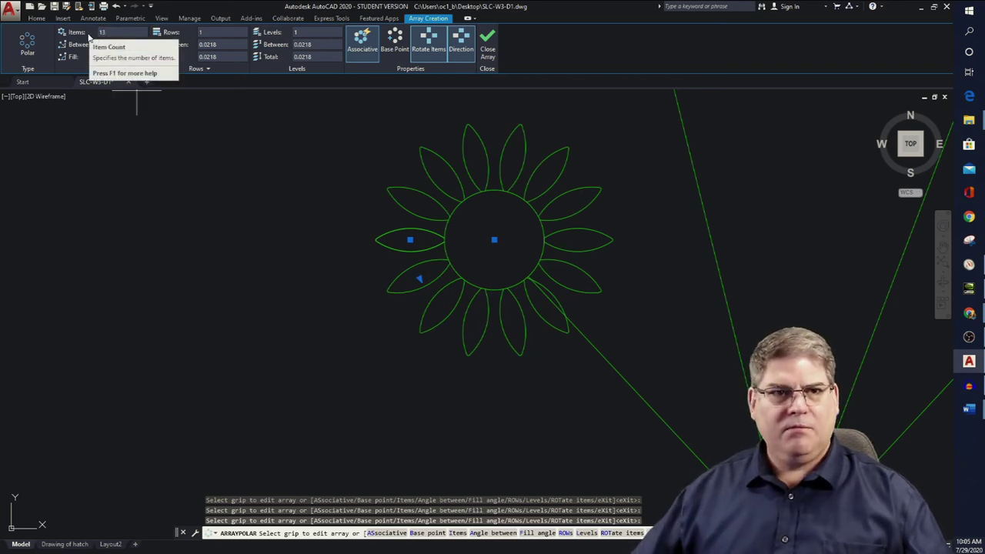
{"action": "key", "text": "Return"}
{"action": "left_click", "coordinate": [133, 57]}
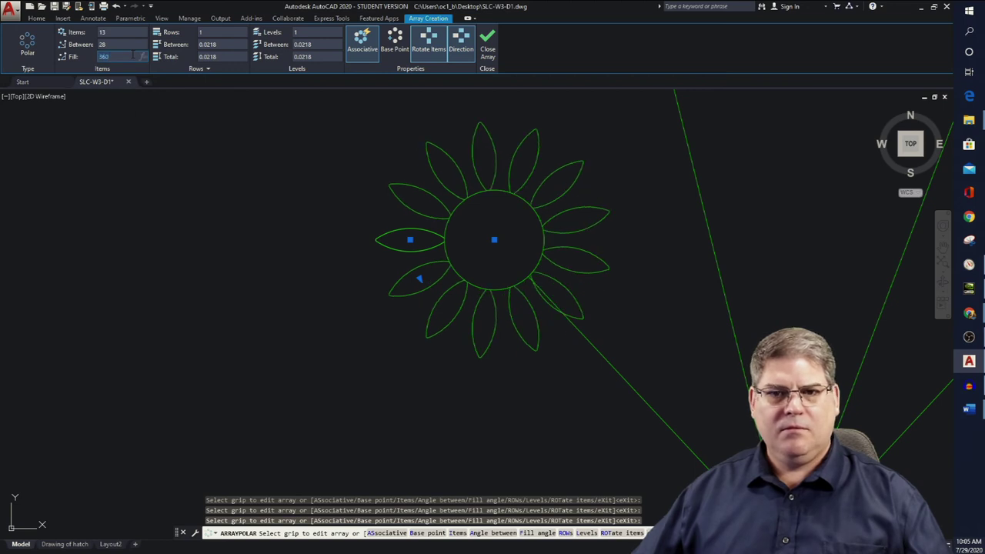
{"action": "type", "text": "12"}
{"action": "key", "text": "Return"}
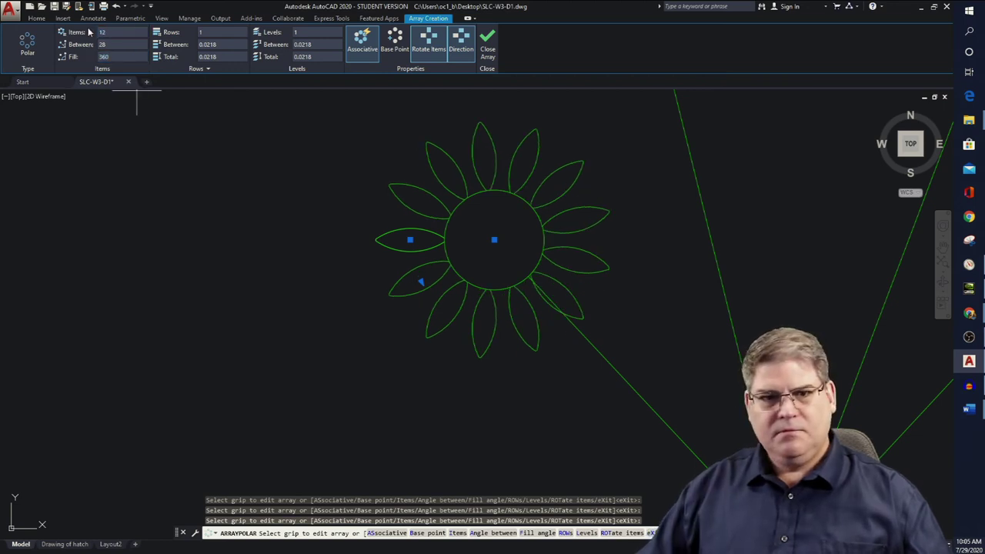
{"action": "key", "text": "Escape"}
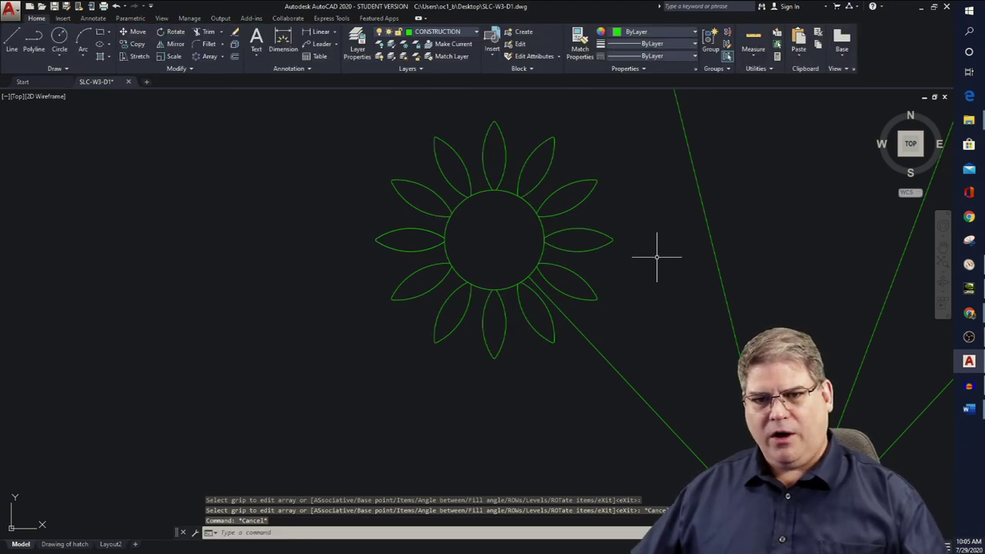
{"action": "scroll", "coordinate": [642, 314], "scroll_direction": "down", "scroll_amount": 2}
{"action": "scroll", "coordinate": [643, 324], "scroll_direction": "down", "scroll_amount": 3}
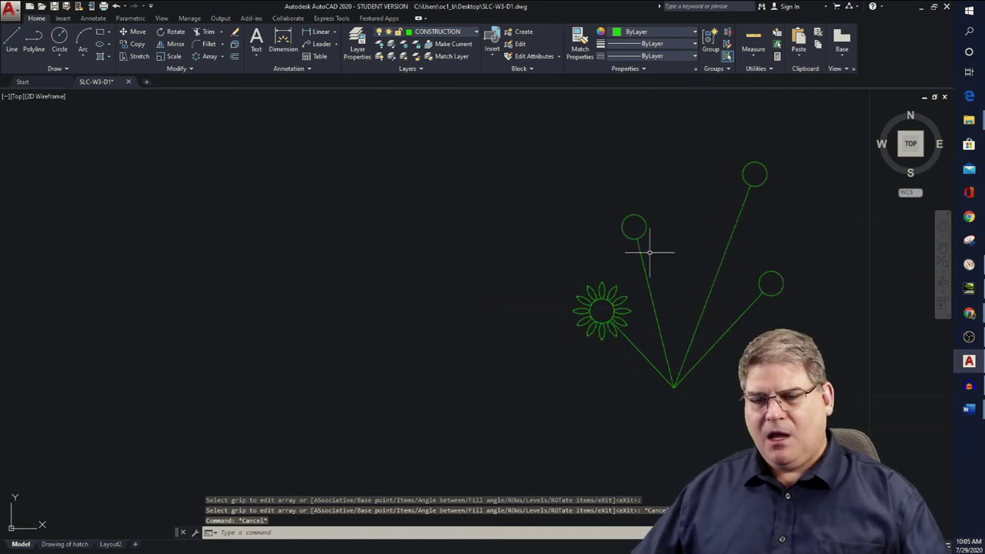
Copy the 12-petal ring from its centre onto the upper-left, topmost and lower-right stem circles.
{"action": "middle_click_drag", "start_coordinate": [650, 252], "coordinate": [565, 254]}
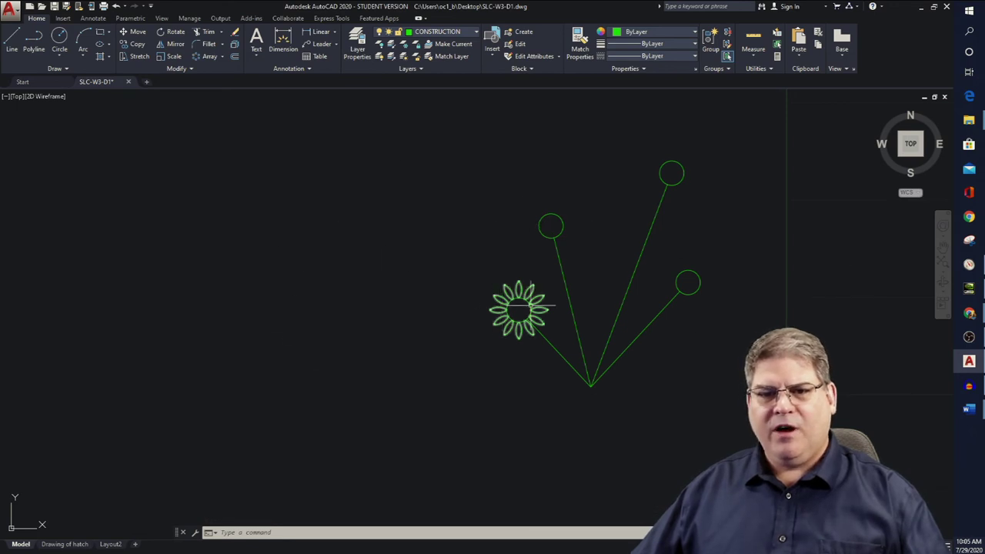
{"action": "scroll", "coordinate": [538, 304], "scroll_direction": "up", "scroll_amount": 3}
{"action": "scroll", "coordinate": [543, 300], "scroll_direction": "down", "scroll_amount": 1}
{"action": "type", "text": "ct o"}
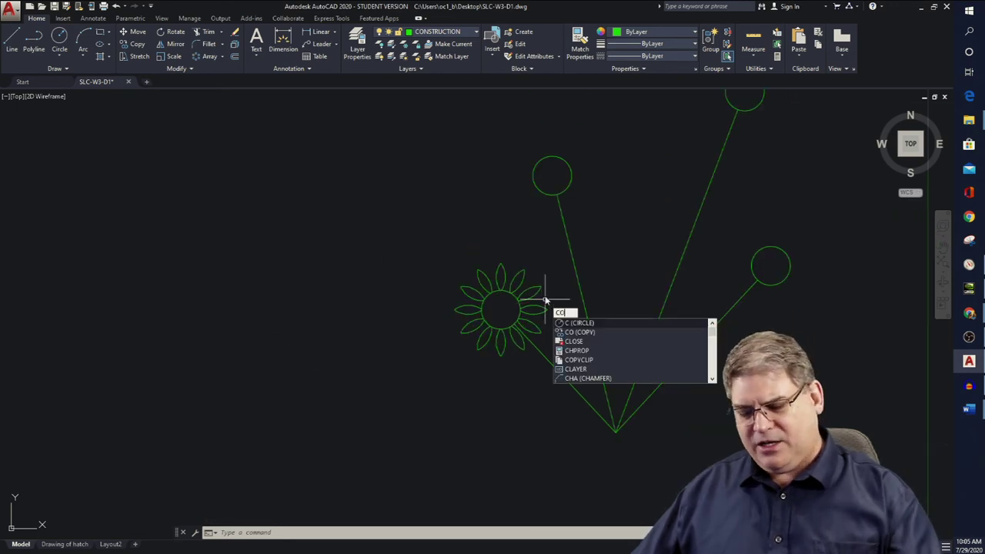
{"action": "key", "text": "Return"}
{"action": "left_click", "coordinate": [539, 300]}
{"action": "key", "text": "Return"}
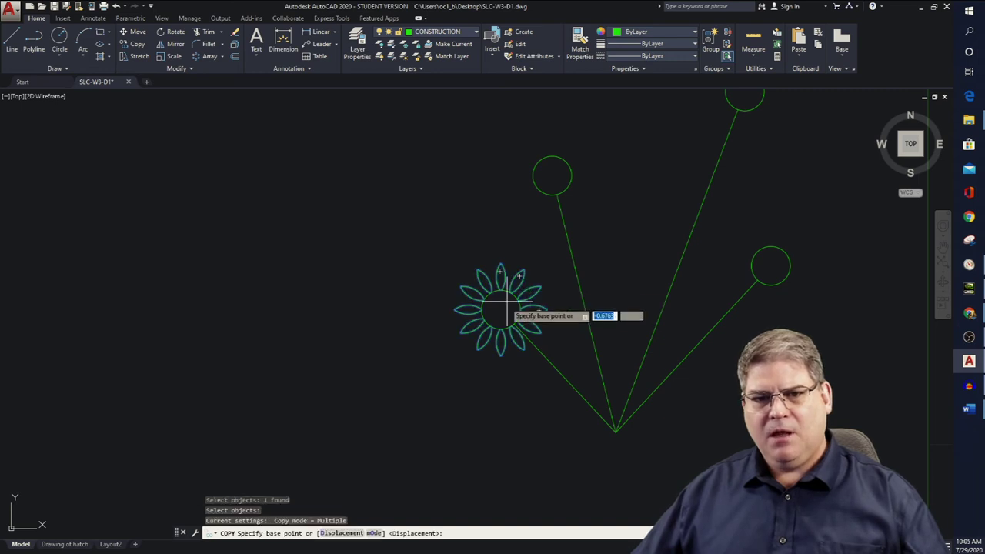
{"action": "left_click", "coordinate": [501, 309]}
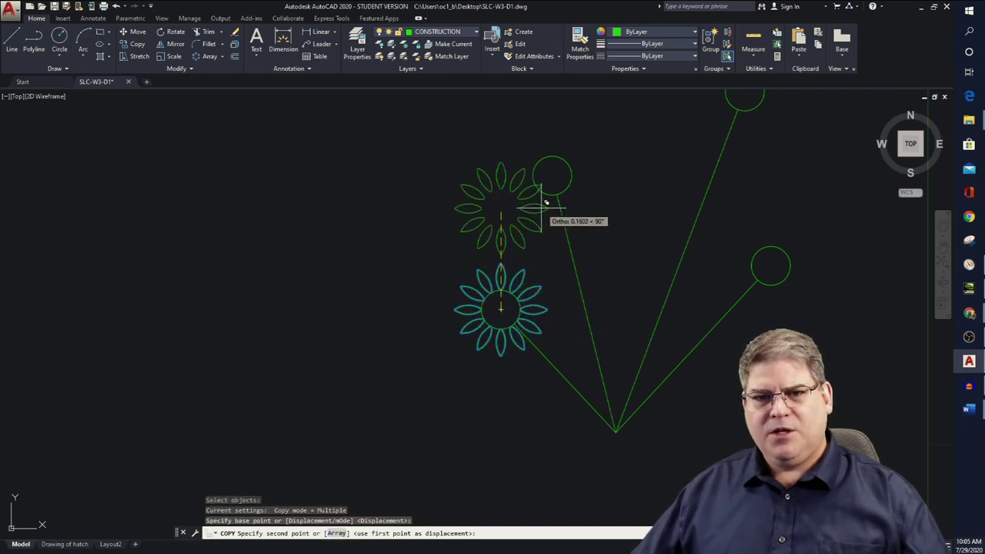
{"action": "left_click", "coordinate": [552, 174]}
{"action": "scroll", "coordinate": [607, 221], "scroll_direction": "down", "scroll_amount": 1}
{"action": "scroll", "coordinate": [608, 204], "scroll_direction": "down", "scroll_amount": 2}
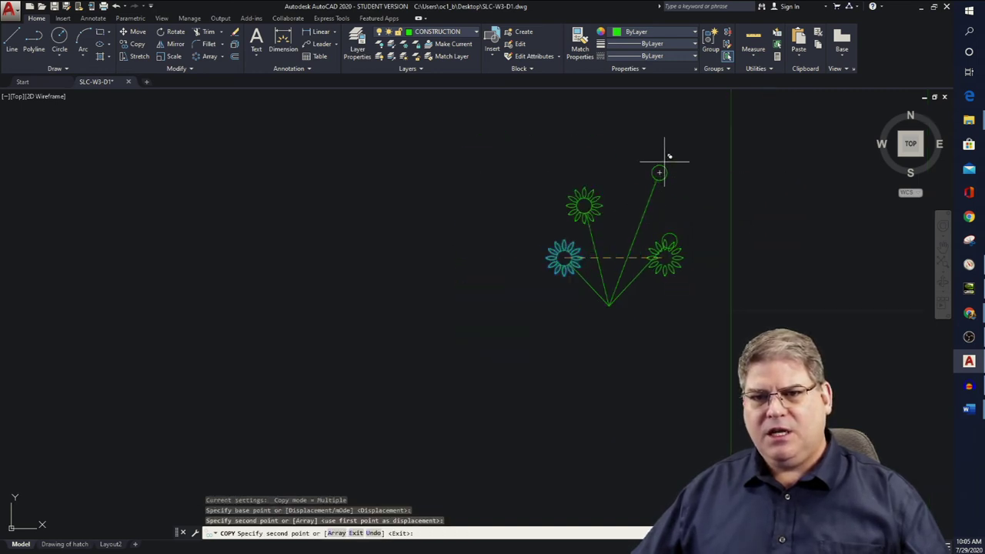
{"action": "scroll", "coordinate": [660, 159], "scroll_direction": "up", "scroll_amount": 4}
{"action": "left_click", "coordinate": [654, 186]}
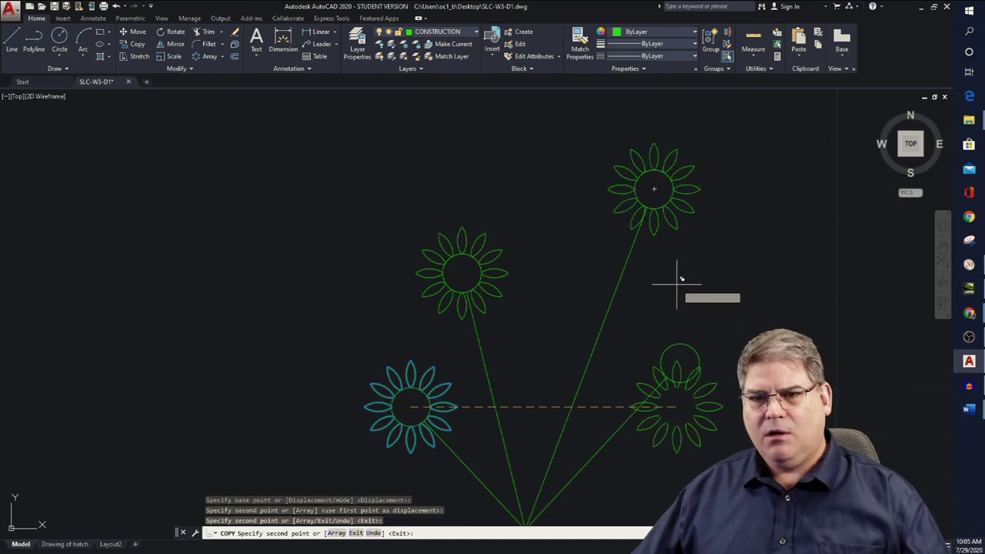
{"action": "left_click", "coordinate": [679, 359]}
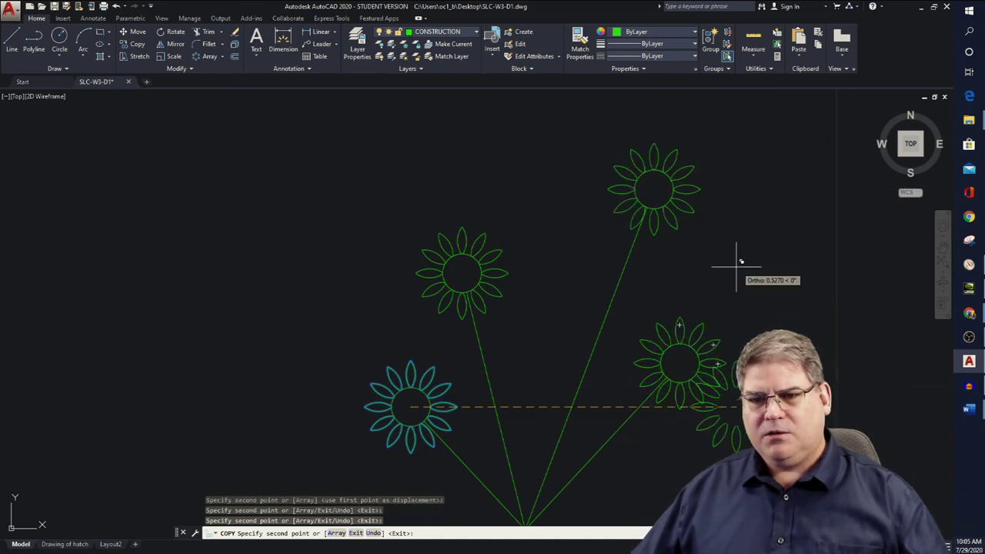
{"action": "key", "text": "Escape"}
{"action": "scroll", "coordinate": [711, 293], "scroll_direction": "down", "scroll_amount": 3}
{"action": "scroll", "coordinate": [709, 296], "scroll_direction": "up", "scroll_amount": 3}
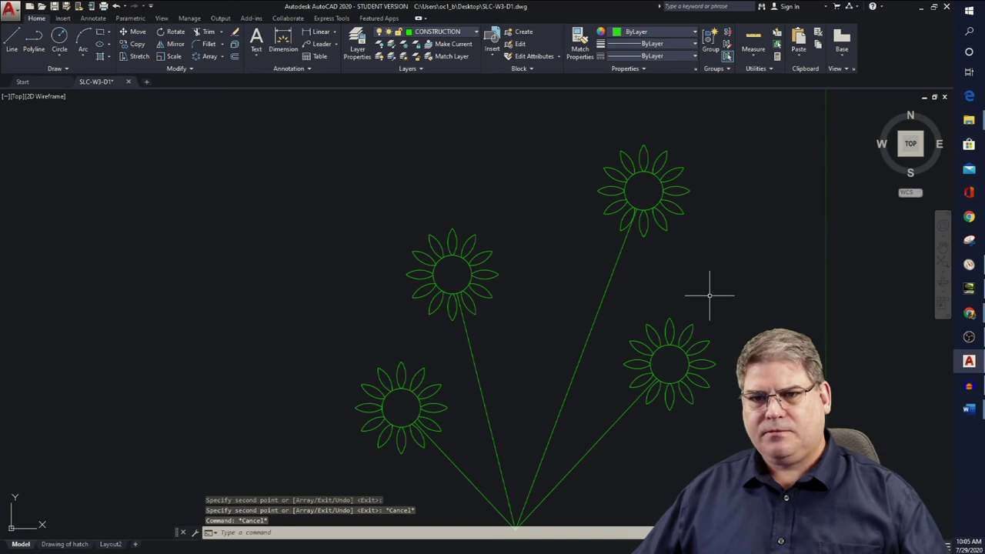
{"action": "scroll", "coordinate": [710, 295], "scroll_direction": "up", "scroll_amount": 3}
{"action": "scroll", "coordinate": [700, 293], "scroll_direction": "down", "scroll_amount": 5}
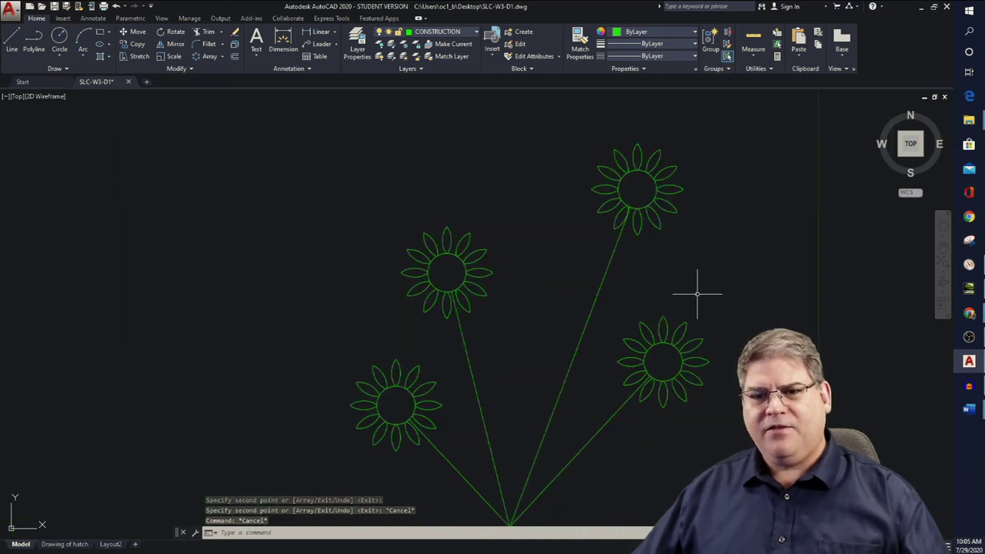
{"action": "scroll", "coordinate": [678, 260], "scroll_direction": "down", "scroll_amount": 3}
Pan and zoom to show the four-bloom flower drawing beside the house's plain corner flower.
{"action": "mouse_move", "coordinate": [678, 259]}
{"action": "middle_mouse_down"}
{"action": "mouse_move", "coordinate": [401, 233]}
{"action": "mouse_move", "coordinate": [262, 284]}
{"action": "middle_mouse_up"}
{"action": "scroll", "coordinate": [236, 295], "scroll_direction": "down", "scroll_amount": 2}
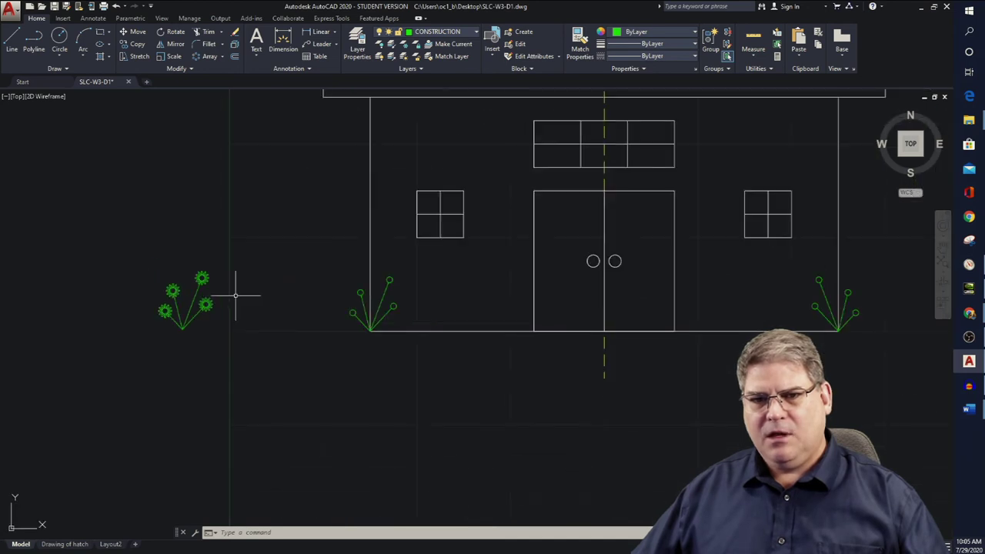
{"action": "key", "text": "Escape"}
{"action": "key", "text": "Escape"}
{"action": "key", "text": "Escape"}
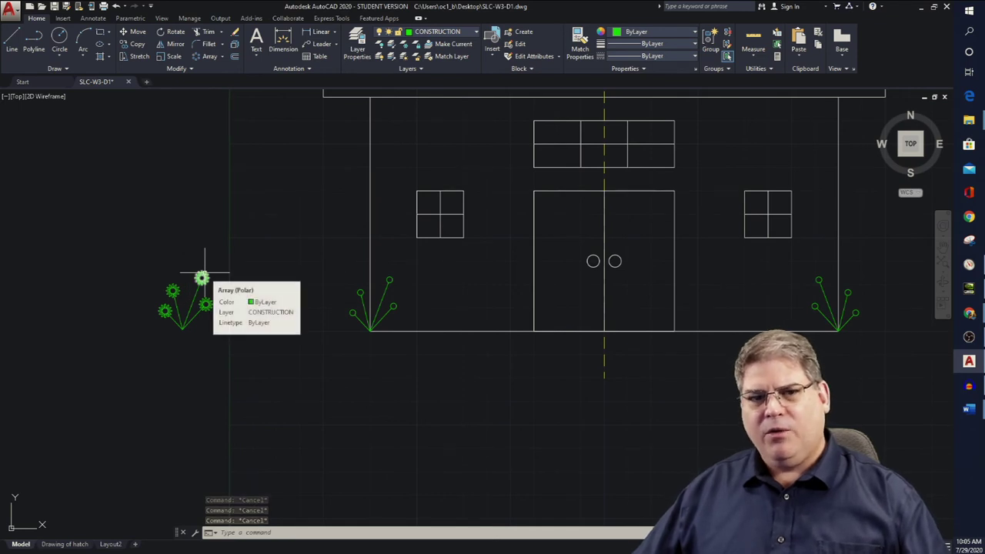
{"action": "key", "text": "Escape"}
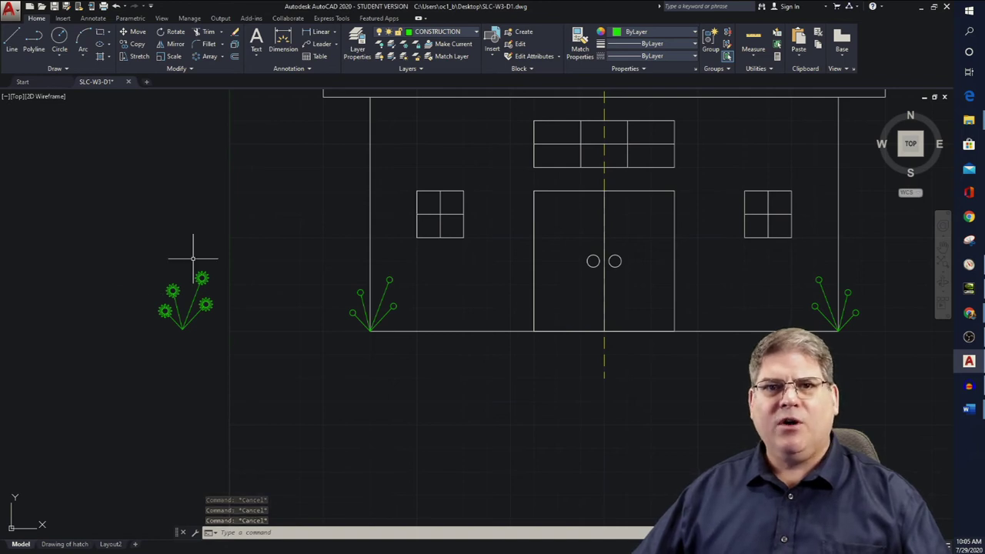
{"action": "scroll", "coordinate": [160, 270], "scroll_direction": "up", "scroll_amount": 4}
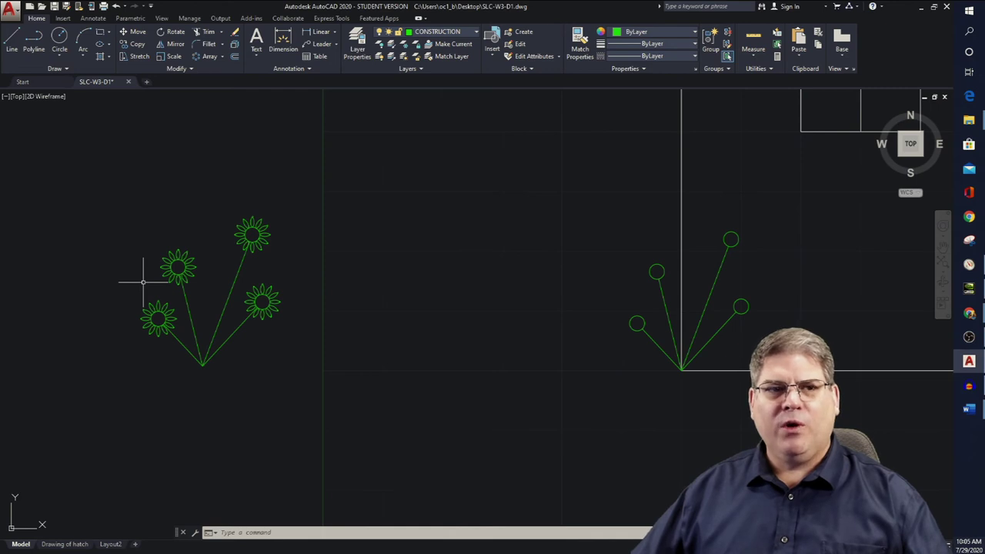
{"action": "type", "text": "bl"}
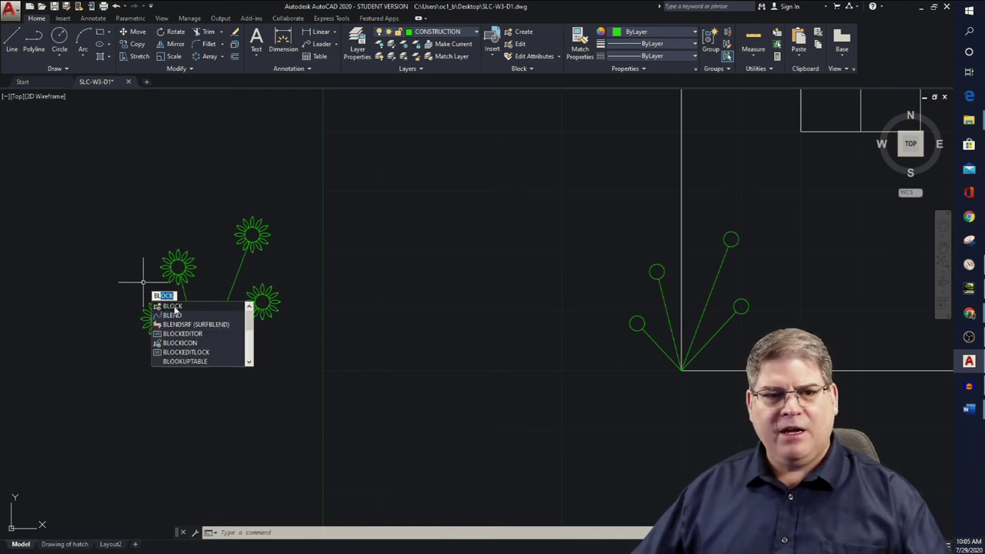
{"action": "left_click", "coordinate": [174, 308]}
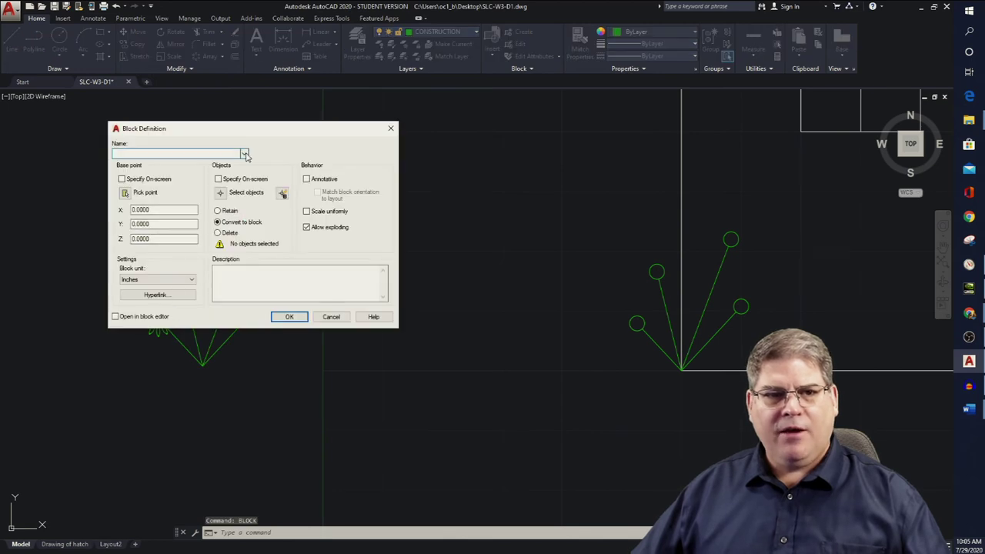
{"action": "left_click", "coordinate": [244, 155]}
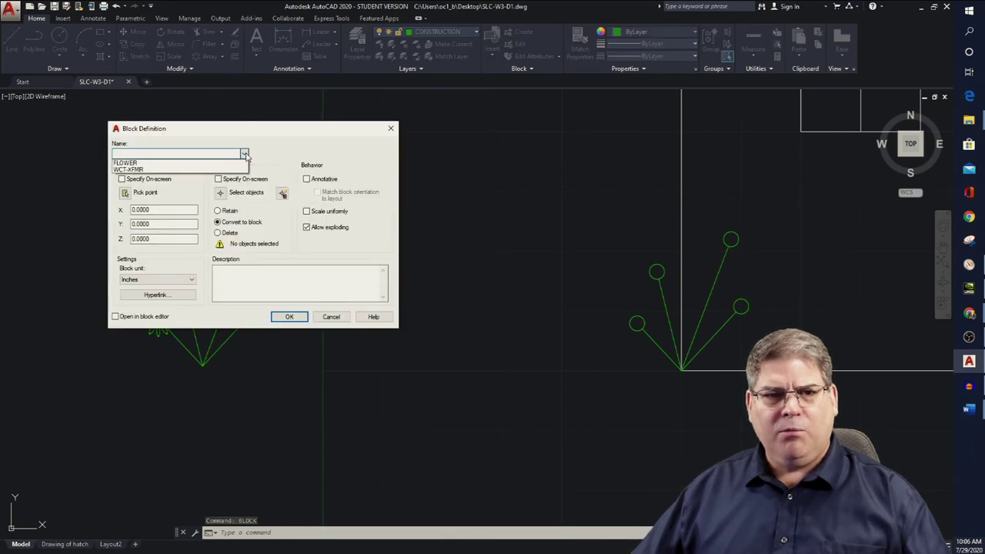
{"action": "left_click", "coordinate": [185, 162]}
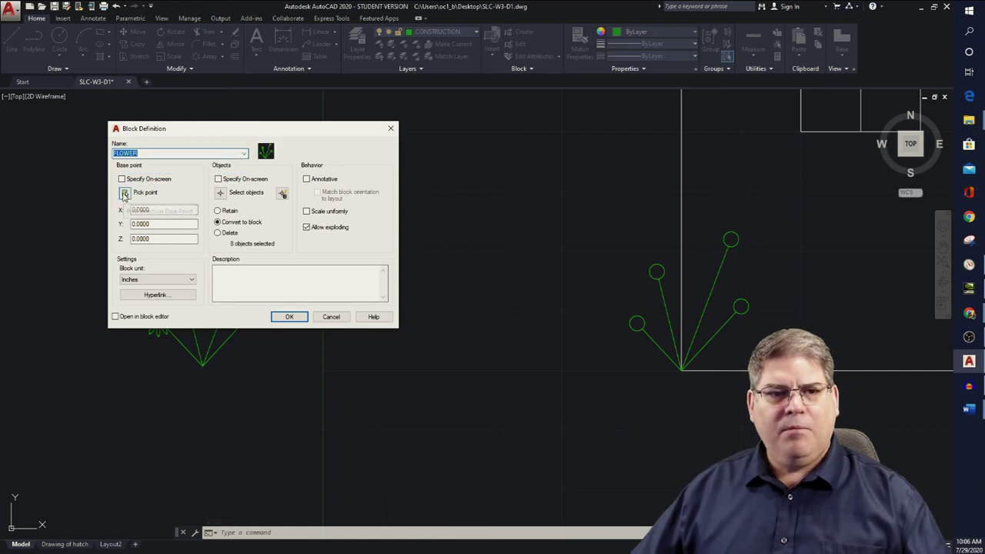
{"action": "left_click", "coordinate": [124, 193]}
{"action": "left_click", "coordinate": [201, 367]}
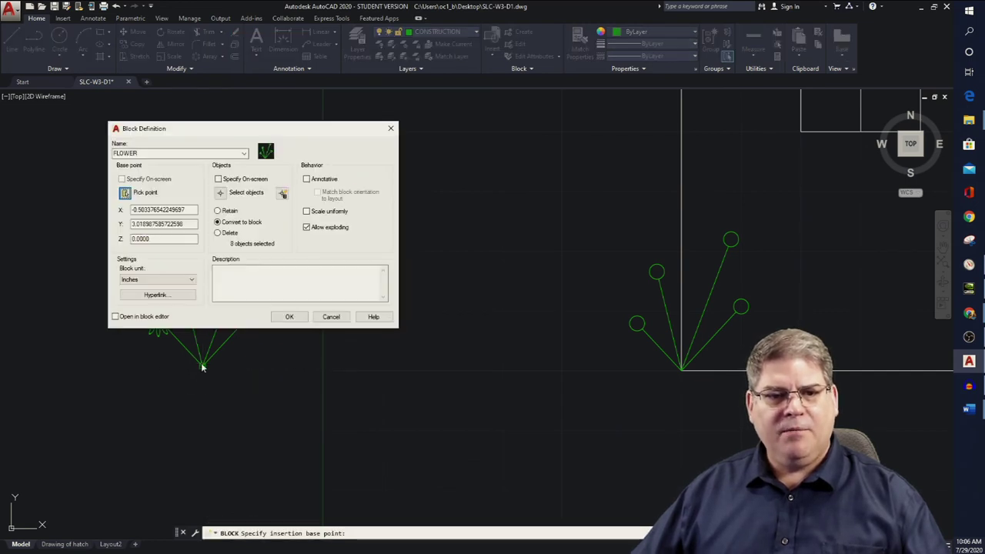
{"action": "left_click", "coordinate": [223, 193]}
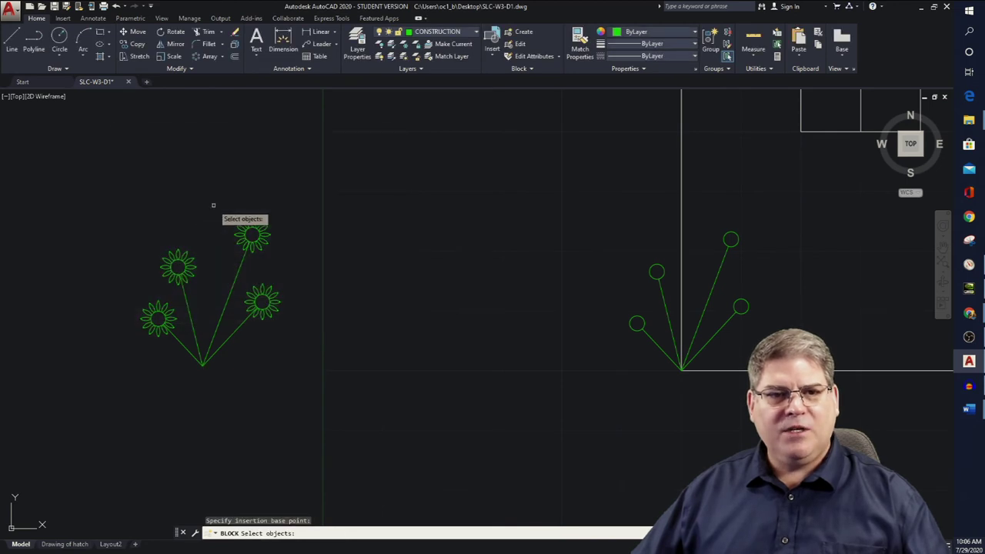
{"action": "left_click", "coordinate": [92, 190]}
{"action": "left_click", "coordinate": [324, 416]}
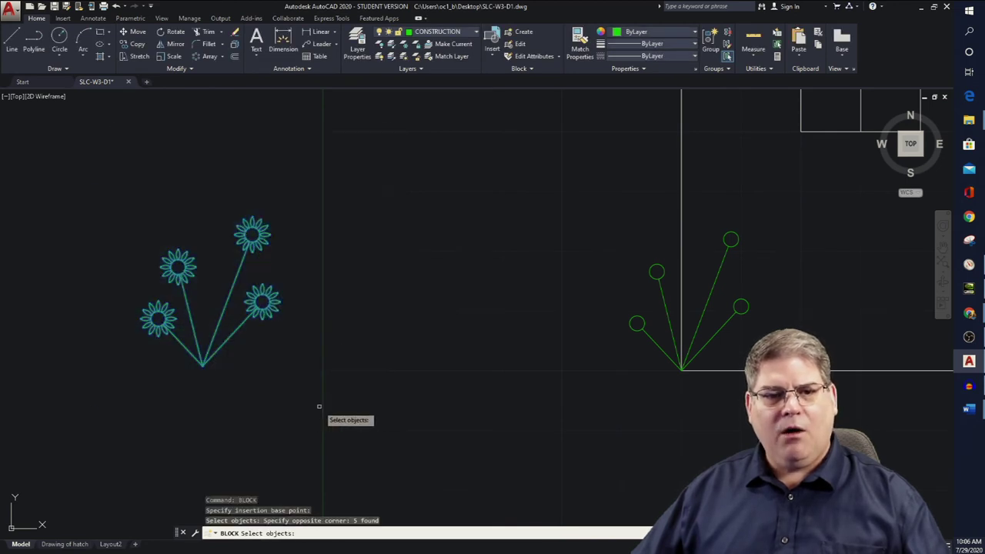
{"action": "key", "text": "Return"}
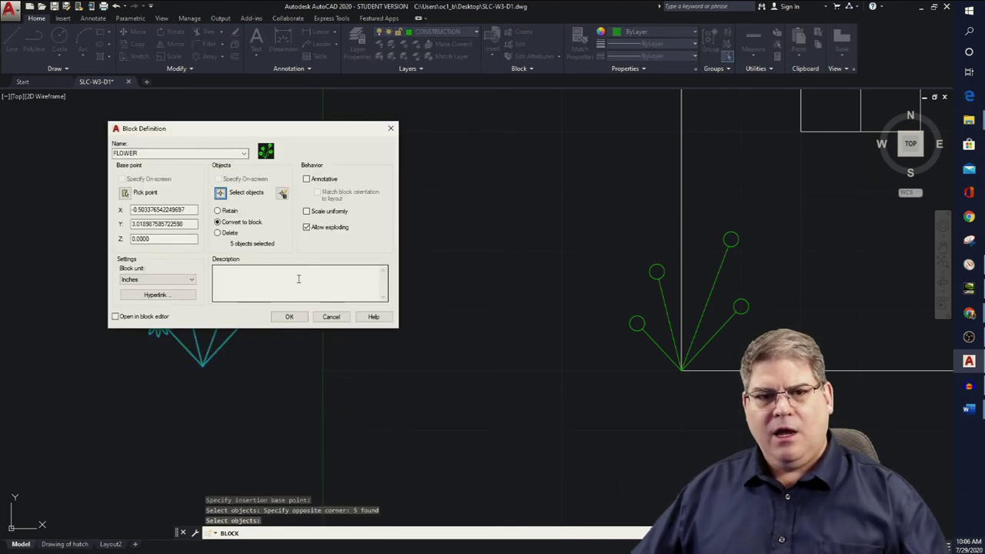
{"action": "left_click", "coordinate": [290, 317]}
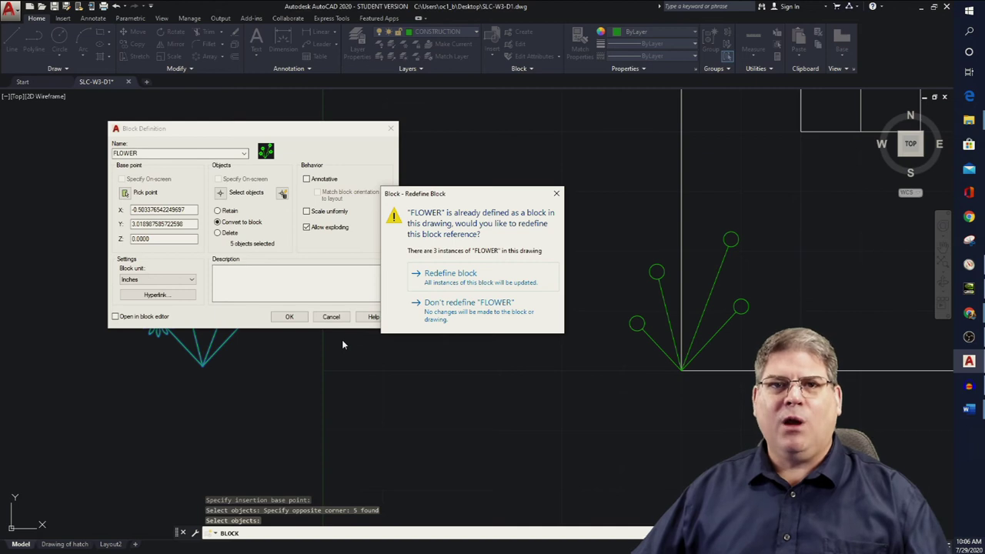
{"action": "left_click", "coordinate": [452, 277]}
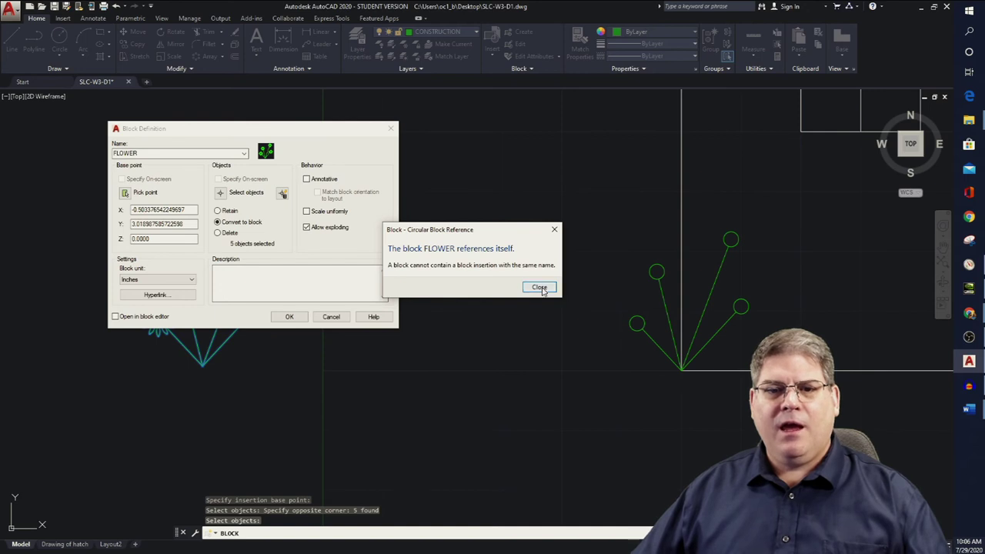
{"action": "left_click", "coordinate": [539, 288]}
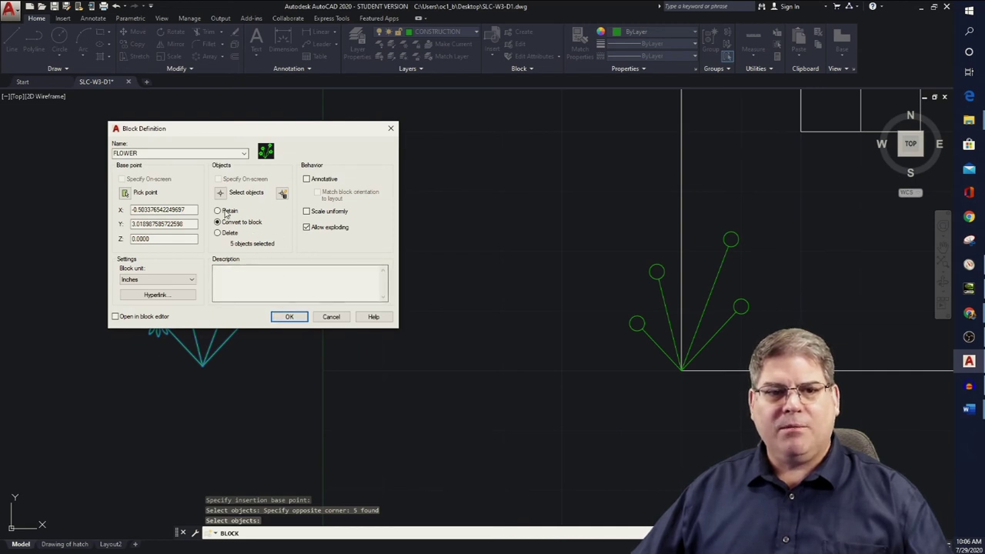
{"action": "left_click", "coordinate": [291, 318]}
{"action": "left_click", "coordinate": [436, 276]}
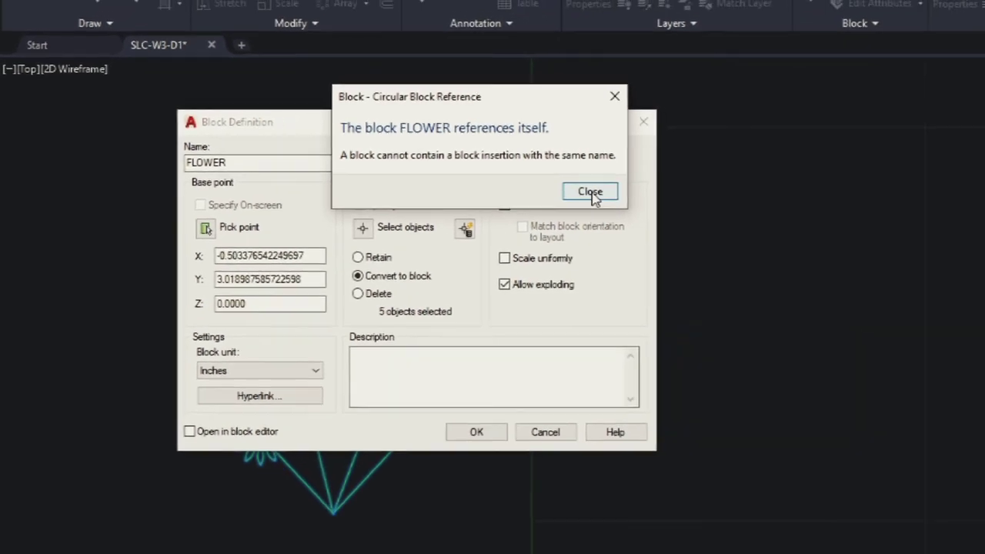
{"action": "left_click", "coordinate": [718, 204]}
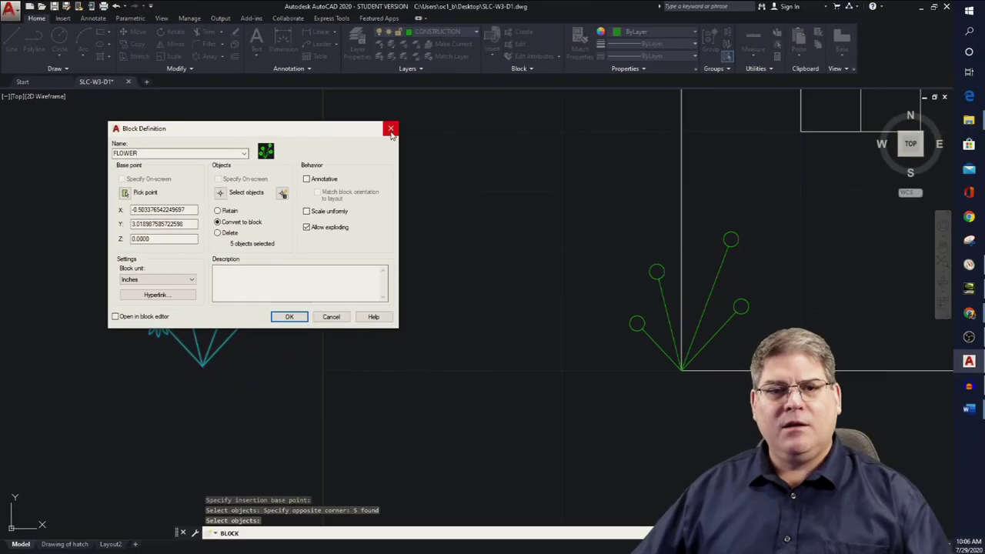
{"action": "left_click", "coordinate": [781, 117]}
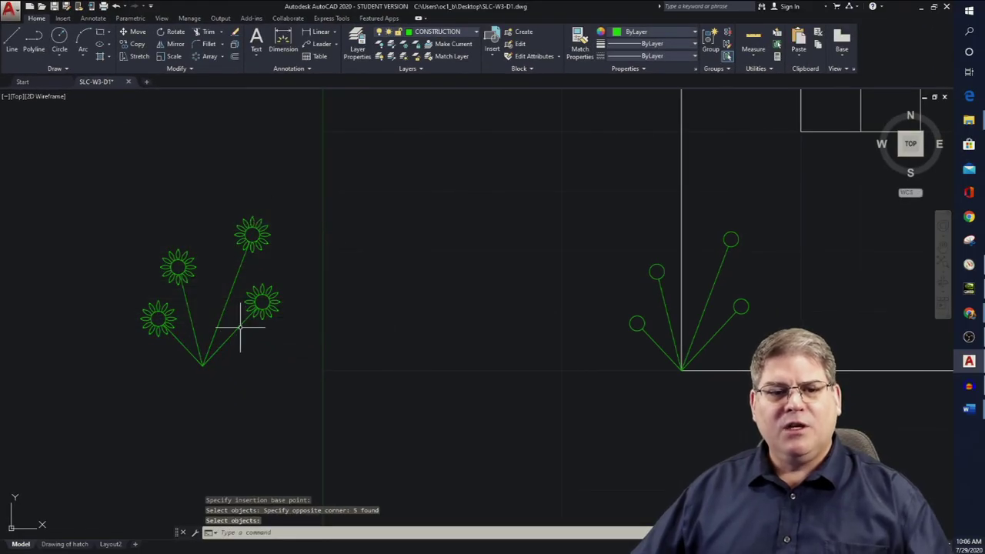
Run BURST on the petalled flower block so its stems become loose lines on the CONSTRUCTION layer.
{"action": "key", "text": "Return"}
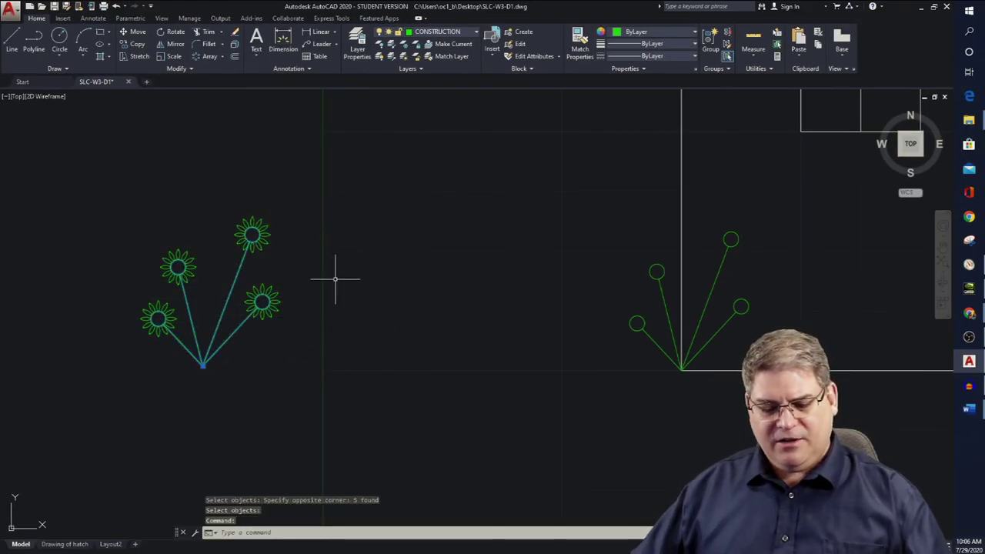
{"action": "key", "text": "Escape"}
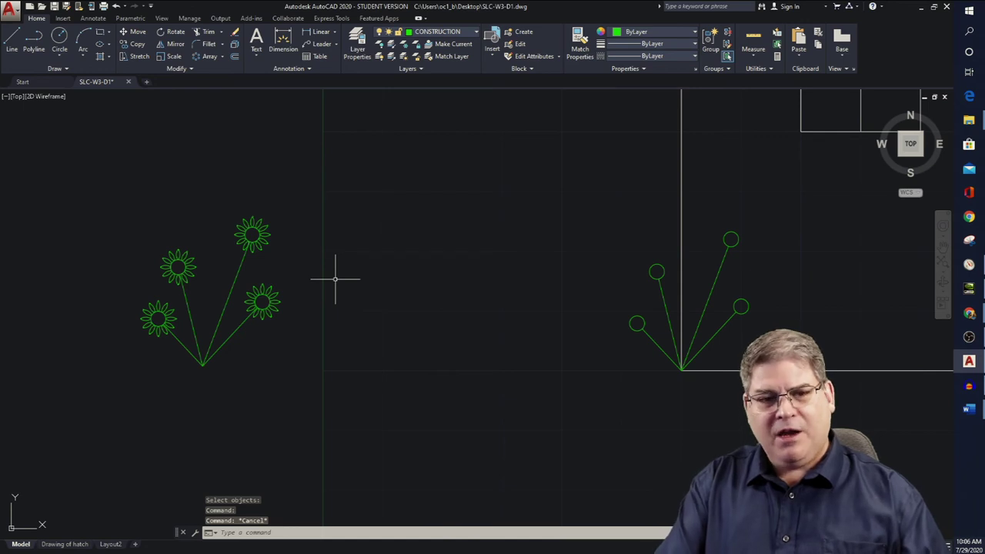
{"action": "type", "text": "BURS"}
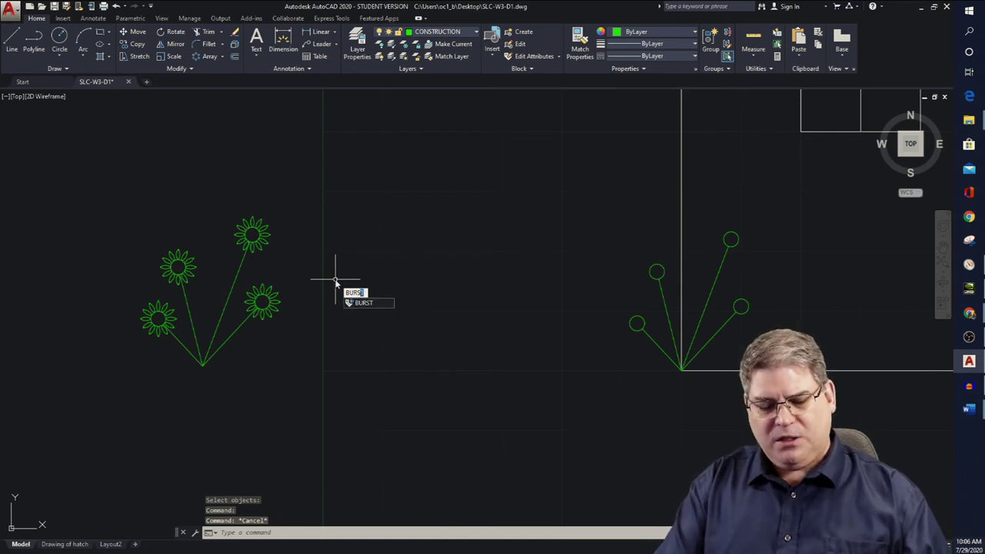
{"action": "type", "text": "T"}
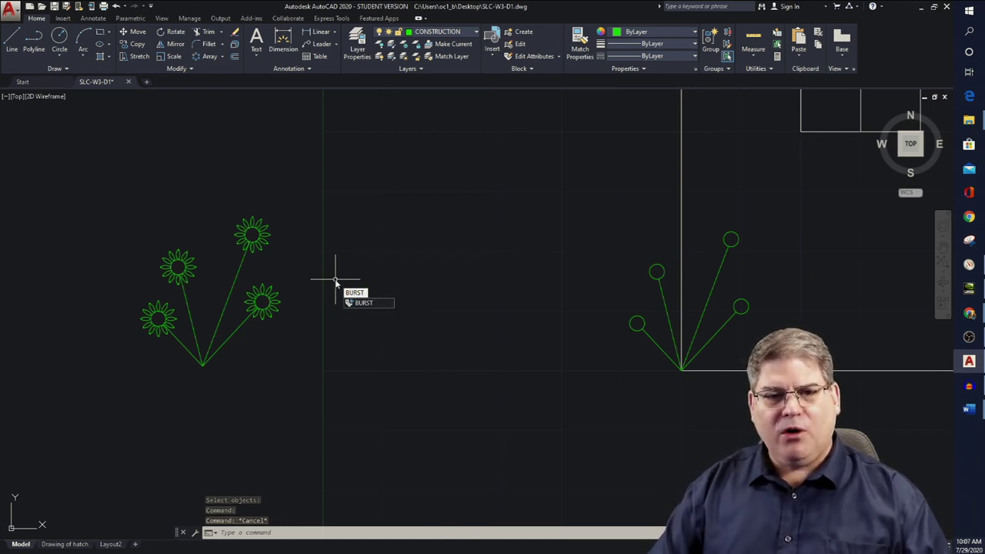
{"action": "key", "text": "Return"}
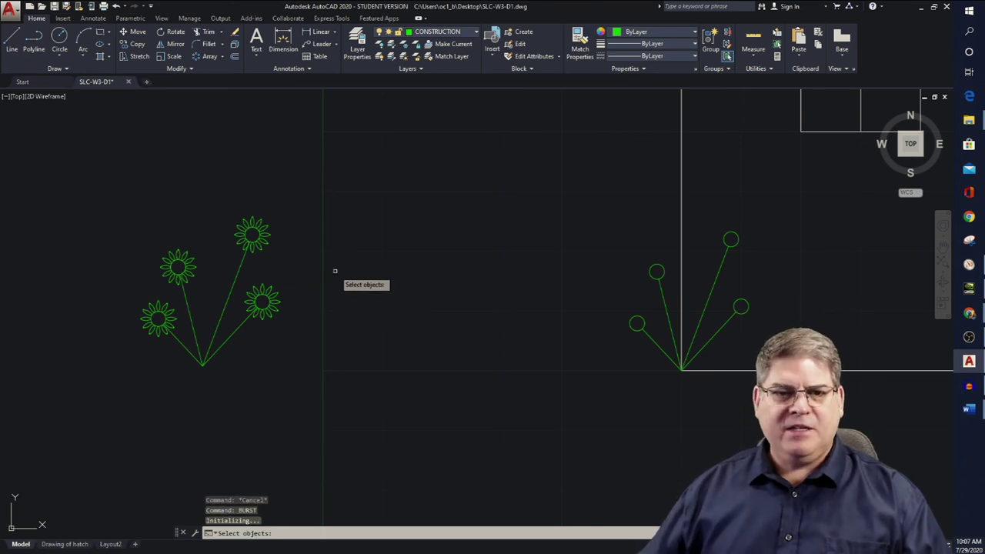
{"action": "left_click", "coordinate": [233, 333]}
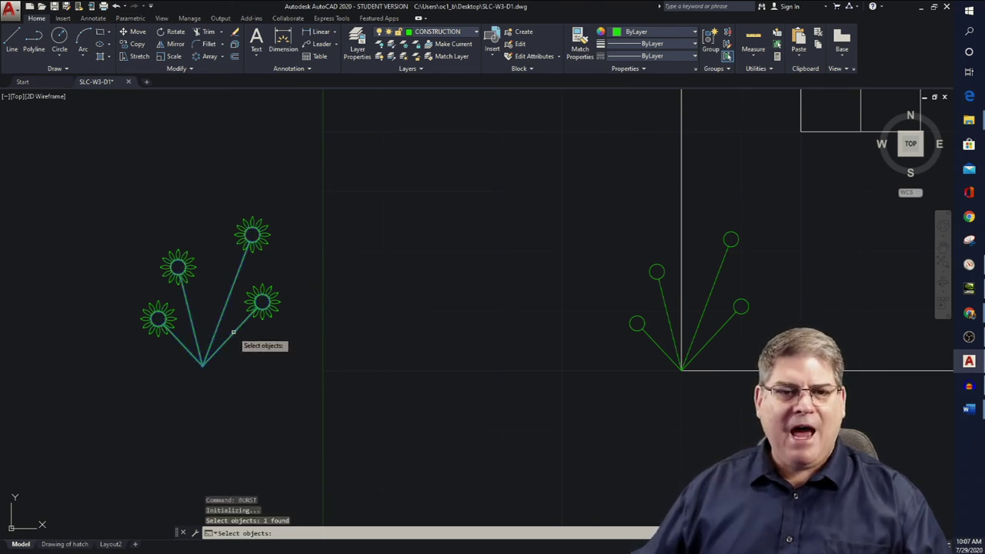
{"action": "key", "text": "Return"}
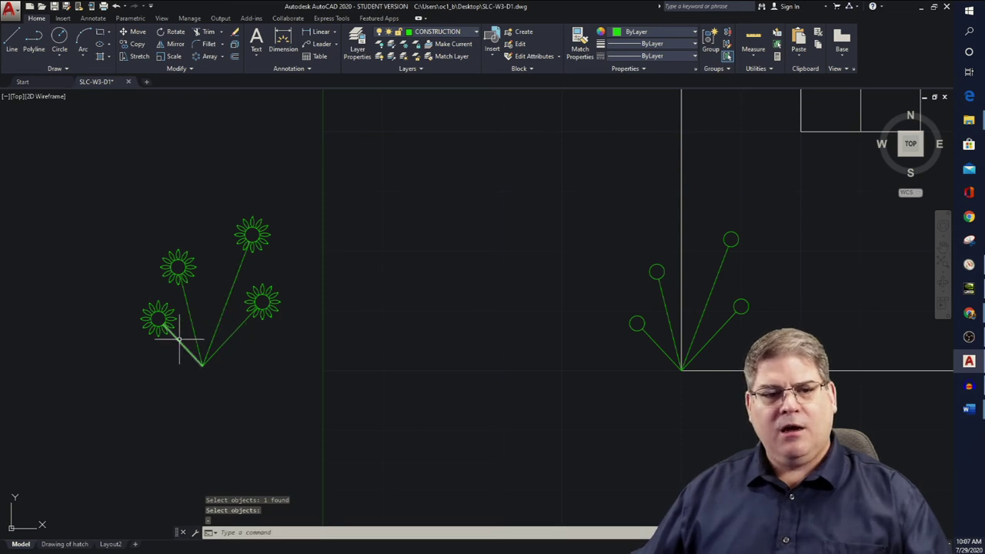
{"action": "mouse_move", "coordinate": [179, 342]}
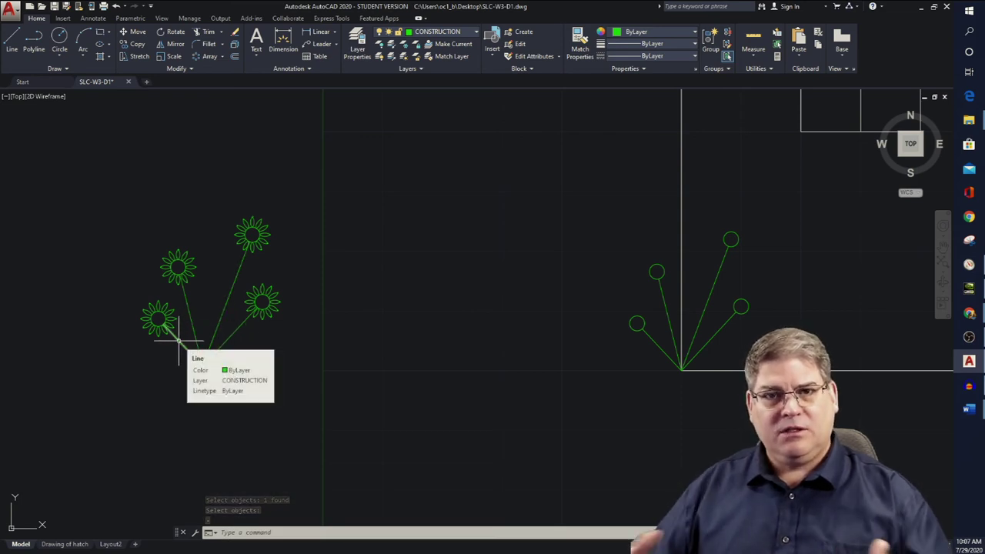
{"action": "key", "text": "Escape"}
{"action": "key", "text": "Escape"}
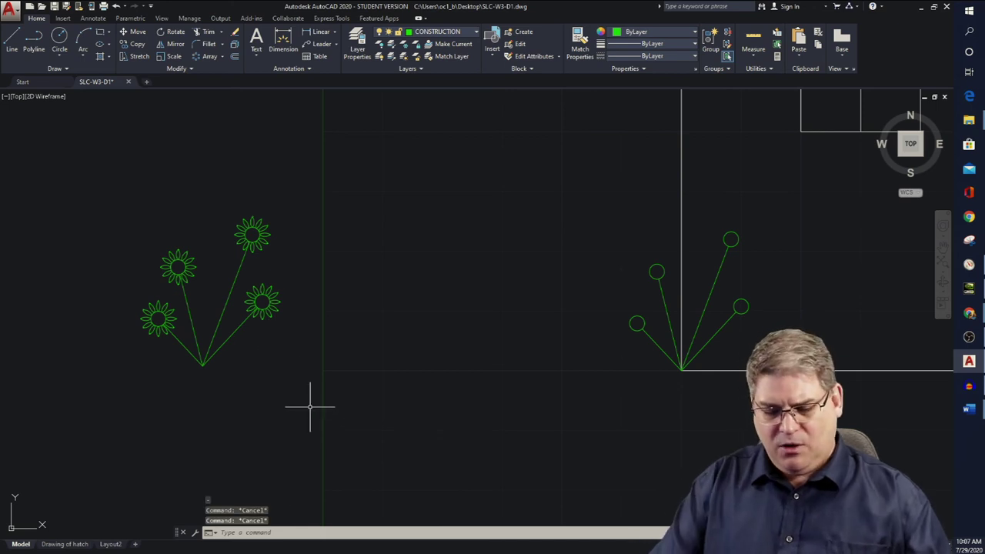
Start a BLOCK definition named FLOWER with its base point where the stems meet.
{"action": "type", "text": "BLOCK"}
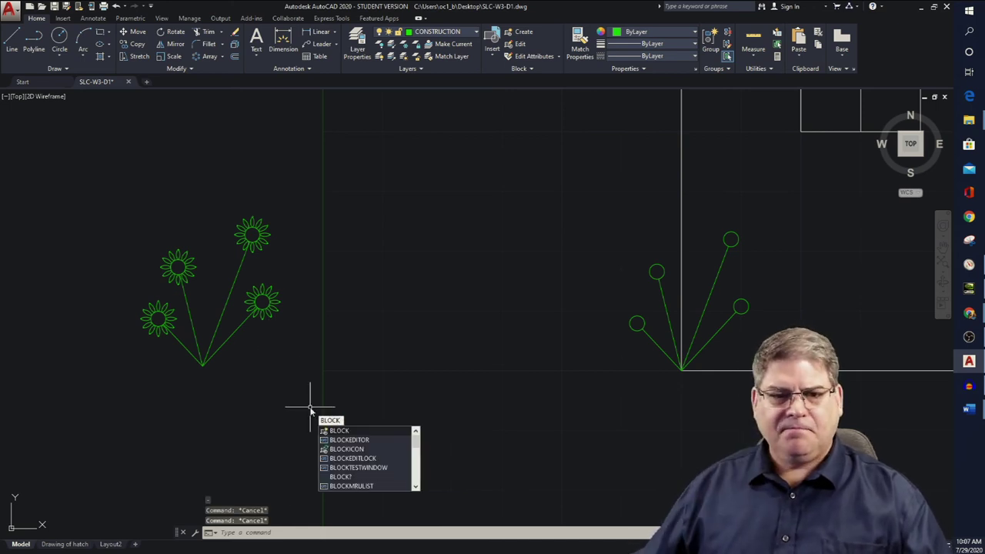
{"action": "key", "text": "Return"}
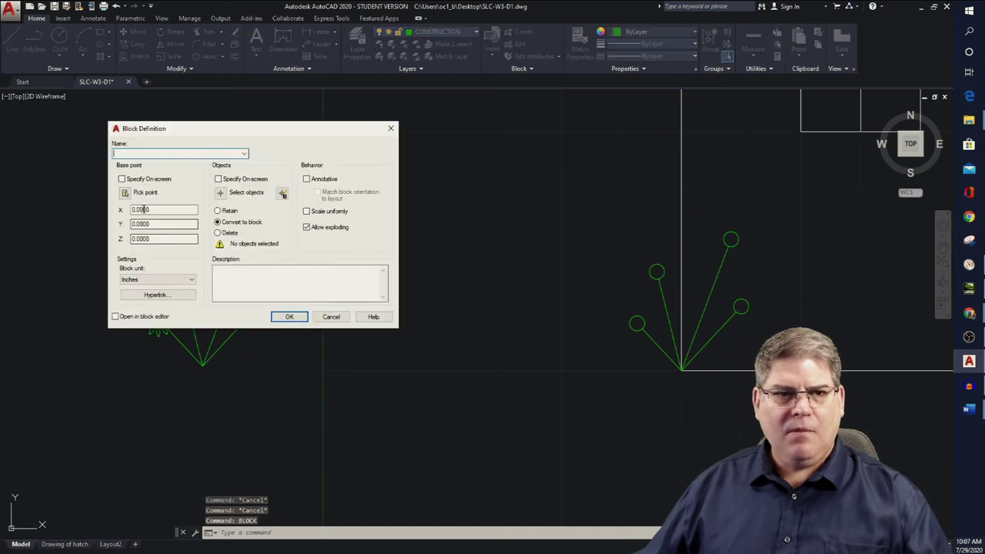
{"action": "left_click", "coordinate": [125, 193]}
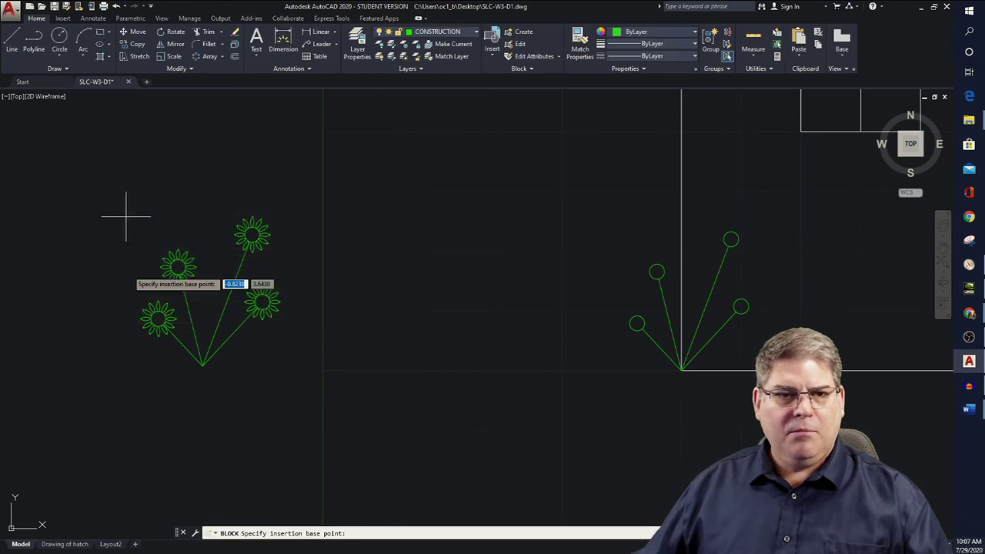
{"action": "left_click", "coordinate": [202, 362]}
{"action": "left_click", "coordinate": [243, 154]}
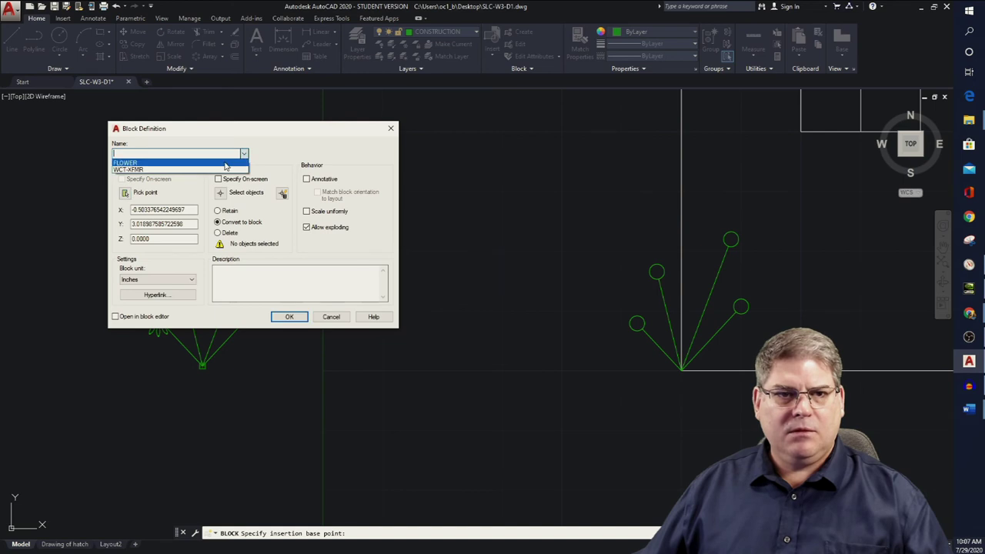
{"action": "left_click", "coordinate": [231, 164]}
Crossing-select the 12 new flower objects, rebase at the stems' bottom, and redefine FLOWER.
{"action": "left_click", "coordinate": [221, 193]}
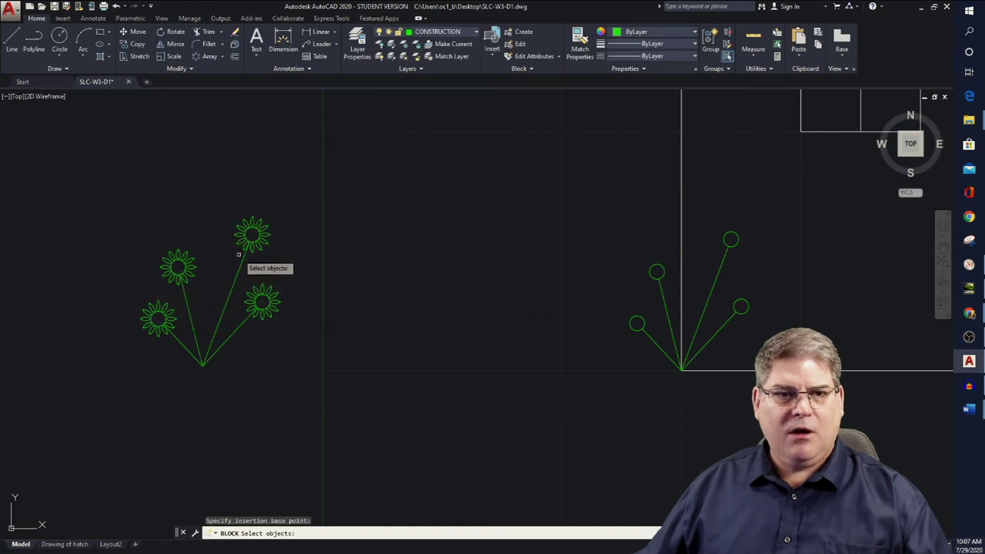
{"action": "left_click", "coordinate": [341, 403]}
{"action": "left_click", "coordinate": [128, 169]}
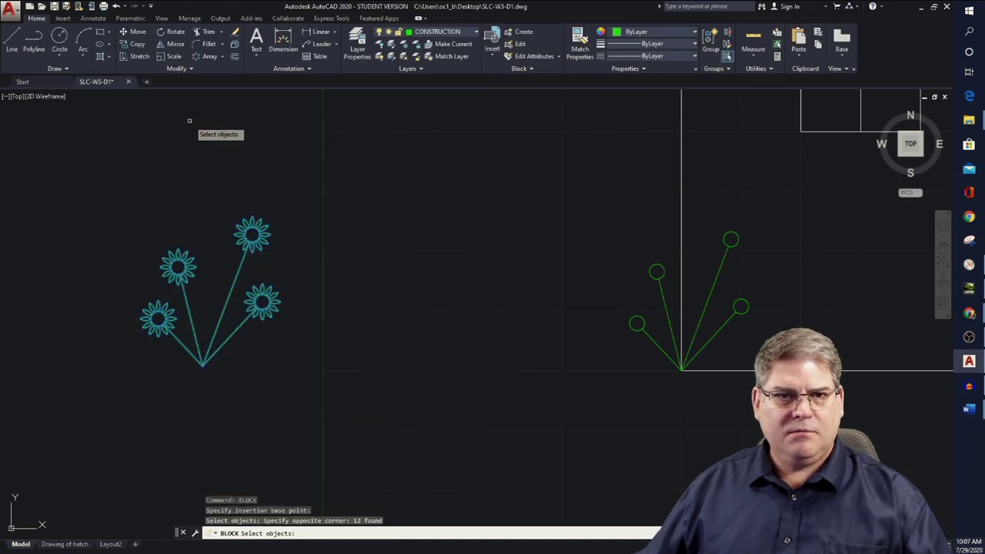
{"action": "key", "text": "Return"}
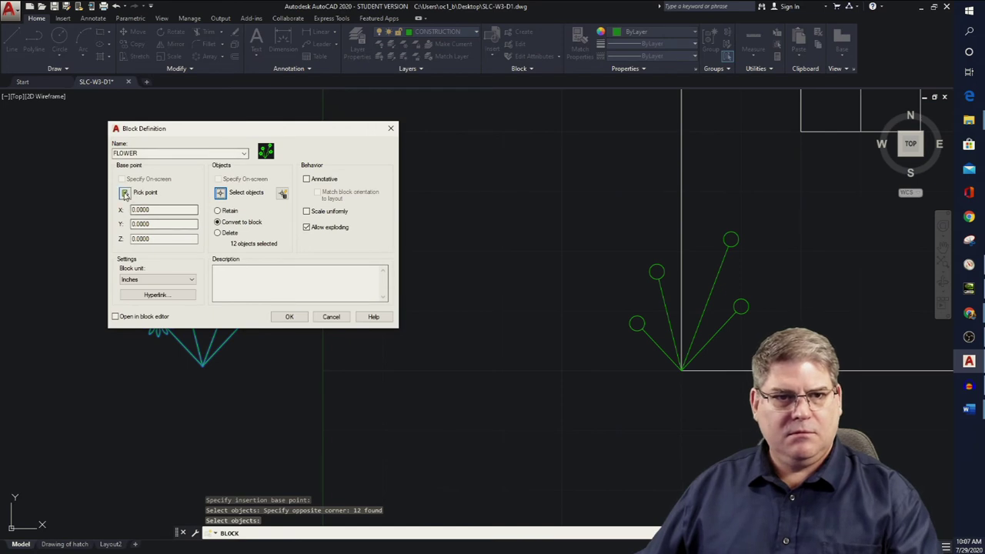
{"action": "left_click", "coordinate": [125, 193]}
{"action": "left_click", "coordinate": [203, 365]}
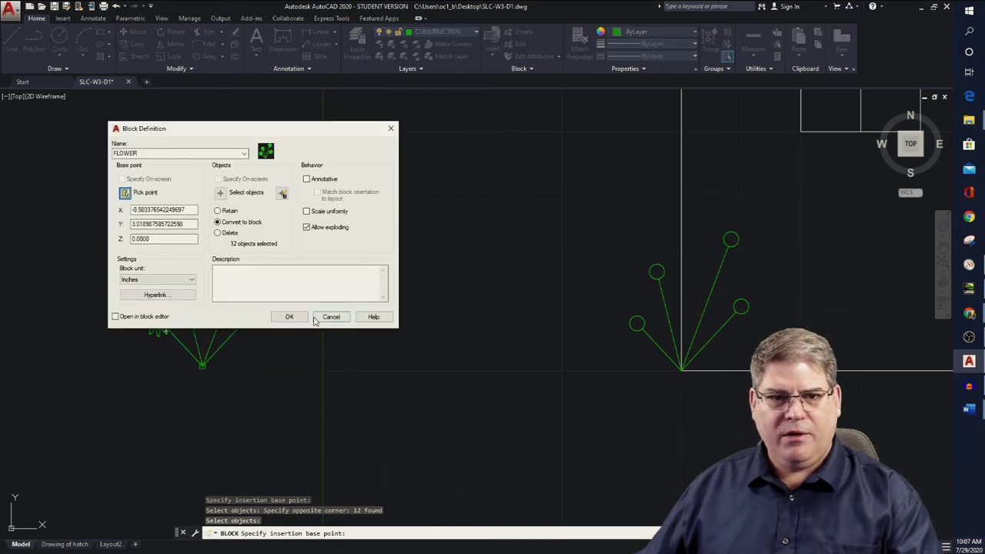
{"action": "left_click", "coordinate": [290, 318]}
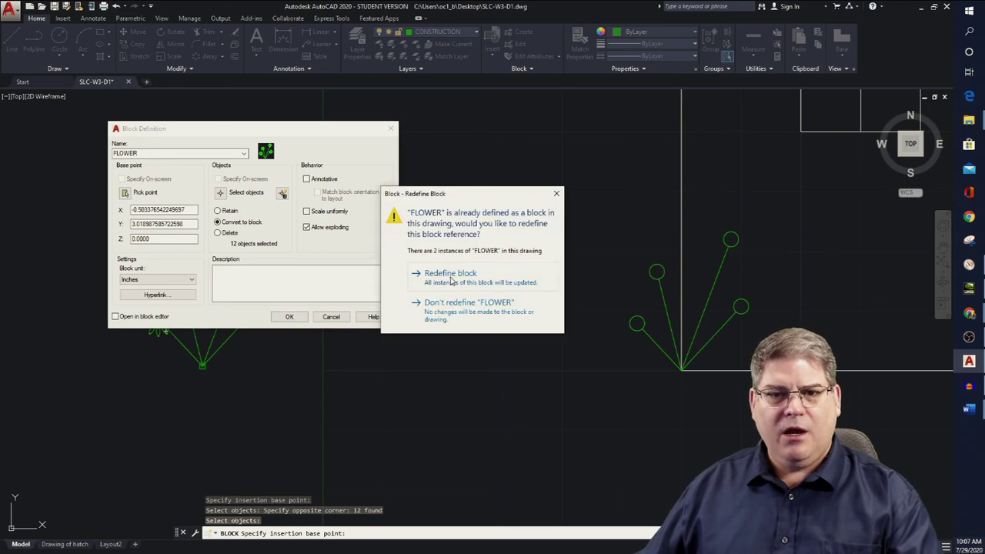
{"action": "left_click", "coordinate": [451, 278]}
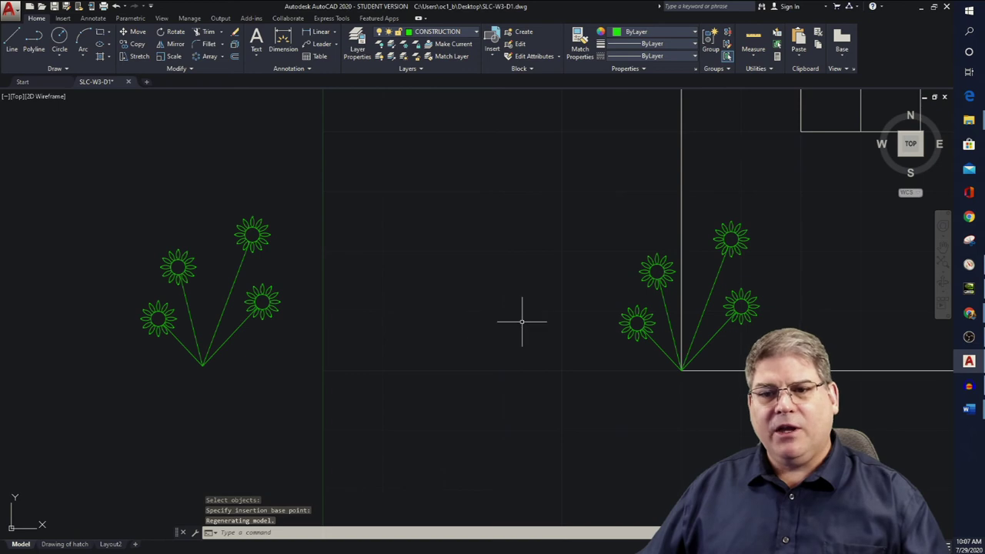
Pan and zoom to show the full house facade and all three 12-petal flowers.
{"action": "middle_click_drag", "start_coordinate": [521, 323], "coordinate": [347, 318]}
{"action": "scroll", "coordinate": [259, 291], "scroll_direction": "down", "scroll_amount": 4}
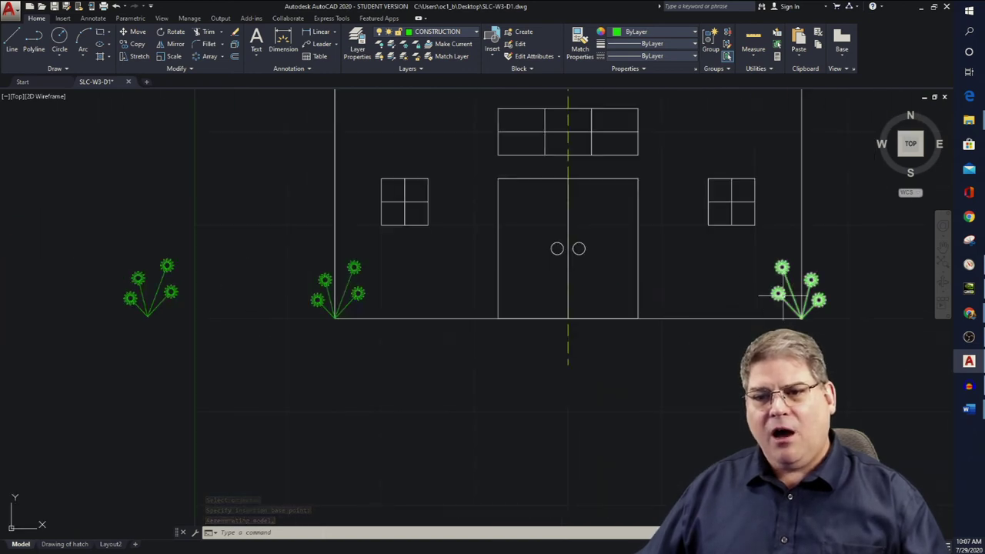
{"action": "scroll", "coordinate": [780, 285], "scroll_direction": "up", "scroll_amount": 5}
{"action": "scroll", "coordinate": [811, 281], "scroll_direction": "down", "scroll_amount": 2}
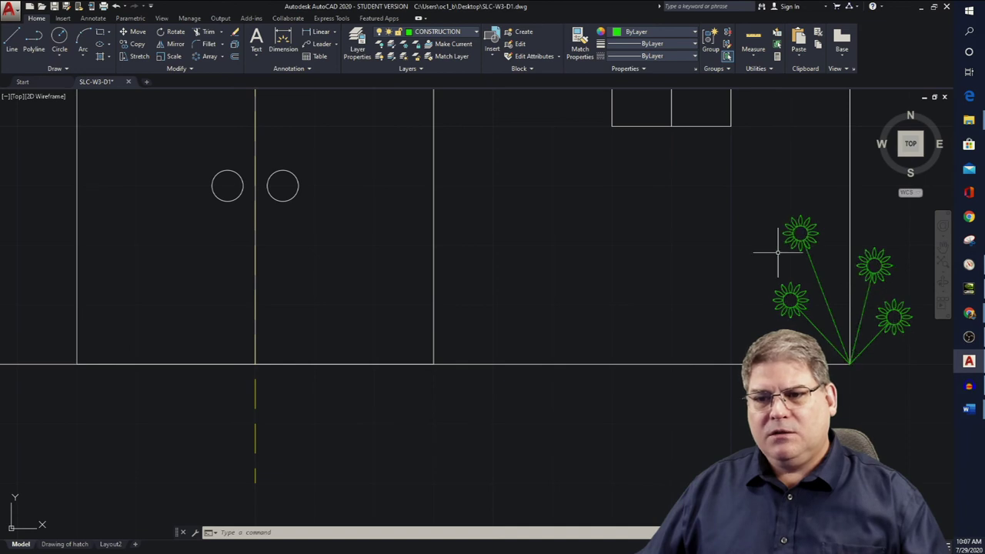
{"action": "scroll", "coordinate": [772, 266], "scroll_direction": "down", "scroll_amount": 4}
{"action": "mouse_move", "coordinate": [488, 211]}
{"action": "middle_mouse_down"}
{"action": "mouse_move", "coordinate": [522, 284]}
{"action": "mouse_move", "coordinate": [504, 239]}
{"action": "mouse_move", "coordinate": [542, 226]}
{"action": "middle_mouse_up"}
{"action": "middle_click_drag", "start_coordinate": [421, 230], "coordinate": [505, 238]}
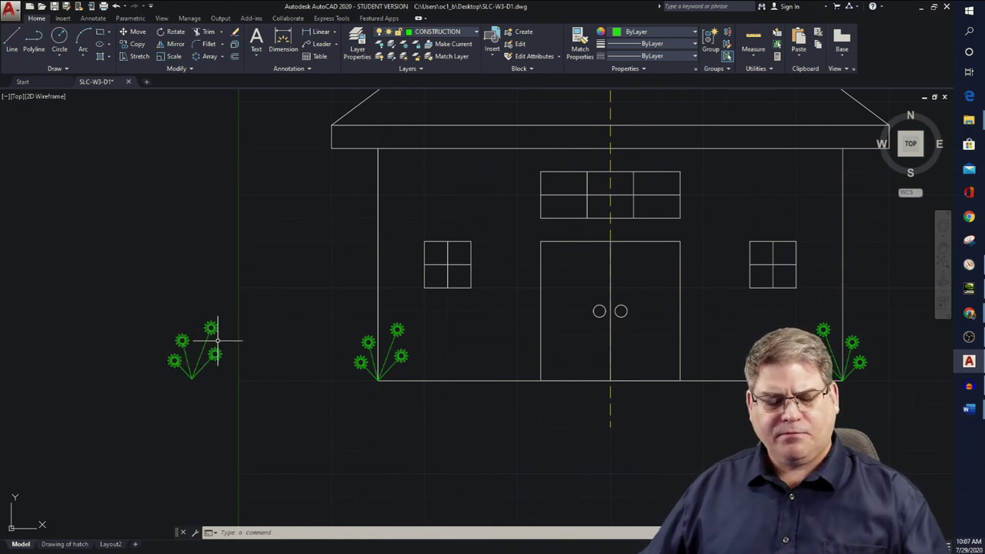
Select the flower block to the left of the house.
{"action": "key", "text": "Escape"}
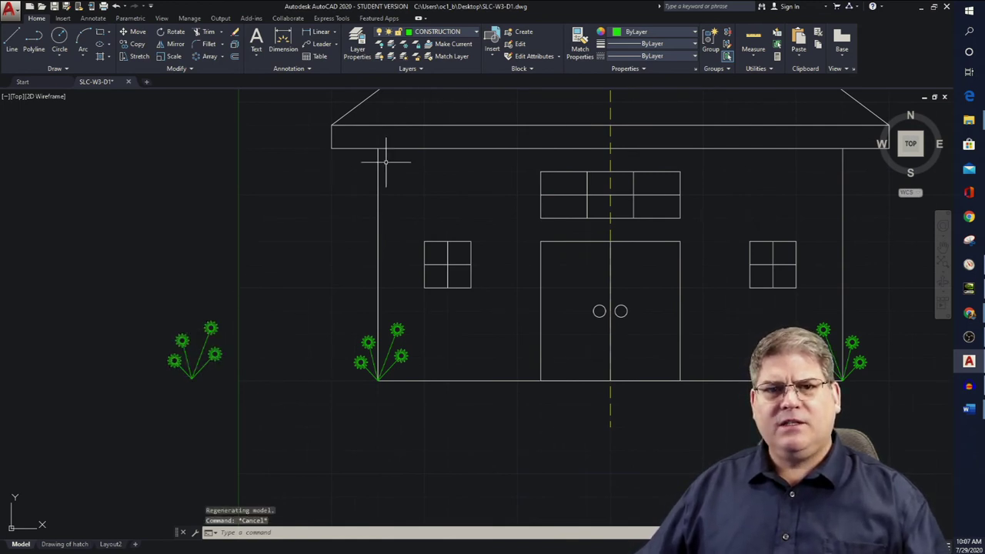
{"action": "left_click", "coordinate": [207, 339]}
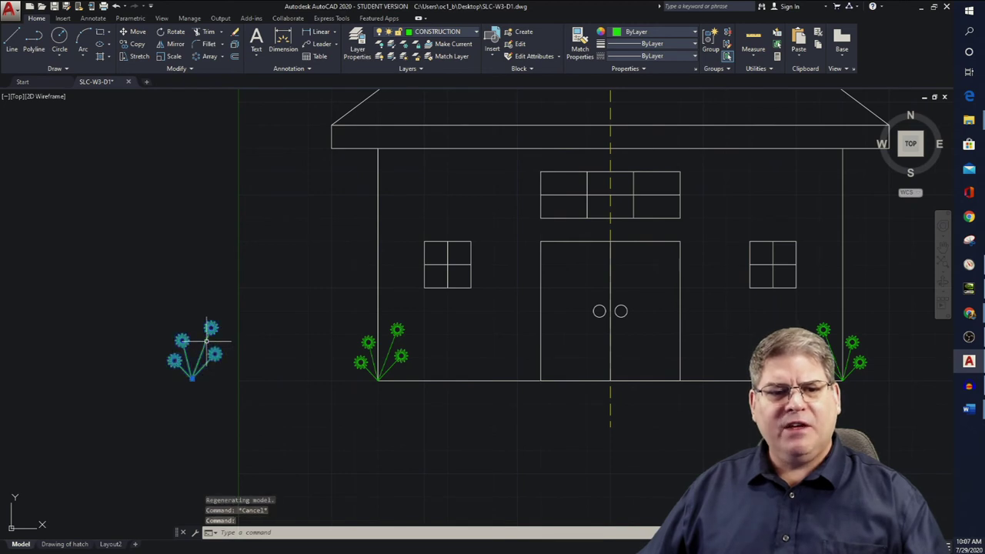
{"action": "left_click", "coordinate": [476, 33]}
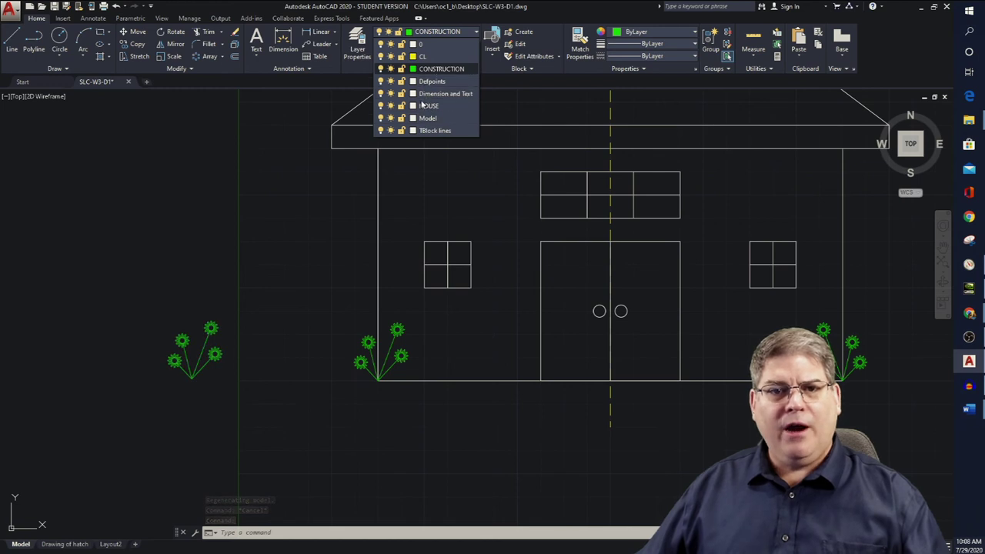
Create layer FLOWER in Layer Properties with colour magenta, then close the palette.
{"action": "left_click", "coordinate": [362, 48]}
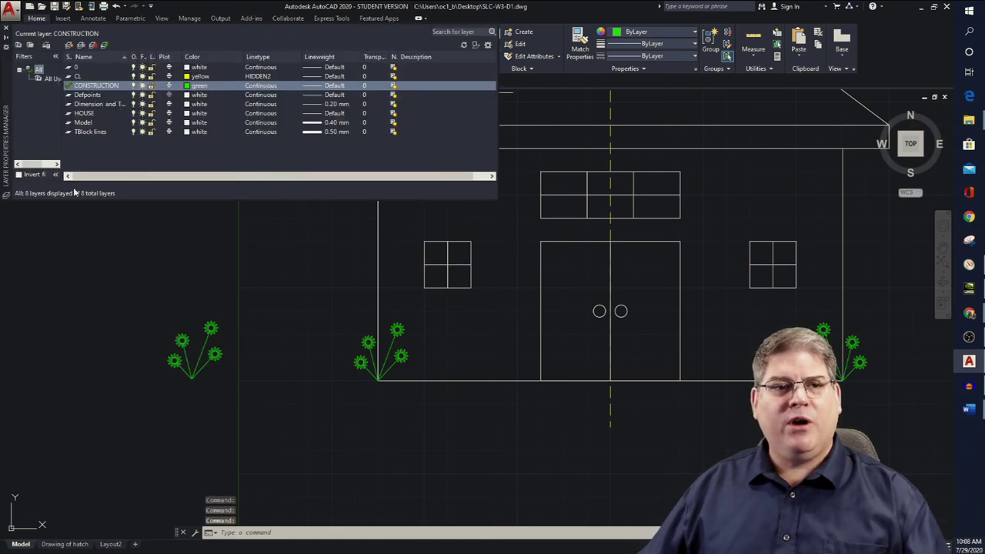
{"action": "left_click", "coordinate": [69, 45]}
{"action": "type", "text": "FL"}
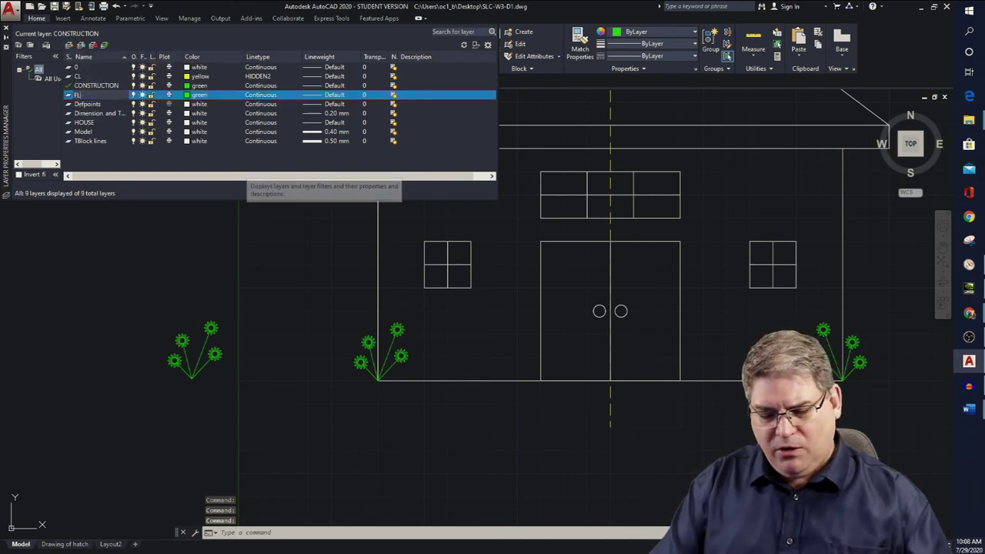
{"action": "type", "text": "OWER"}
{"action": "key", "text": "Return"}
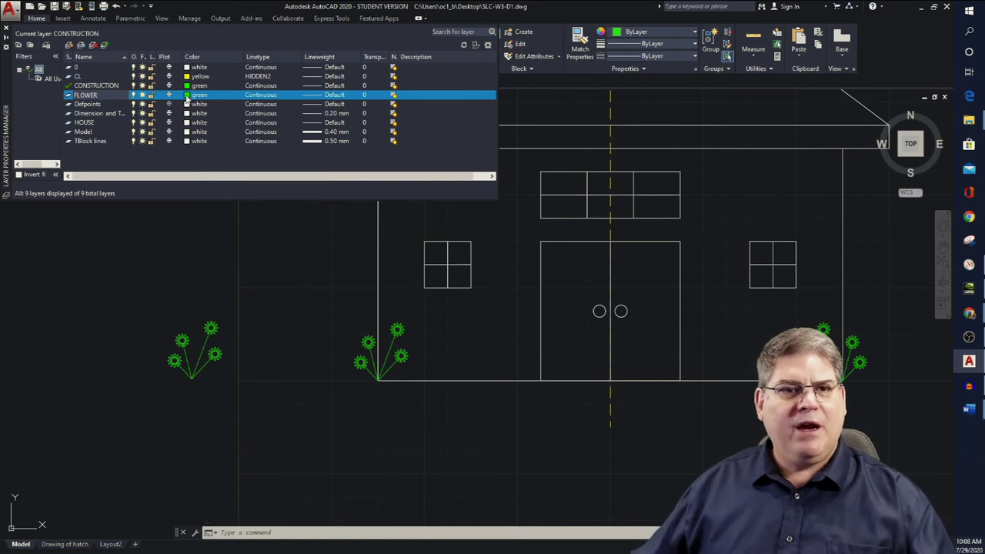
{"action": "left_click", "coordinate": [187, 95]}
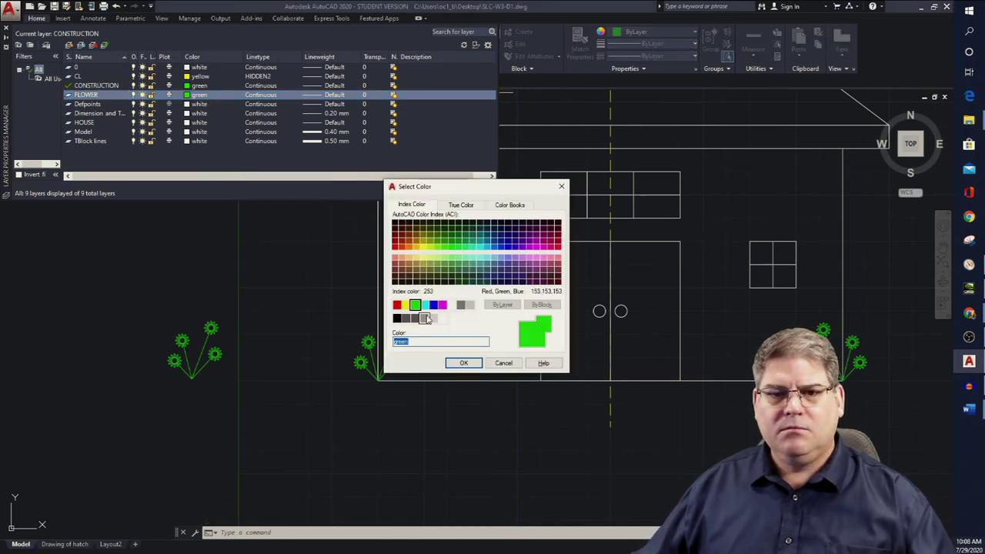
{"action": "left_click", "coordinate": [442, 305]}
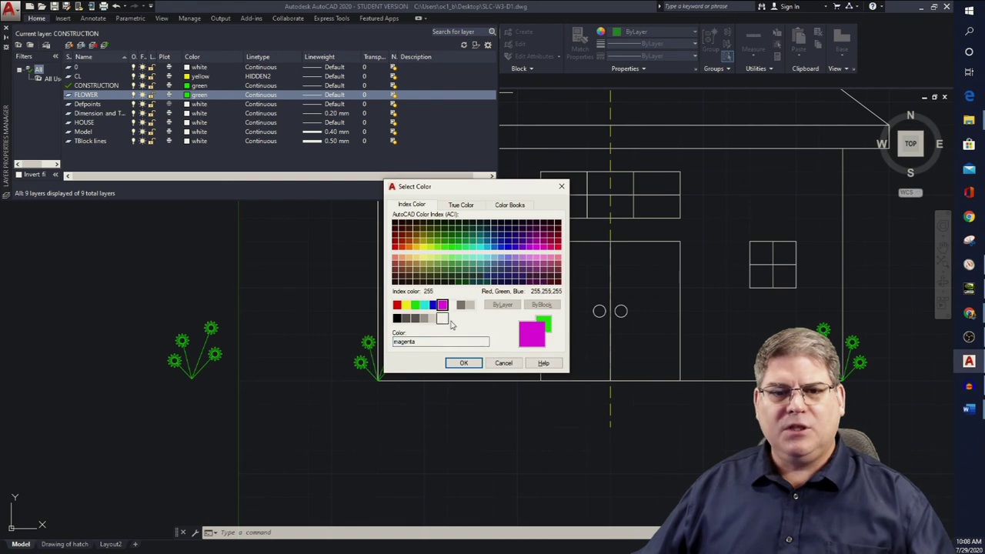
{"action": "left_click", "coordinate": [464, 362]}
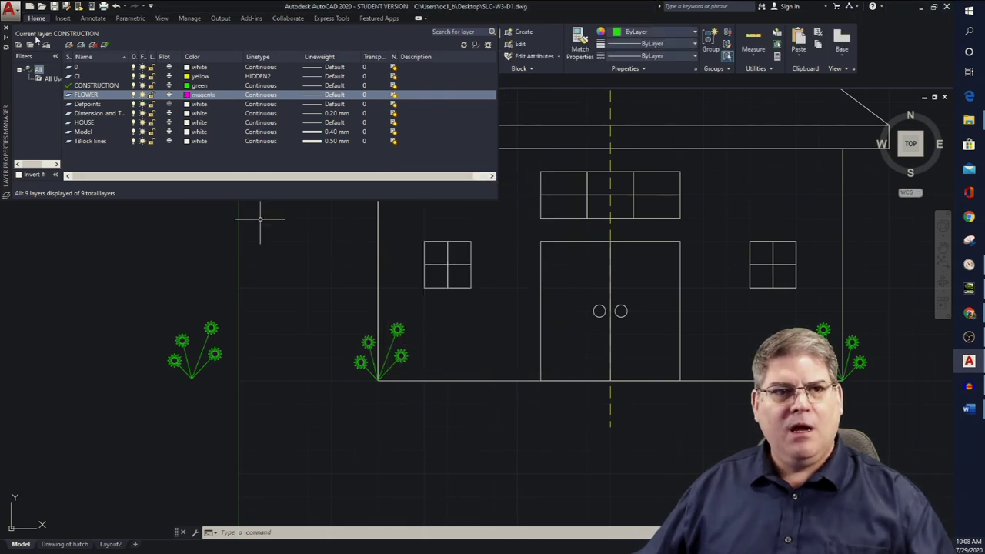
{"action": "left_click", "coordinate": [7, 28]}
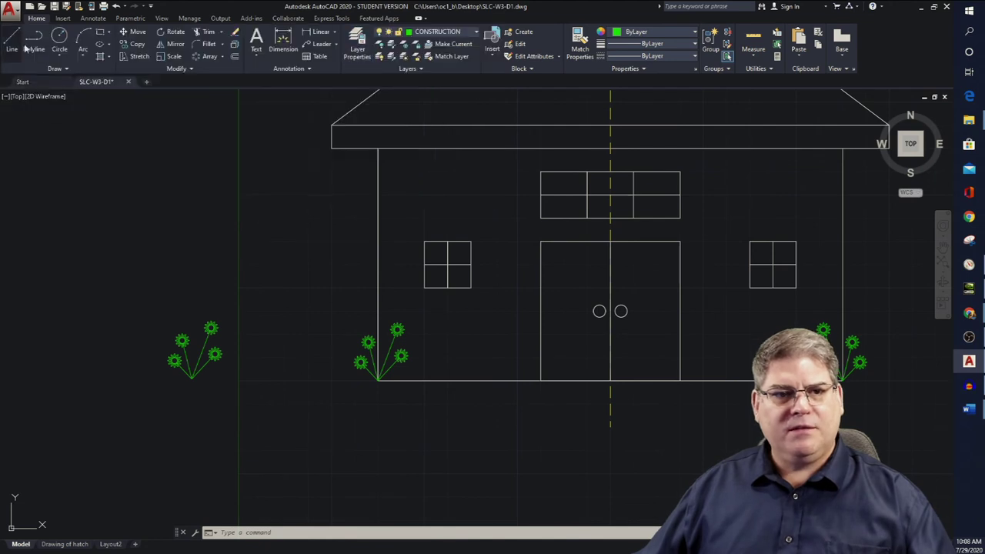
Move the flower block left of the house onto the FLOWER layer.
{"action": "left_click", "coordinate": [199, 360]}
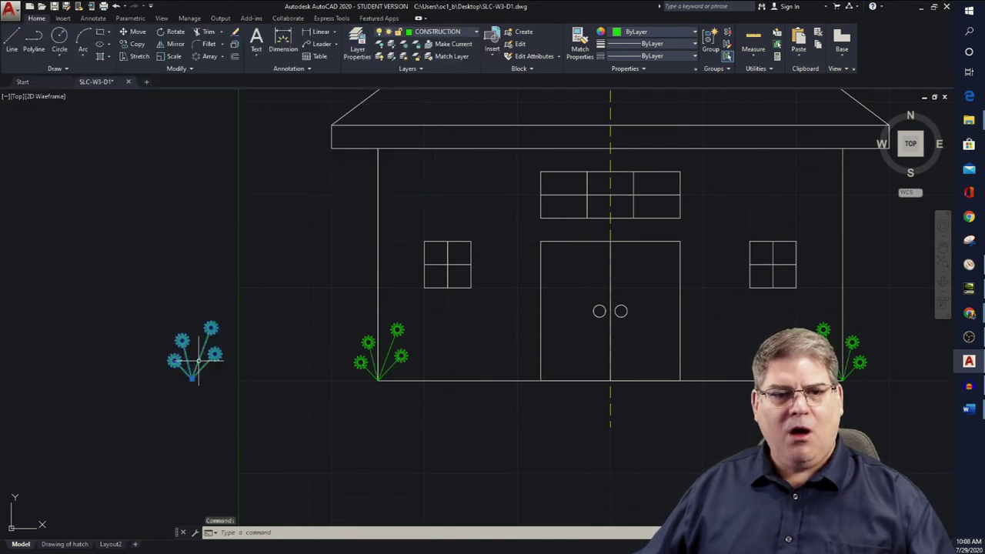
{"action": "left_click", "coordinate": [475, 33]}
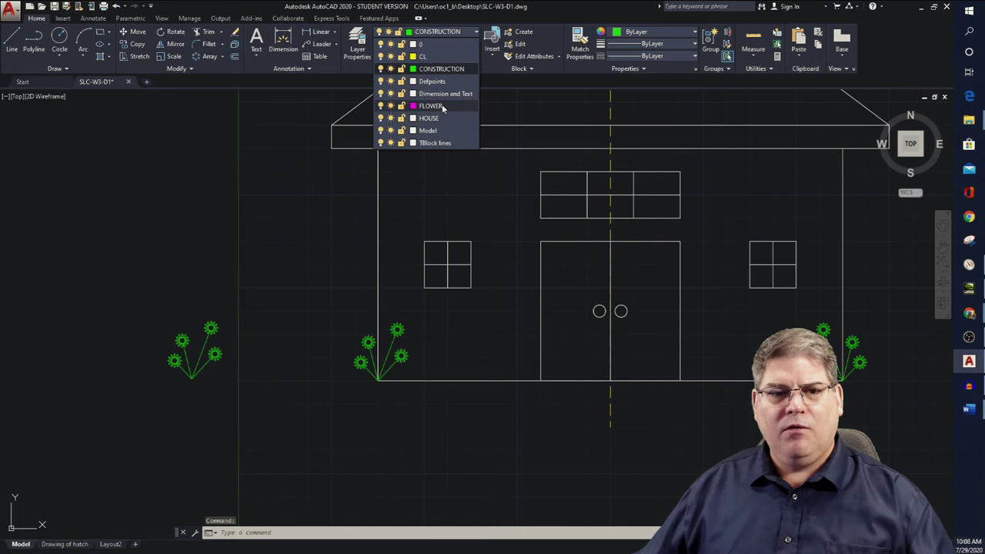
{"action": "left_click", "coordinate": [431, 106]}
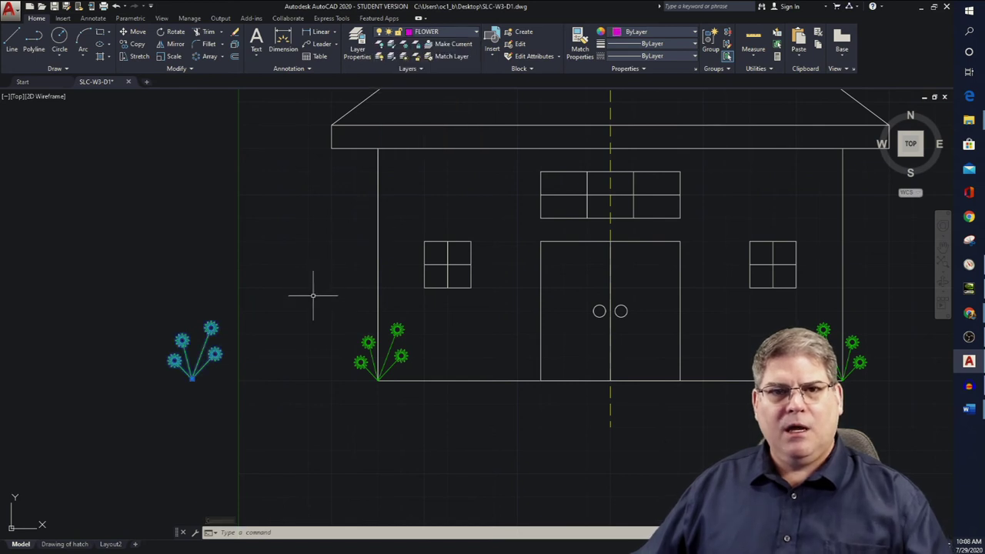
{"action": "key", "text": "Escape"}
Check the layers of the middle and left flowers, then zoom in.
{"action": "left_click", "coordinate": [363, 343]}
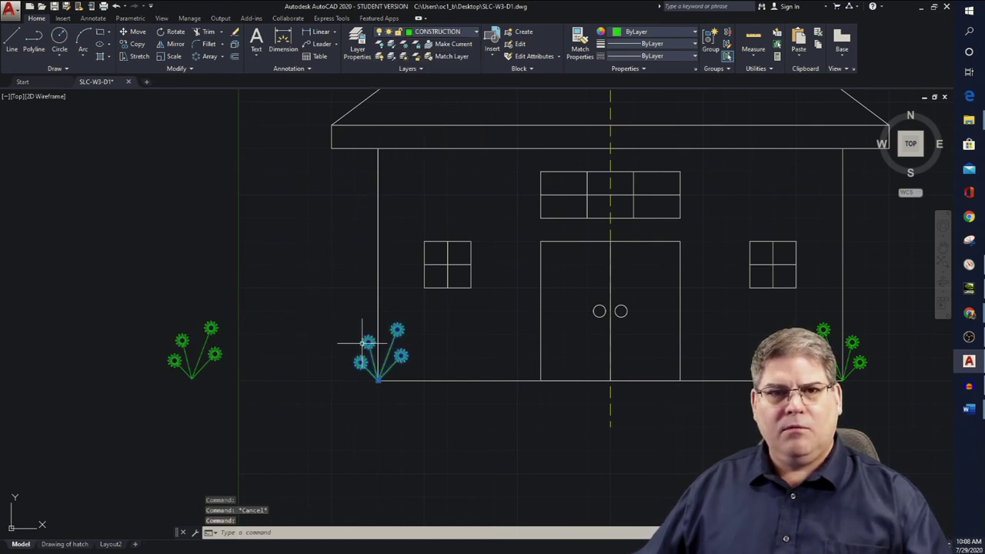
{"action": "left_click", "coordinate": [366, 349]}
{"action": "key", "text": "Escape"}
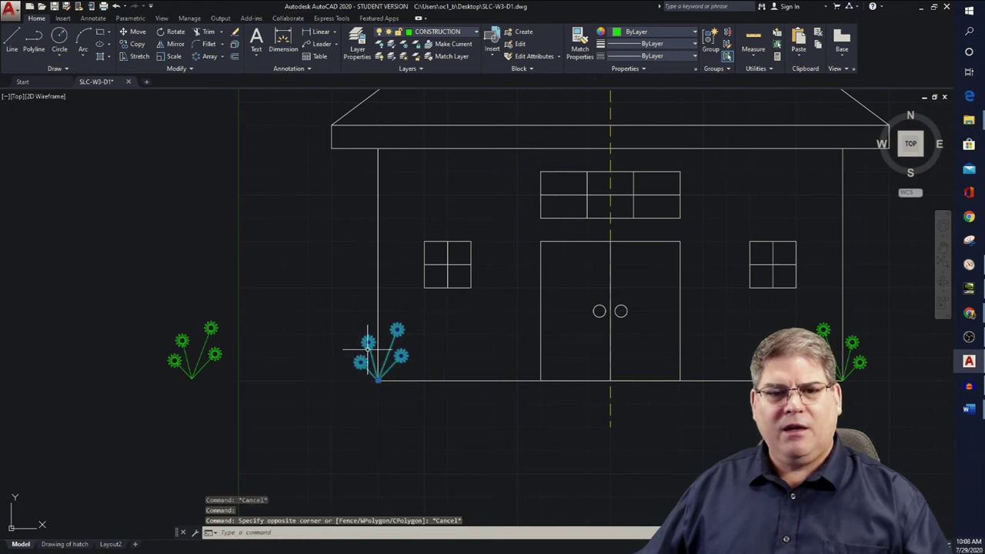
{"action": "key", "text": "Escape"}
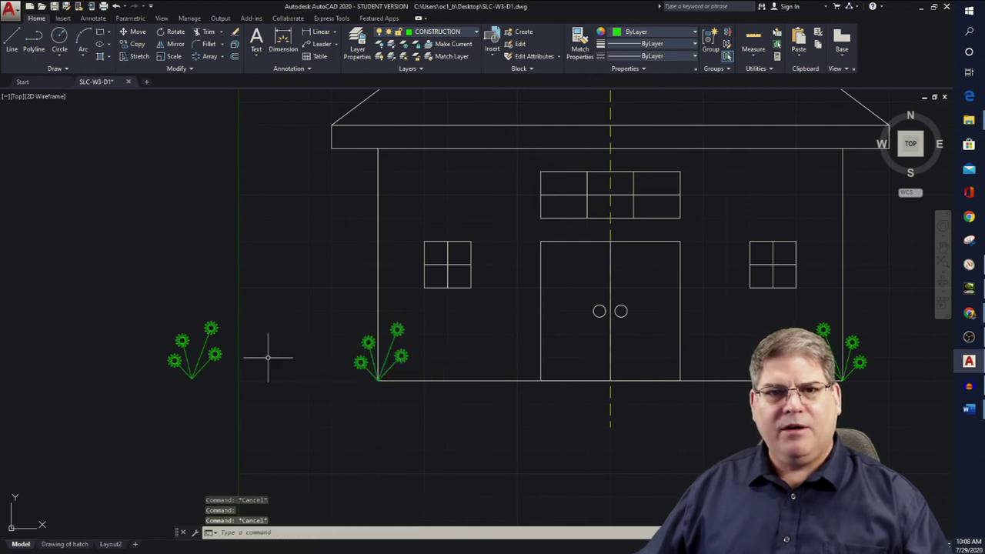
{"action": "left_click", "coordinate": [215, 326]}
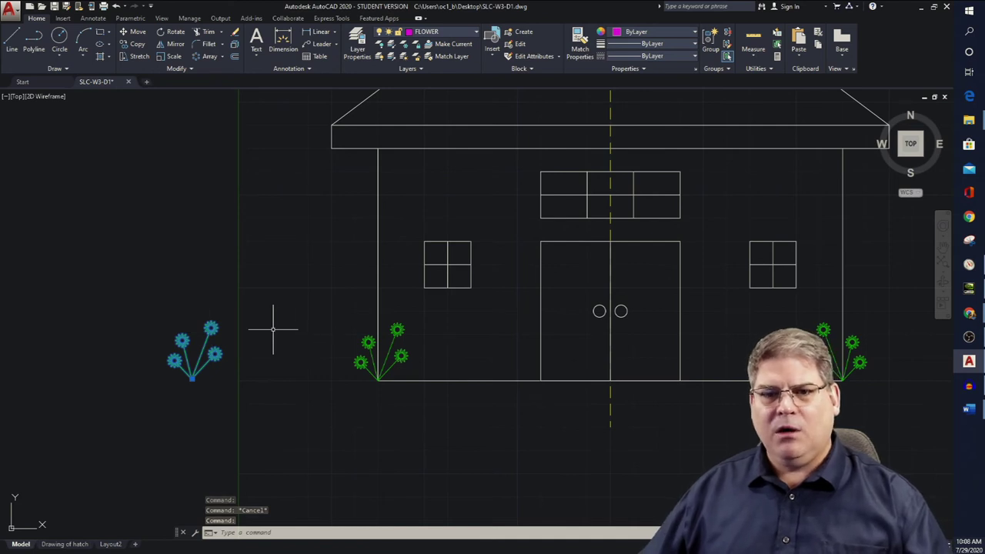
{"action": "key", "text": "Escape"}
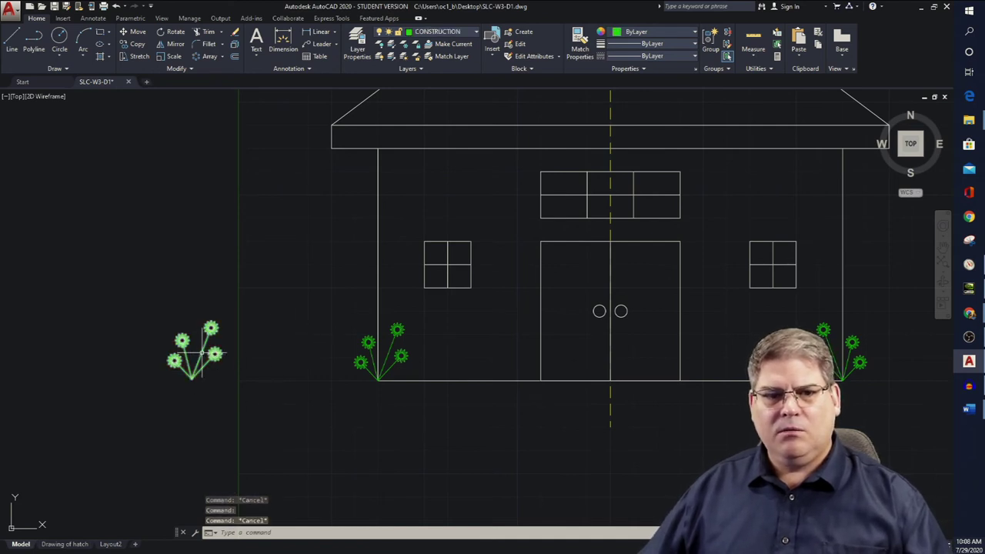
{"action": "left_click", "coordinate": [202, 356]}
{"action": "key", "text": "Escape"}
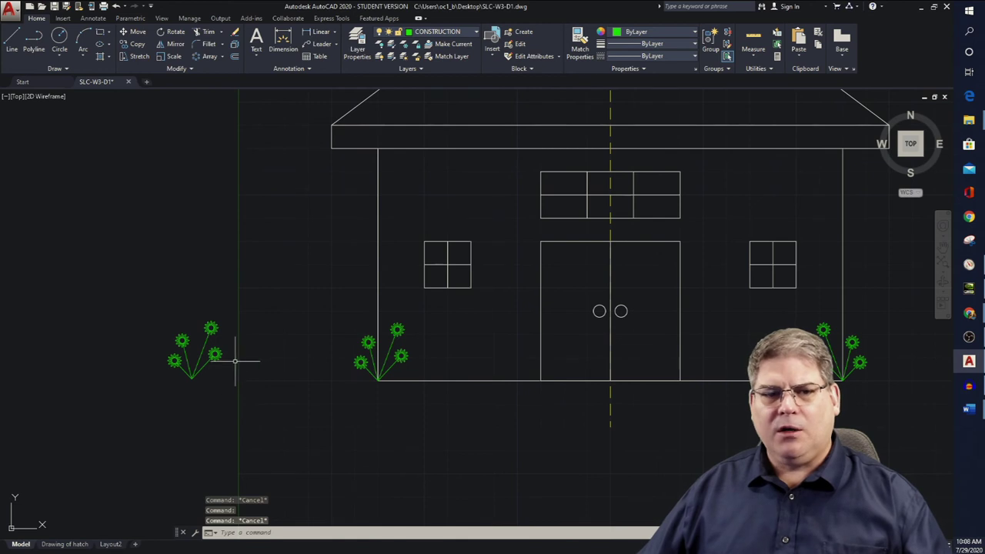
{"action": "scroll", "coordinate": [183, 361], "scroll_direction": "up", "scroll_amount": 4}
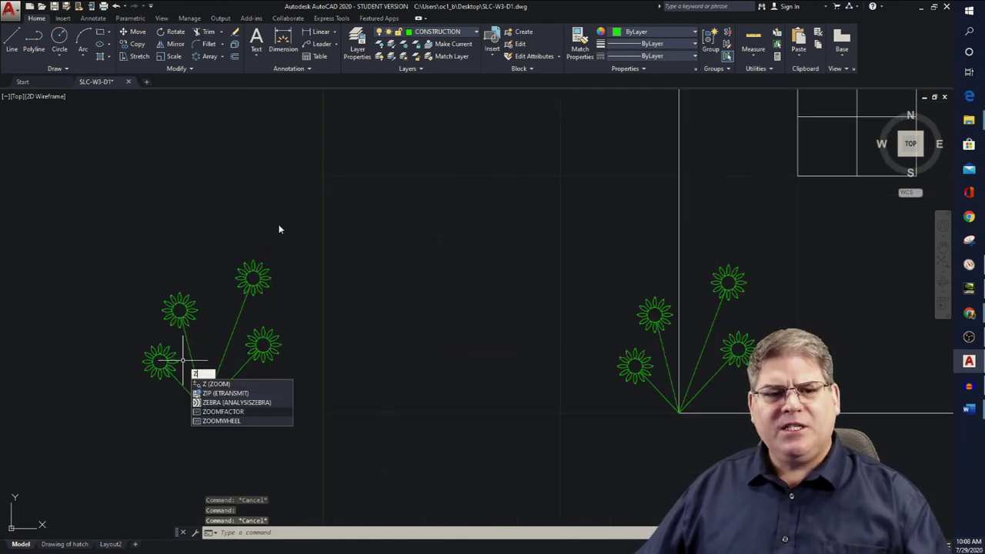
Burst the left flower block into separate stems and blooms with BURST.
{"action": "key", "text": "Escape"}
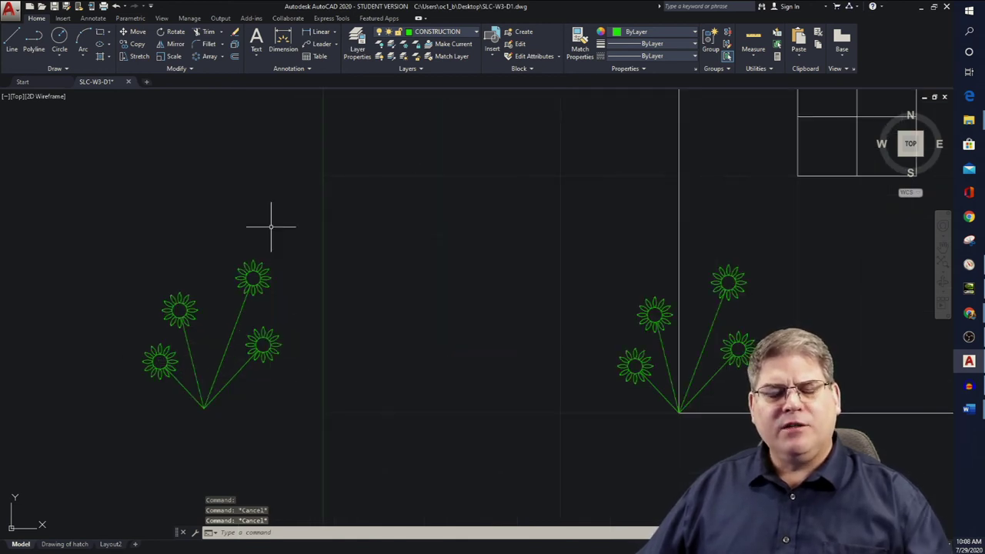
{"action": "left_click", "coordinate": [258, 269]}
{"action": "key", "text": "Escape"}
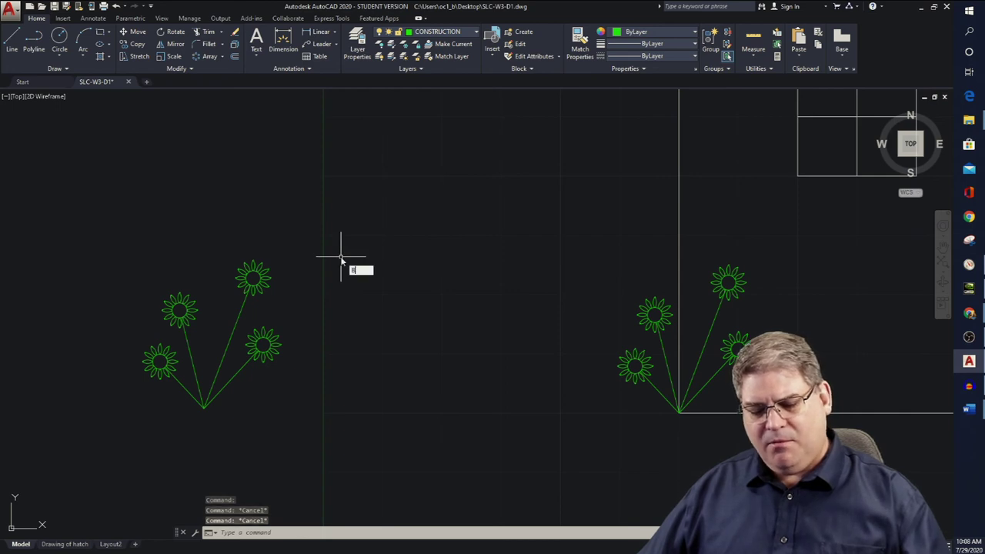
{"action": "type", "text": "BUST"}
{"action": "key", "text": "Return"}
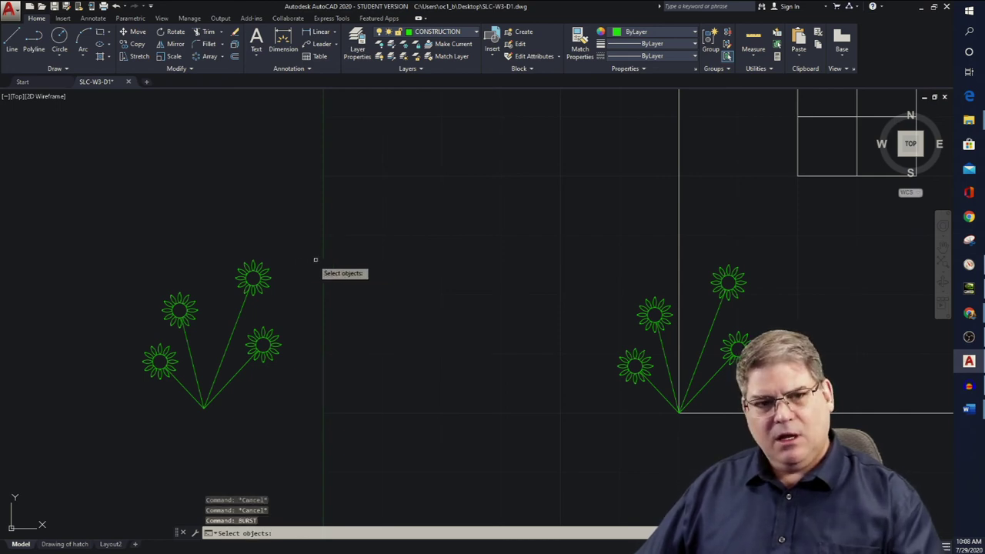
{"action": "left_click", "coordinate": [266, 288]}
{"action": "key", "text": "Return"}
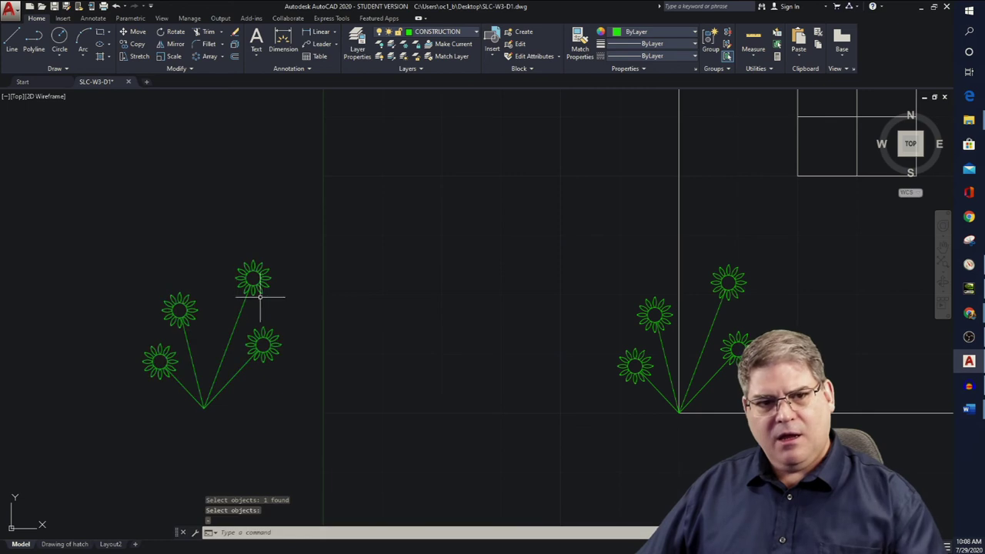
Window-select all the pieces of the left flower.
{"action": "left_click", "coordinate": [318, 424]}
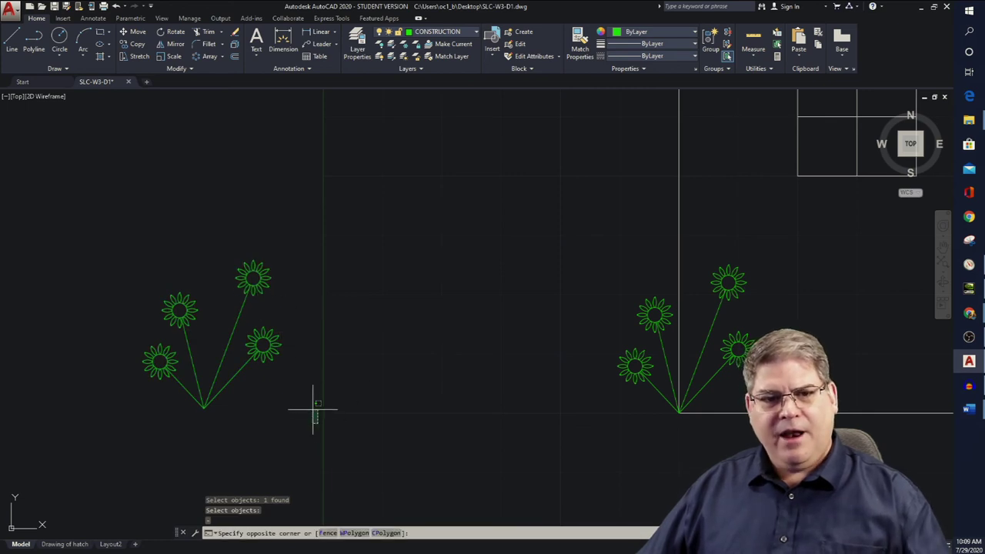
{"action": "left_click", "coordinate": [87, 196]}
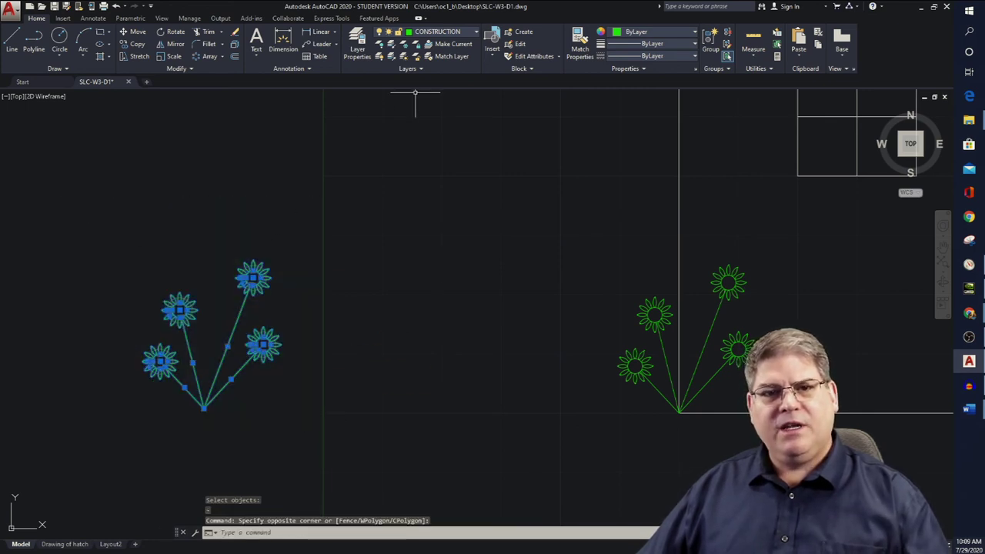
{"action": "left_click", "coordinate": [451, 37]}
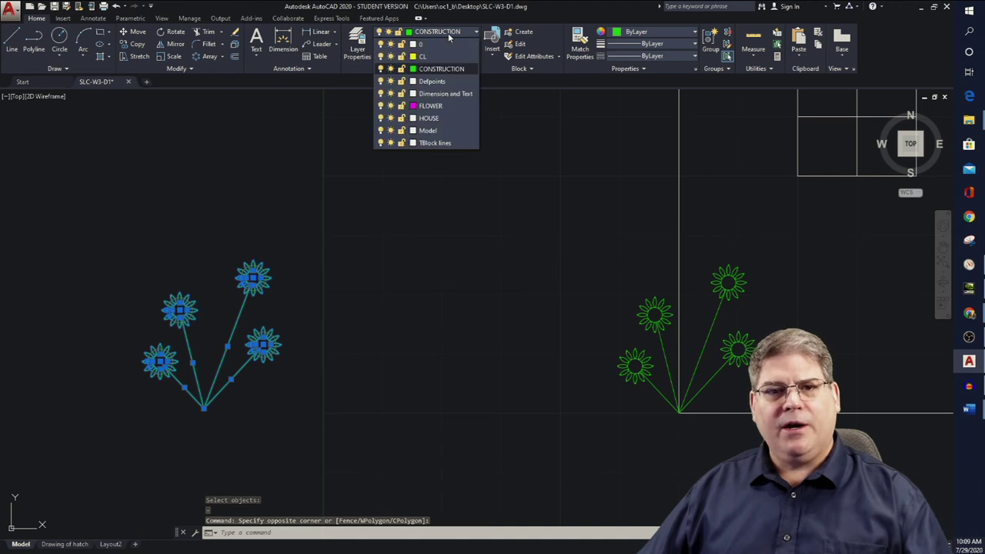
Put the left flower's stems on the magenta FLOWER layer and start bursting the four heads.
{"action": "left_click", "coordinate": [449, 105]}
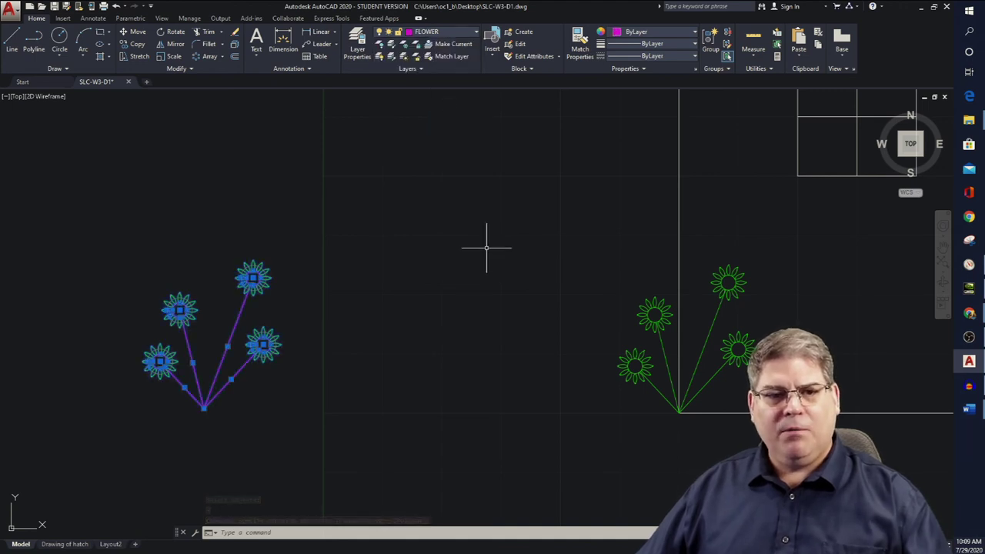
{"action": "key", "text": "Escape"}
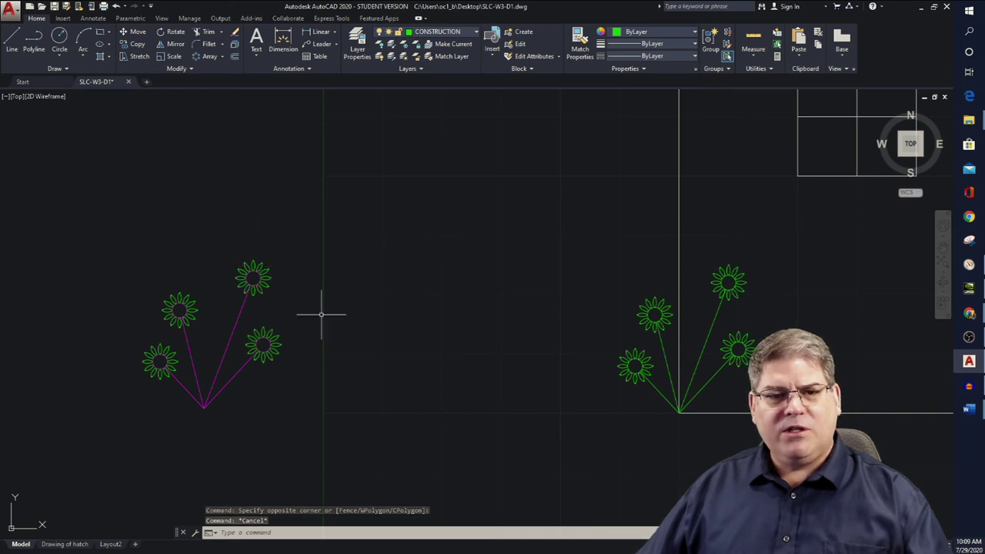
{"action": "left_click", "coordinate": [158, 360]}
{"action": "left_click", "coordinate": [177, 304]}
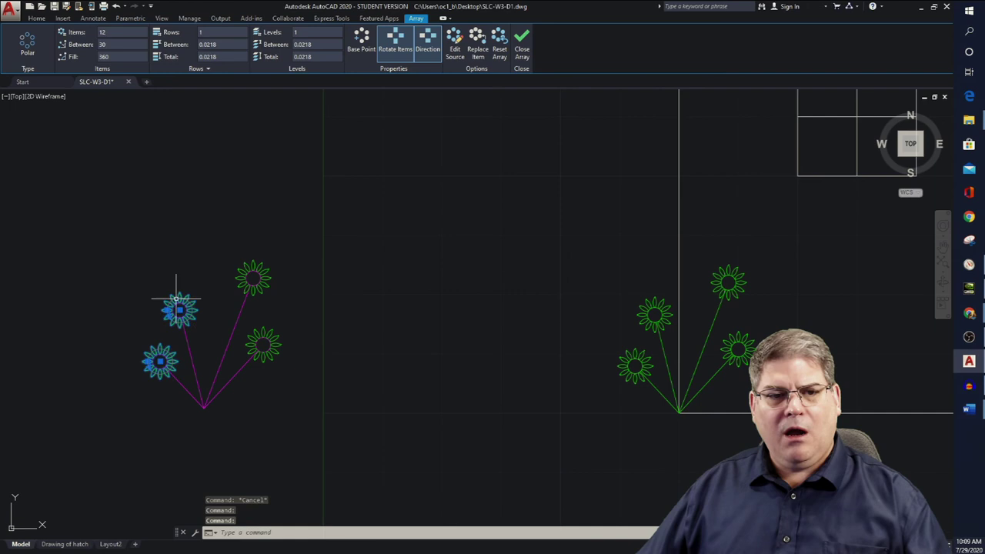
{"action": "left_click", "coordinate": [251, 275]}
{"action": "left_click", "coordinate": [276, 332]}
{"action": "left_click", "coordinate": [264, 328]}
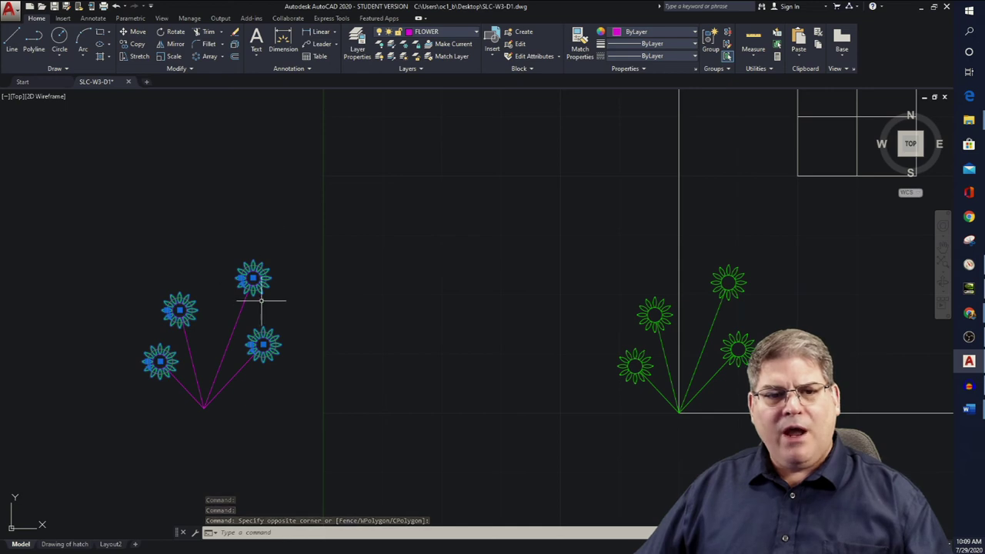
{"action": "key", "text": "Escape"}
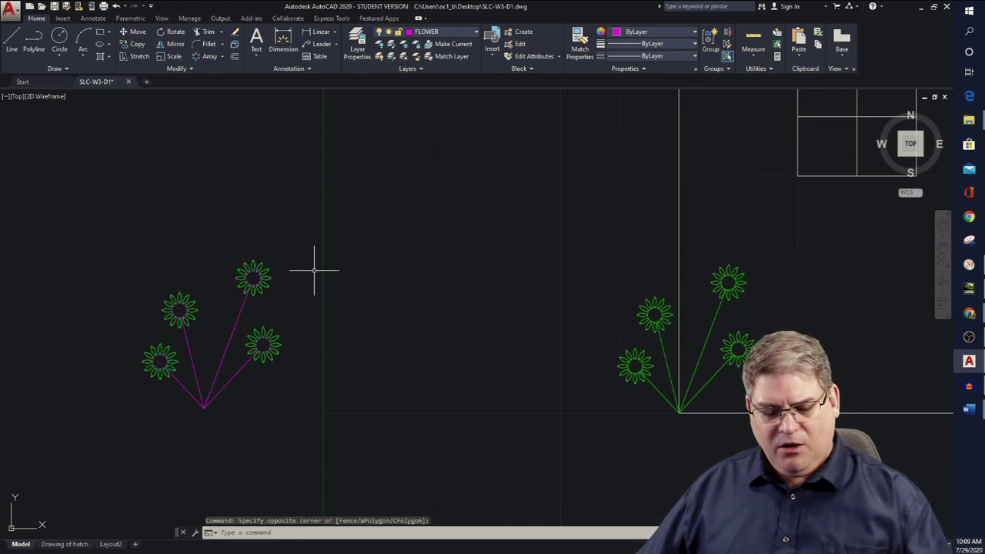
{"action": "type", "text": "BU"}
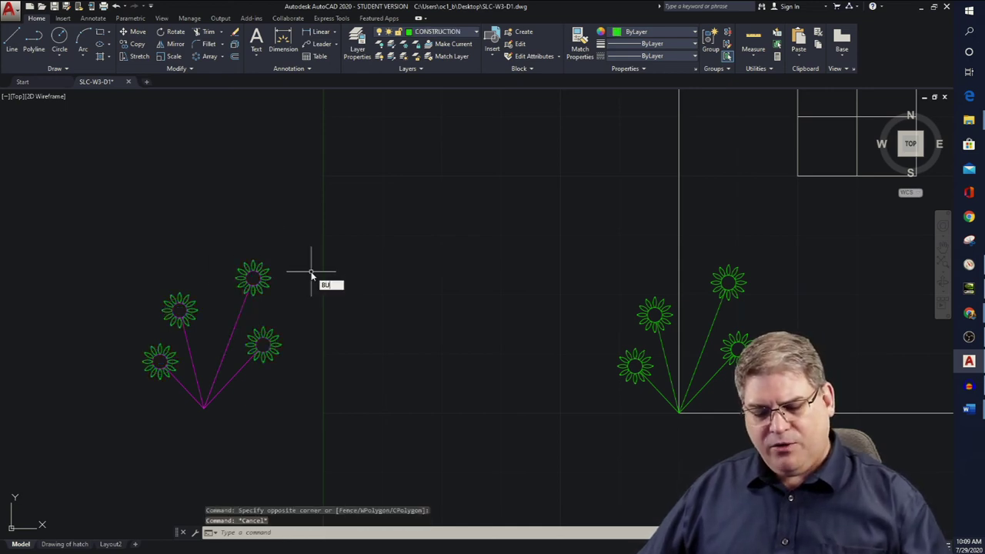
{"action": "type", "text": "RS"}
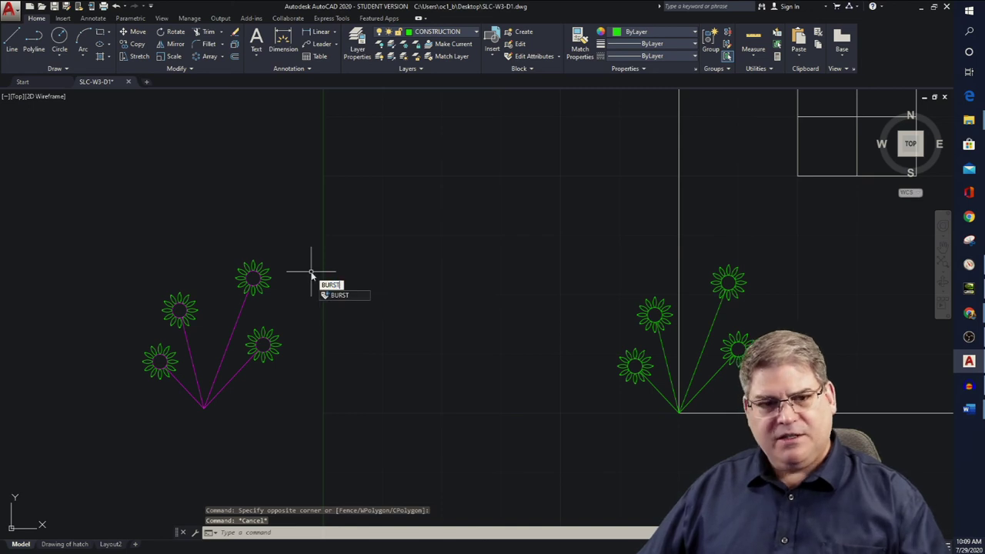
{"action": "type", "text": "T"}
{"action": "key", "text": "Return"}
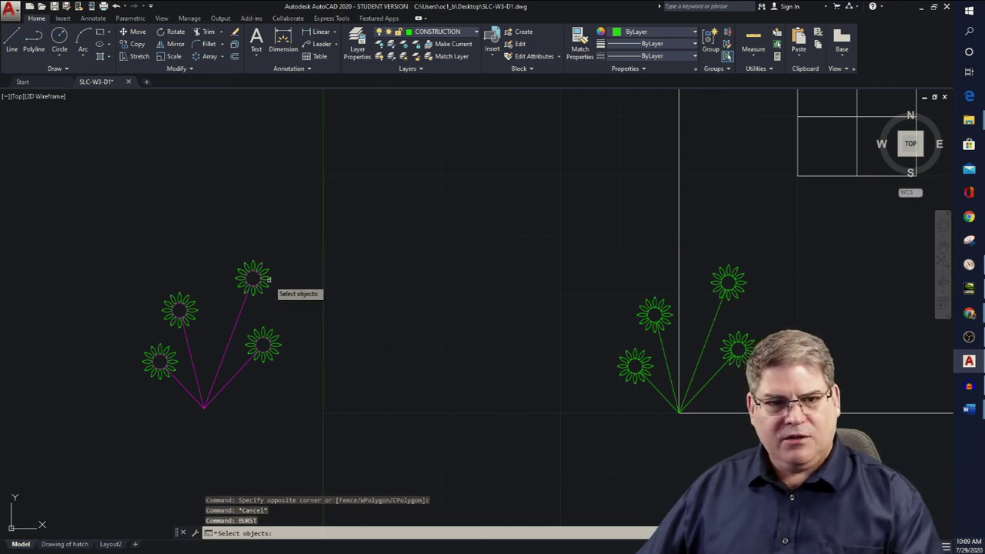
Burst the top, lower-right, upper-left and lower-left flower heads into petals and centre circles.
{"action": "left_click", "coordinate": [261, 284]}
{"action": "left_click", "coordinate": [265, 344]}
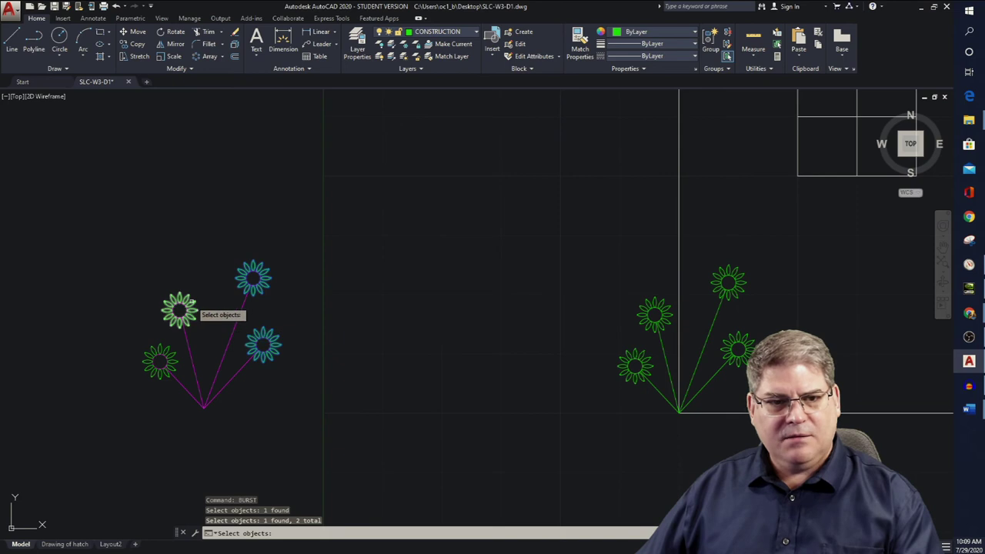
{"action": "left_click", "coordinate": [179, 312]}
{"action": "left_click", "coordinate": [159, 343]}
{"action": "left_click", "coordinate": [146, 349]}
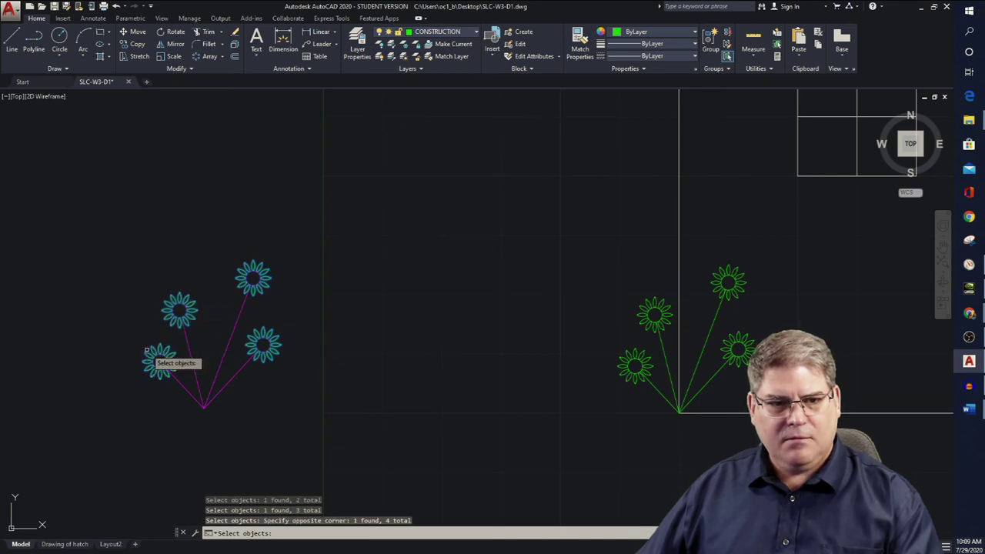
{"action": "key", "text": "Return"}
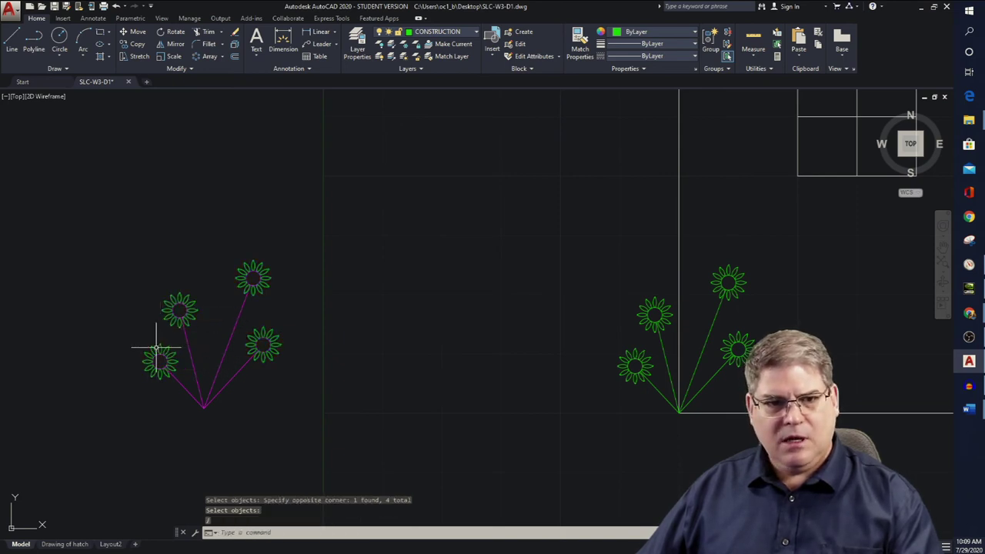
{"action": "scroll", "coordinate": [163, 350], "scroll_direction": "up", "scroll_amount": 4}
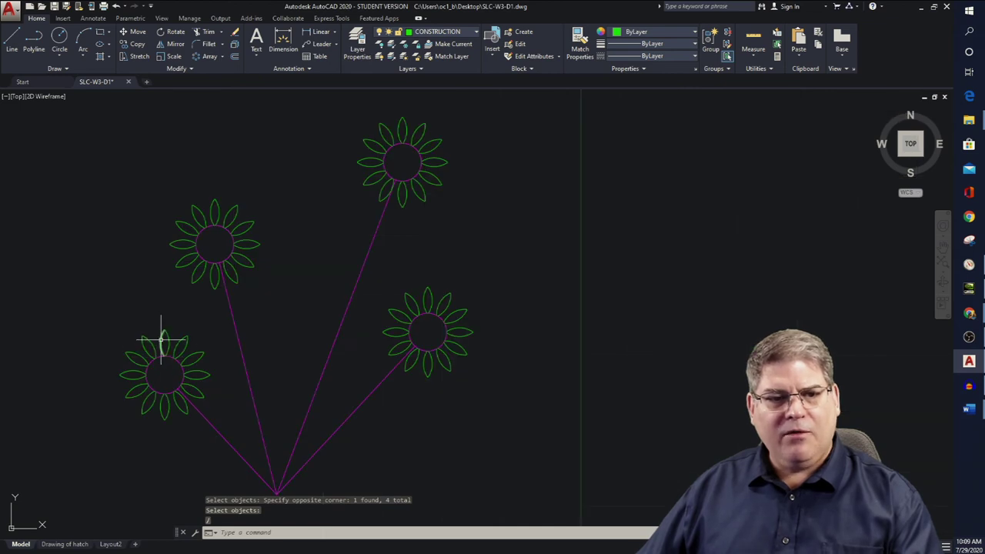
{"action": "scroll", "coordinate": [170, 337], "scroll_direction": "down", "scroll_amount": 2}
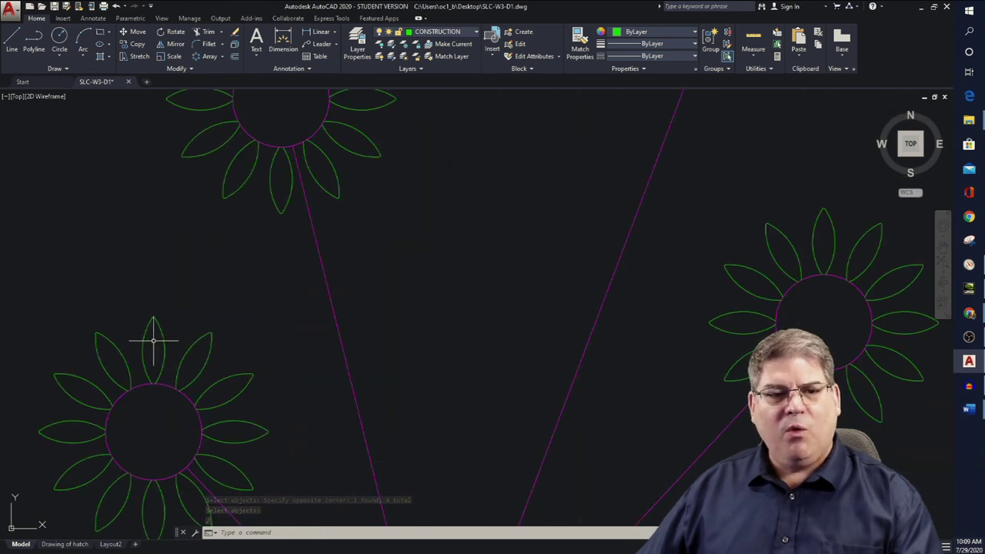
{"action": "scroll", "coordinate": [153, 340], "scroll_direction": "up", "scroll_amount": 5}
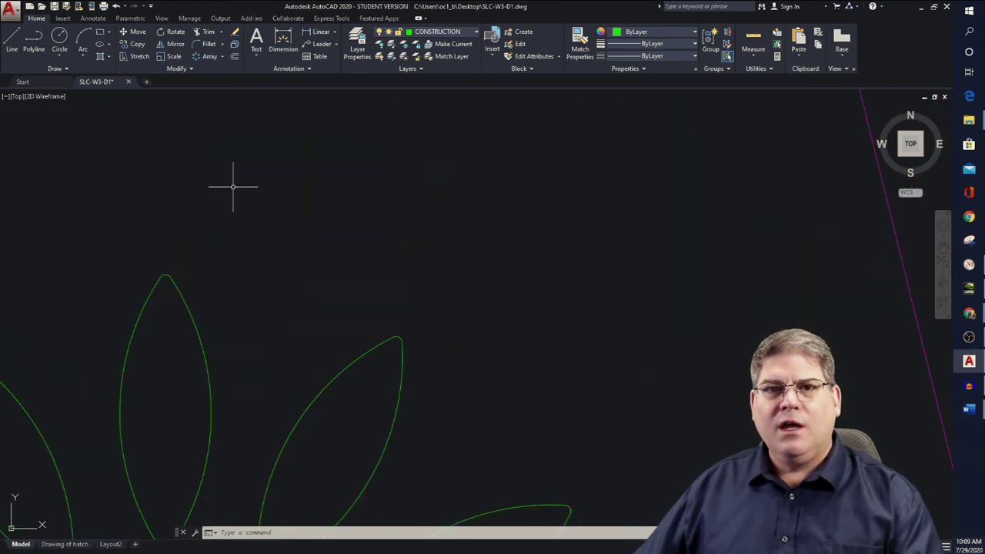
{"action": "scroll", "coordinate": [347, 270], "scroll_direction": "down", "scroll_amount": 8}
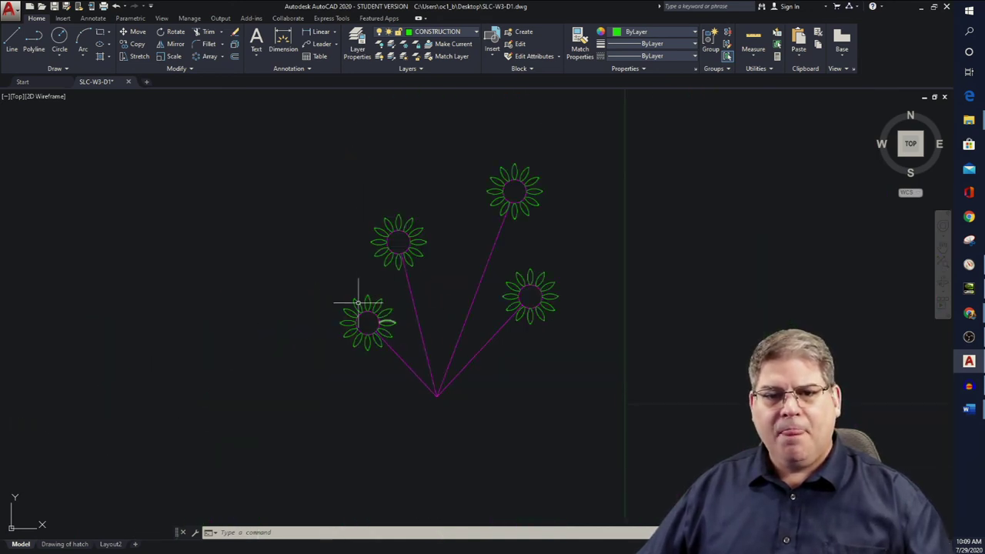
Window-select every petal and centre of the four flowers and assign them to layer FLOWER.
{"action": "left_click", "coordinate": [293, 159]}
{"action": "left_click", "coordinate": [574, 414]}
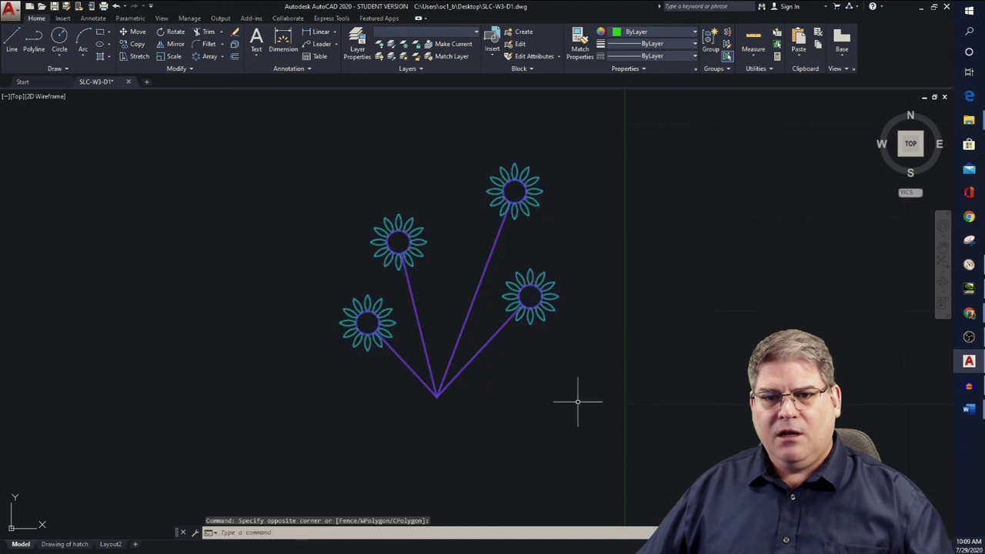
{"action": "left_click", "coordinate": [430, 31]}
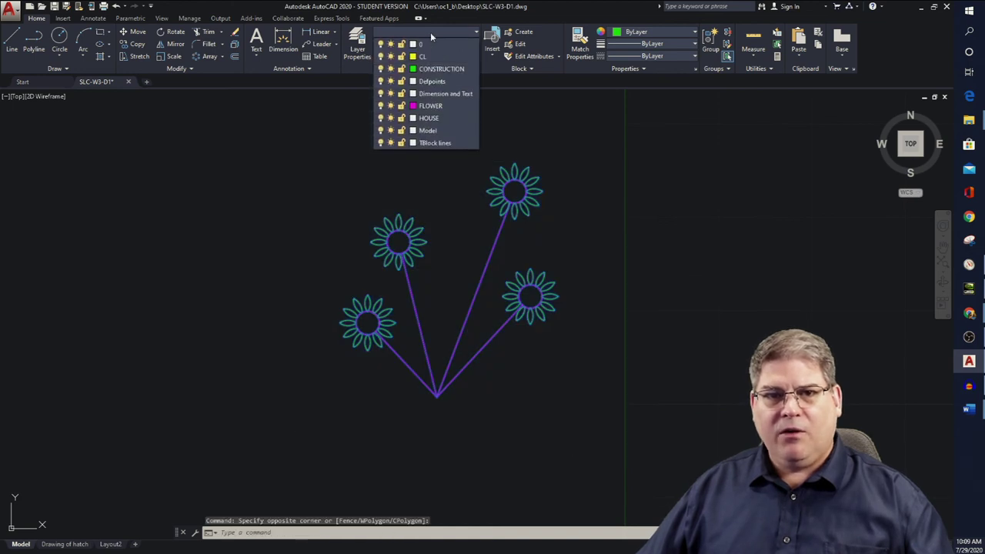
{"action": "left_click", "coordinate": [445, 105]}
{"action": "key", "text": "Escape"}
{"action": "key", "text": "Escape"}
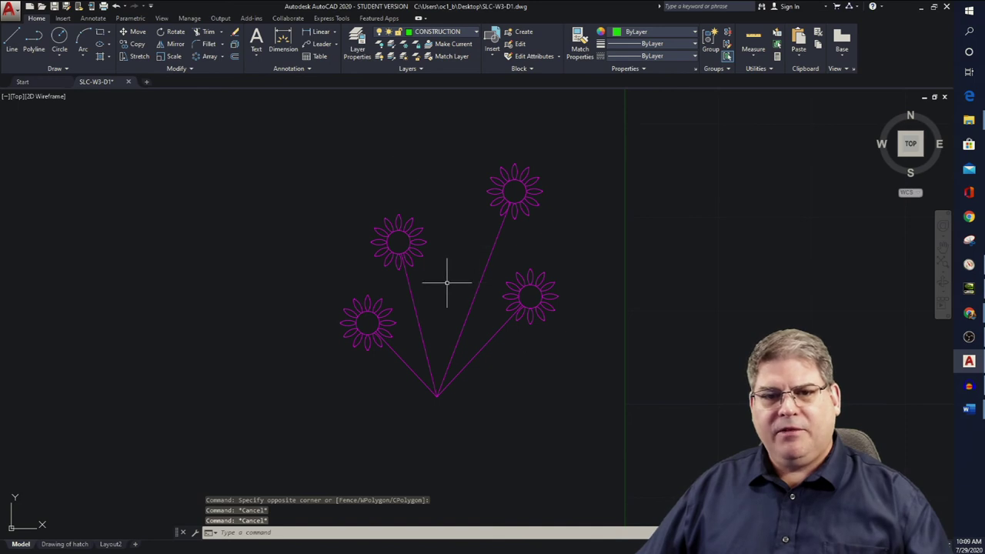
{"action": "scroll", "coordinate": [421, 293], "scroll_direction": "up", "scroll_amount": 2}
{"action": "scroll", "coordinate": [361, 338], "scroll_direction": "up", "scroll_amount": 2}
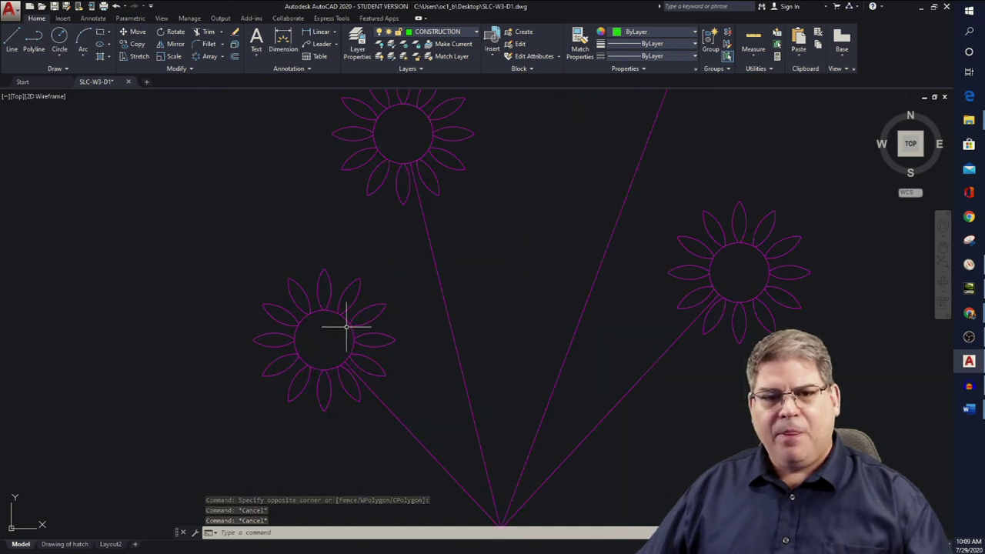
{"action": "scroll", "coordinate": [345, 330], "scroll_direction": "down", "scroll_amount": 2}
Colour the flower centre circles yellow and check the right and top centres.
{"action": "left_click", "coordinate": [345, 323]}
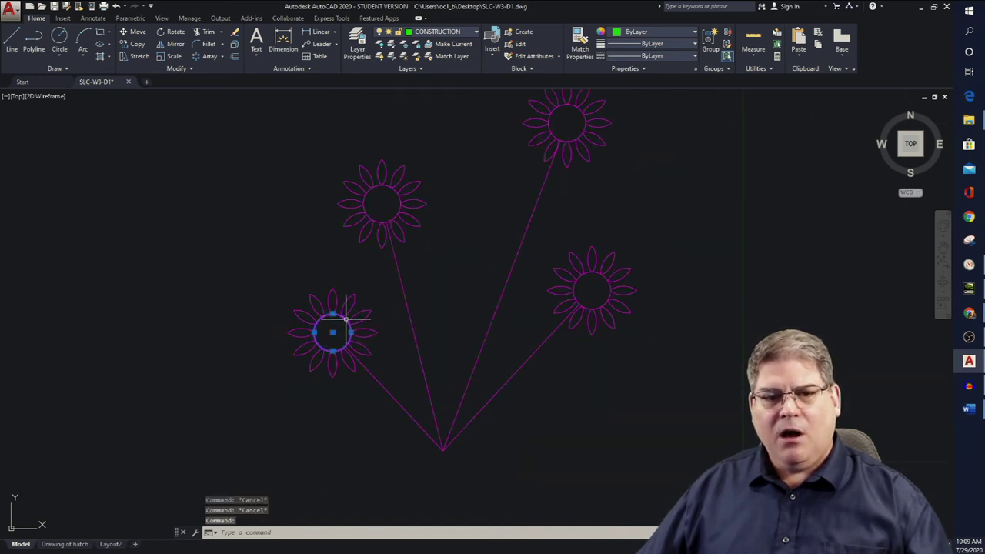
{"action": "left_click", "coordinate": [400, 198]}
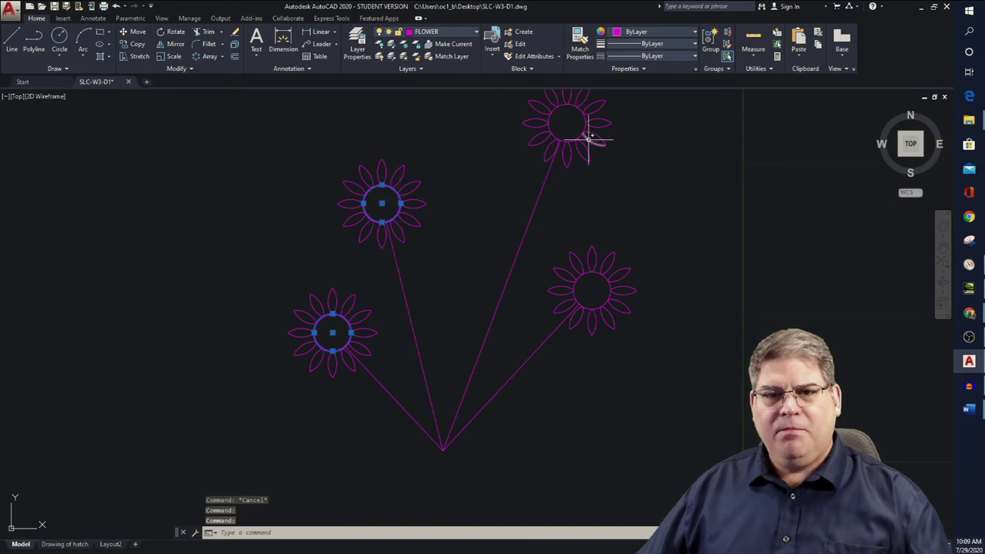
{"action": "left_click", "coordinate": [586, 115]}
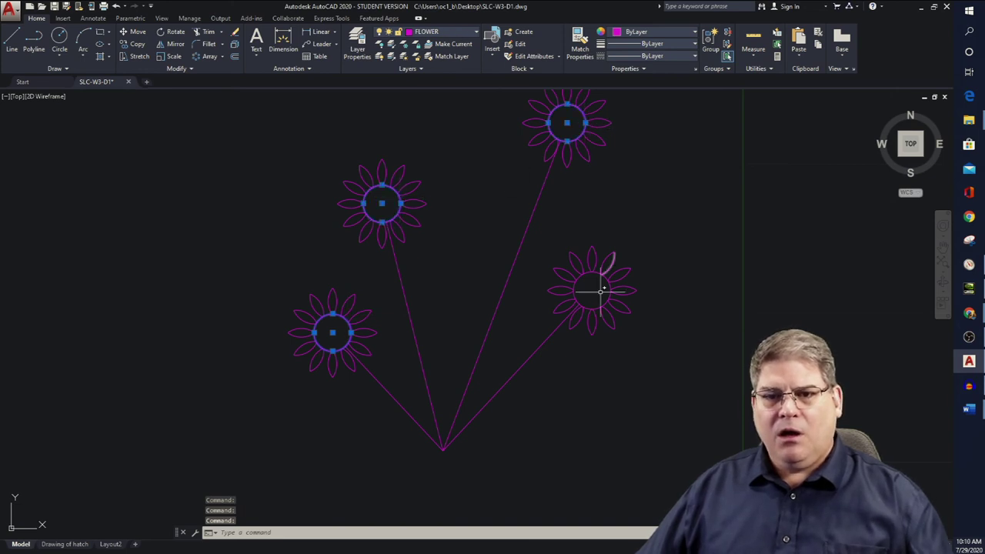
{"action": "left_click", "coordinate": [638, 32]}
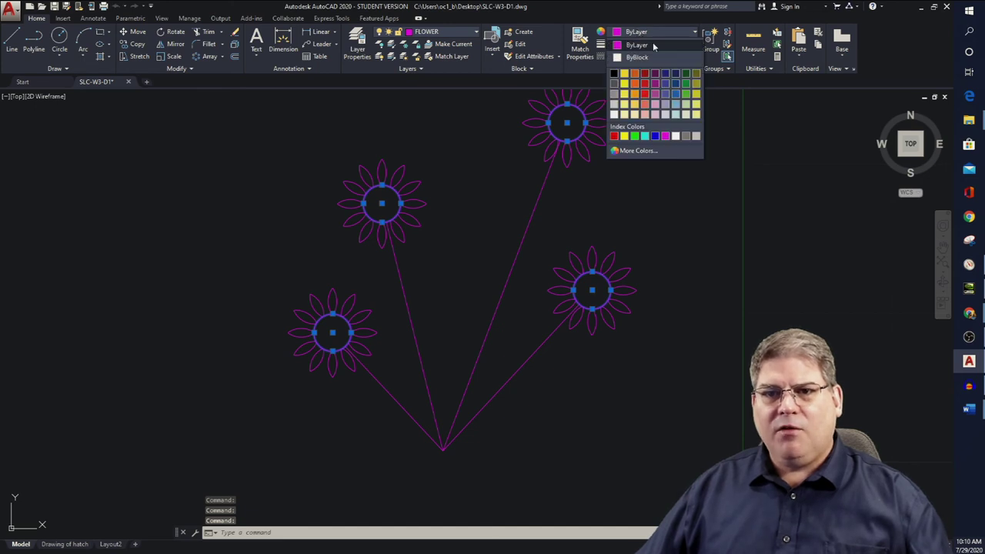
{"action": "left_click", "coordinate": [697, 95]}
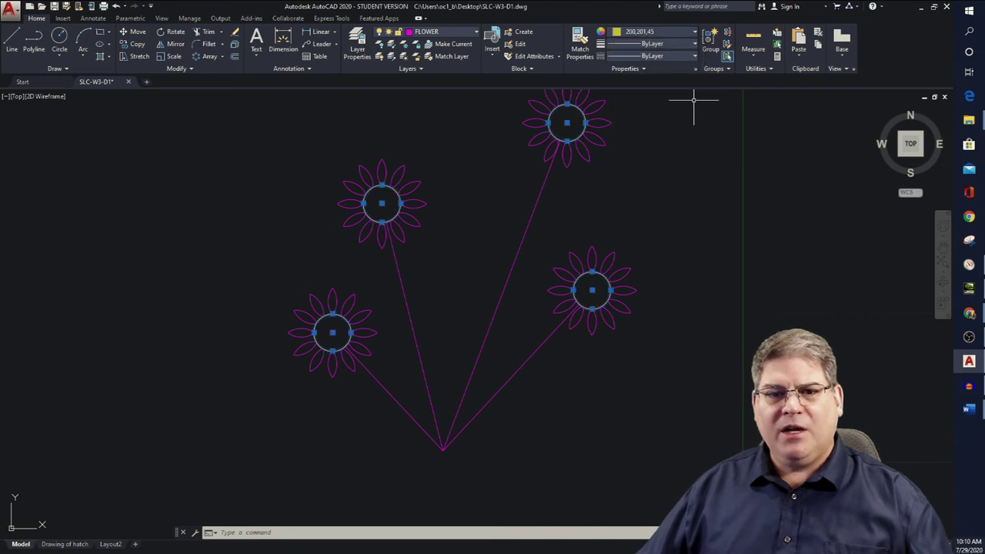
{"action": "left_click", "coordinate": [655, 202]}
{"action": "key", "text": "Escape"}
{"action": "key", "text": "Escape"}
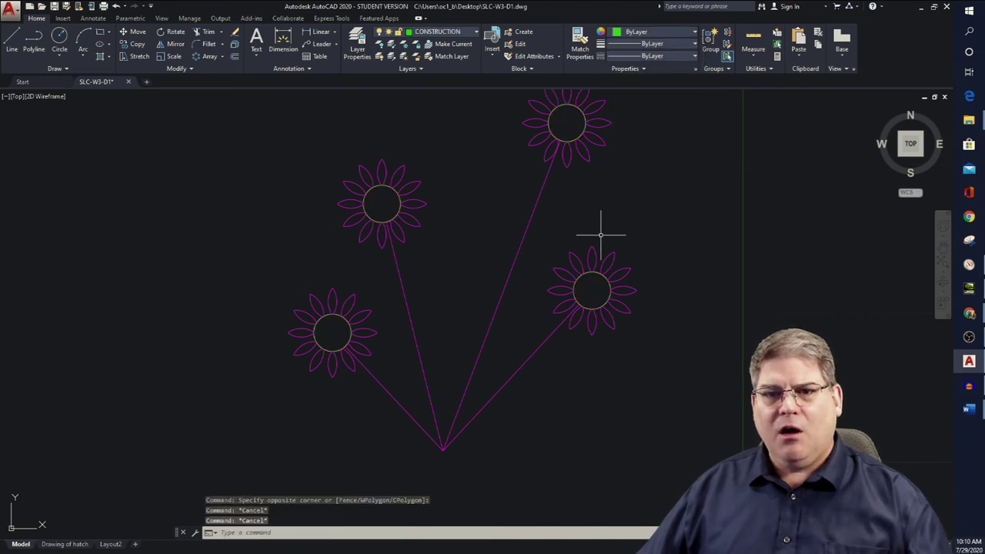
{"action": "left_click", "coordinate": [609, 287]}
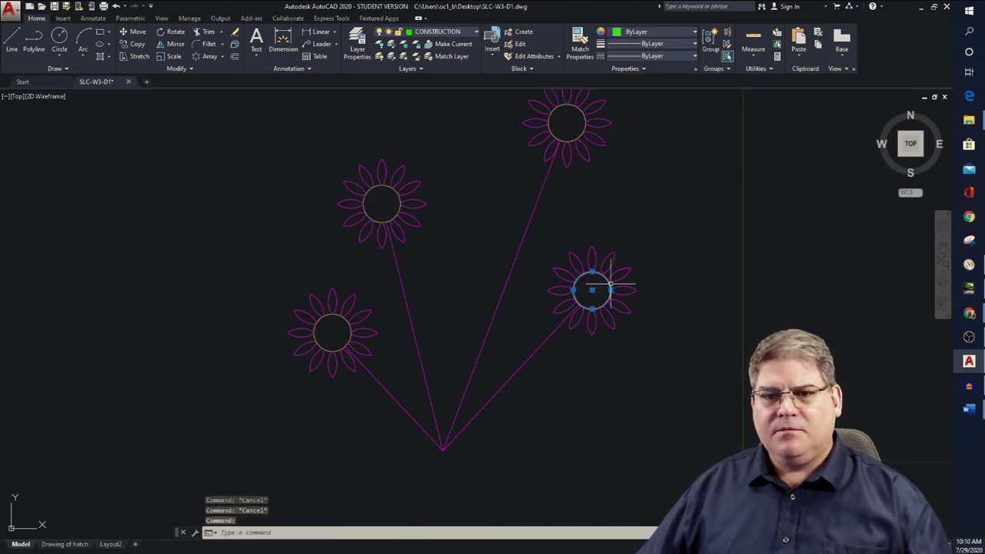
{"action": "left_click", "coordinate": [586, 128]}
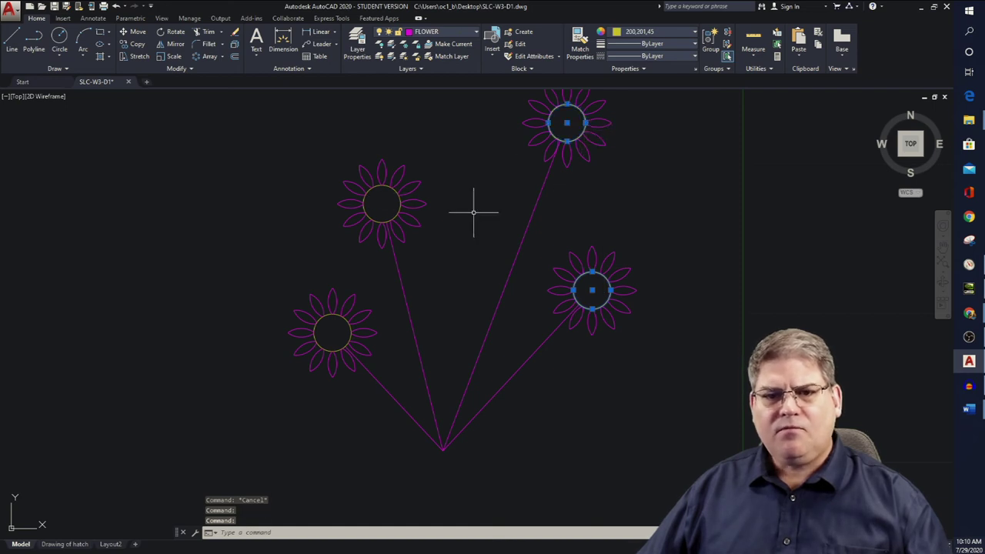
{"action": "key", "text": "Escape"}
Crossing-select the four stem lines and set their colour to Green.
{"action": "left_click", "coordinate": [492, 435]}
{"action": "left_click", "coordinate": [413, 402]}
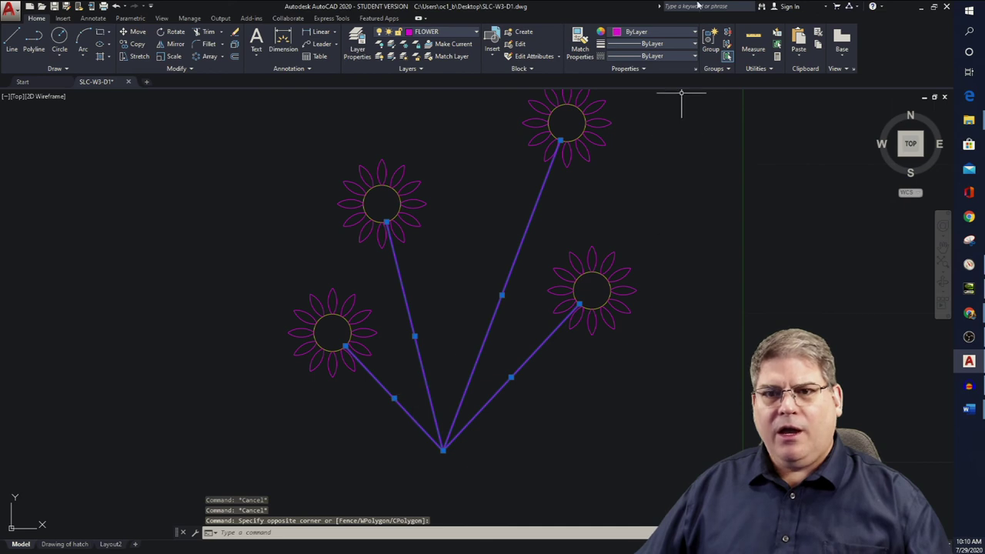
{"action": "left_click", "coordinate": [655, 34]}
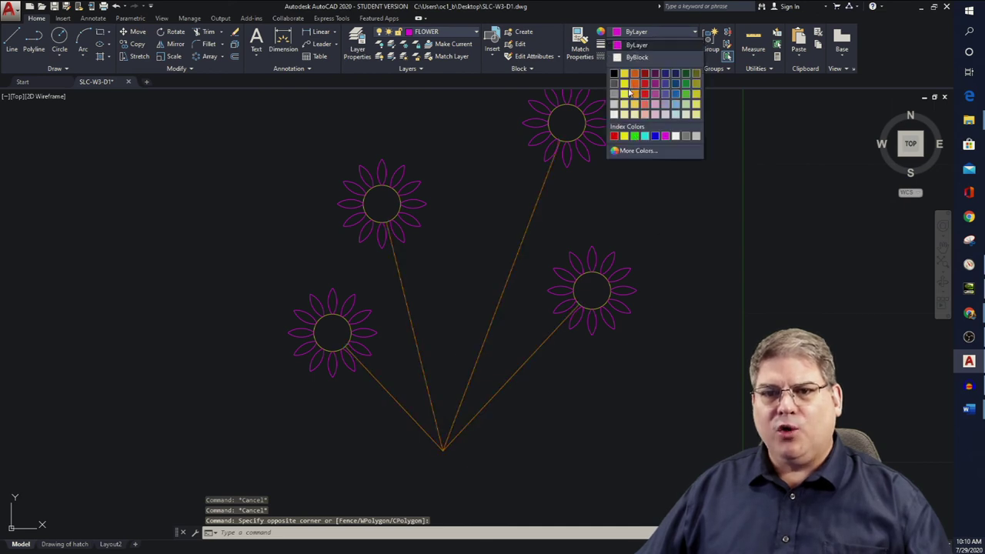
{"action": "left_click", "coordinate": [634, 135]}
{"action": "key", "text": "Escape"}
{"action": "scroll", "coordinate": [627, 193], "scroll_direction": "down", "scroll_amount": 4}
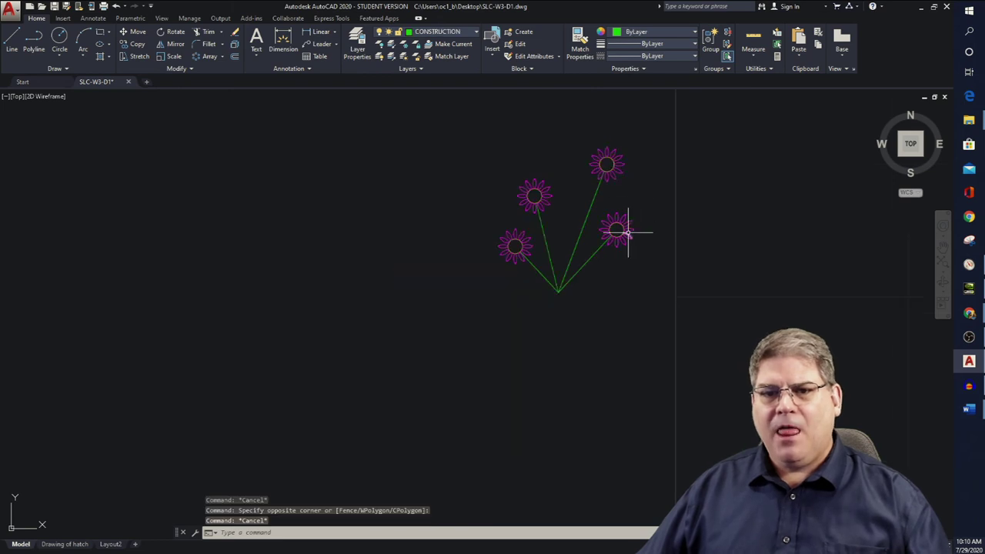
Start a BLOCK definition named FLOWER with its base point at the stems' bottom.
{"action": "middle_click_drag", "start_coordinate": [622, 158], "coordinate": [539, 197]}
{"action": "key", "text": "Escape"}
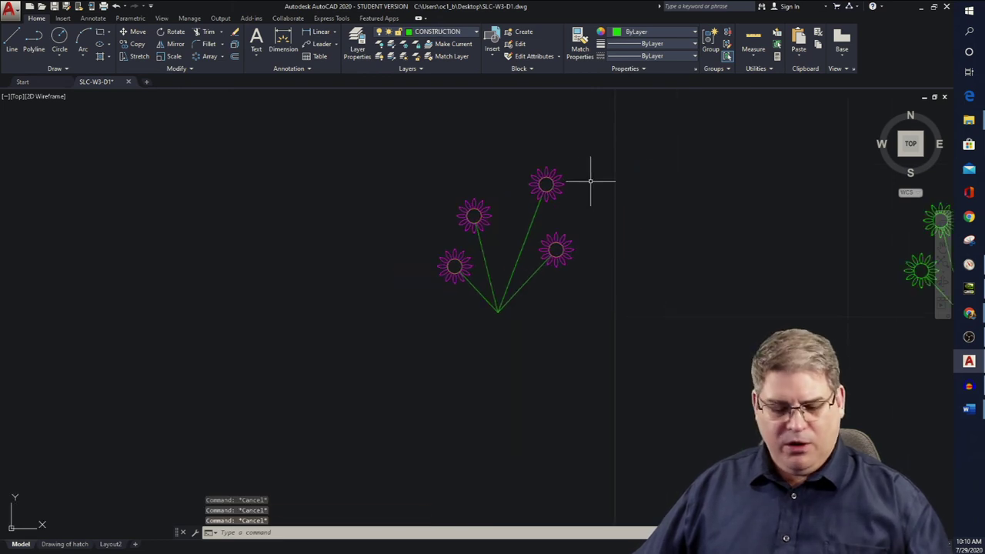
{"action": "type", "text": "BLOCK"}
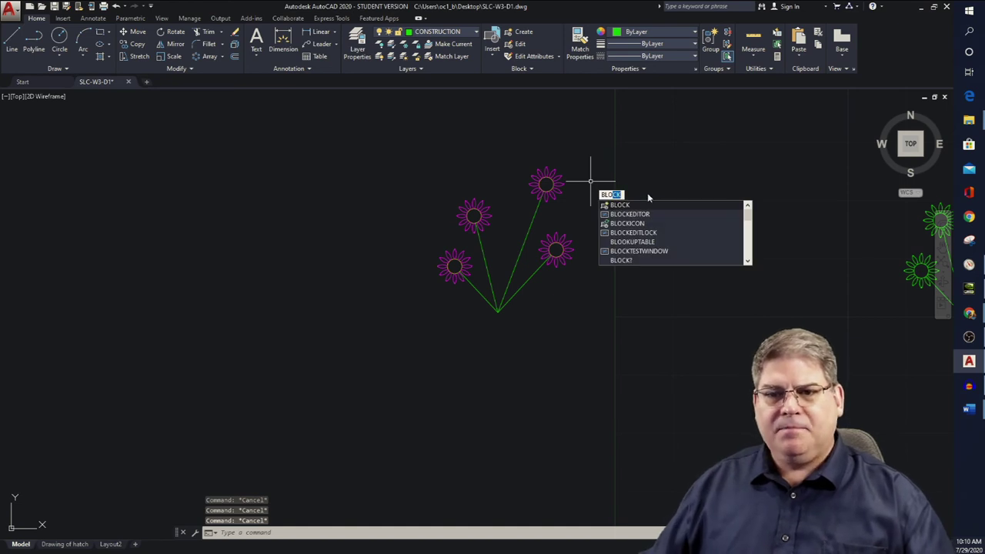
{"action": "key", "text": "Return"}
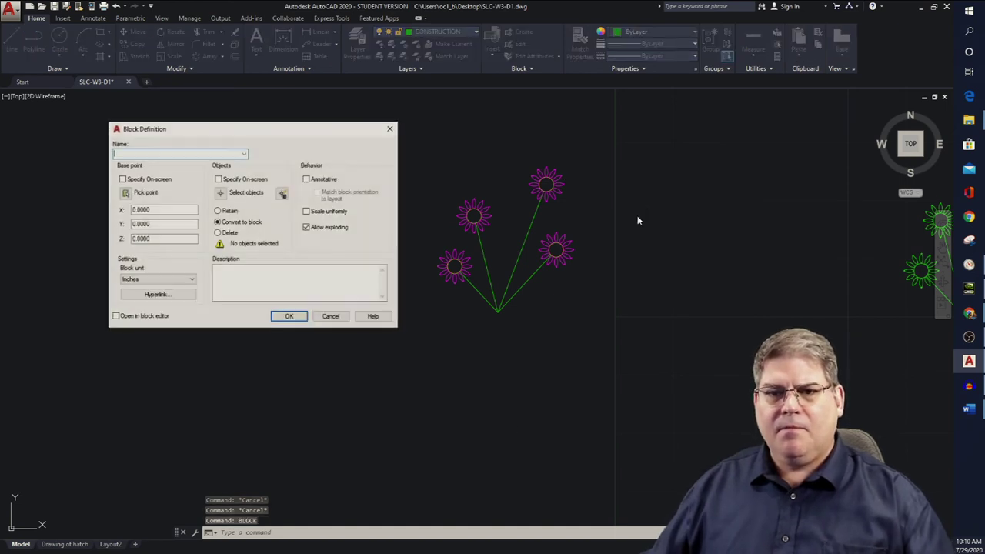
{"action": "left_click", "coordinate": [243, 153]}
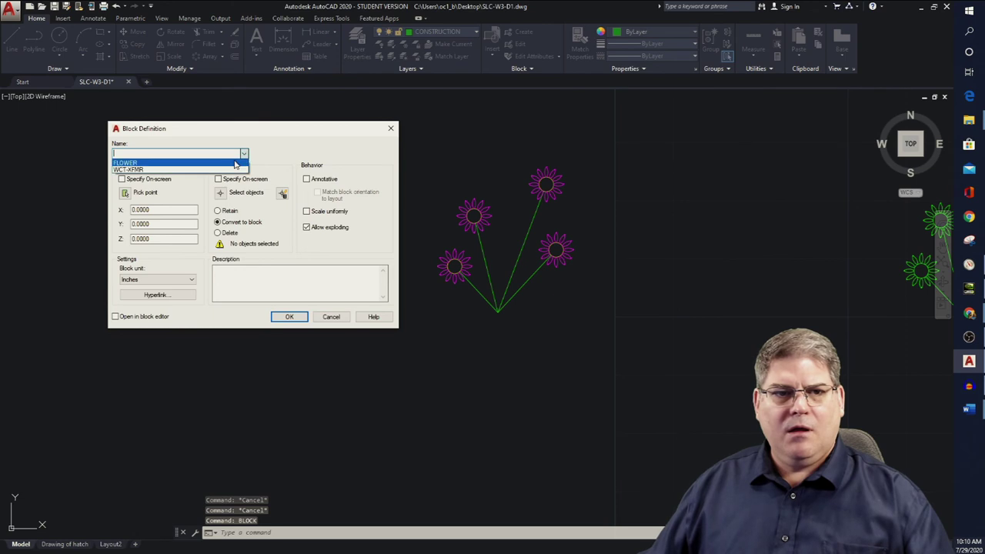
{"action": "left_click", "coordinate": [235, 164]}
{"action": "left_click", "coordinate": [126, 193]}
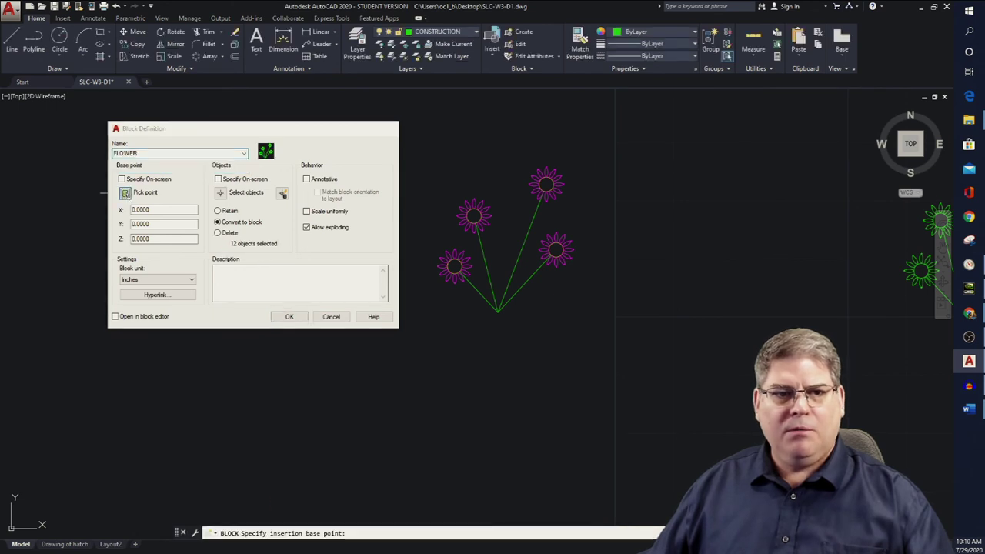
{"action": "left_click", "coordinate": [499, 311]}
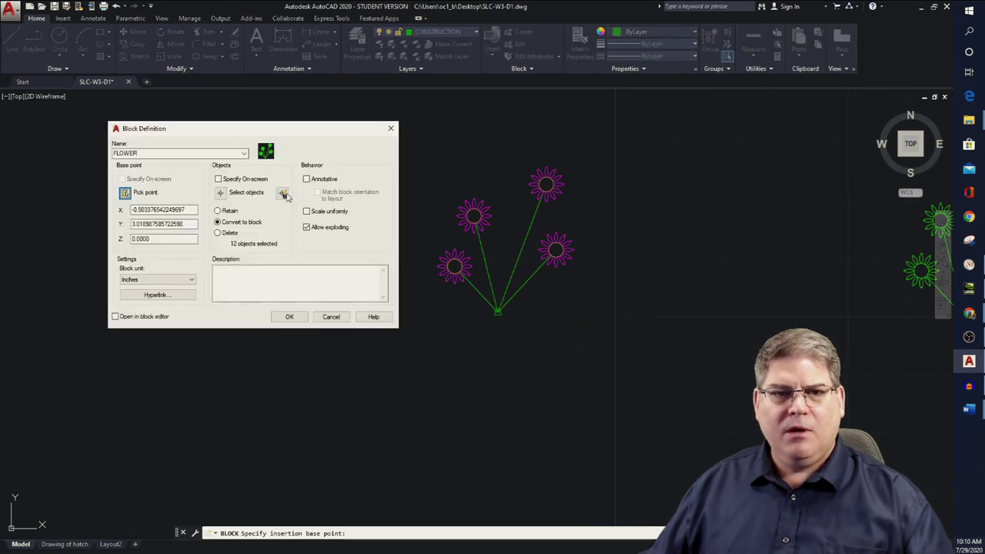
Window-select all the recoloured flower objects and redefine the FLOWER block.
{"action": "left_click", "coordinate": [227, 195]}
{"action": "left_click", "coordinate": [373, 137]}
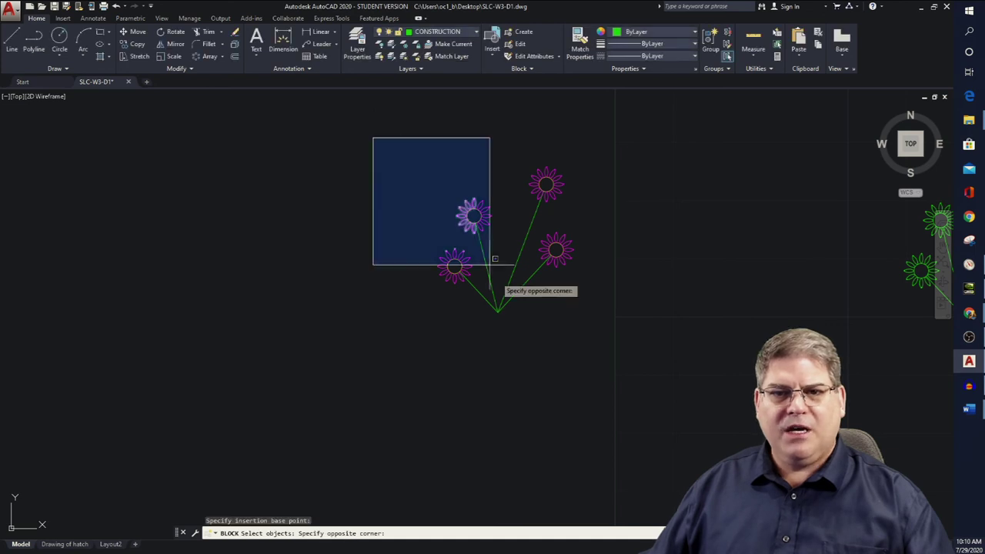
{"action": "left_click", "coordinate": [596, 374]}
{"action": "key", "text": "Return"}
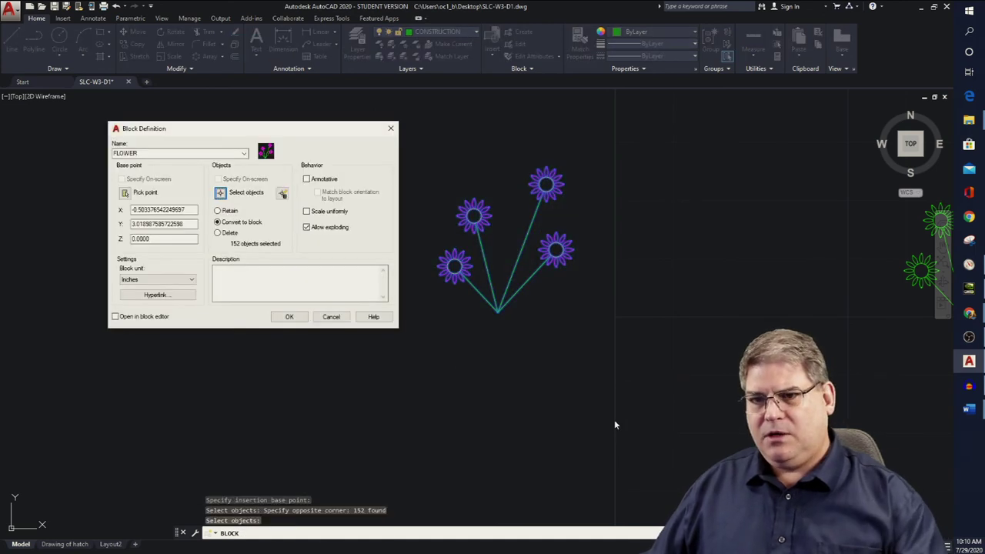
{"action": "left_click", "coordinate": [289, 317]}
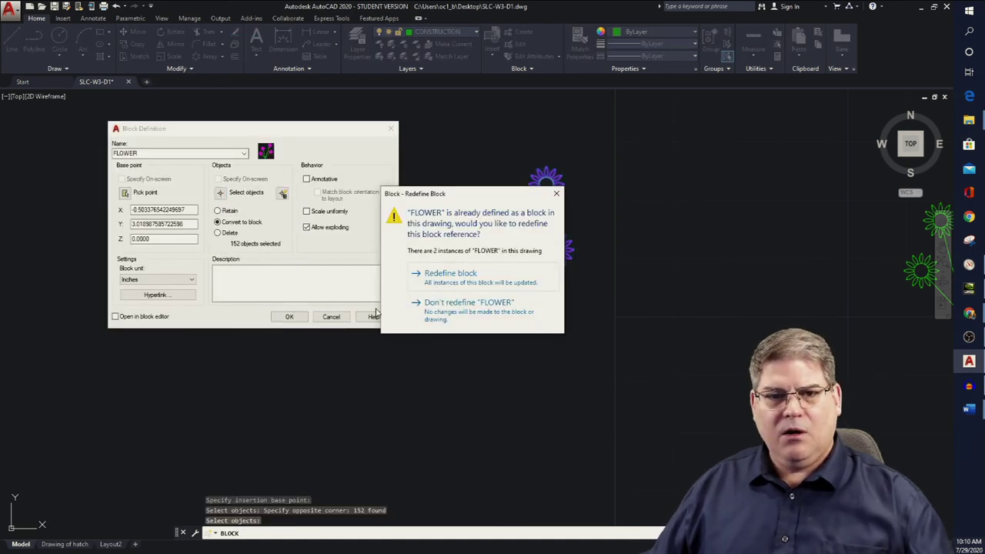
{"action": "left_click", "coordinate": [458, 281]}
{"action": "scroll", "coordinate": [493, 357], "scroll_direction": "down", "scroll_amount": 3}
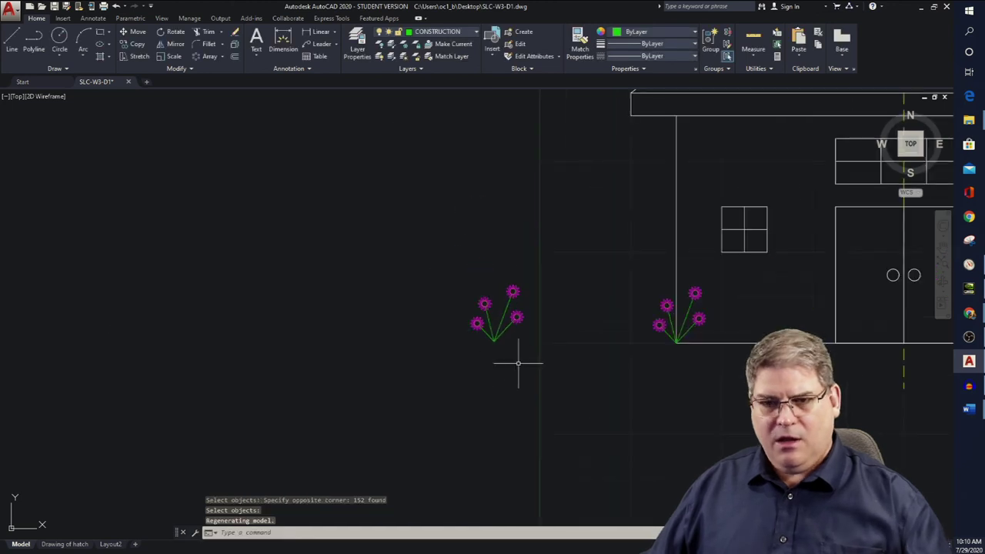
Window-select and erase the extra flower block left of the house, keeping the two corner flowers.
{"action": "scroll", "coordinate": [518, 362], "scroll_direction": "down", "scroll_amount": 2}
{"action": "scroll", "coordinate": [794, 347], "scroll_direction": "up", "scroll_amount": 4}
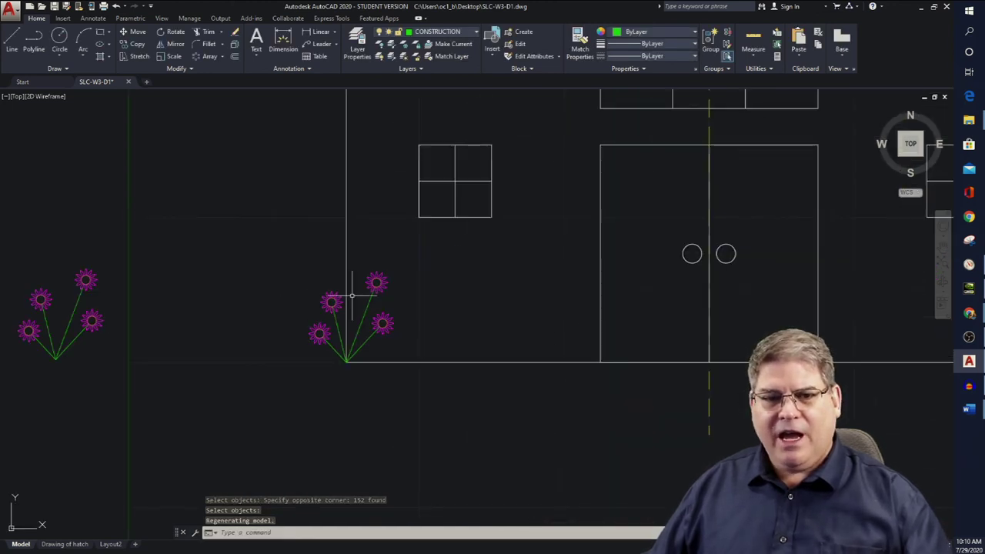
{"action": "scroll", "coordinate": [362, 297], "scroll_direction": "up", "scroll_amount": 4}
{"action": "scroll", "coordinate": [439, 317], "scroll_direction": "down", "scroll_amount": 2}
{"action": "key", "text": "Escape"}
{"action": "scroll", "coordinate": [359, 376], "scroll_direction": "down", "scroll_amount": 2}
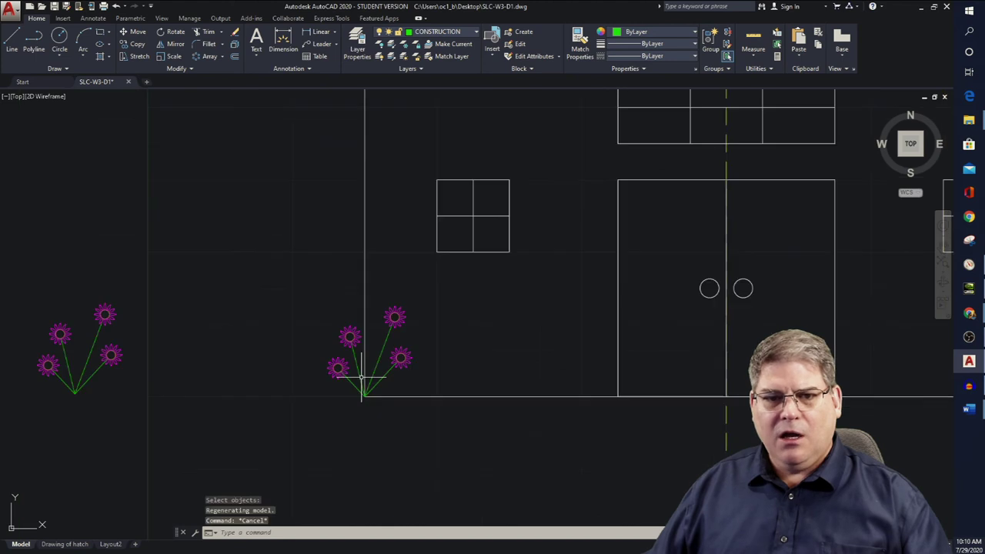
{"action": "left_click", "coordinate": [202, 418]}
{"action": "left_click", "coordinate": [36, 293]}
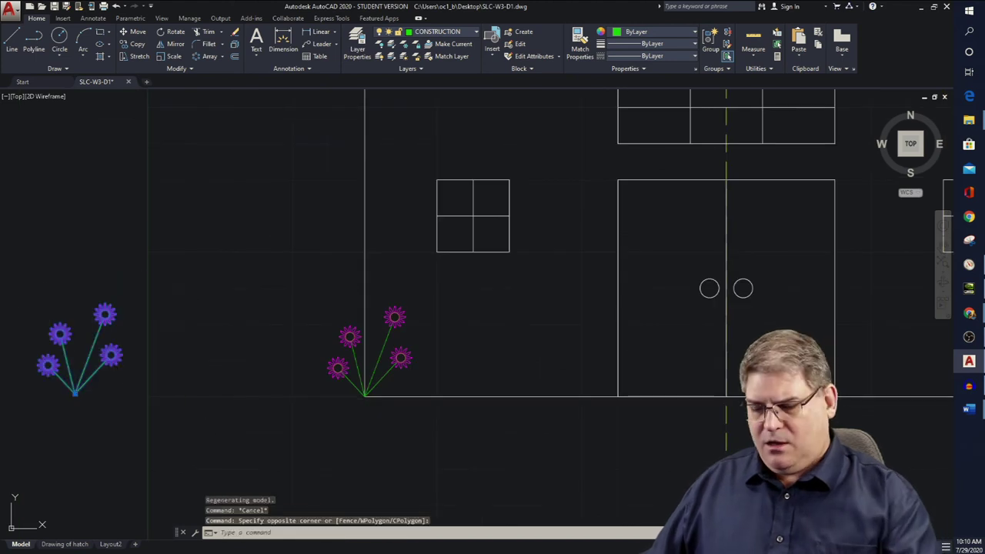
{"action": "key", "text": "Delete"}
{"action": "scroll", "coordinate": [403, 403], "scroll_direction": "down", "scroll_amount": 3}
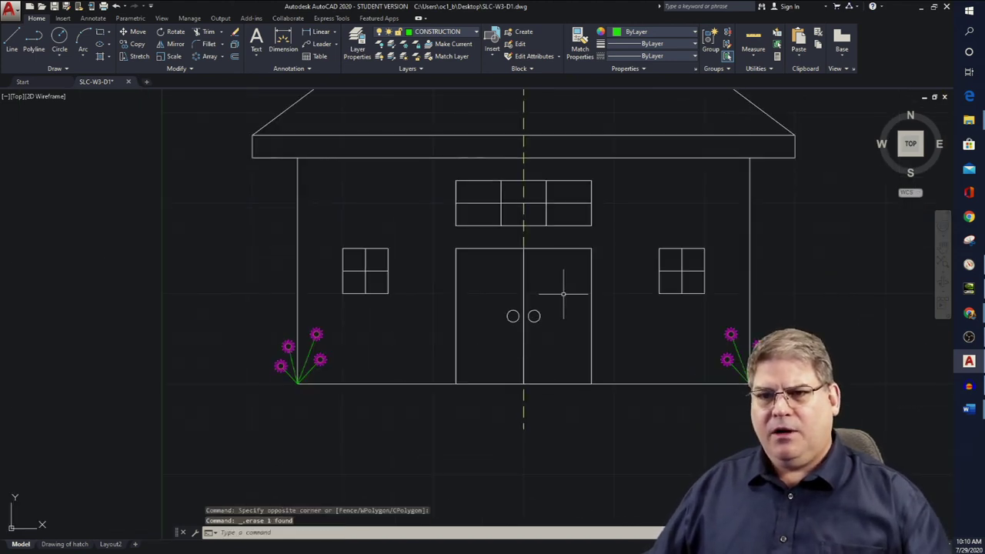
{"action": "middle_click_drag", "start_coordinate": [568, 288], "coordinate": [568, 348]}
{"action": "key", "text": "Escape"}
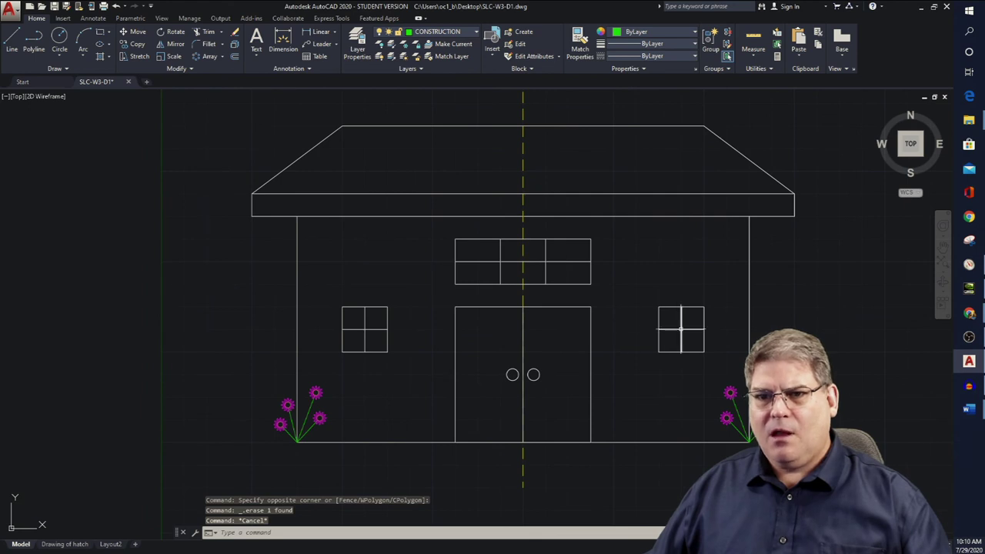
{"action": "key", "text": "Escape"}
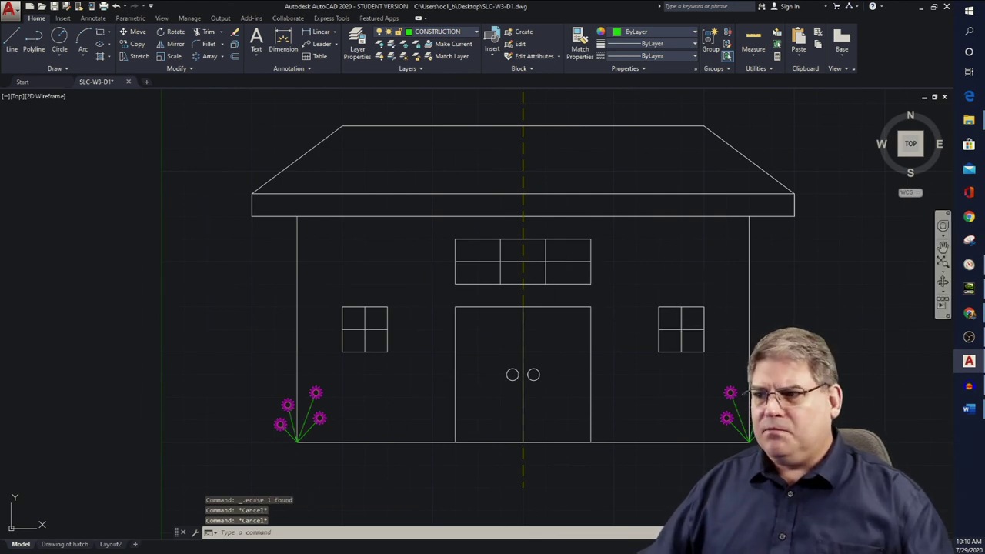
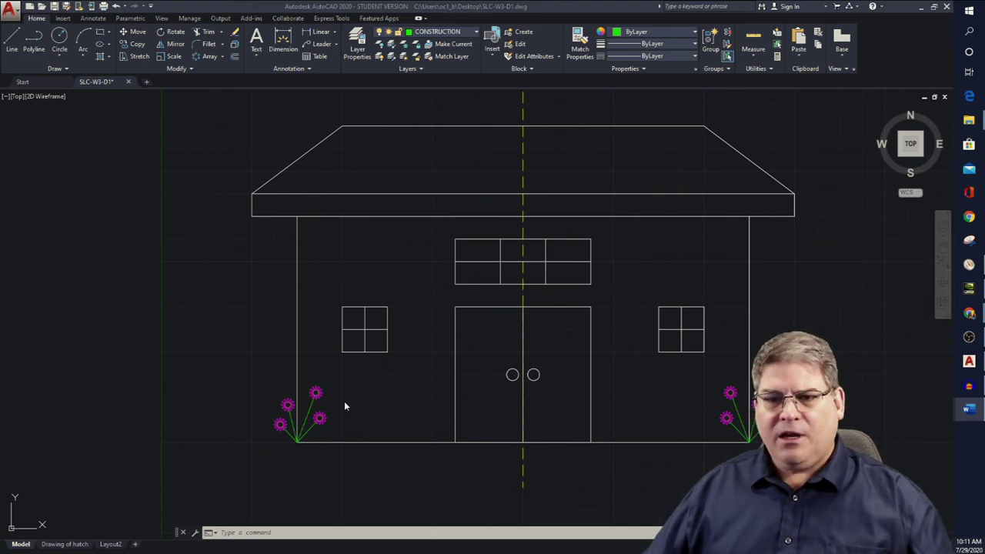
Switch to the Drawing of hatch layout and pan the sheet so the title block is in view.
{"action": "scroll", "coordinate": [523, 375], "scroll_direction": "down", "scroll_amount": 2}
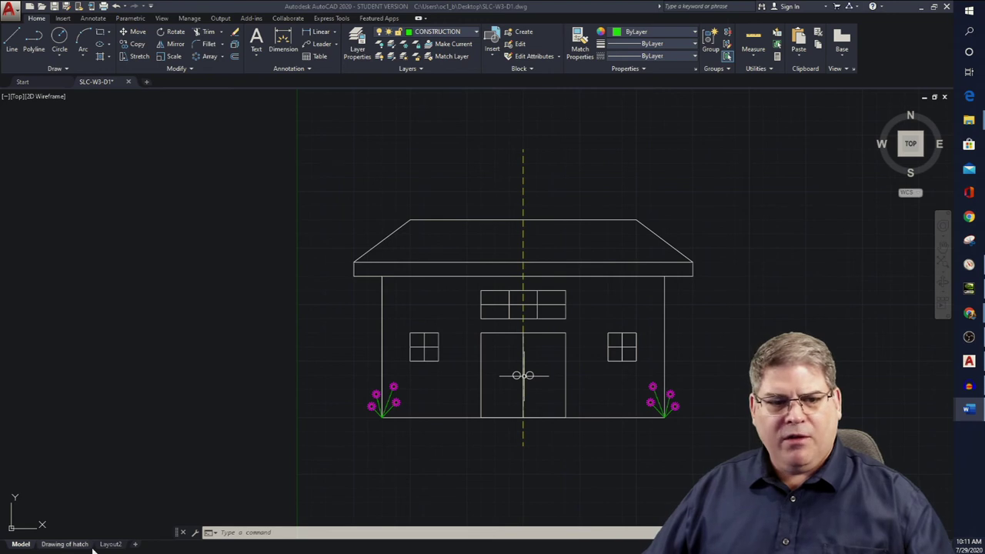
{"action": "mouse_move", "coordinate": [65, 546]}
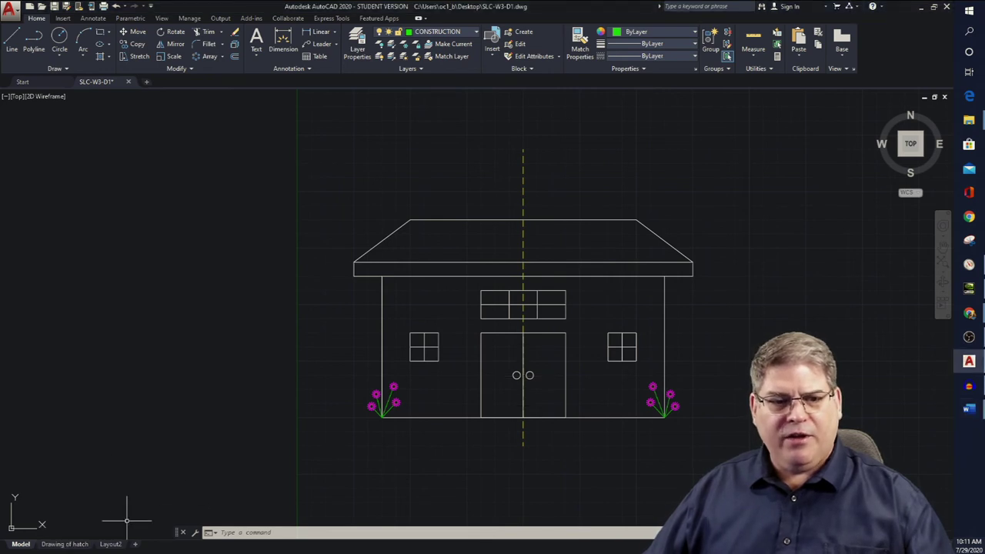
{"action": "left_click", "coordinate": [70, 545]}
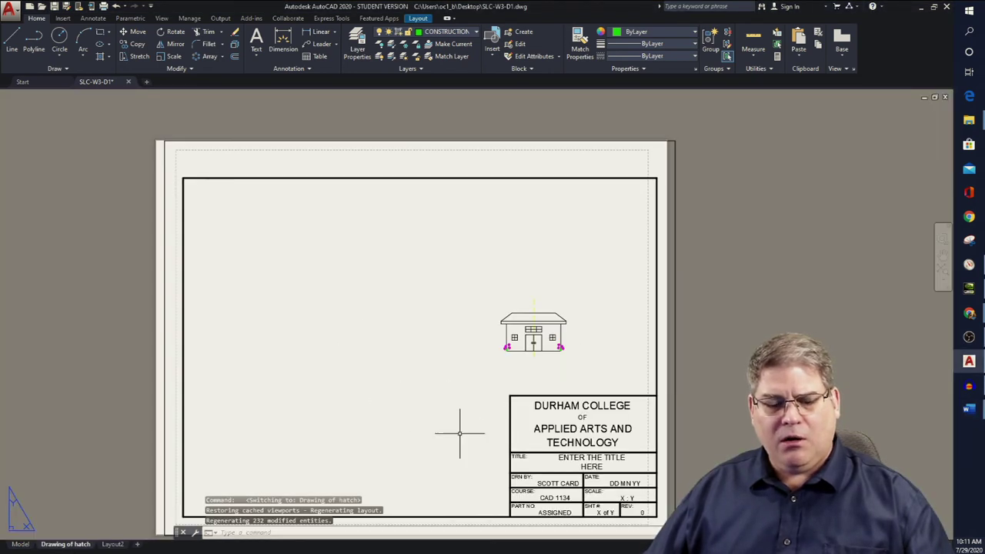
{"action": "key", "text": "Escape"}
{"action": "key", "text": "Escape"}
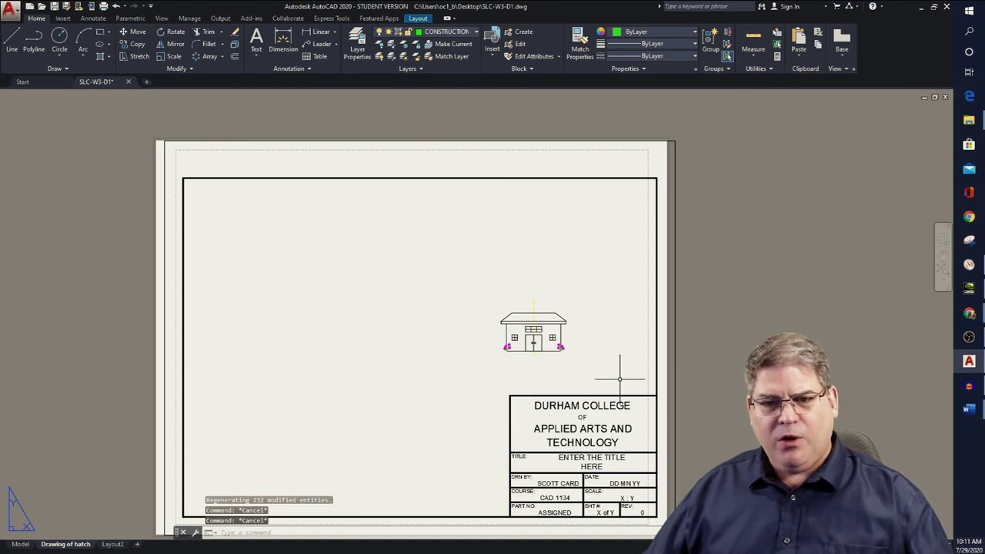
{"action": "middle_click_drag", "start_coordinate": [536, 339], "coordinate": [589, 282]}
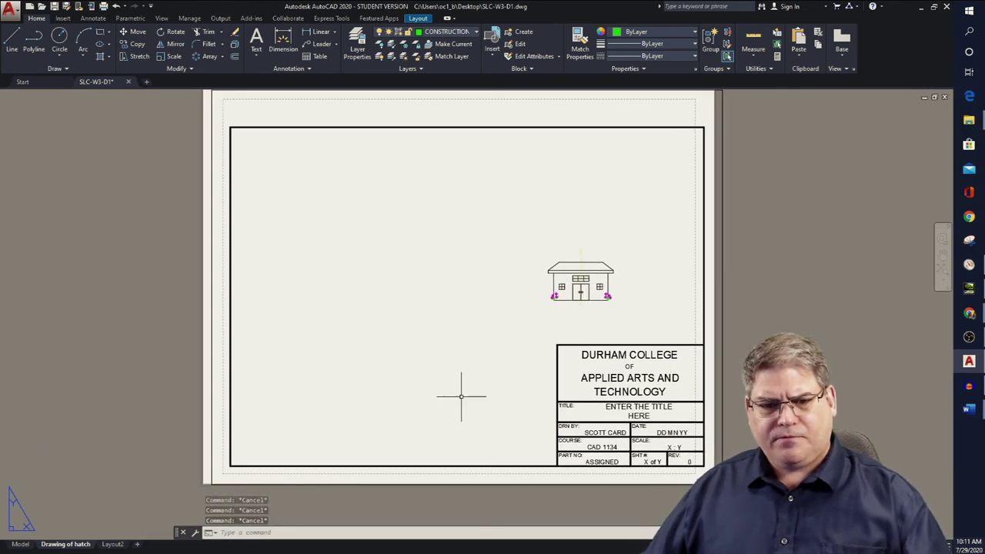
{"action": "key", "text": "Escape"}
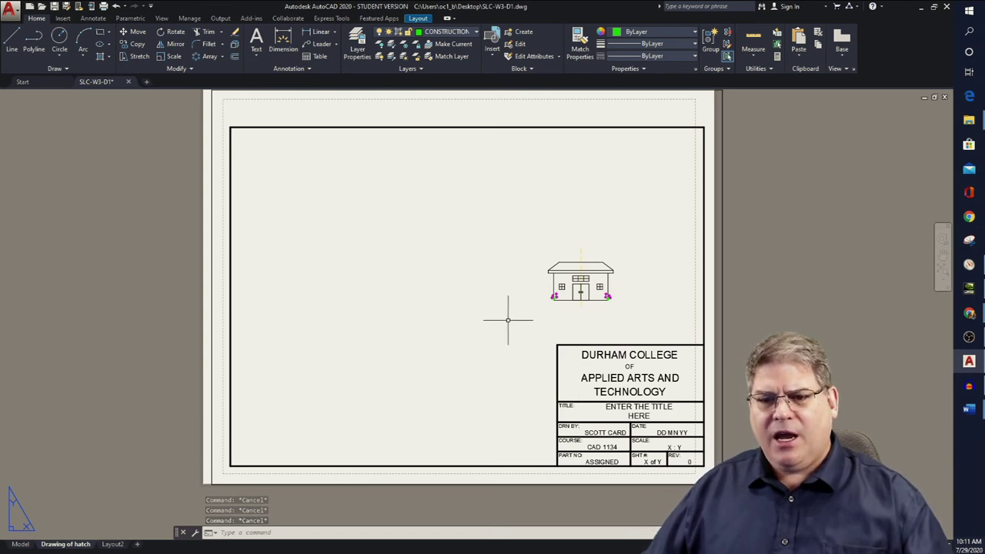
Activate the viewport and shift the house left and up inside it.
{"action": "double_click", "coordinate": [581, 304]}
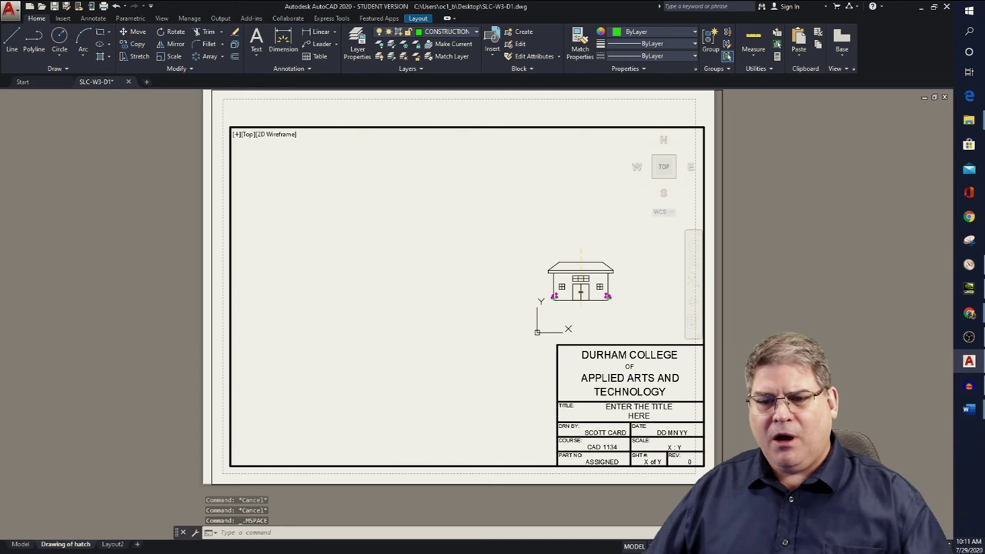
{"action": "scroll", "coordinate": [599, 288], "scroll_direction": "up", "scroll_amount": 6}
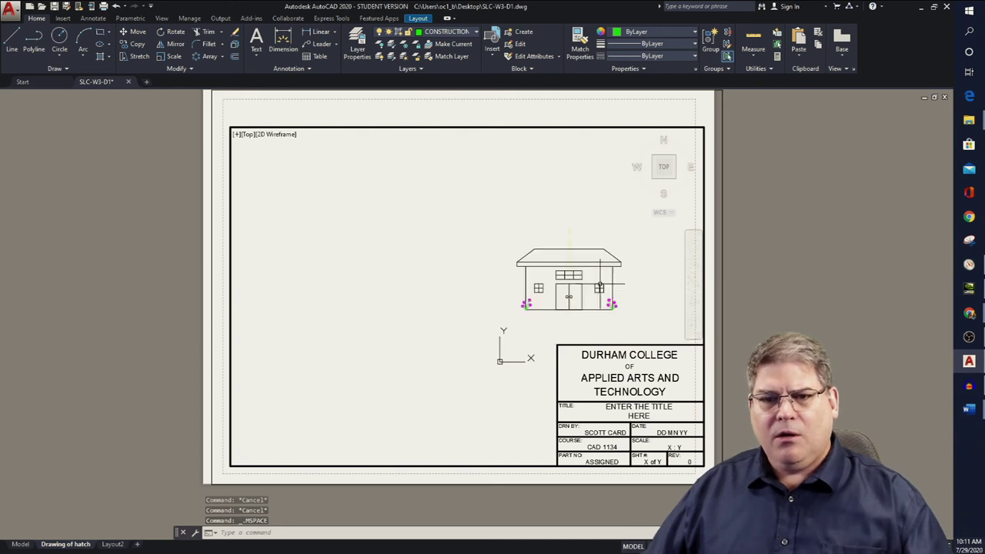
{"action": "middle_click_drag", "start_coordinate": [595, 292], "coordinate": [485, 282]}
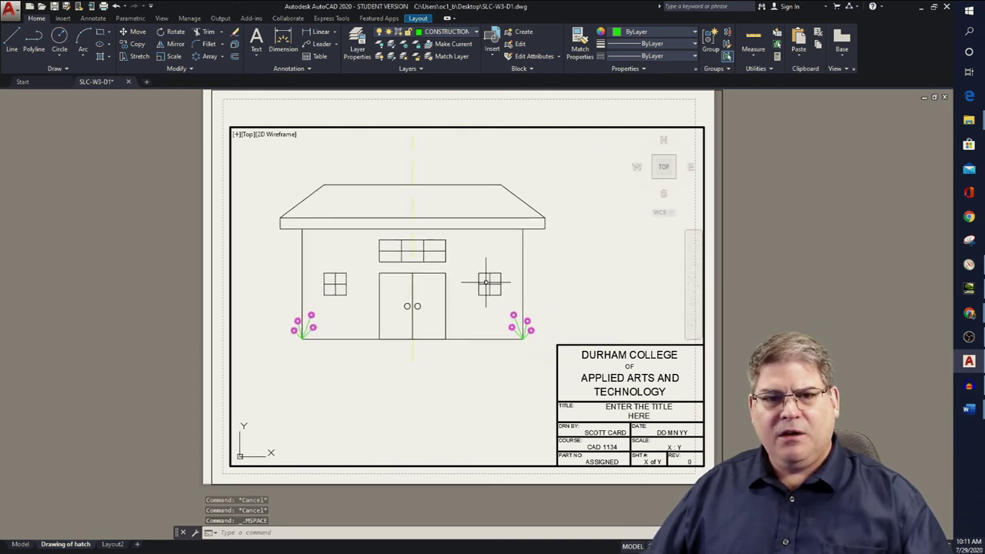
{"action": "scroll", "coordinate": [484, 282], "scroll_direction": "down", "scroll_amount": 2}
{"action": "scroll", "coordinate": [483, 280], "scroll_direction": "up", "scroll_amount": 2}
{"action": "key", "text": "Escape"}
{"action": "key", "text": "Escape"}
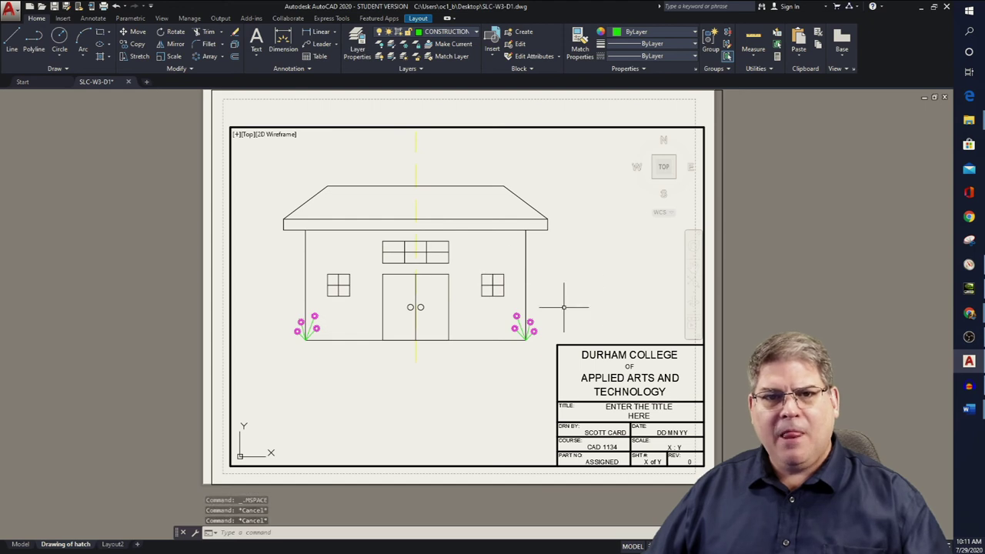
Turn off the CL centerline layer from the Layer dropdown.
{"action": "left_click", "coordinate": [476, 32]}
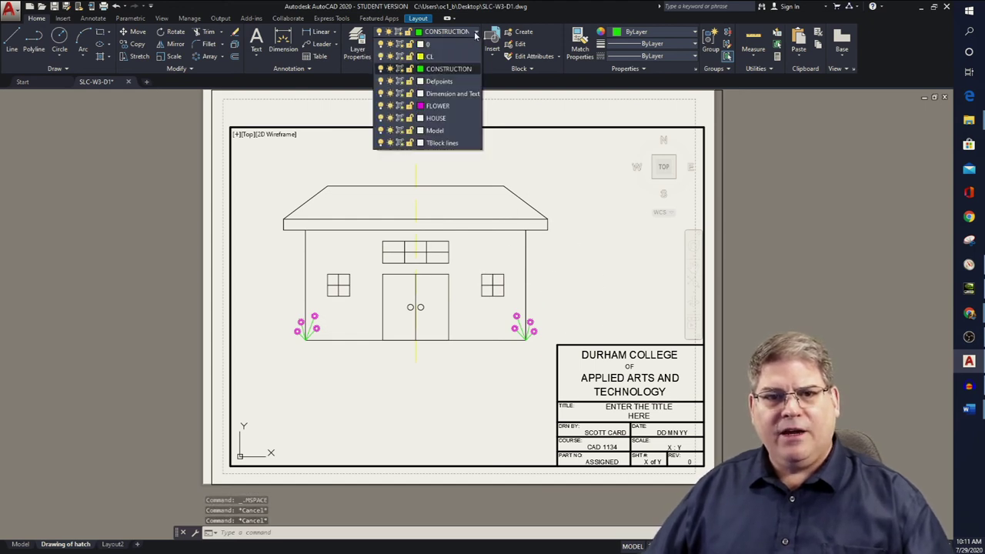
{"action": "left_click", "coordinate": [380, 56]}
{"action": "left_click", "coordinate": [565, 169]}
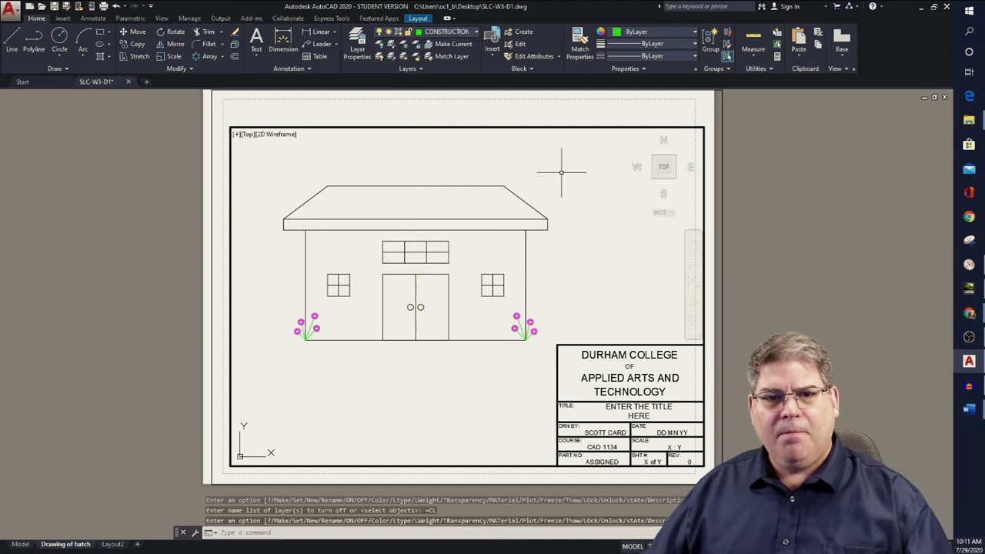
{"action": "key", "text": "Escape"}
{"action": "key", "text": "Escape"}
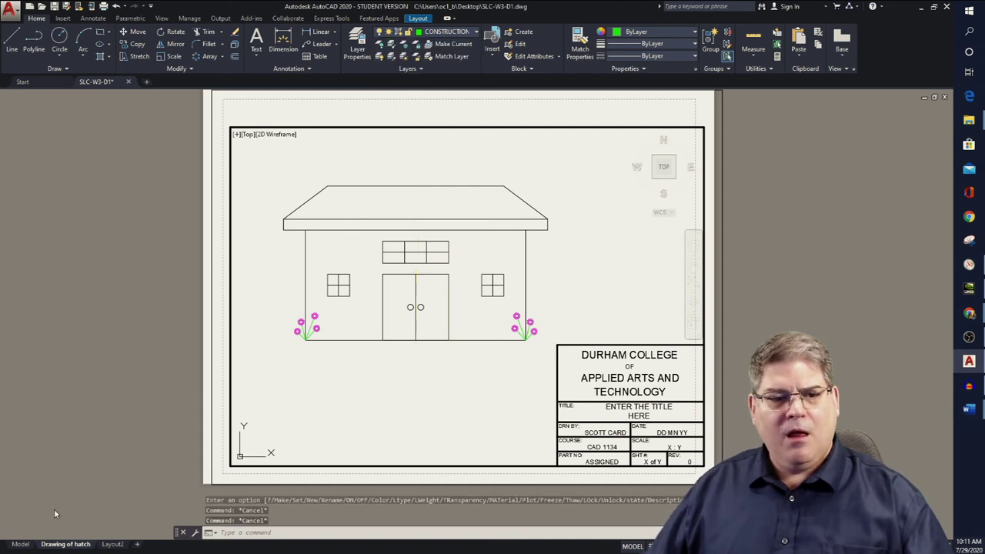
Zoom Window onto the house so it fills the viewport's upper left.
{"action": "left_click", "coordinate": [20, 544]}
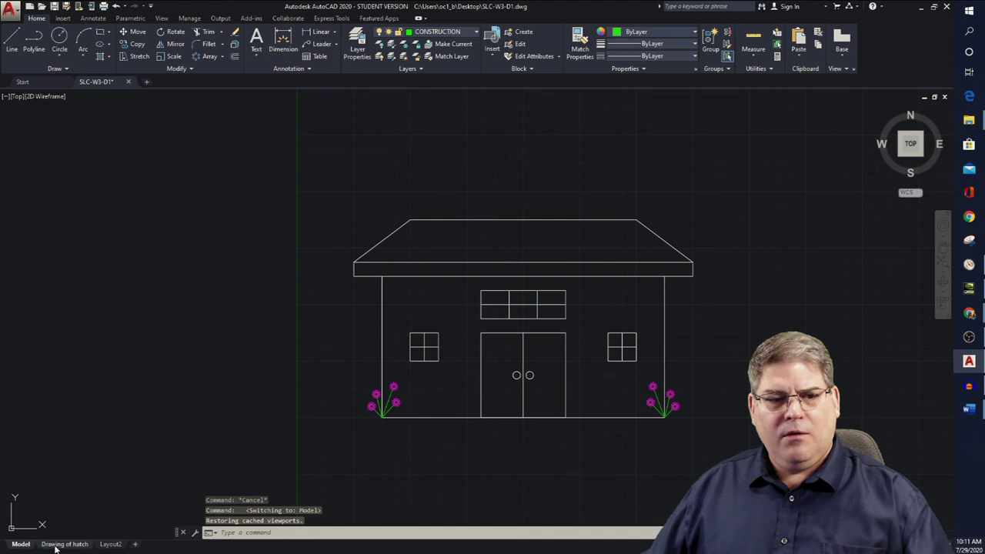
{"action": "left_click", "coordinate": [65, 545]}
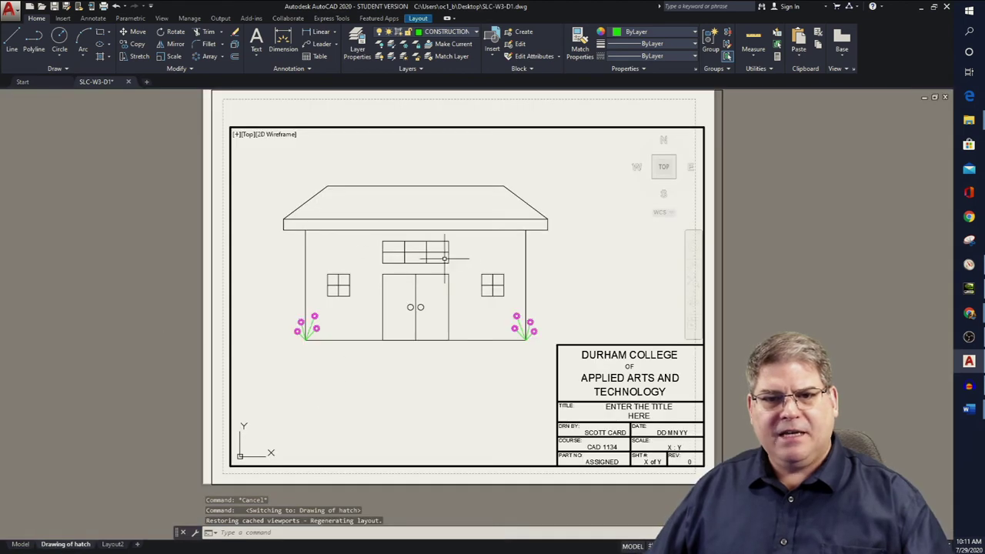
{"action": "key", "text": "Escape"}
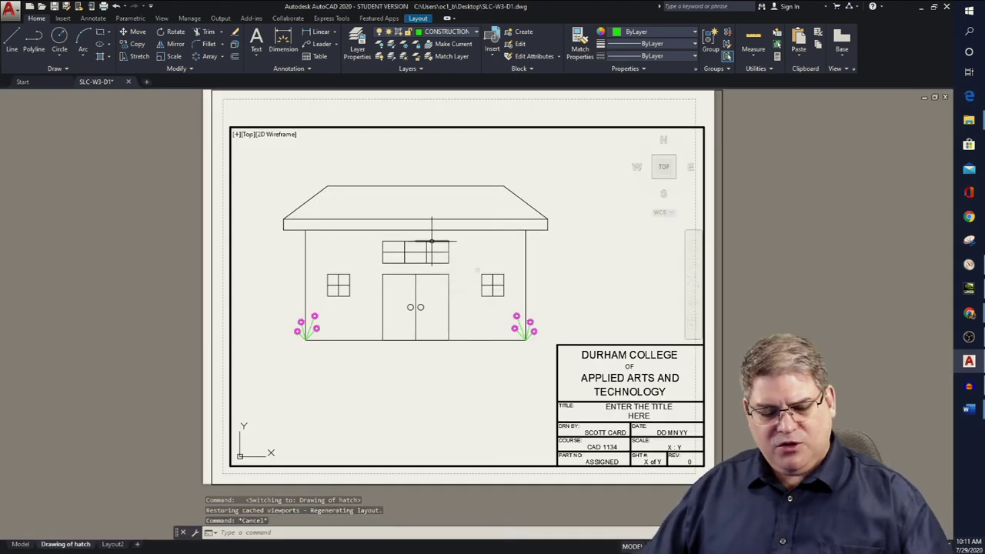
{"action": "type", "text": "z"}
{"action": "key", "text": "Return"}
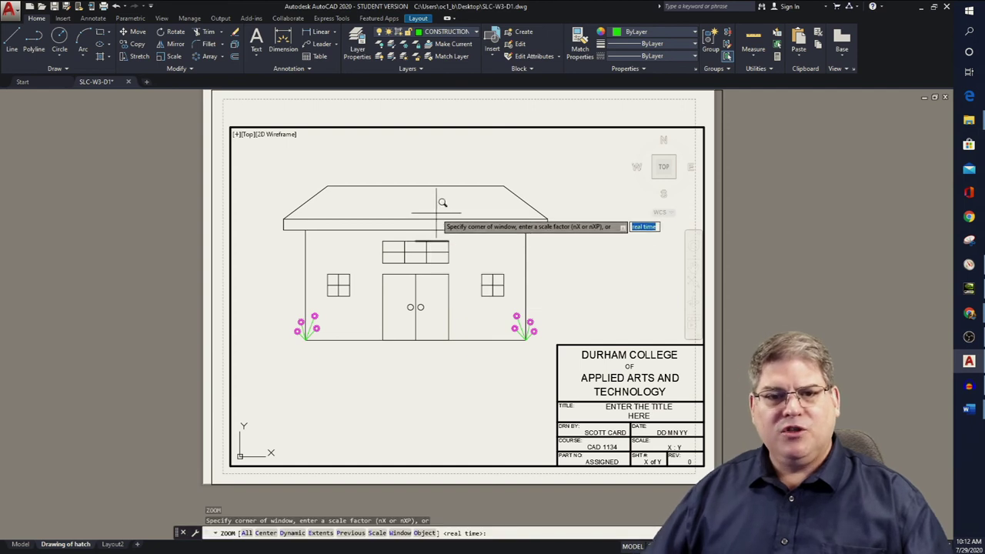
{"action": "left_click", "coordinate": [273, 170]}
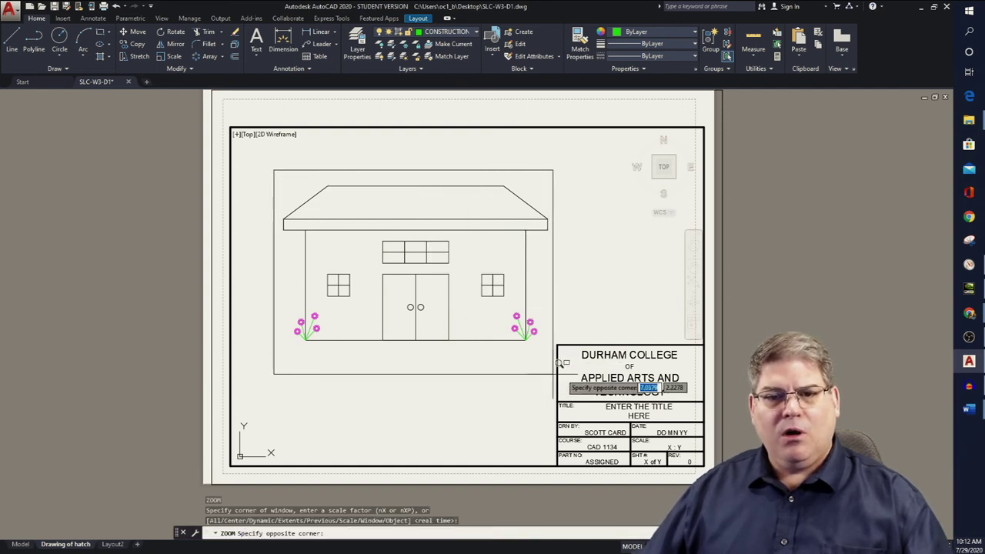
{"action": "left_click", "coordinate": [592, 389]}
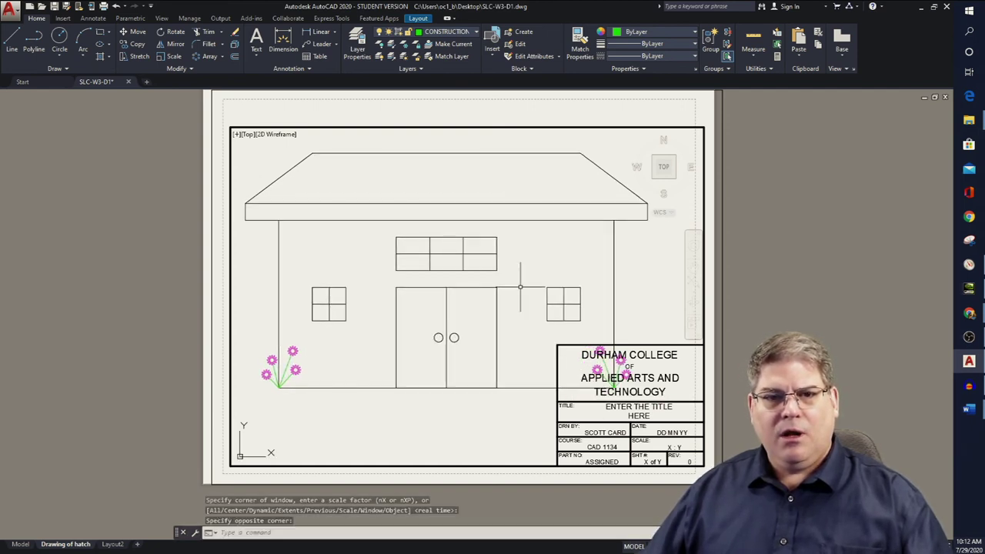
{"action": "scroll", "coordinate": [483, 305], "scroll_direction": "down", "scroll_amount": 3}
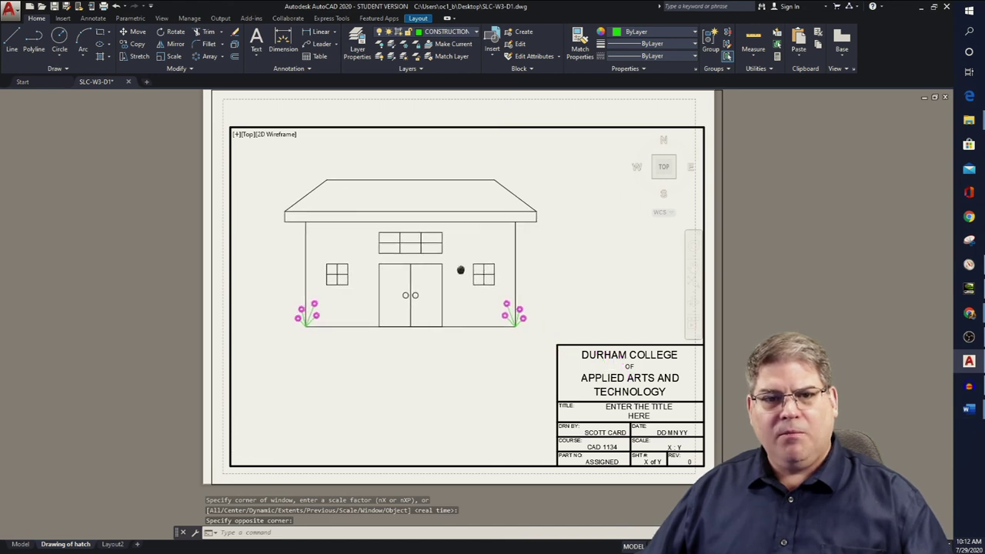
{"action": "middle_click_drag", "start_coordinate": [496, 268], "coordinate": [485, 261]}
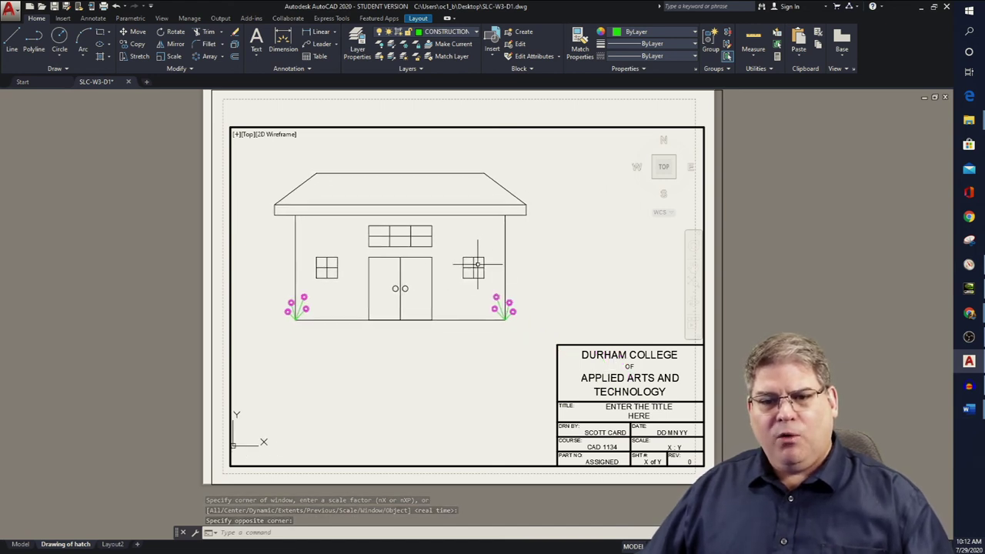
Pan the layout sheet and return from the viewport to paper space.
{"action": "key", "text": "Escape"}
{"action": "key", "text": "Escape"}
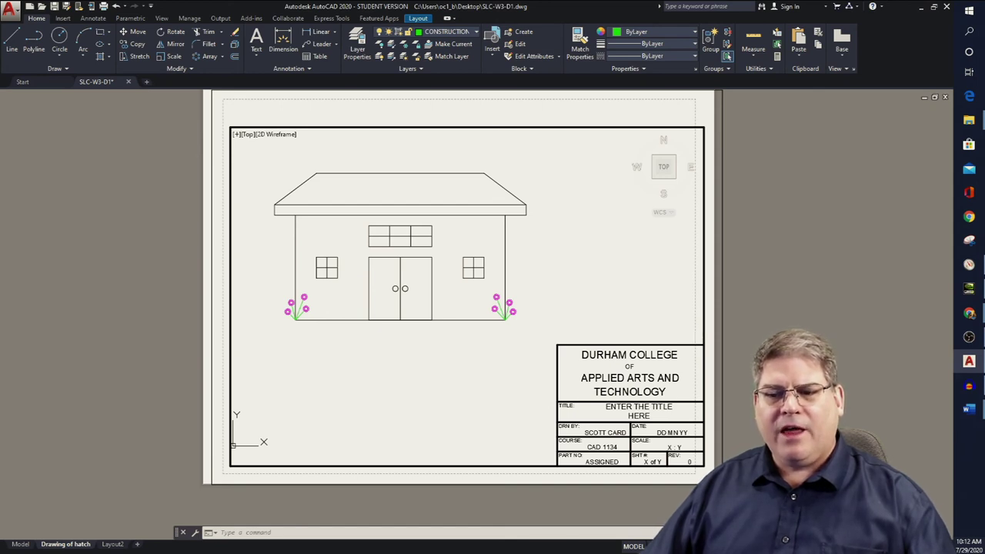
{"action": "mouse_move", "coordinate": [557, 269]}
{"action": "middle_mouse_down"}
{"action": "mouse_move", "coordinate": [523, 253]}
{"action": "mouse_move", "coordinate": [560, 277]}
{"action": "middle_mouse_up"}
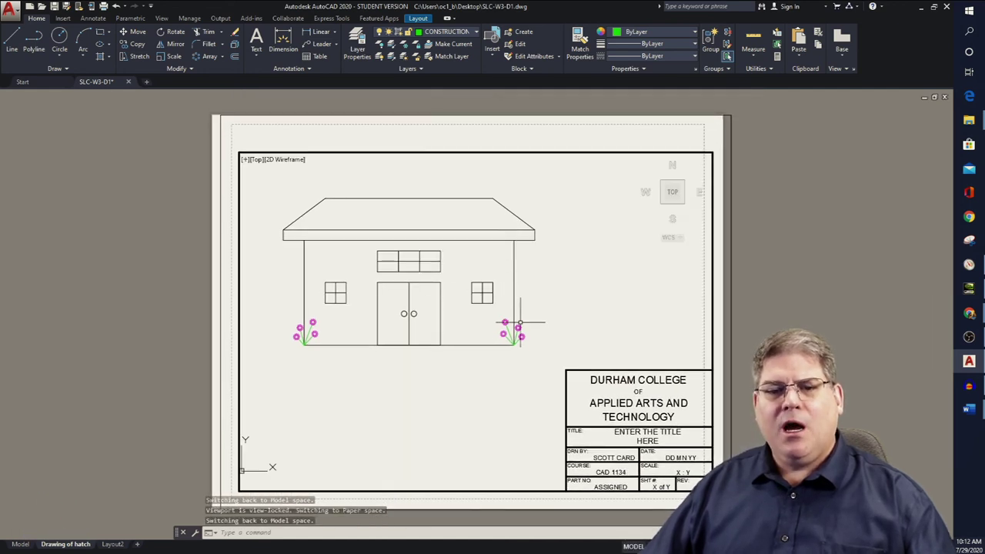
{"action": "mouse_move", "coordinate": [565, 291]}
{"action": "middle_mouse_down"}
{"action": "mouse_move", "coordinate": [549, 295]}
{"action": "mouse_move", "coordinate": [521, 272]}
{"action": "middle_mouse_up"}
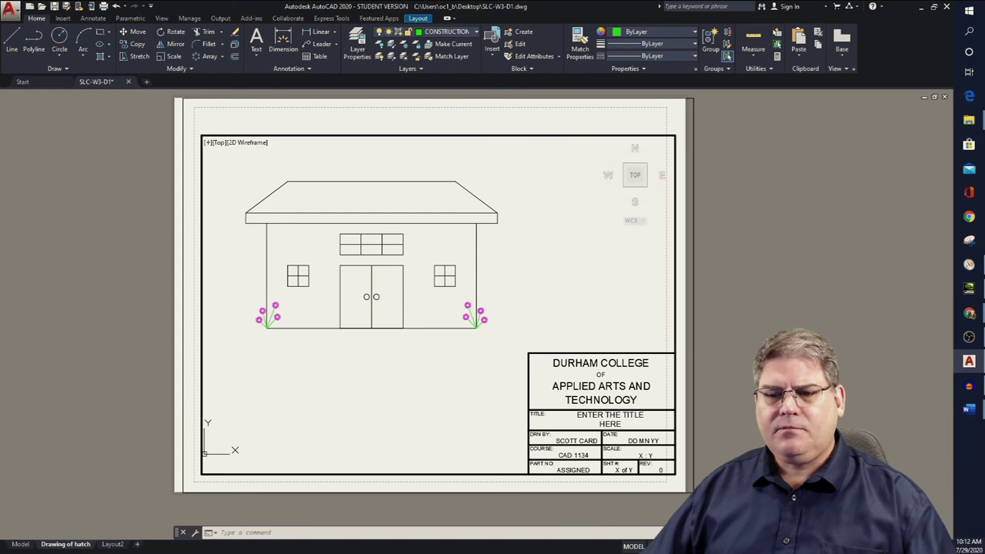
{"action": "left_click", "coordinate": [631, 545]}
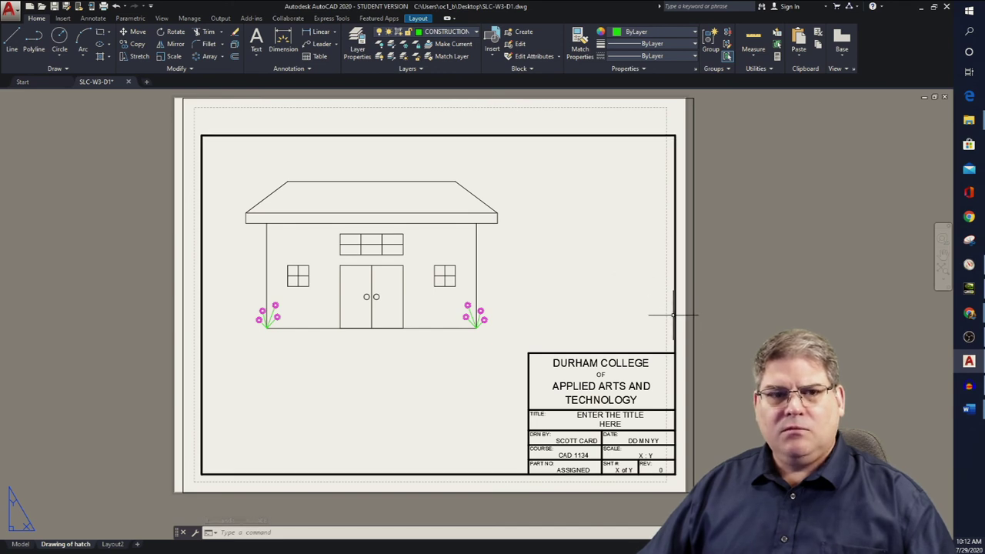
Launch the Plot command through the application menu's Print entry.
{"action": "type", "text": "m"}
{"action": "key", "text": "space"}
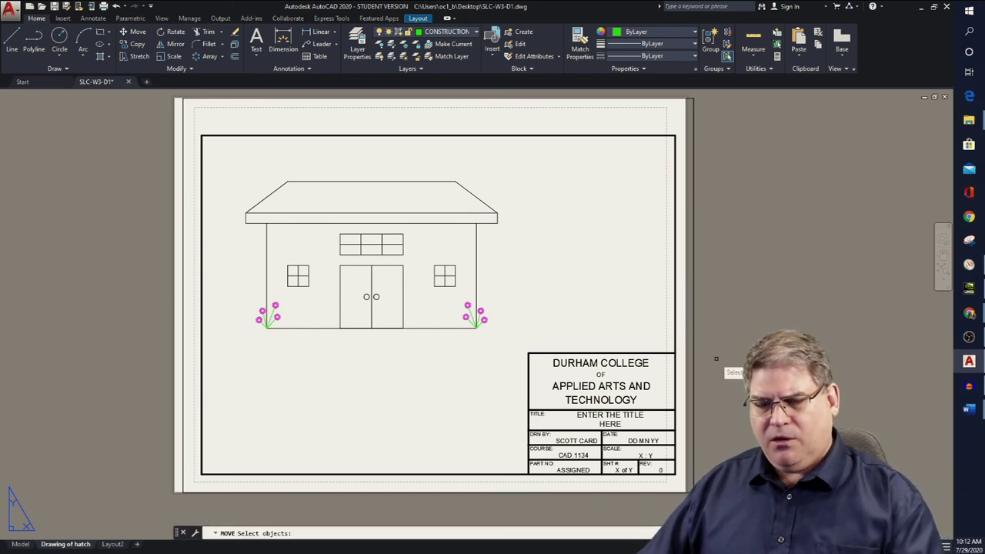
{"action": "key", "text": "Escape"}
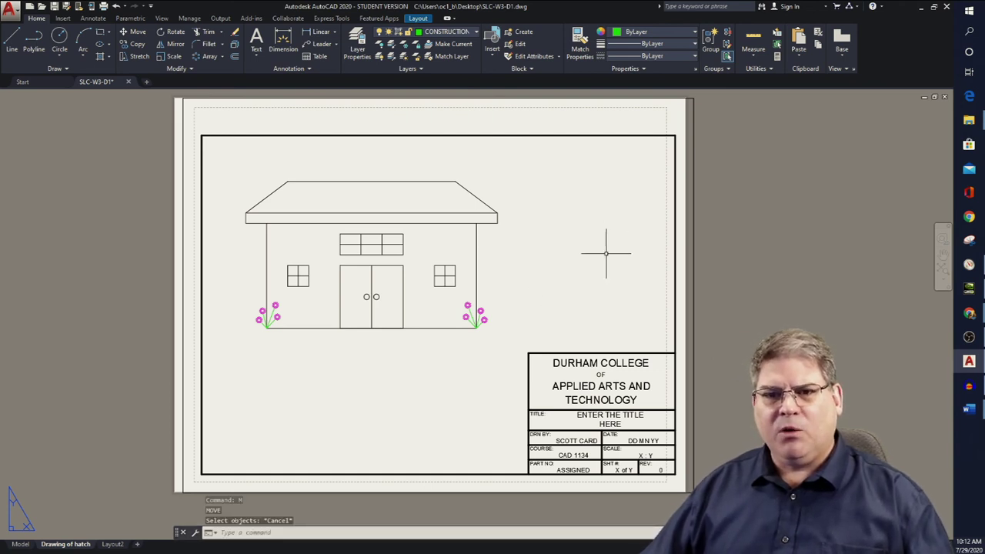
{"action": "left_click", "coordinate": [10, 9]}
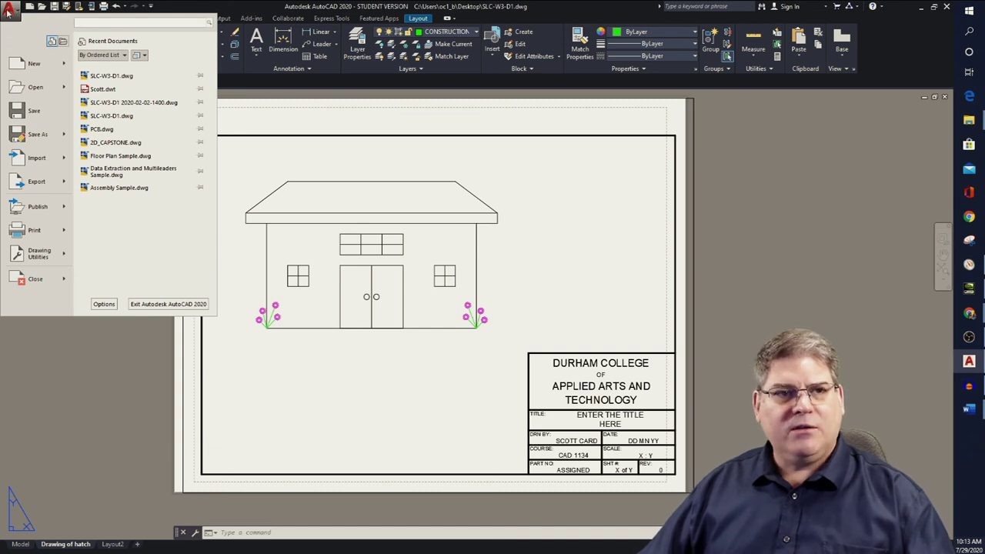
{"action": "left_click", "coordinate": [8, 11]}
{"action": "left_click", "coordinate": [8, 11]}
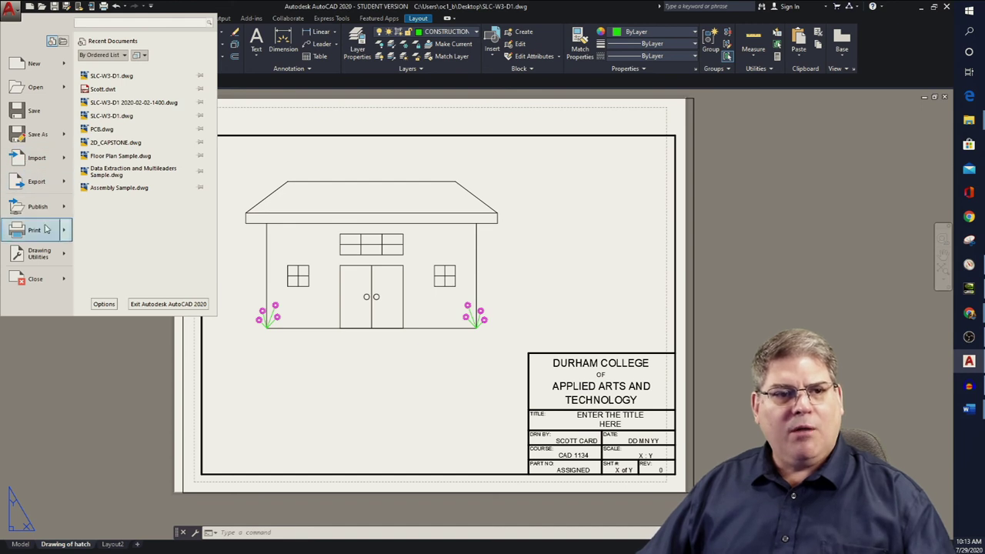
{"action": "left_click", "coordinate": [37, 183]}
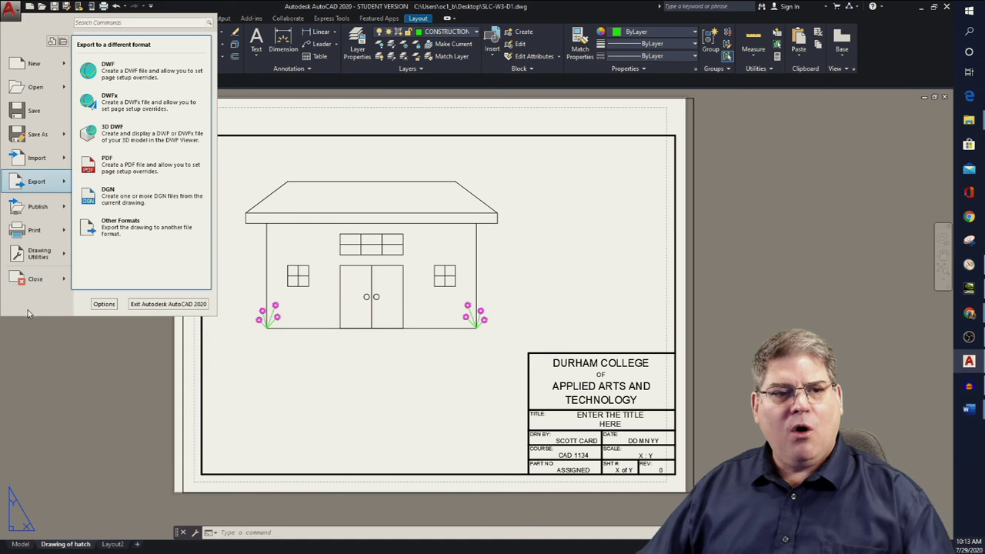
{"action": "left_click", "coordinate": [48, 235]}
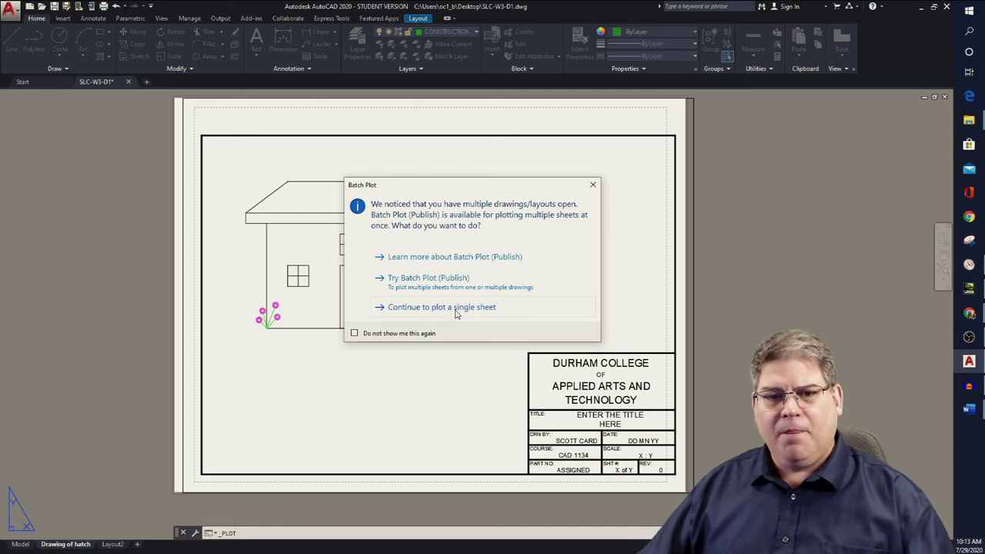
Plot a single sheet to Microsoft Print to PDF and preview it.
{"action": "left_click", "coordinate": [455, 310]}
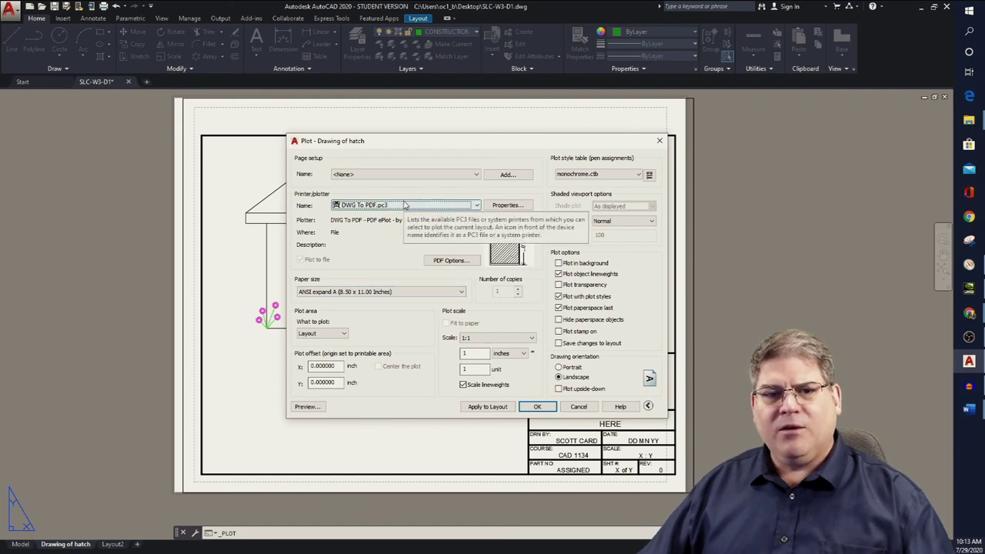
{"action": "left_click", "coordinate": [404, 205]}
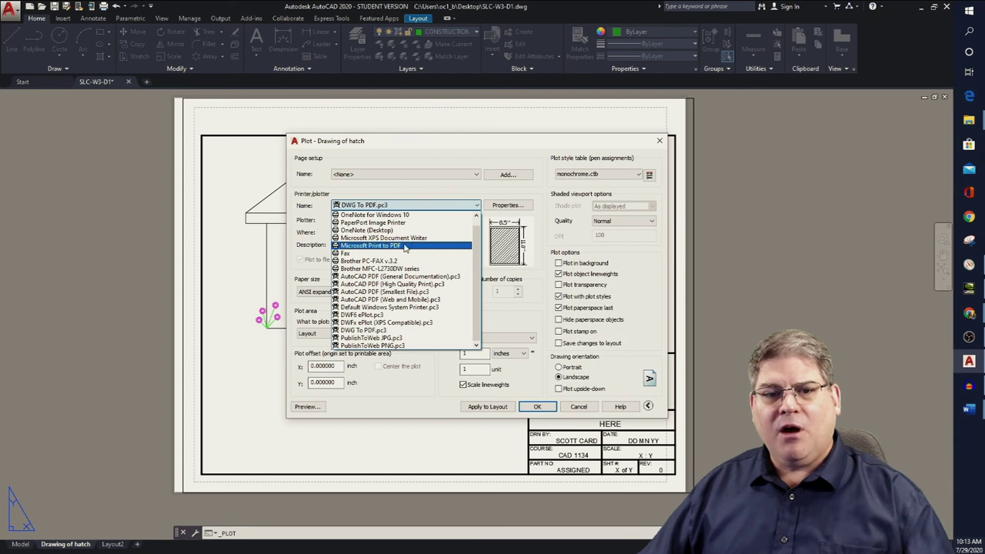
{"action": "left_click", "coordinate": [404, 246]}
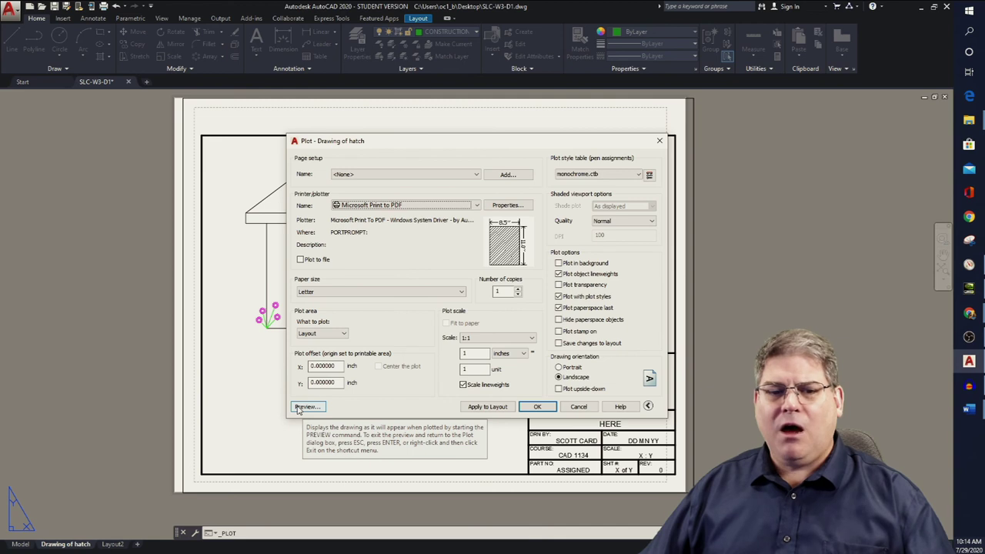
{"action": "left_click", "coordinate": [306, 407]}
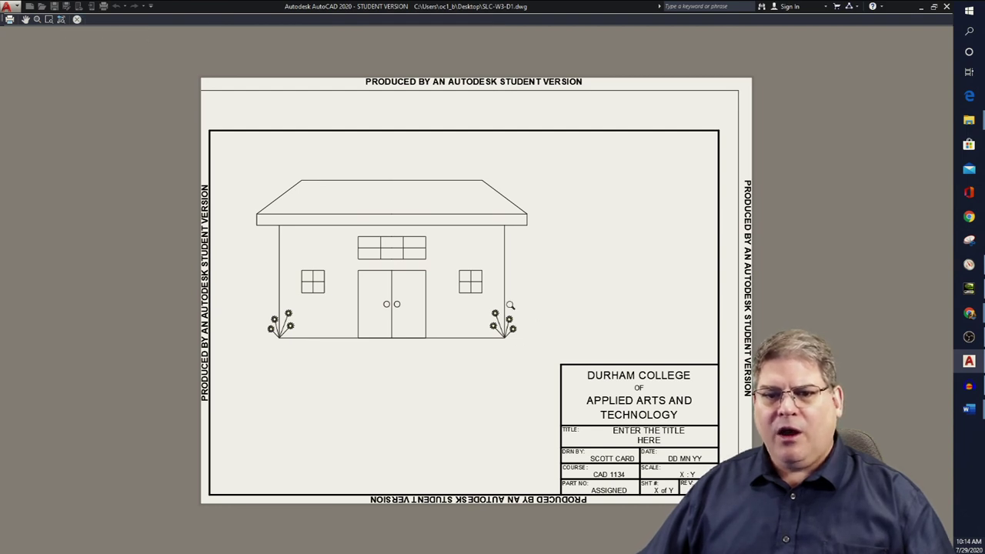
Switch the plot style table to acad.ctb and preview the sheet again.
{"action": "left_click", "coordinate": [77, 20]}
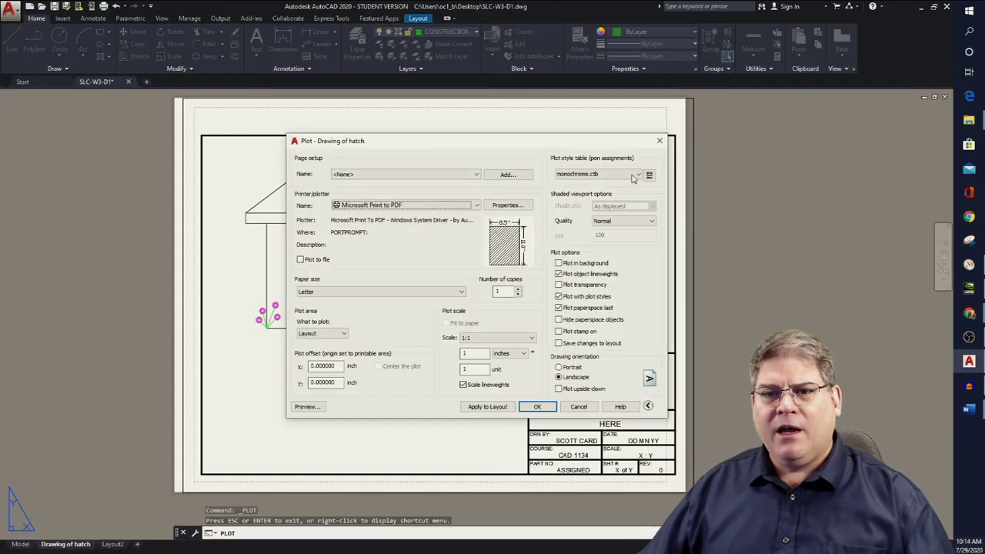
{"action": "left_click", "coordinate": [640, 175]}
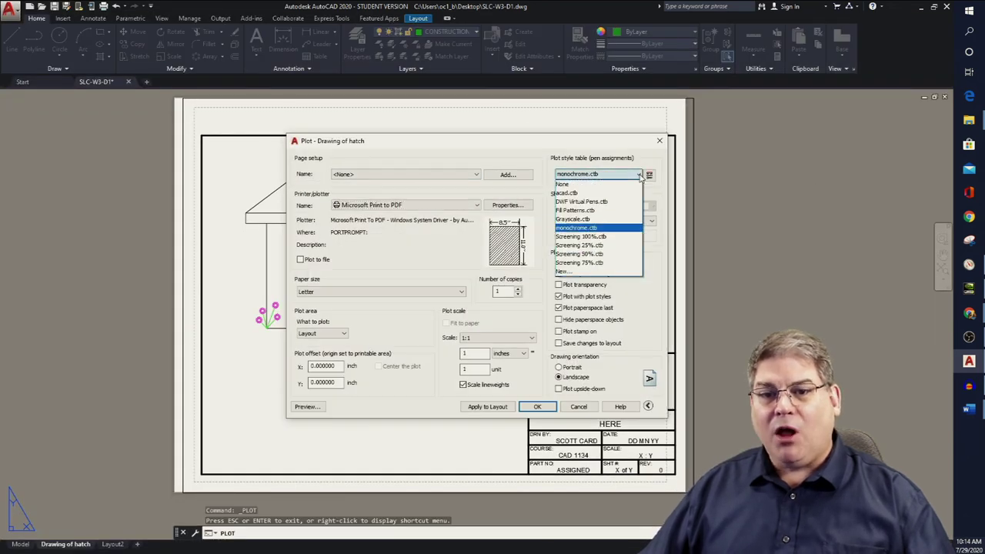
{"action": "left_click", "coordinate": [595, 194]}
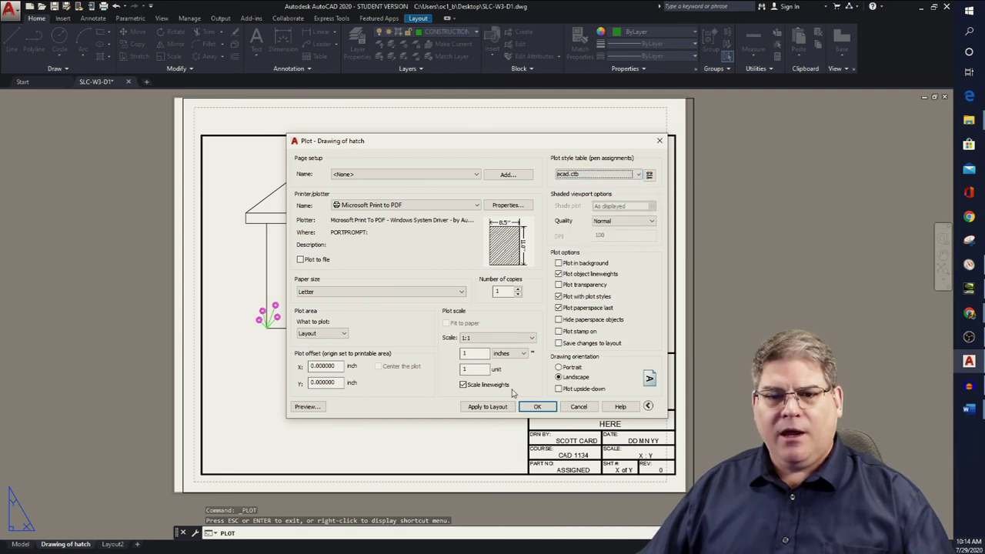
{"action": "left_click", "coordinate": [308, 407]}
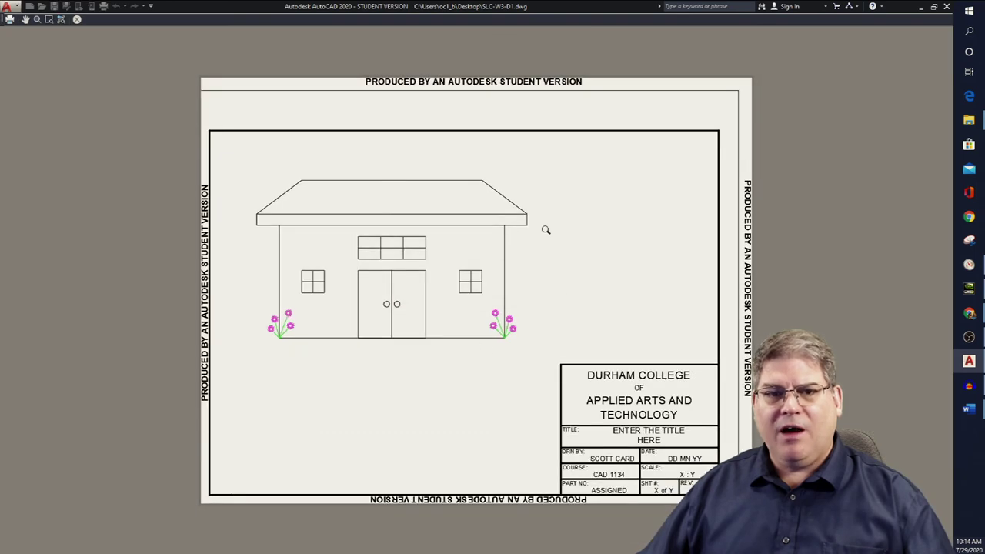
{"action": "left_click", "coordinate": [77, 20]}
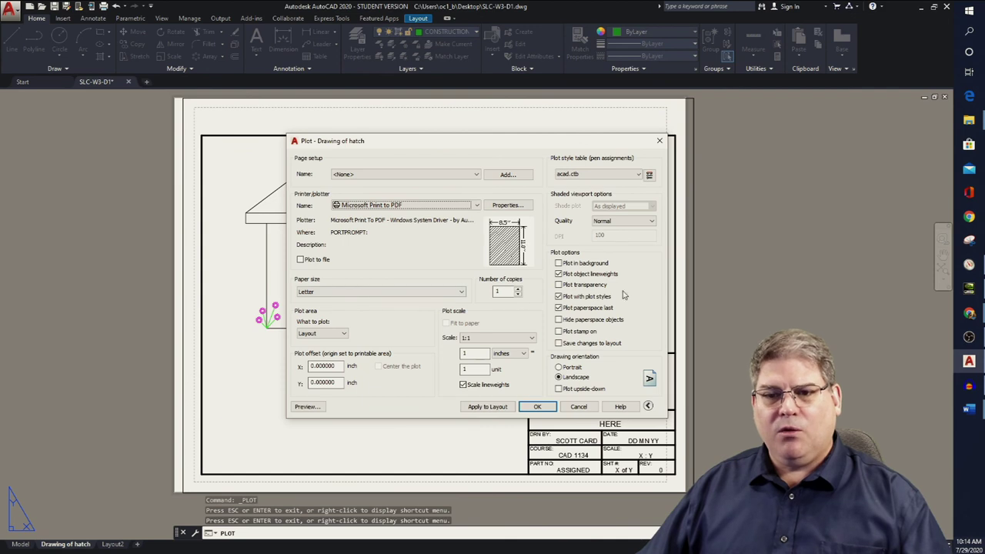
Cancel the plot and start the MOVE command with M.
{"action": "left_click", "coordinate": [579, 407]}
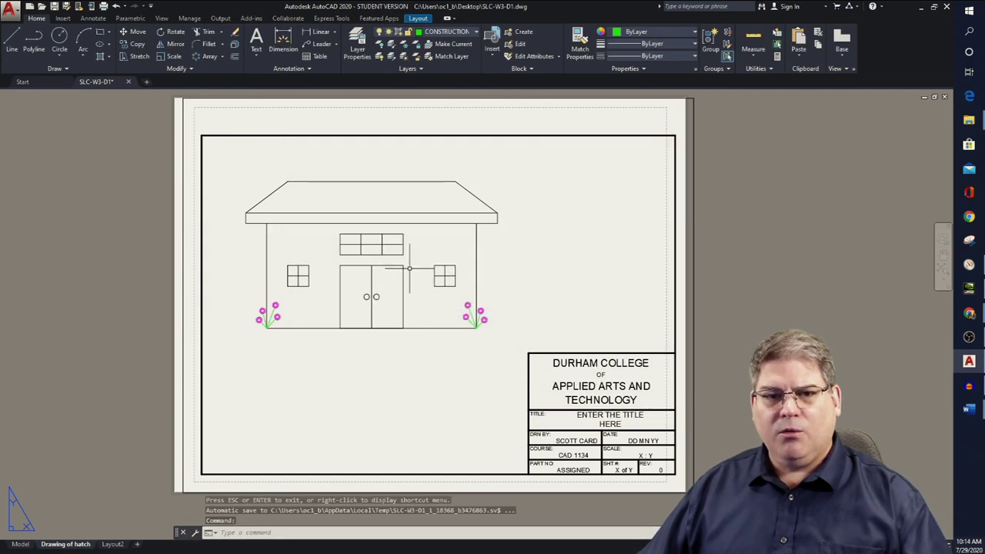
{"action": "type", "text": "m"}
{"action": "key", "text": "Return"}
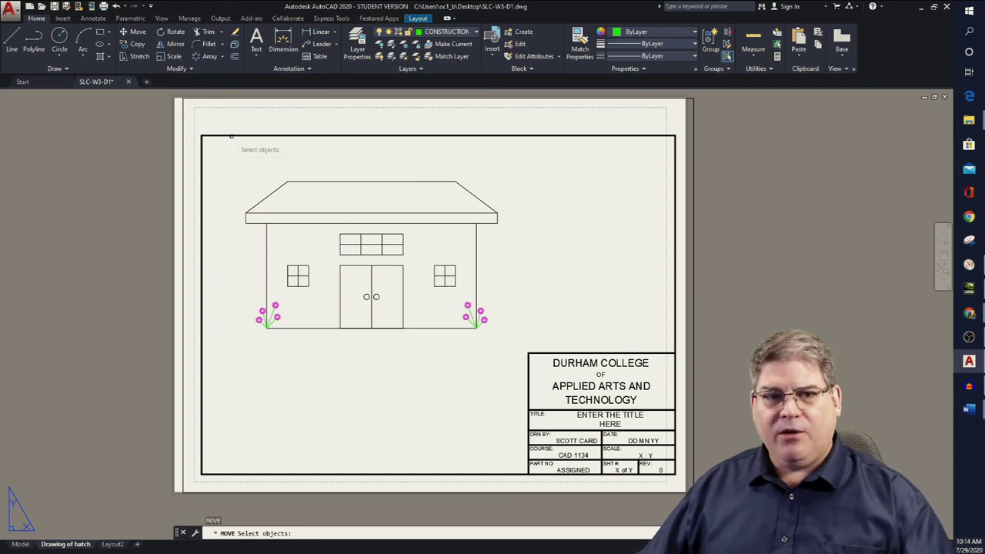
Window-select all 32 objects and move them slightly straight up on the sheet.
{"action": "left_click", "coordinate": [176, 98]}
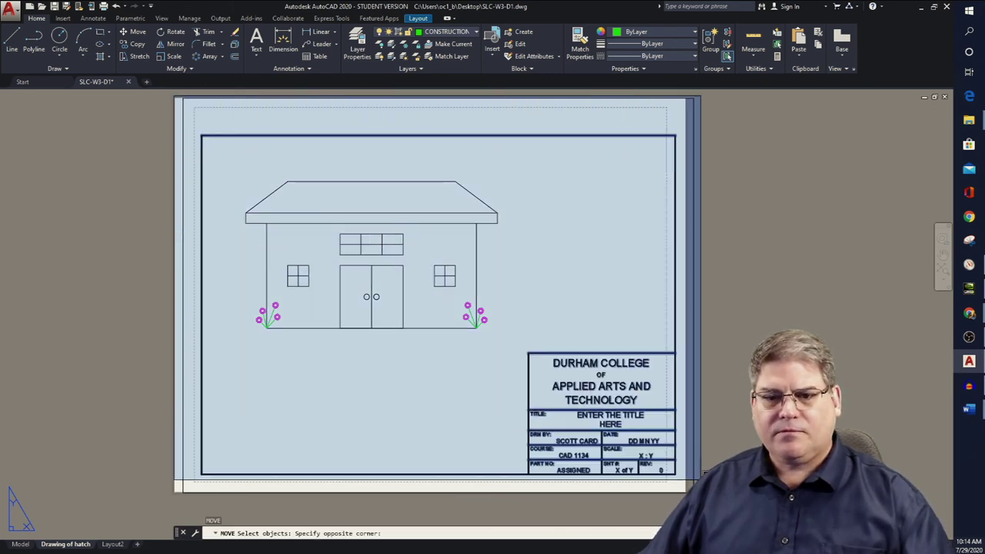
{"action": "left_click", "coordinate": [702, 500]}
{"action": "key", "text": "Return"}
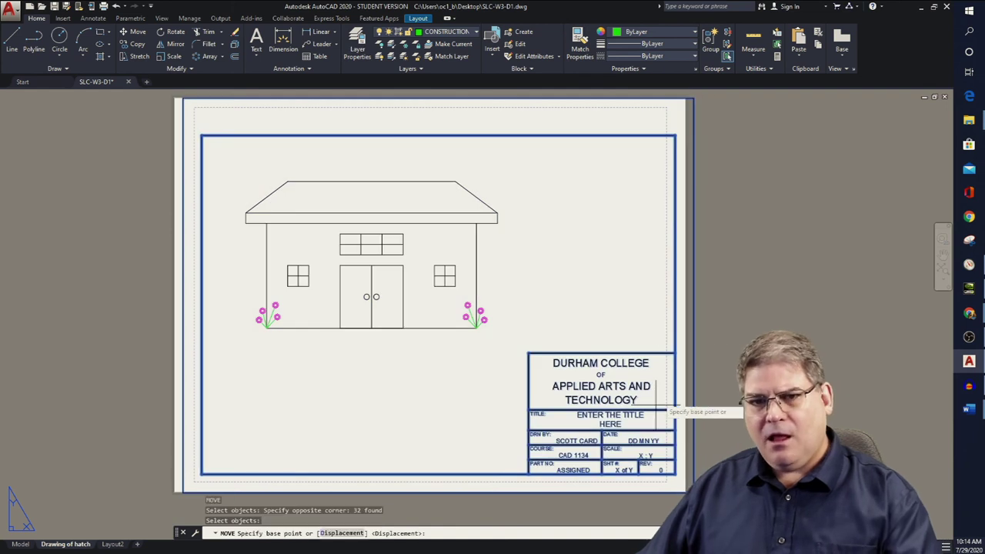
{"action": "left_click", "coordinate": [726, 296]}
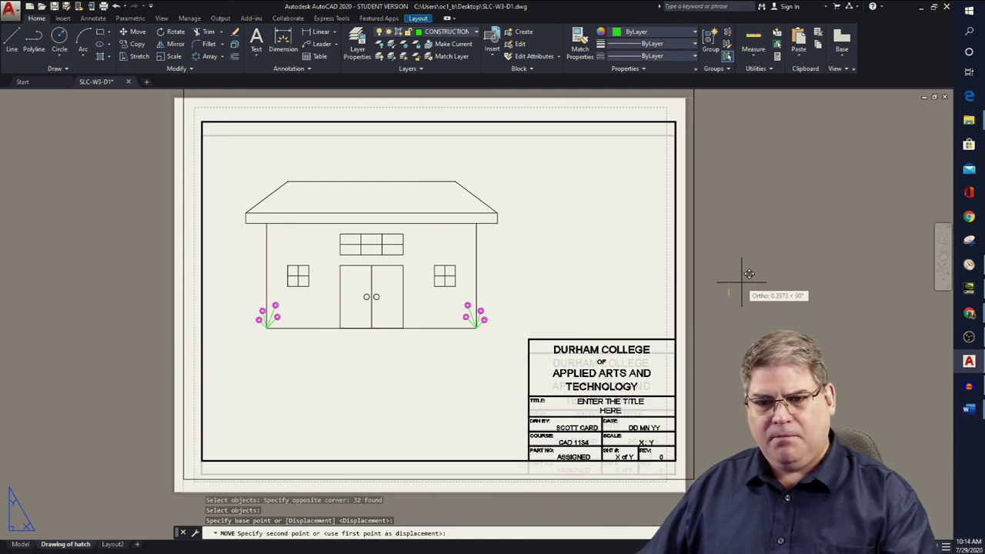
{"action": "left_click", "coordinate": [749, 273]}
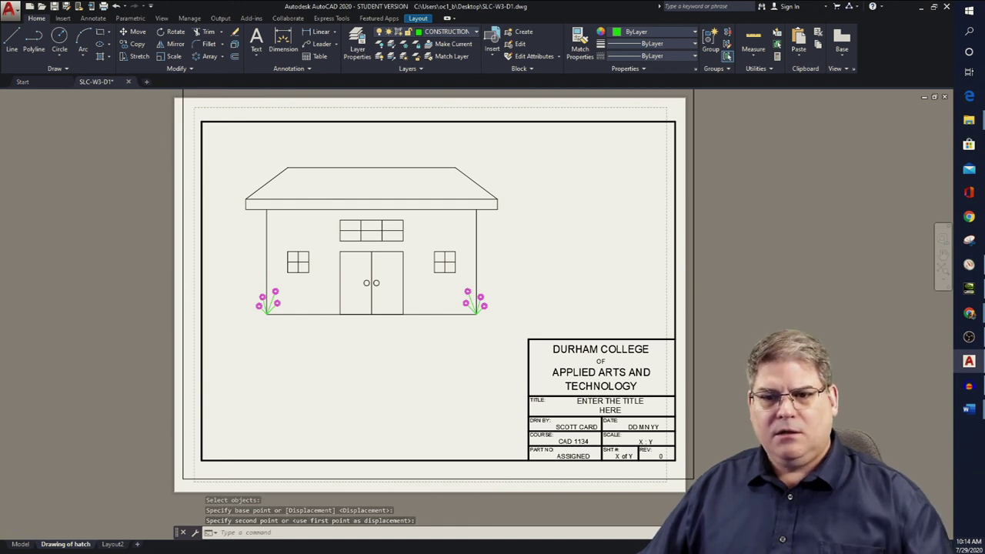
{"action": "scroll", "coordinate": [523, 297], "scroll_direction": "down", "scroll_amount": 1}
{"action": "scroll", "coordinate": [541, 298], "scroll_direction": "up", "scroll_amount": 1}
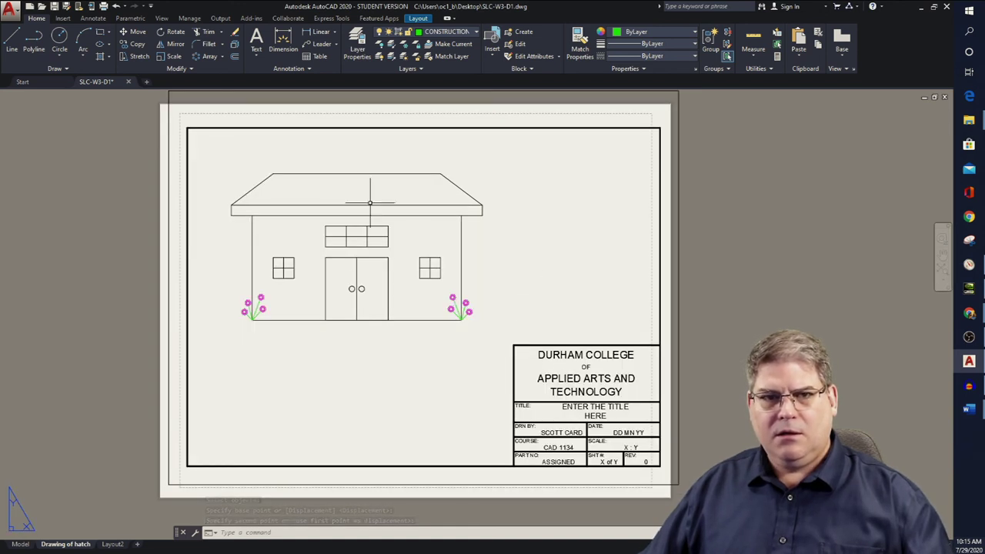
{"action": "left_click", "coordinate": [11, 11]}
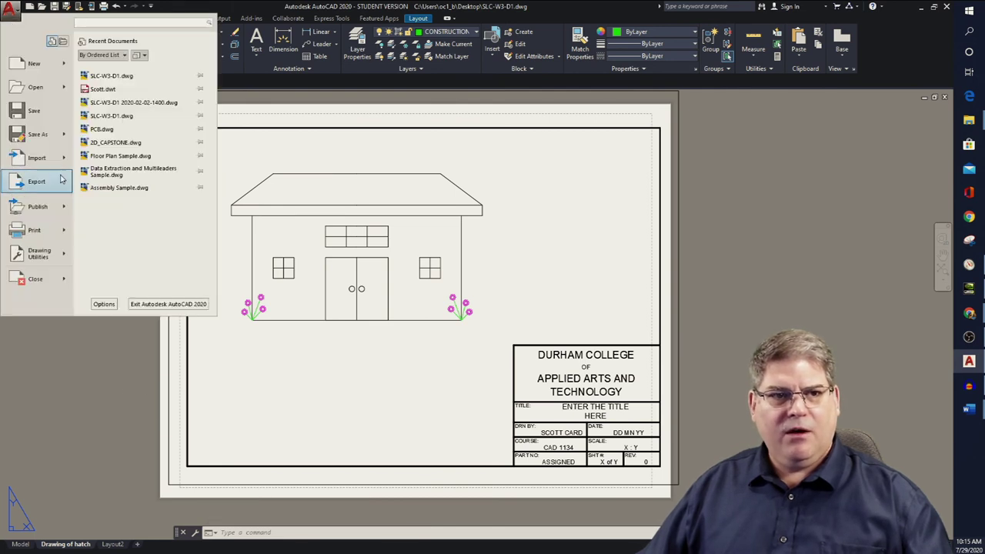
{"action": "left_click", "coordinate": [34, 231]}
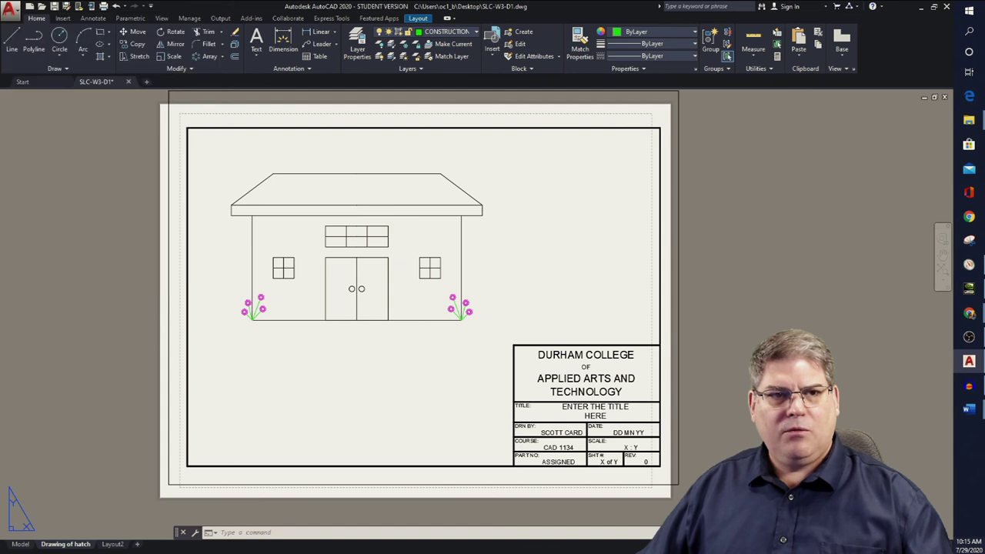
{"action": "left_click", "coordinate": [431, 307]}
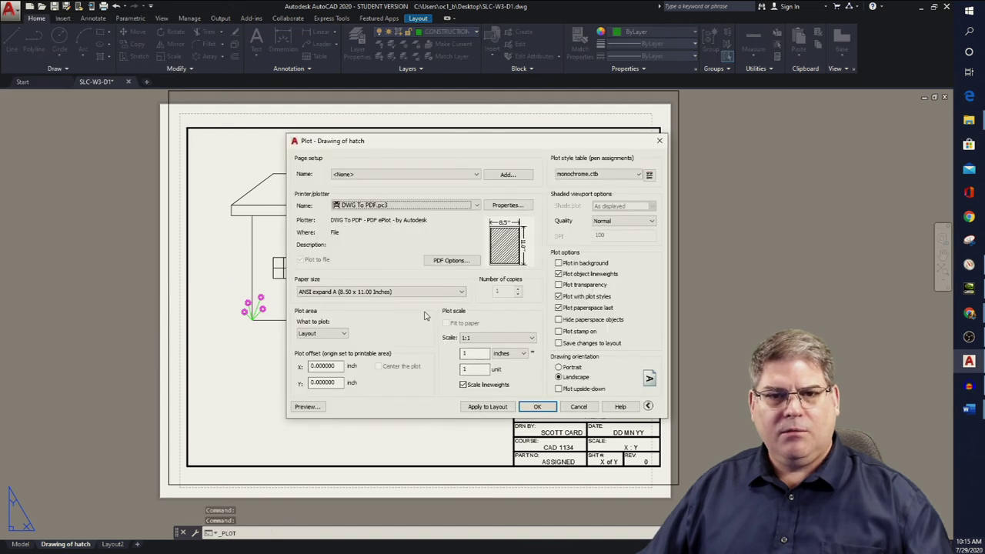
{"action": "left_click", "coordinate": [313, 407]}
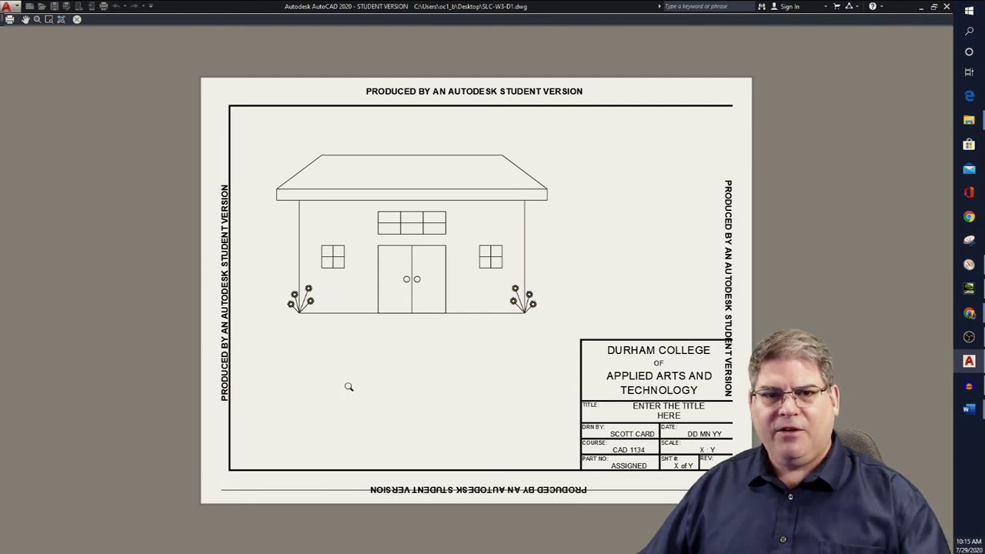
{"action": "key", "text": "Escape"}
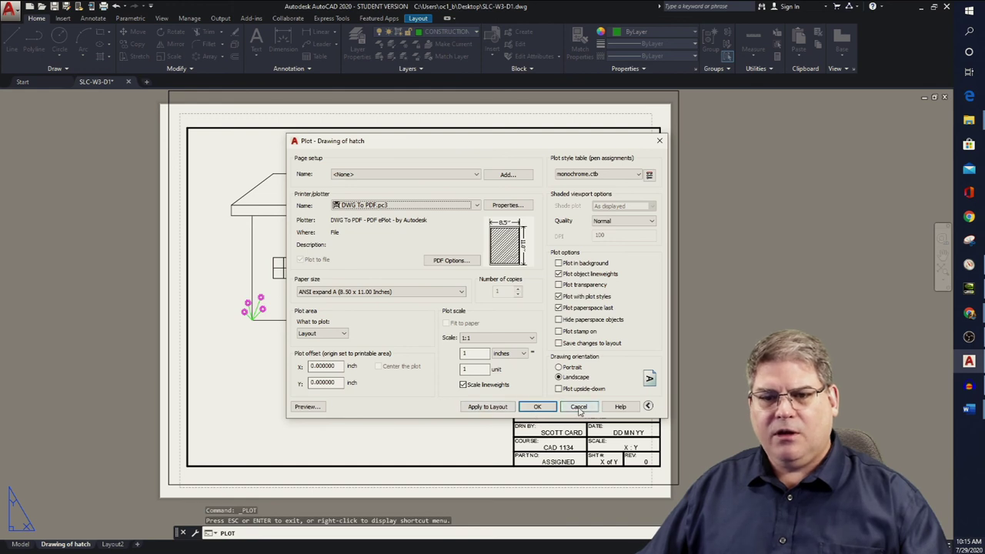
{"action": "left_click", "coordinate": [579, 407]}
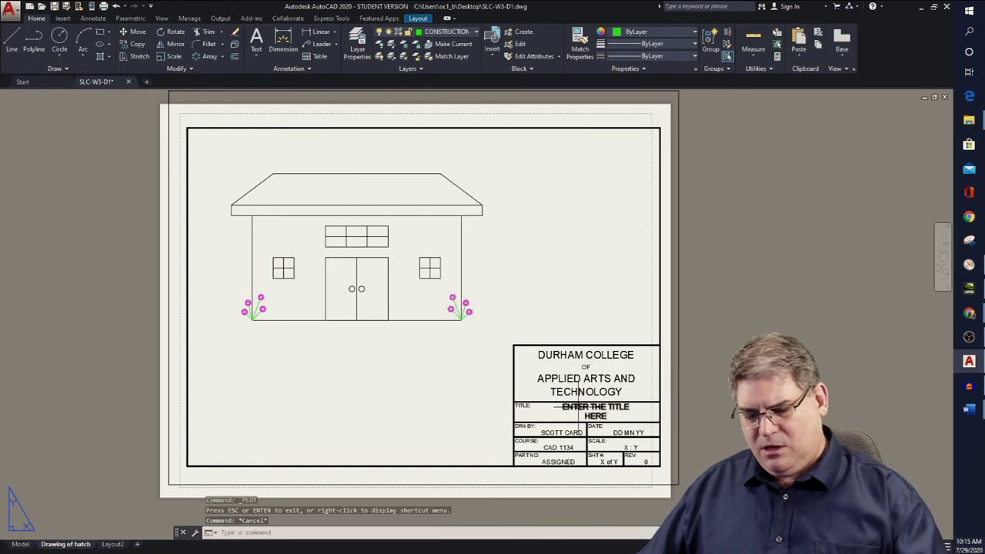
Start moving all 32 objects again, then cancel after picking the base point.
{"action": "type", "text": "m"}
{"action": "key", "text": "Return"}
{"action": "scroll", "coordinate": [163, 147], "scroll_direction": "down", "scroll_amount": 2}
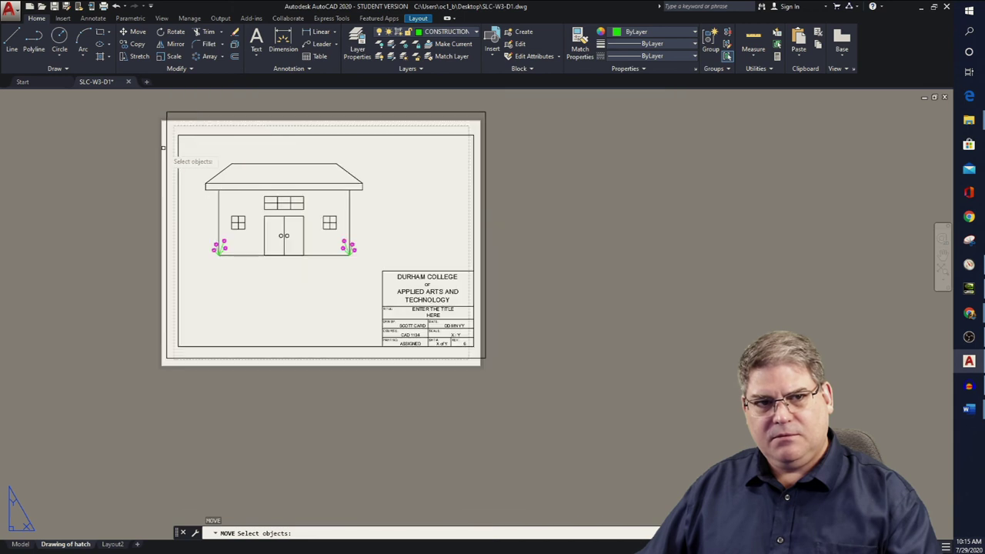
{"action": "left_click", "coordinate": [136, 95]}
{"action": "left_click", "coordinate": [547, 416]}
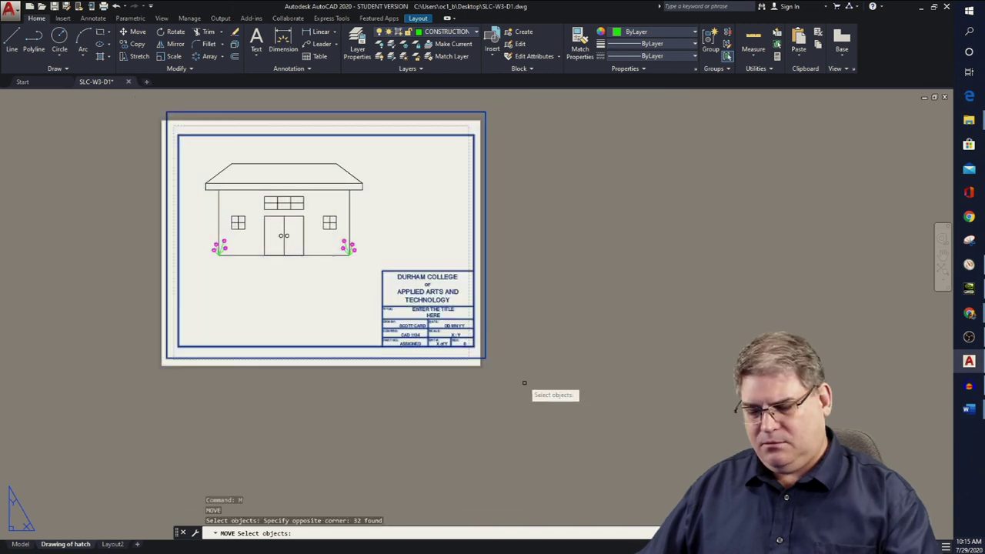
{"action": "key", "text": "Return"}
{"action": "left_click", "coordinate": [545, 390]}
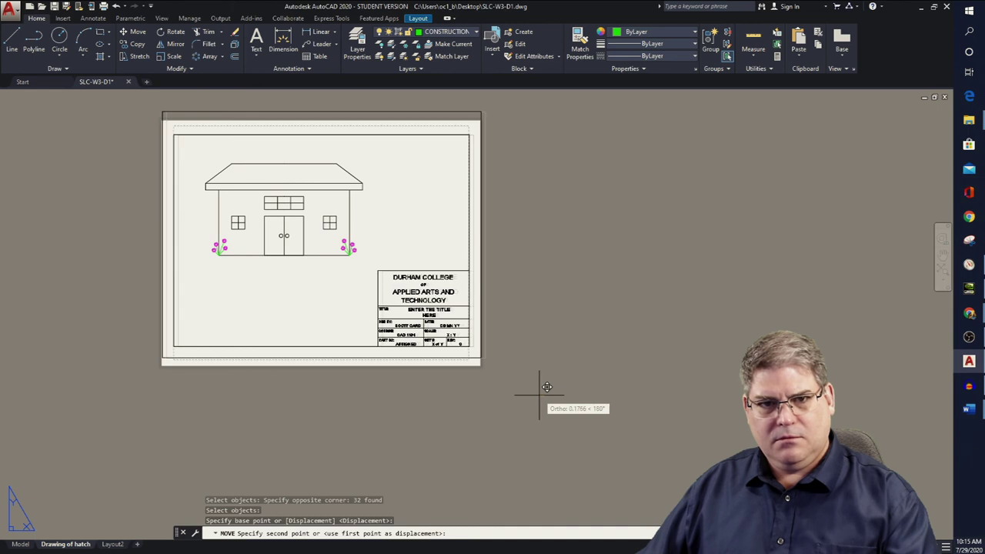
{"action": "key", "text": "Escape"}
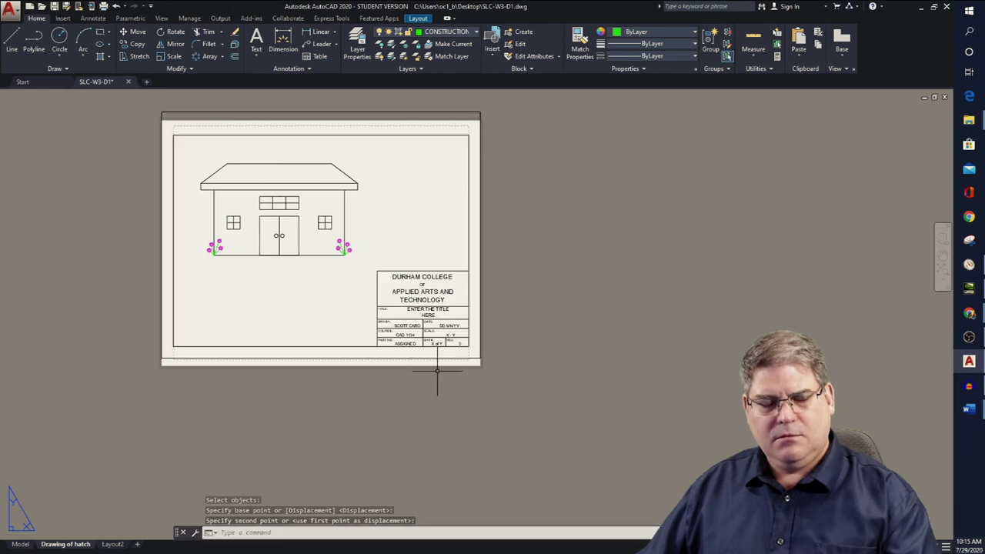
Start plotting from the application menu as a single sheet.
{"action": "left_click", "coordinate": [9, 9]}
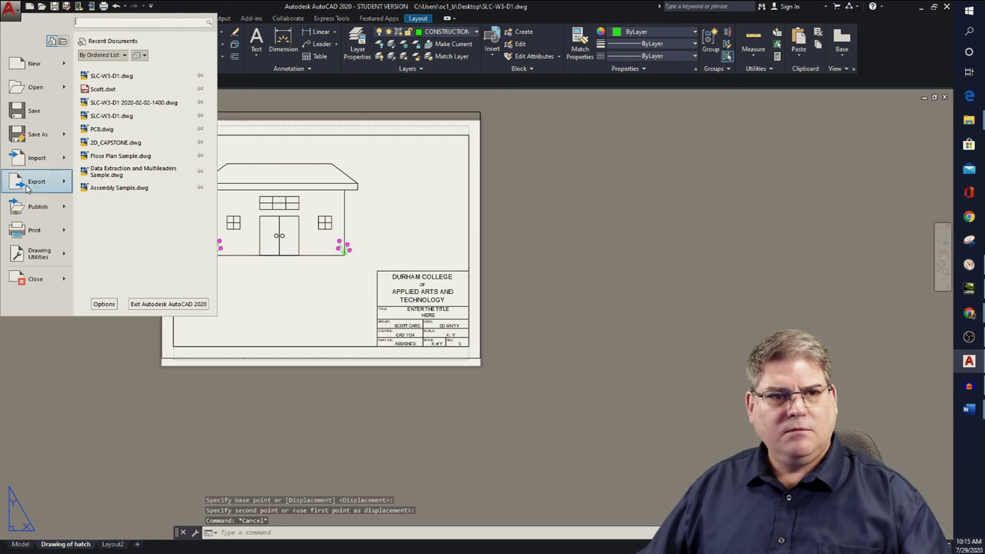
{"action": "mouse_move", "coordinate": [28, 170]}
{"action": "left_click", "coordinate": [31, 231]}
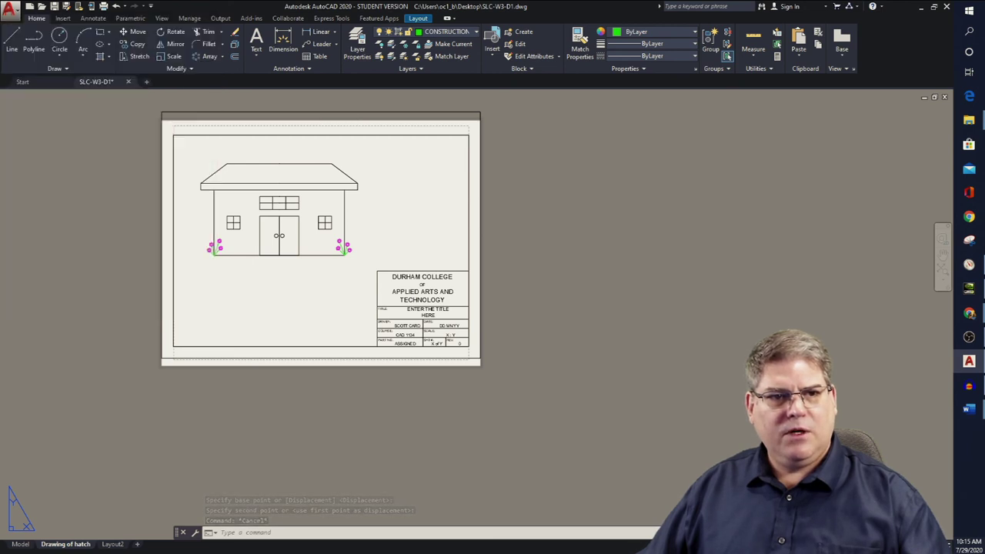
{"action": "left_click", "coordinate": [432, 307]}
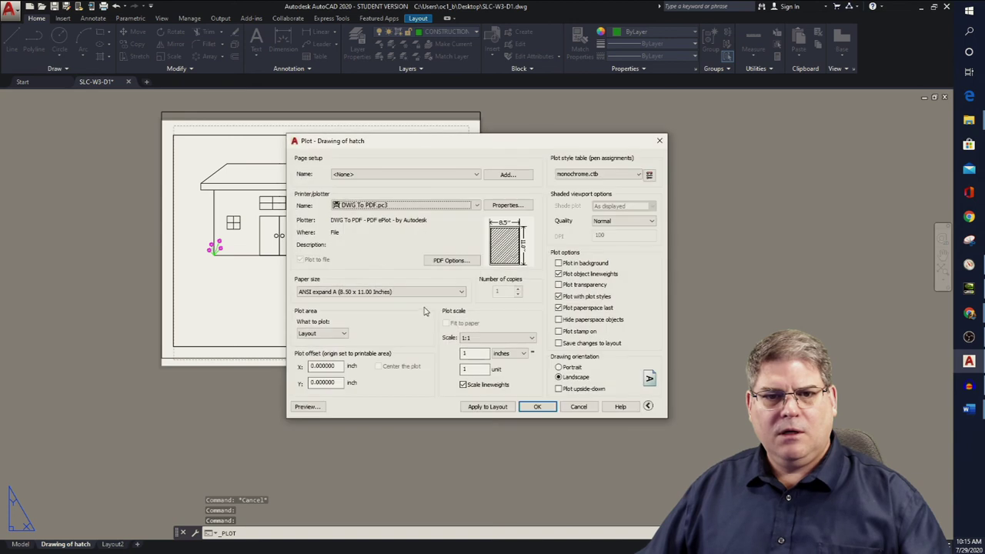
Preview the sheet, set the plot style table to acad.ctb, and confirm the plot.
{"action": "left_click", "coordinate": [307, 407]}
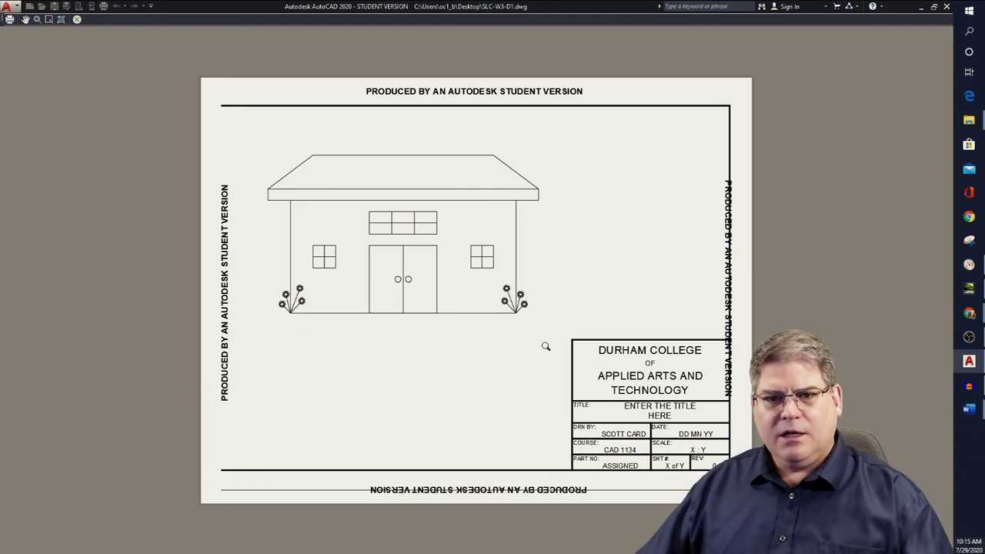
{"action": "key", "text": "Escape"}
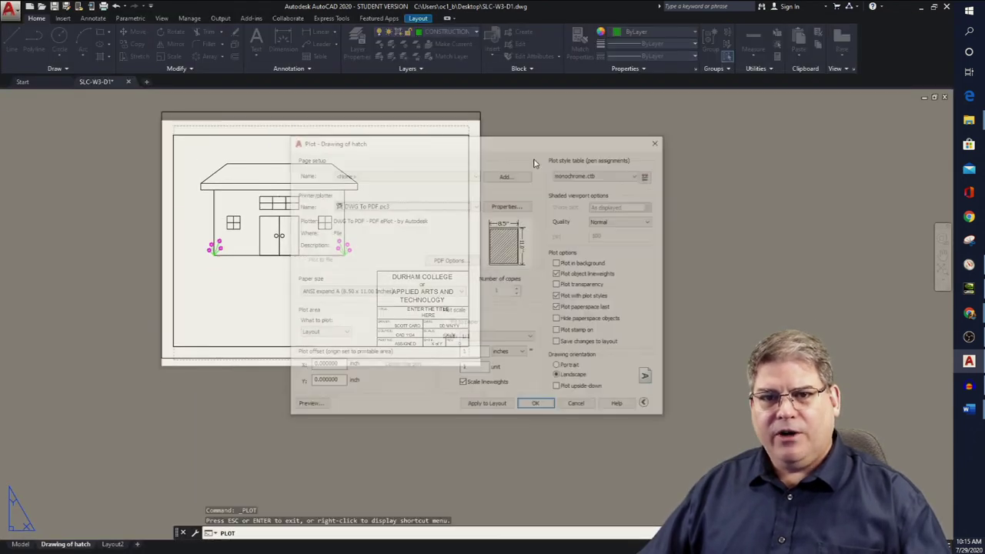
{"action": "left_click", "coordinate": [638, 174]}
{"action": "left_click", "coordinate": [612, 193]}
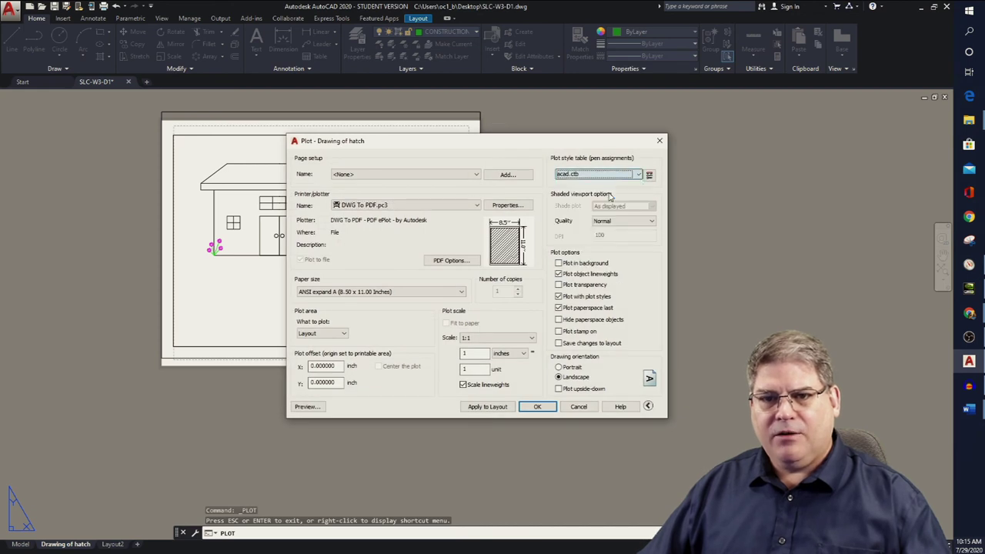
{"action": "left_click", "coordinate": [537, 406]}
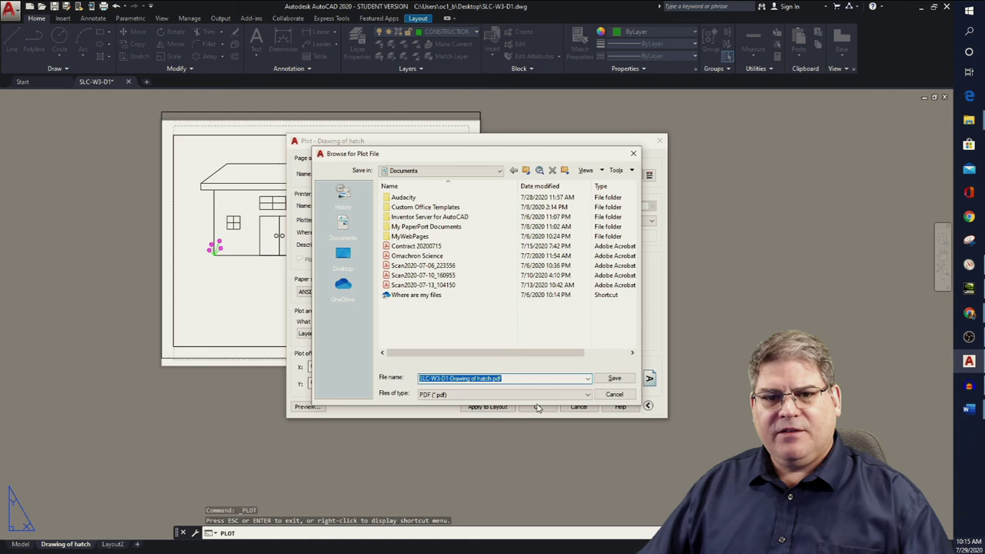
Apply the plot settings to the layout and save SLC-W3-D1-Drawing of hatch.pdf to the Desktop.
{"action": "left_click", "coordinate": [614, 395]}
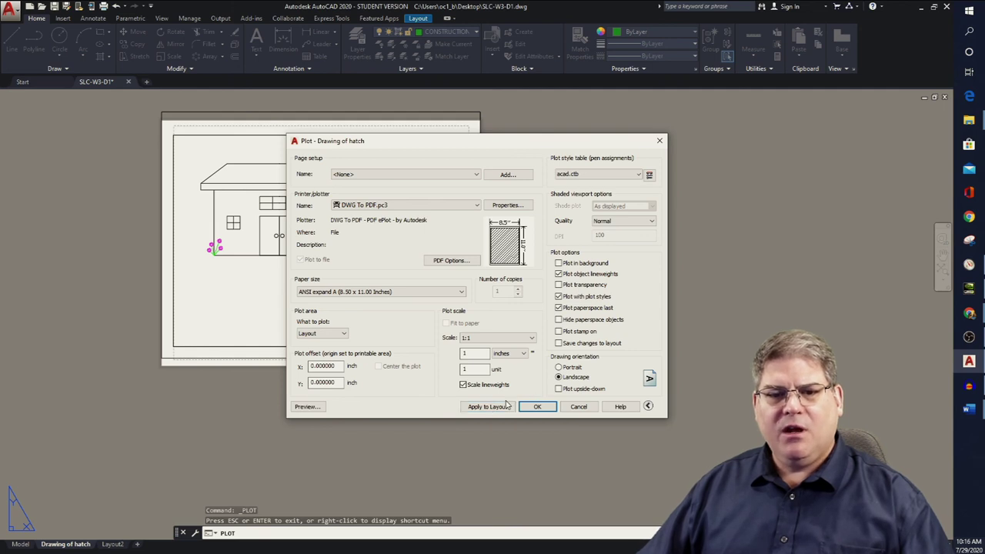
{"action": "left_click", "coordinate": [485, 412]}
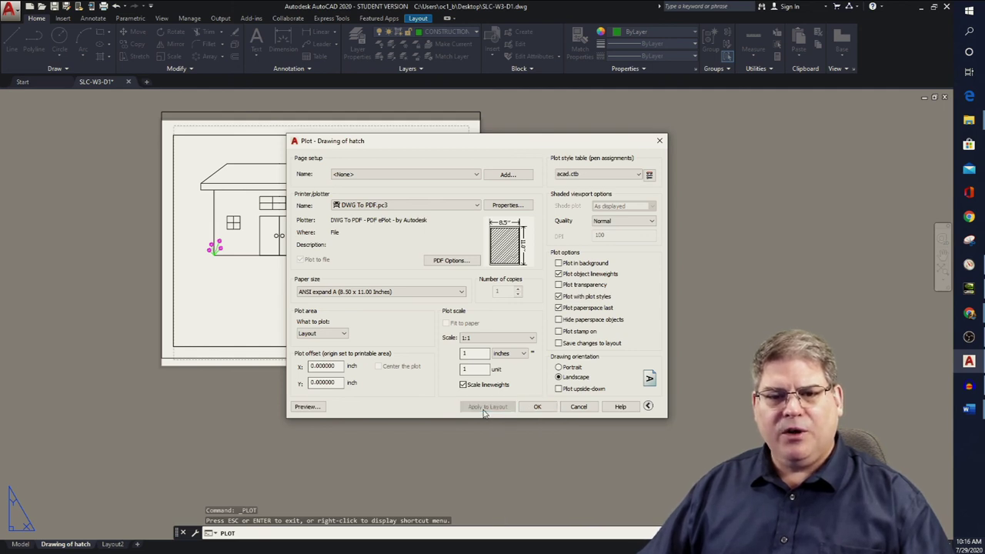
{"action": "left_click", "coordinate": [538, 407]}
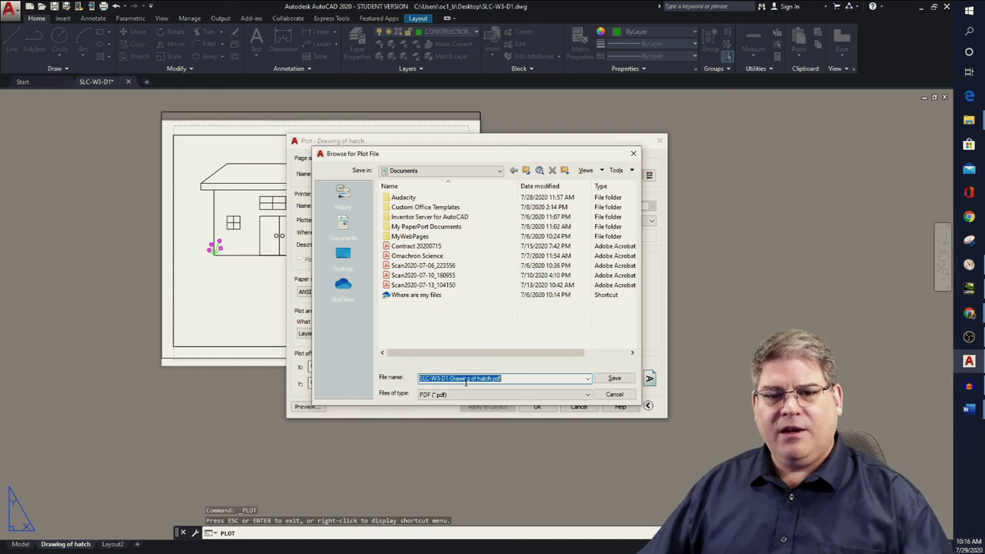
{"action": "left_click", "coordinate": [354, 259]}
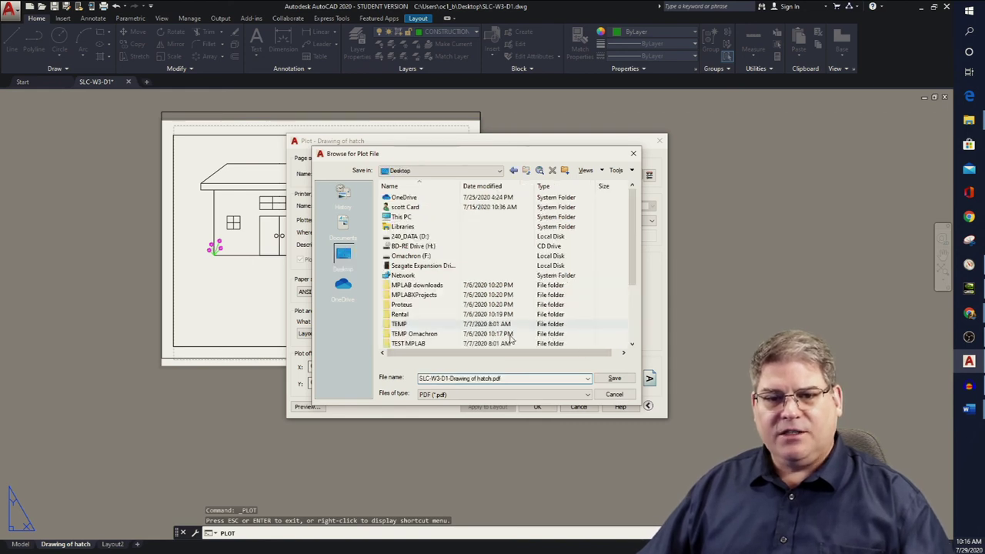
{"action": "left_click", "coordinate": [616, 378]}
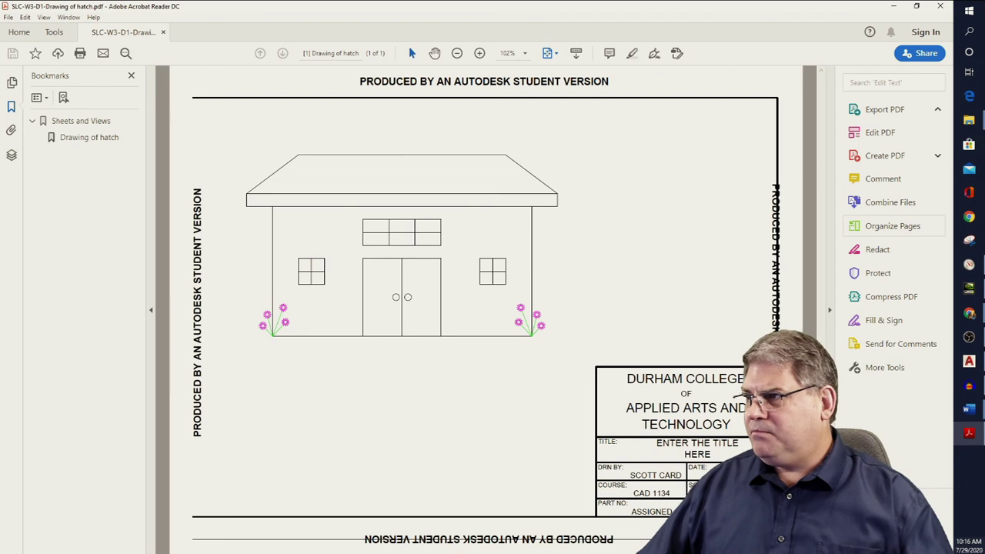
Switch to the CAD1134 Fall2020 Week3 Exercise in Word, showing the Layer Properties section.
{"action": "left_click", "coordinate": [970, 409]}
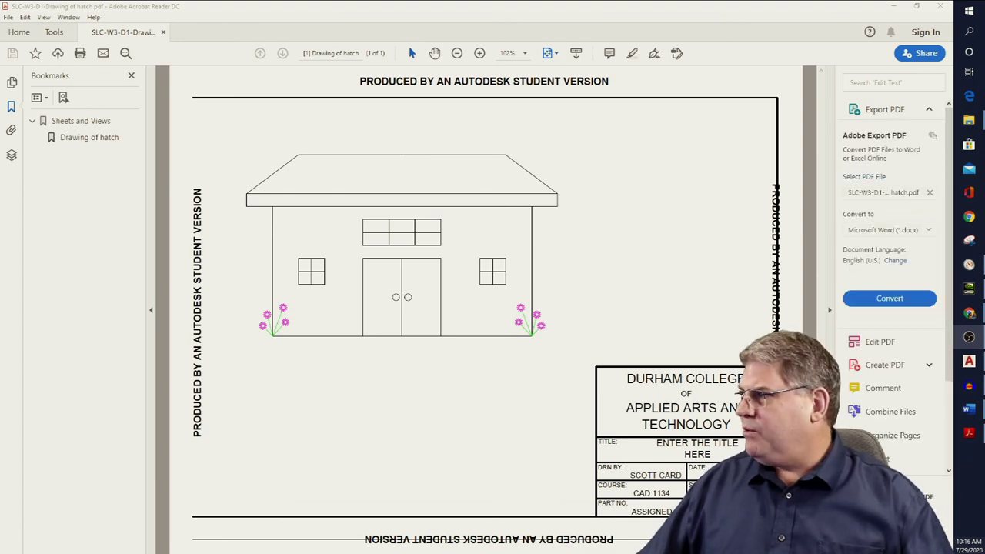
{"action": "left_click", "coordinate": [969, 409]}
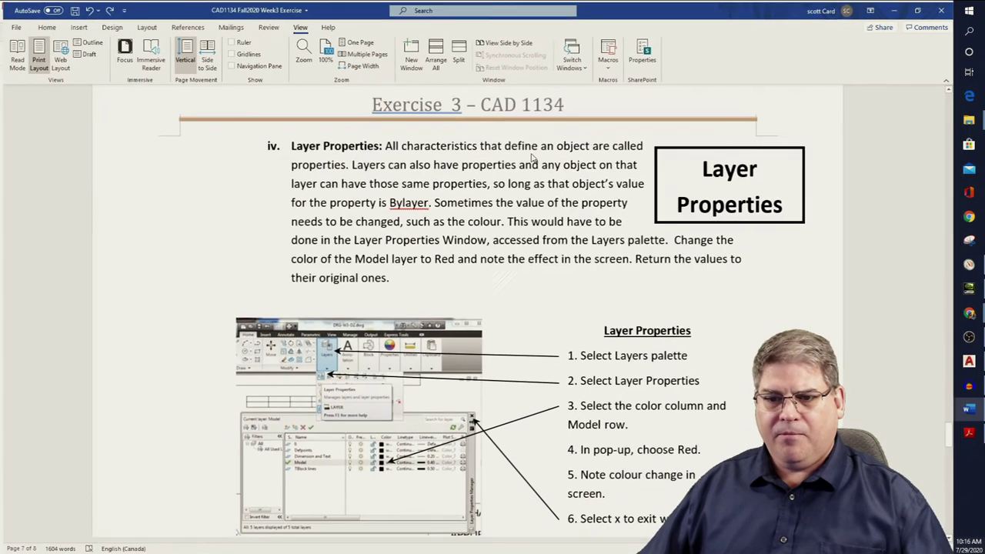
Read the Word exercise down to step c. Save and Print, then minimize Word.
{"action": "scroll", "coordinate": [604, 273], "scroll_direction": "down", "scroll_amount": 2, "text": "ctrl"}
{"action": "scroll", "coordinate": [605, 272], "scroll_direction": "down", "scroll_amount": 2}
{"action": "scroll", "coordinate": [604, 272], "scroll_direction": "down", "scroll_amount": 12}
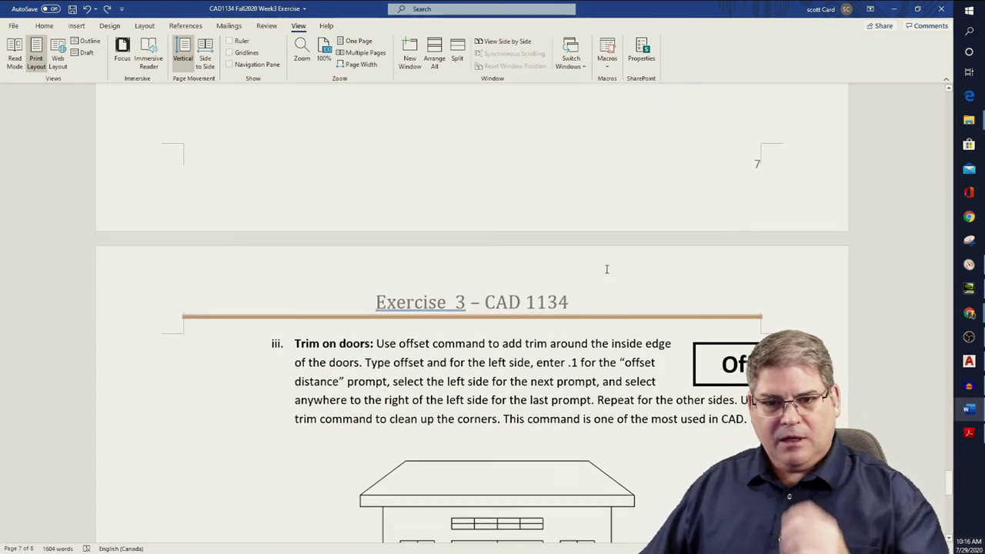
{"action": "scroll", "coordinate": [607, 271], "scroll_direction": "down", "scroll_amount": 5}
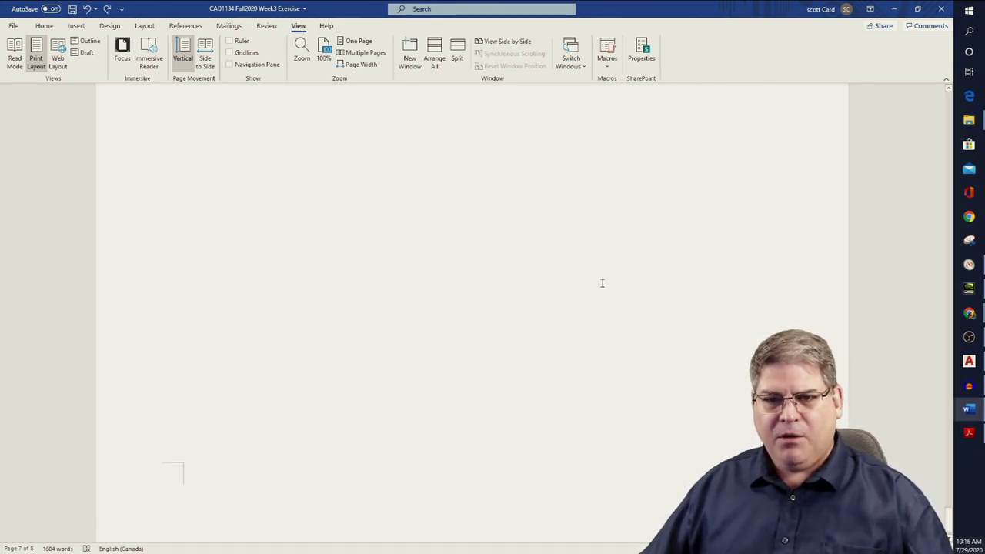
{"action": "scroll", "coordinate": [602, 283], "scroll_direction": "up", "scroll_amount": 3}
{"action": "scroll", "coordinate": [601, 283], "scroll_direction": "up", "scroll_amount": 3}
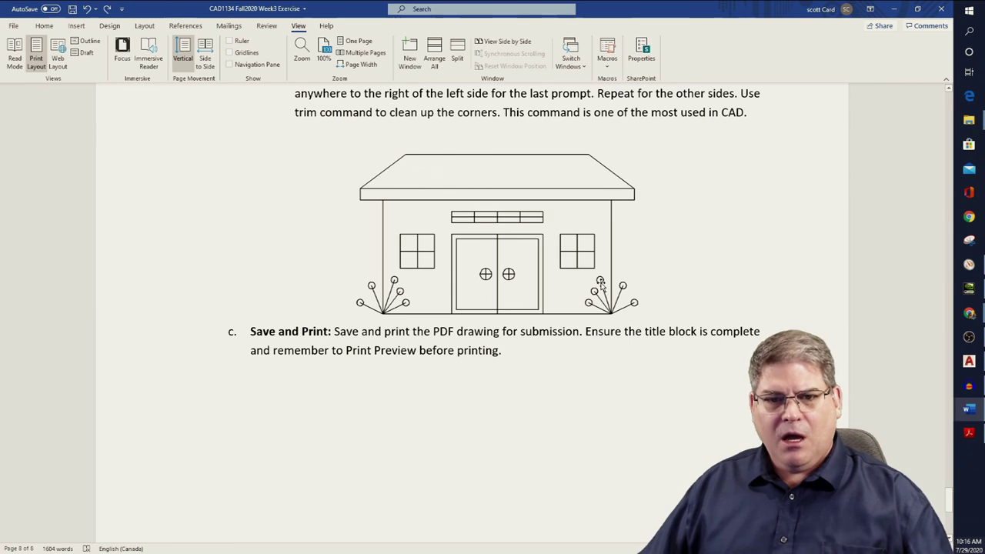
{"action": "left_click", "coordinate": [893, 9]}
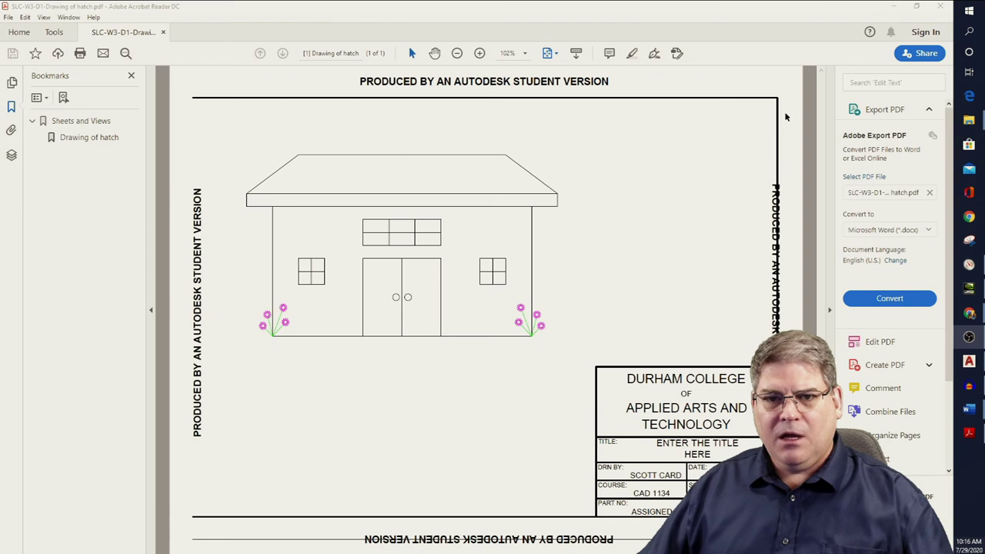
Close Acrobat Reader and return to the Drawing of hatch layout, cancelling a window selection.
{"action": "left_click", "coordinate": [945, 8]}
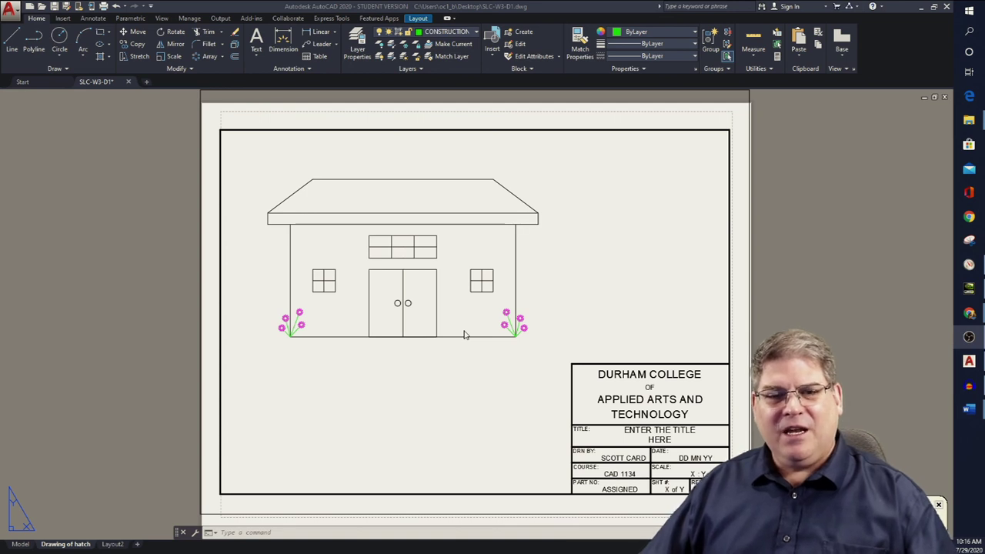
{"action": "right_click", "coordinate": [464, 335]}
{"action": "left_click", "coordinate": [638, 245]}
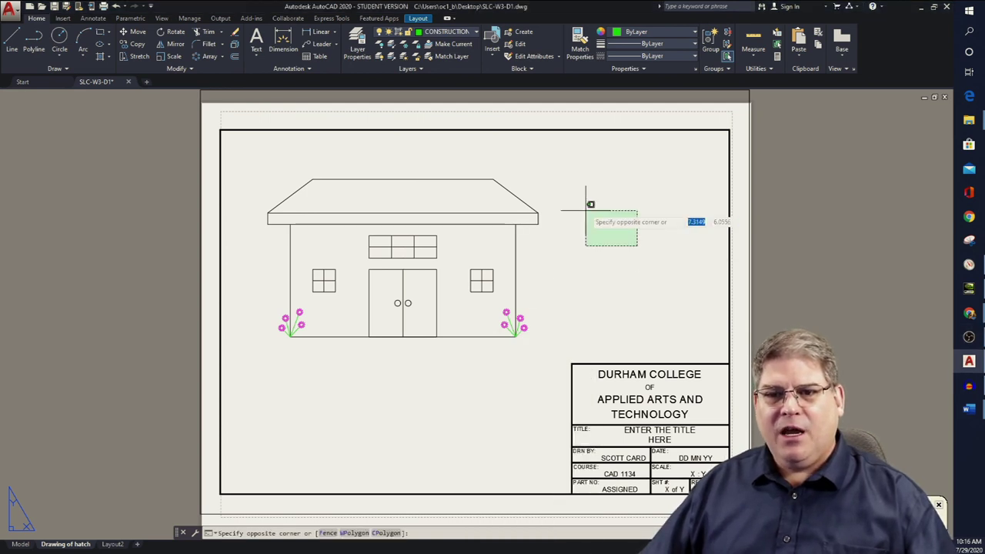
{"action": "key", "text": "Escape"}
{"action": "key", "text": "Escape"}
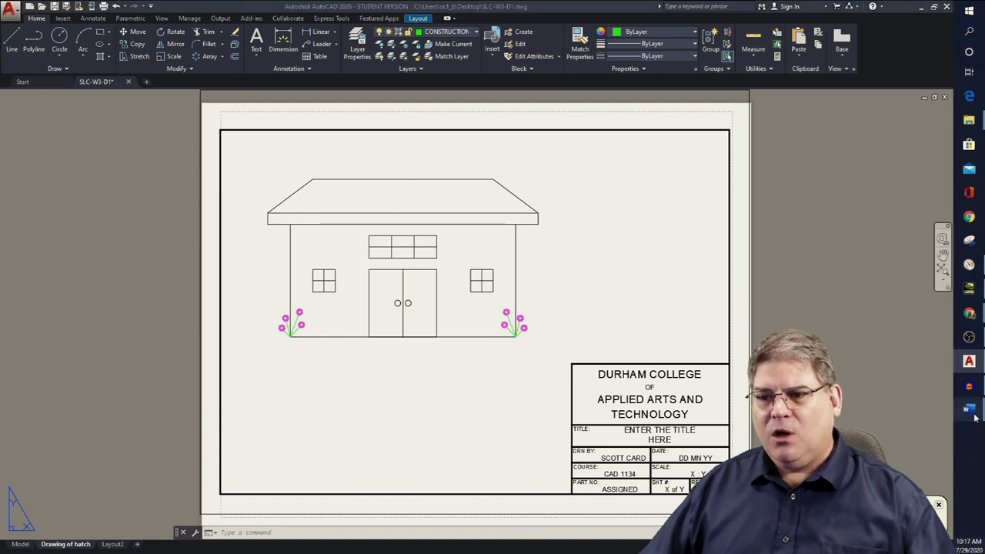
Show the Week3 LAB document maximized with the ribbon hidden, at the 2D trimming exercise.
{"action": "mouse_move", "coordinate": [969, 409]}
{"action": "mouse_move", "coordinate": [922, 437]}
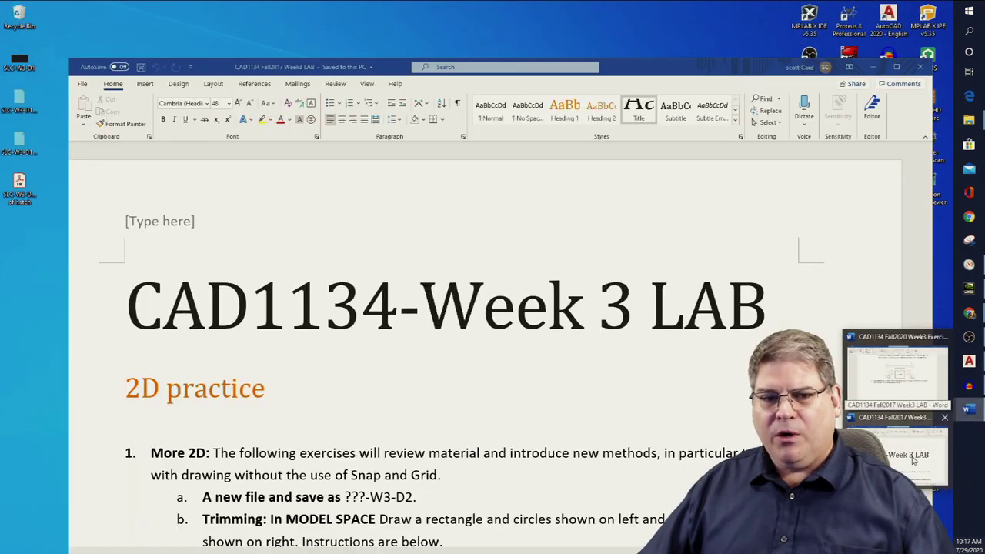
{"action": "left_click", "coordinate": [916, 458]}
{"action": "left_click", "coordinate": [897, 67]}
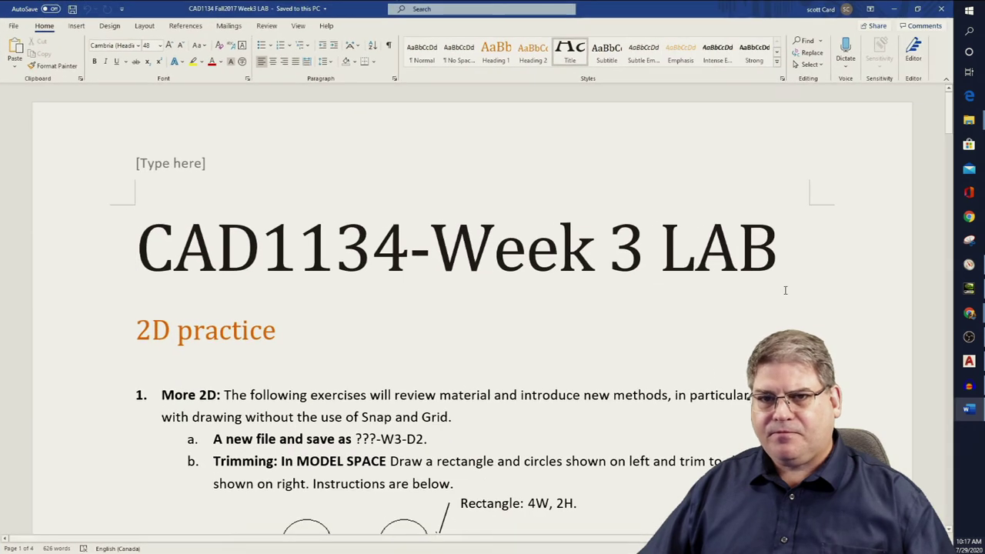
{"action": "key", "text": "ctrl+shift+F1"}
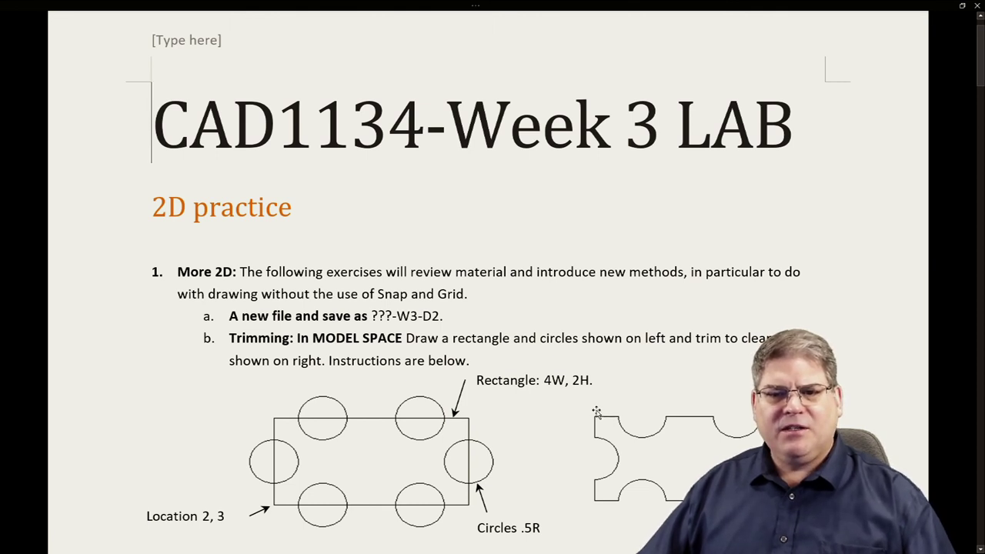
{"action": "scroll", "coordinate": [579, 412], "scroll_direction": "down", "scroll_amount": 1}
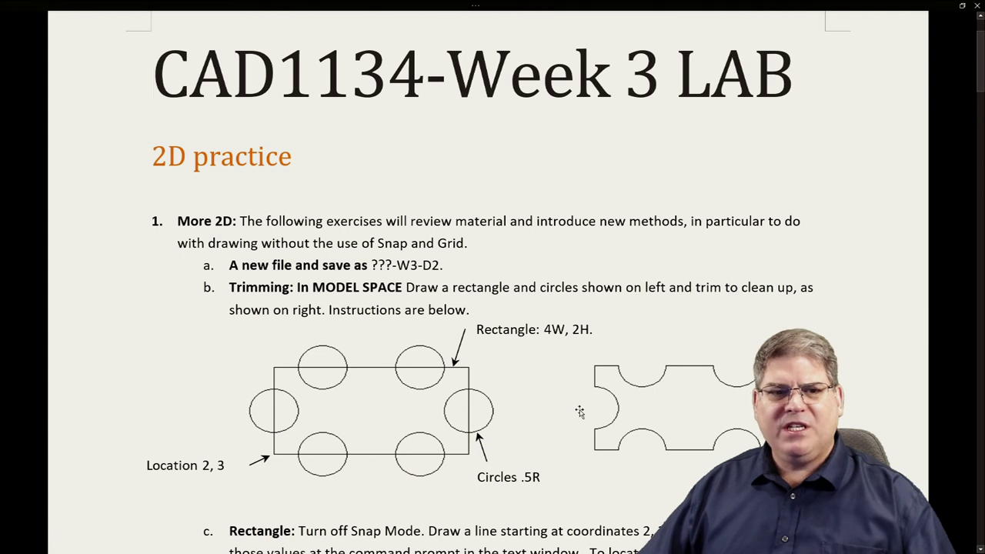